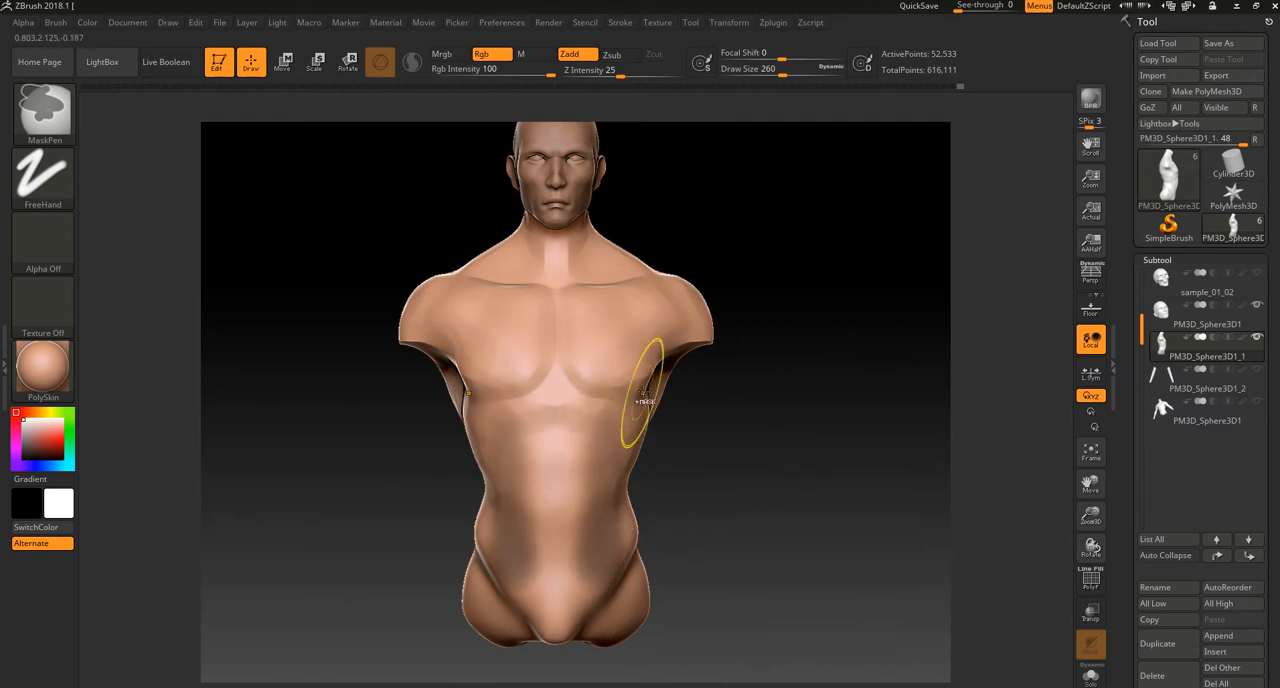
Step: Paint masks over the side ribs, flanks and groin lines of the torso with the MaskPen brush, reducing the draw size to 132
left_click_drag(644, 394, 642, 458, "ctrl")
left_click_drag(637, 415, 640, 440, "ctrl")
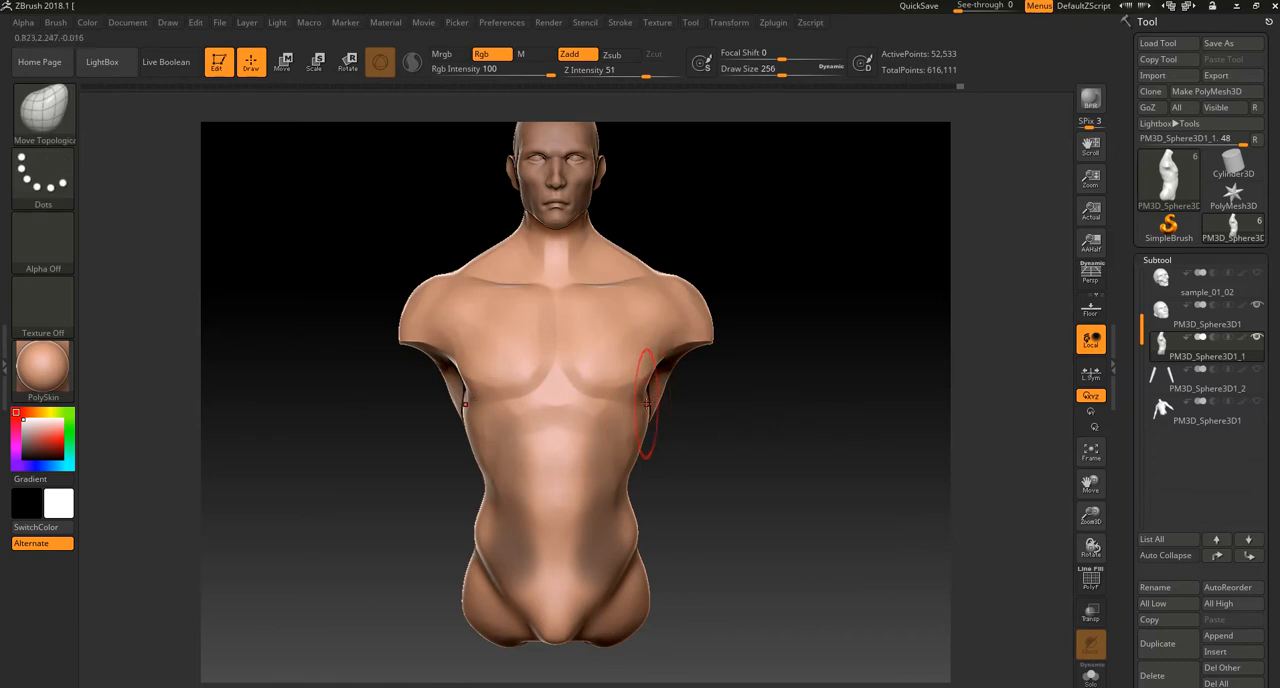
key("ctrl")
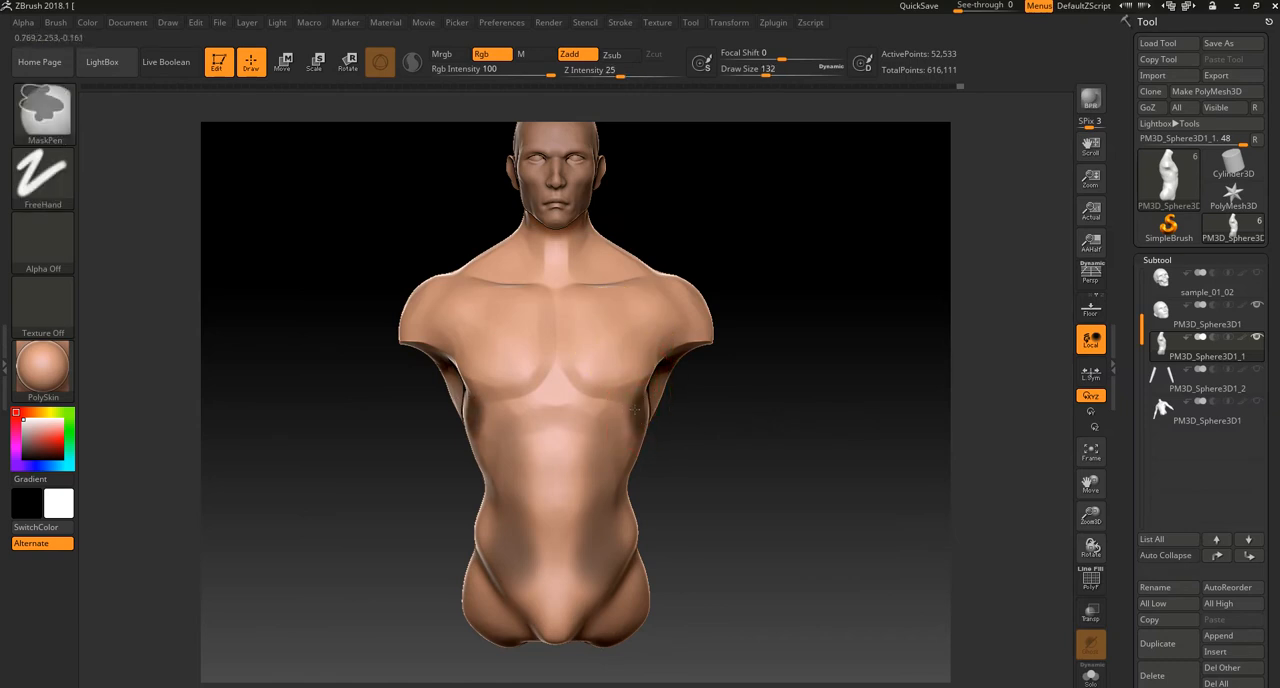
mouse_move(608, 447)
left_mouse_down("ctrl")
mouse_move(607, 512)
mouse_move(619, 468)
mouse_move(605, 512)
mouse_move(613, 469)
left_mouse_up("ctrl")
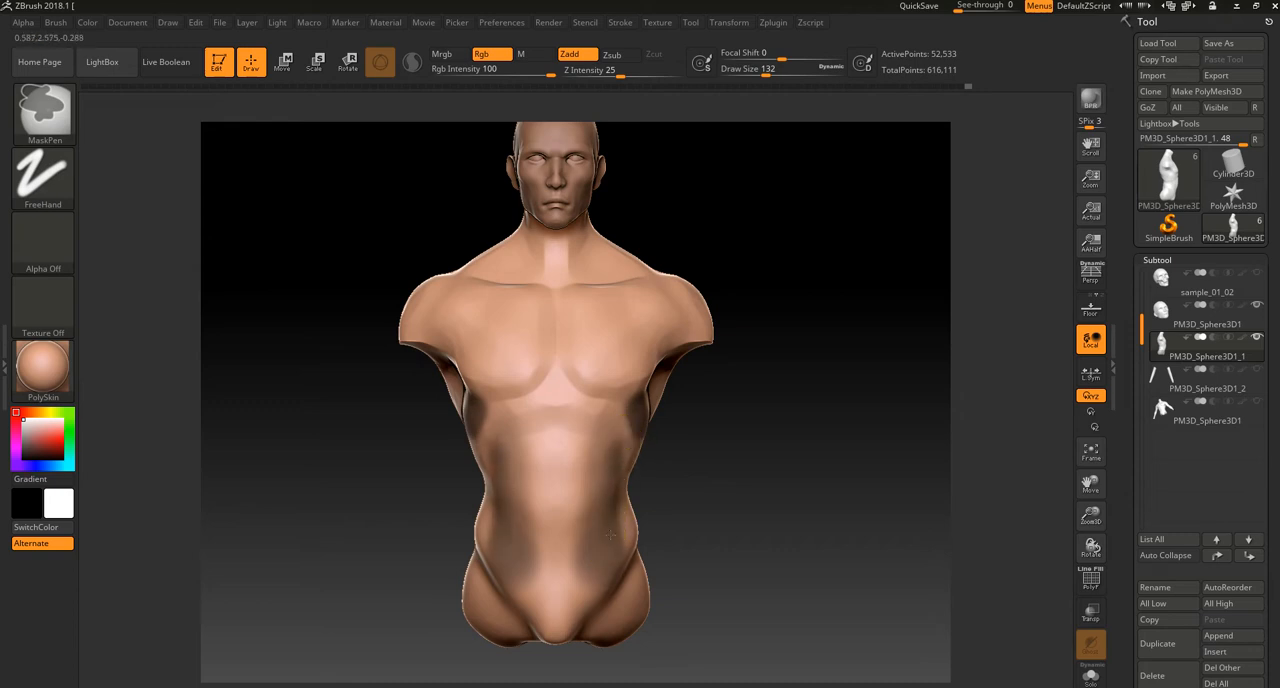
left_click_drag(636, 500, 583, 599, "ctrl")
left_click_drag(631, 522, 577, 608, "ctrl")
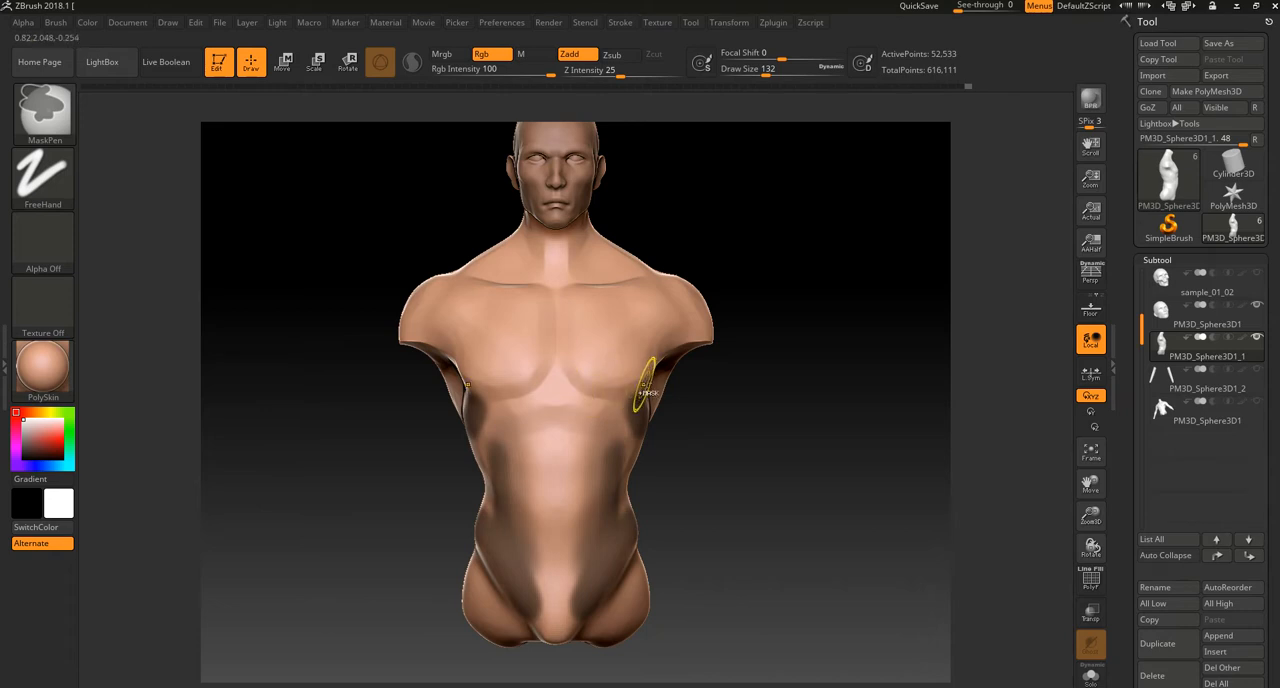
Step: Try to reshape the upper back with the Move Topological brush at draw size 368, and undo the change
key("f")
mouse_move(740, 457)
left_mouse_down("ctrl")
mouse_move(757, 463)
mouse_move(655, 468)
mouse_move(636, 455)
left_mouse_up("ctrl")
left_click_drag(763, 334, 799, 309, "alt")
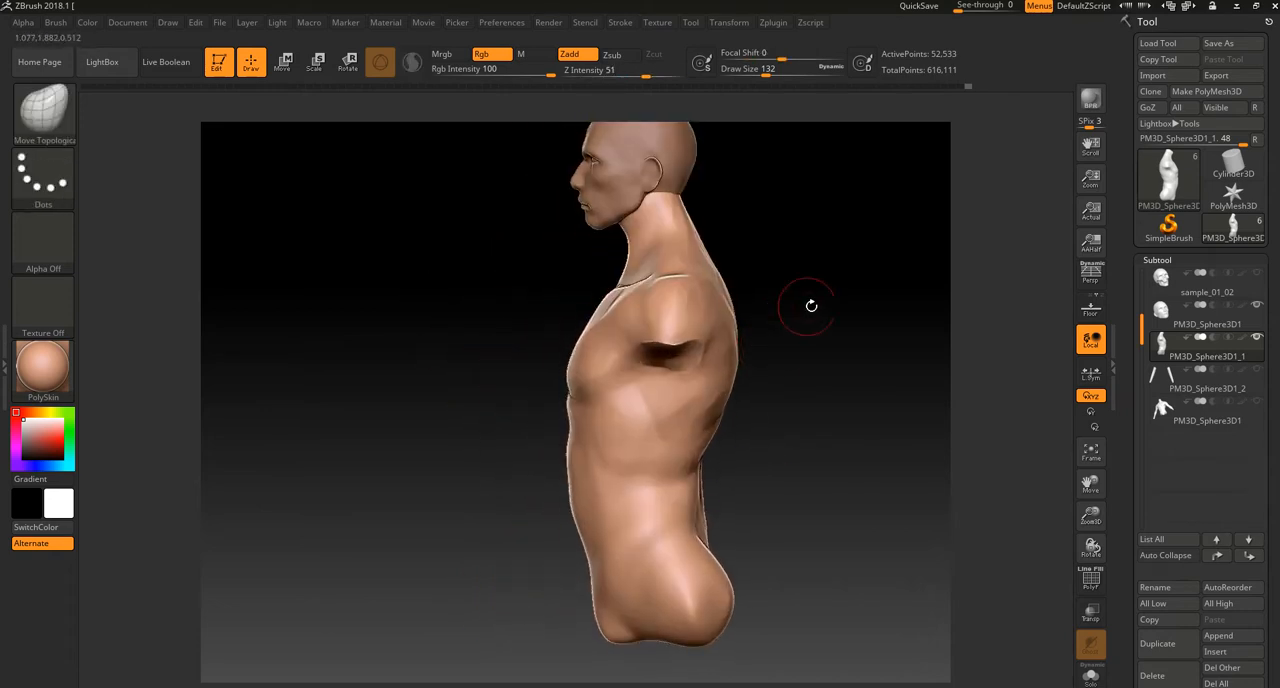
left_click_drag(477, 205, 452, 285, "alt")
left_click_drag(794, 326, 870, 316)
left_click_drag(791, 360, 770, 443, "alt")
key("bracketright")
key("bracketright")
key("bracketright")
key("bracketright")
key("bracketright")
key("bracketright")
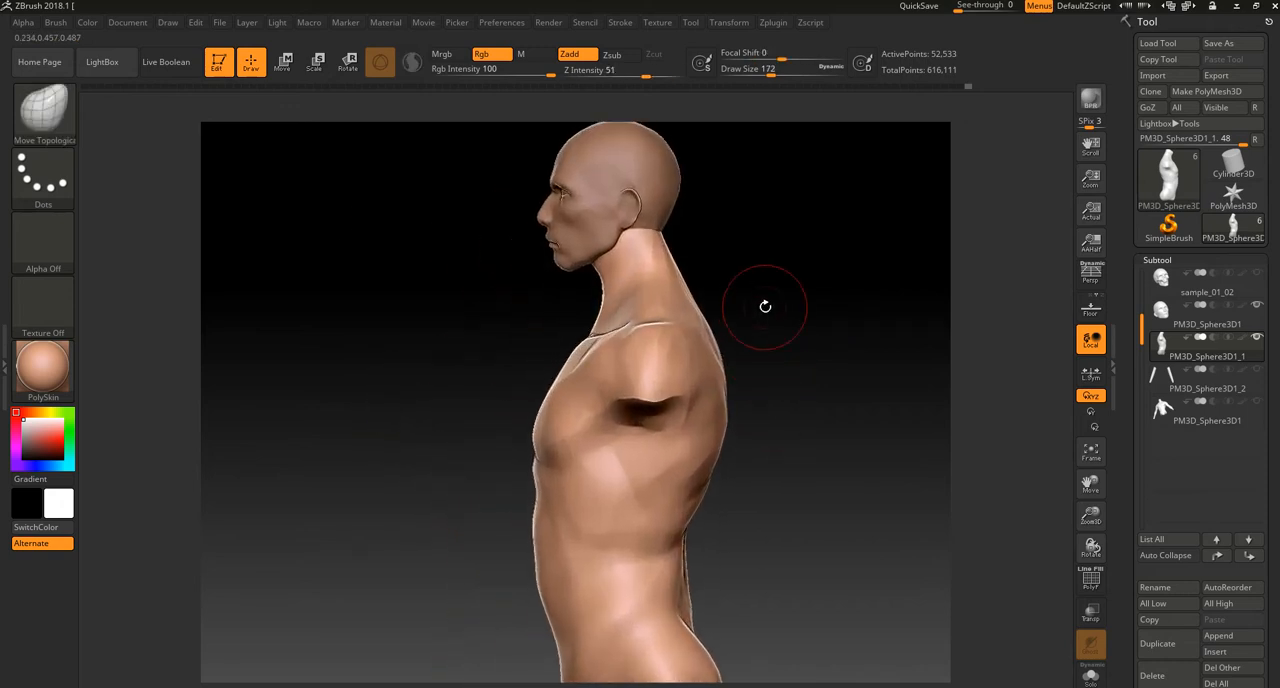
key("bracketright")
left_click_drag(829, 339, 787, 350)
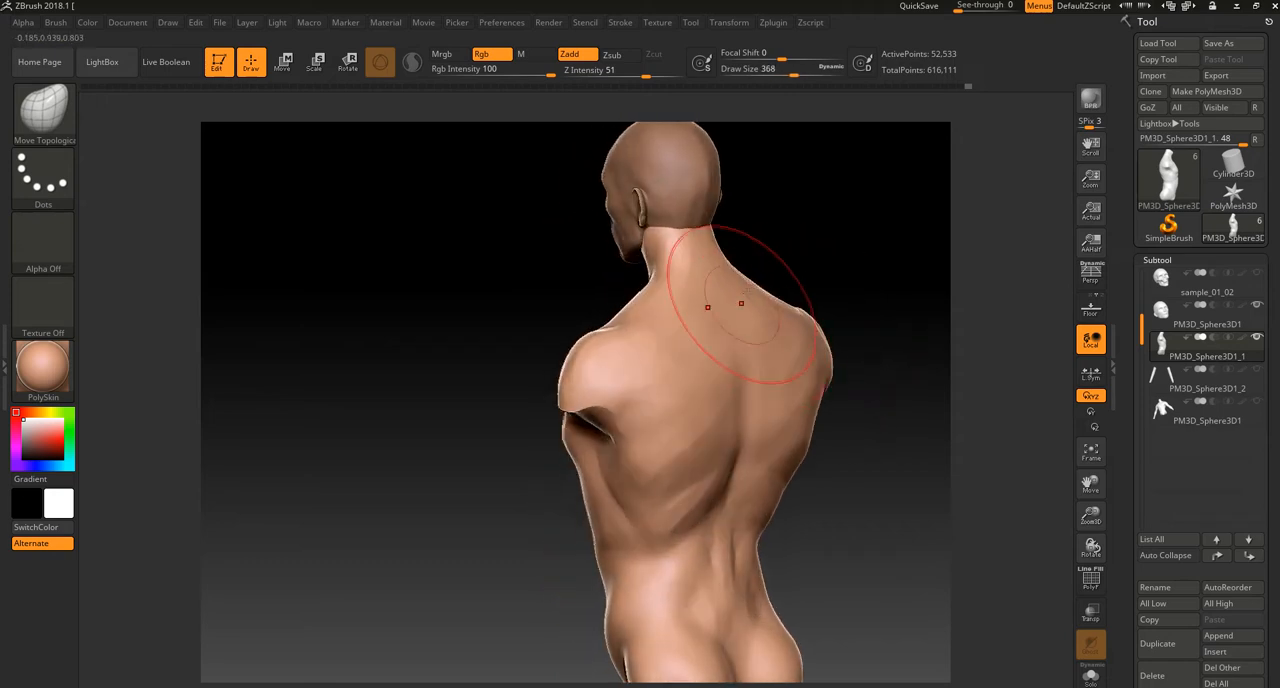
left_click_drag(786, 252, 826, 249)
left_click_drag(717, 318, 735, 364)
key("ctrl+z")
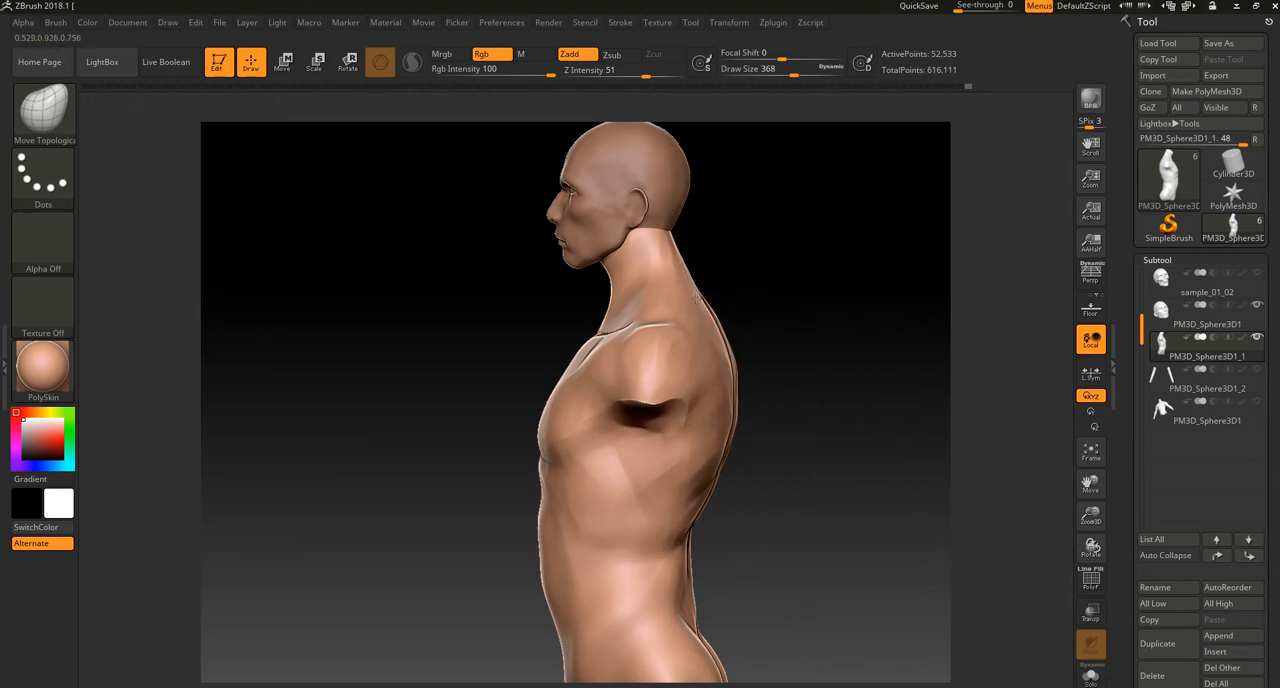
Step: Adjust the trapezius and shoulder line from behind with the Move Topological brush at draw size 208
mouse_move(757, 288)
left_mouse_down()
mouse_move(697, 290)
mouse_move(647, 242)
mouse_move(614, 246)
left_mouse_up()
key("bracketleft")
key("bracketleft")
key("bracketleft")
key("bracketleft")
key("bracketleft")
key("bracketleft")
key("bracketleft")
key("bracketleft")
key("bracketleft")
key("bracketleft")
key("bracketleft")
key("bracketleft")
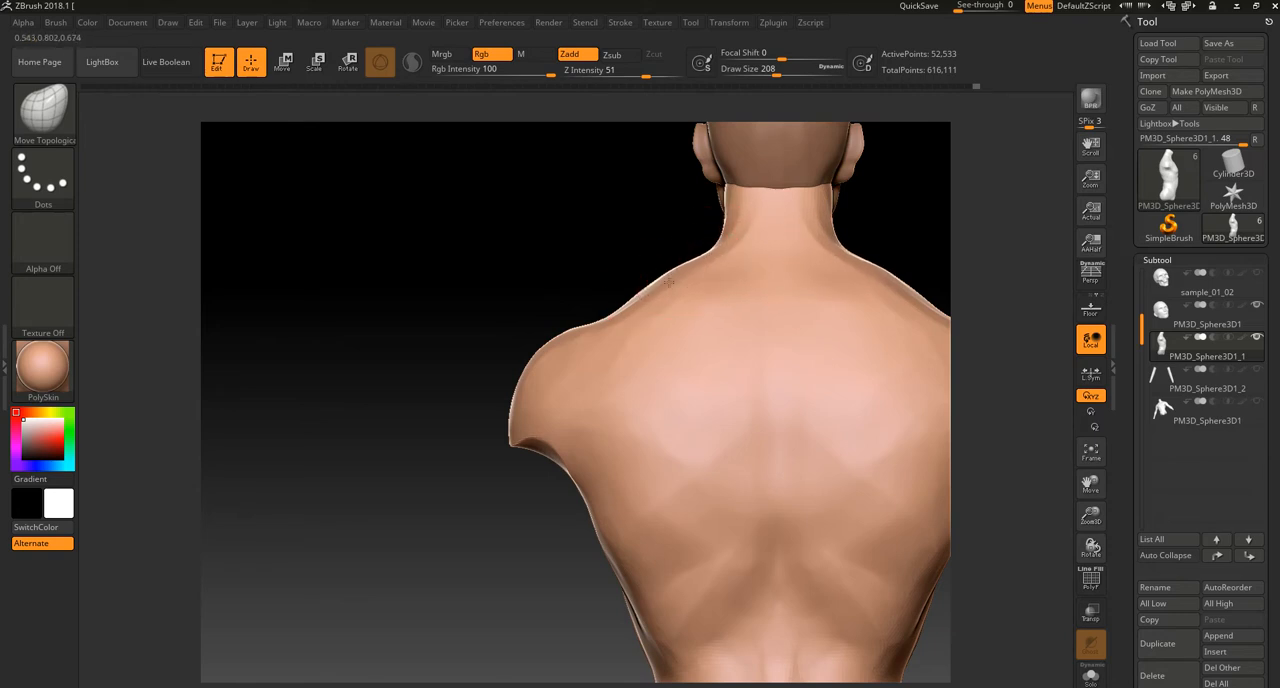
key("ctrl")
left_click_drag(725, 272, 684, 311)
key("ctrl+z")
mouse_move(611, 288)
left_mouse_down()
mouse_move(723, 251)
mouse_move(656, 262)
left_mouse_up()
right_click_drag(671, 243, 695, 195, "ctrl")
Step: Build up the neck muscles from the jaw down to the collarbones with the ClayBuildup brush at draw size 100
key("b")
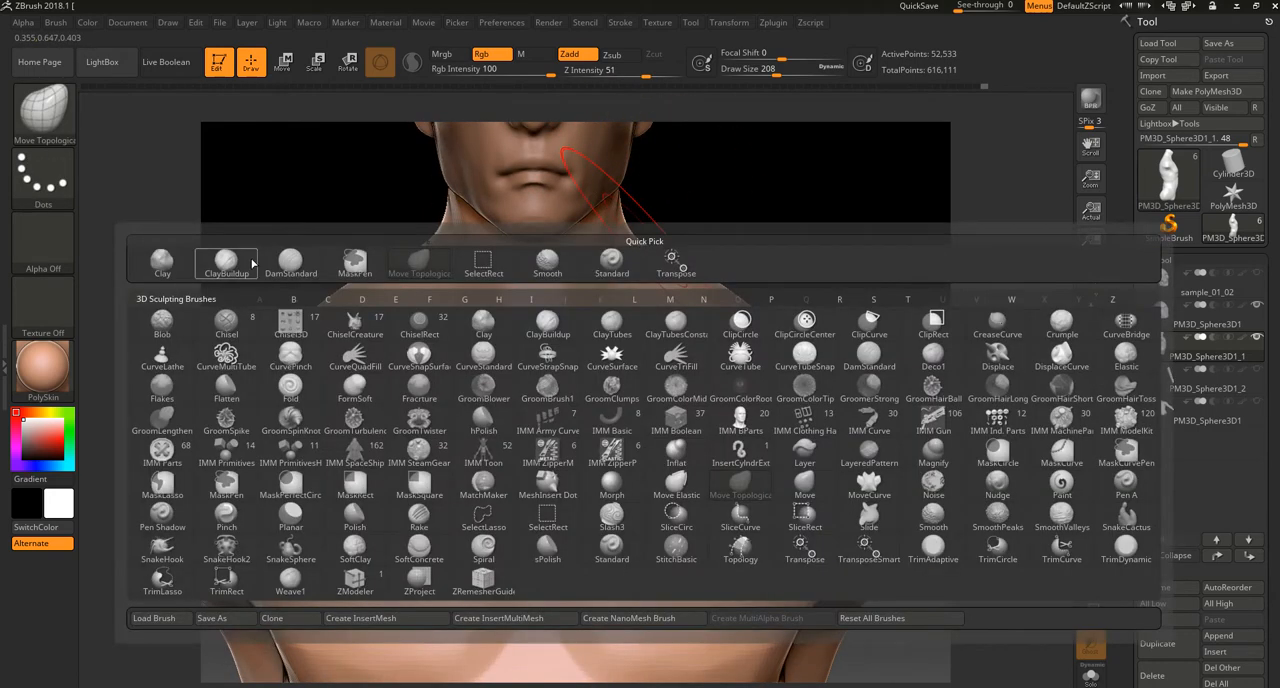
key("c")
key("b")
key("bracketleft")
key("bracketleft")
key("bracketleft")
key("bracketleft")
left_click_drag(609, 207, 562, 360)
mouse_move(680, 228)
left_mouse_down()
mouse_move(703, 180)
mouse_move(640, 175)
left_mouse_up()
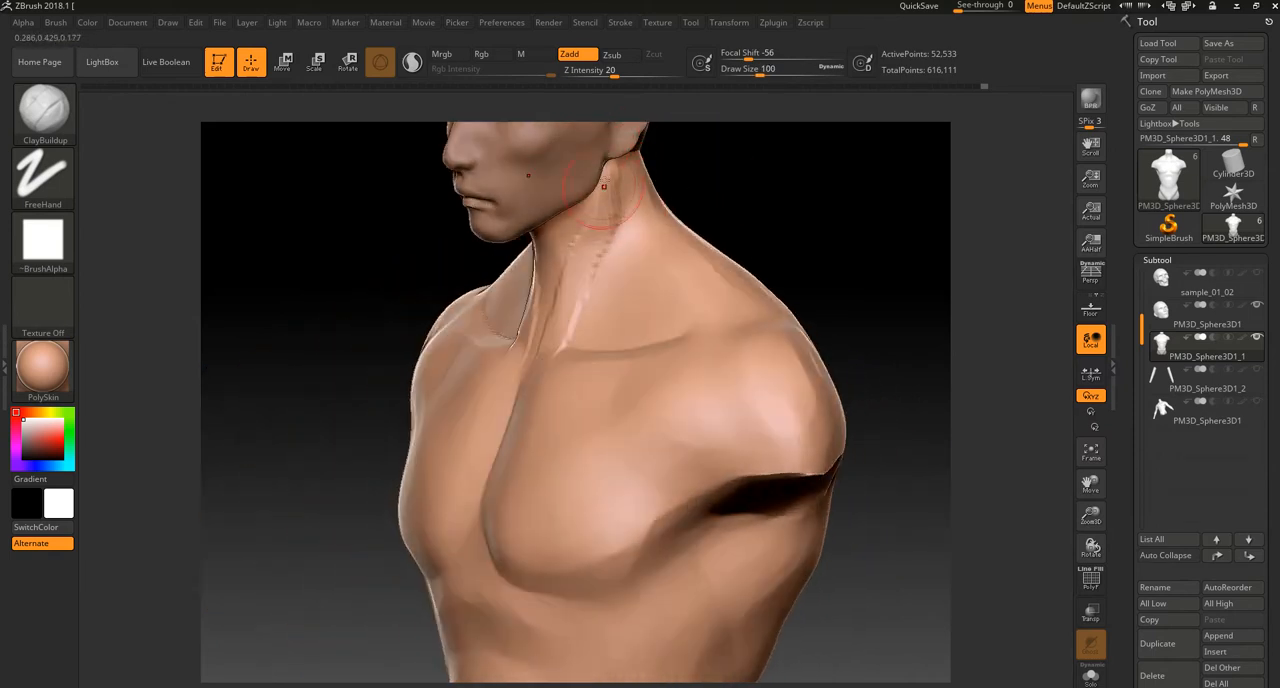
left_click_drag(555, 306, 545, 348)
mouse_move(700, 171)
left_mouse_down()
mouse_move(745, 205)
mouse_move(660, 256)
left_mouse_up()
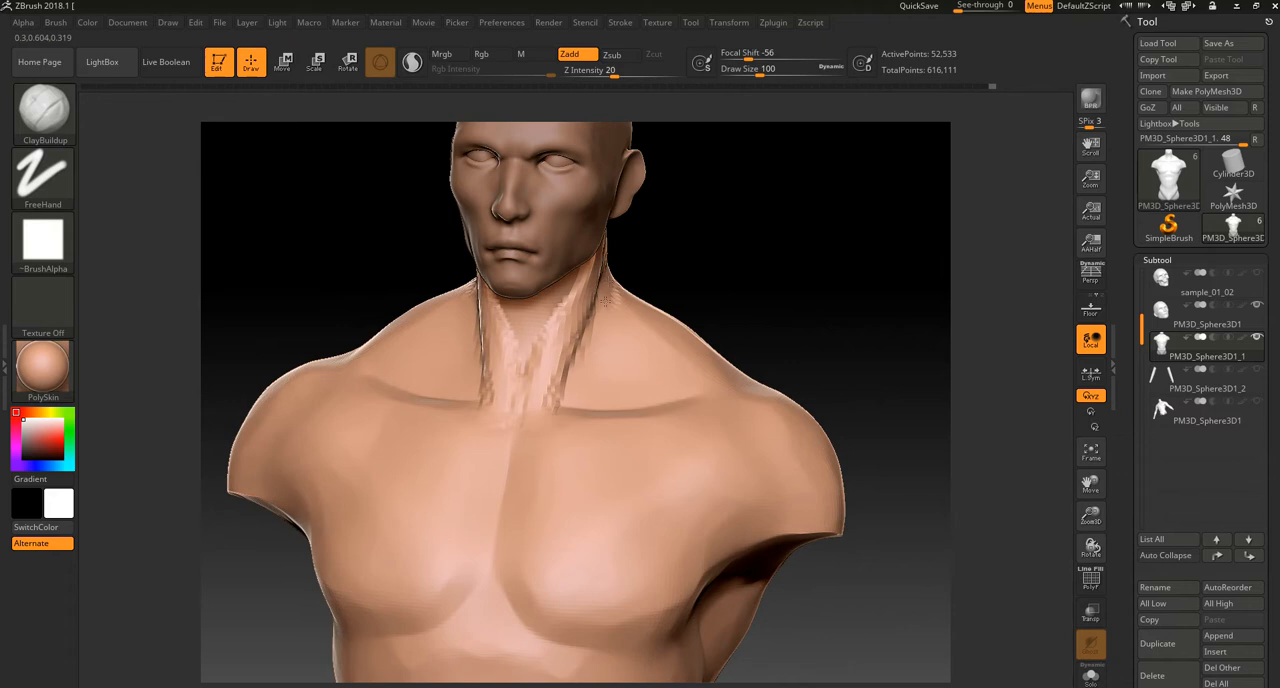
Step: Undo the last clay strokes beside the neck and smooth the area between neck and collarbone
left_click_drag(686, 228, 596, 352)
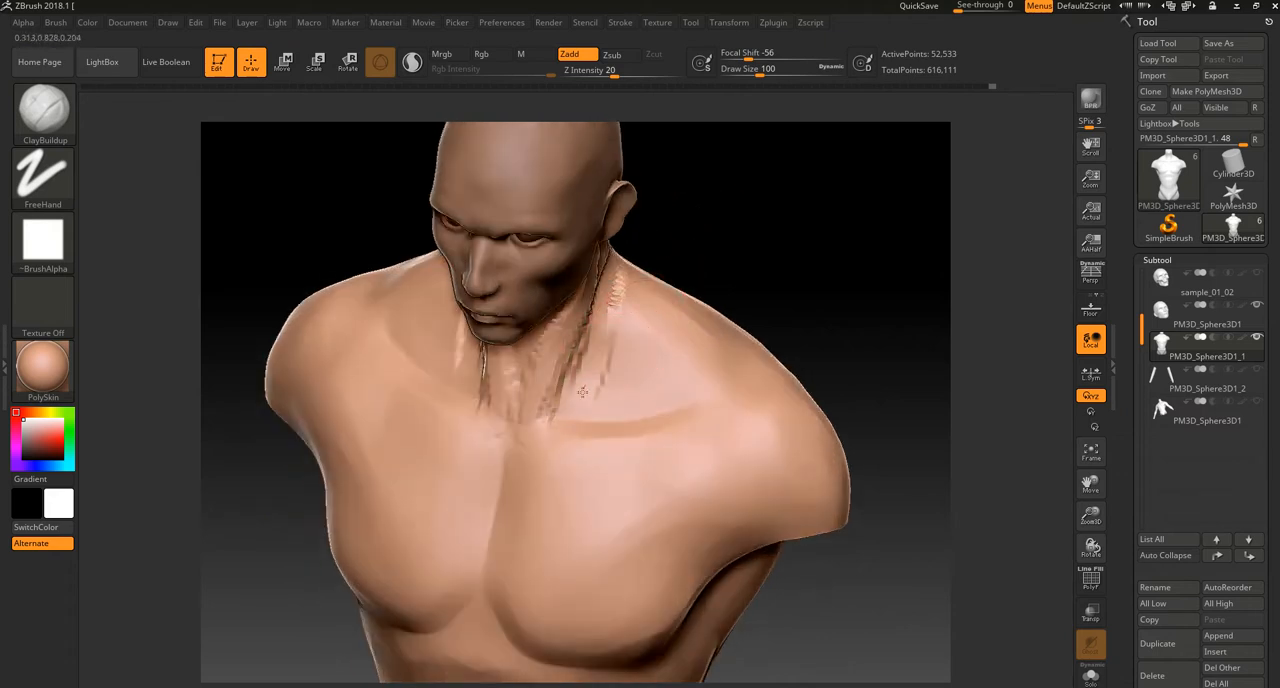
key("ctrl+z")
key("shift")
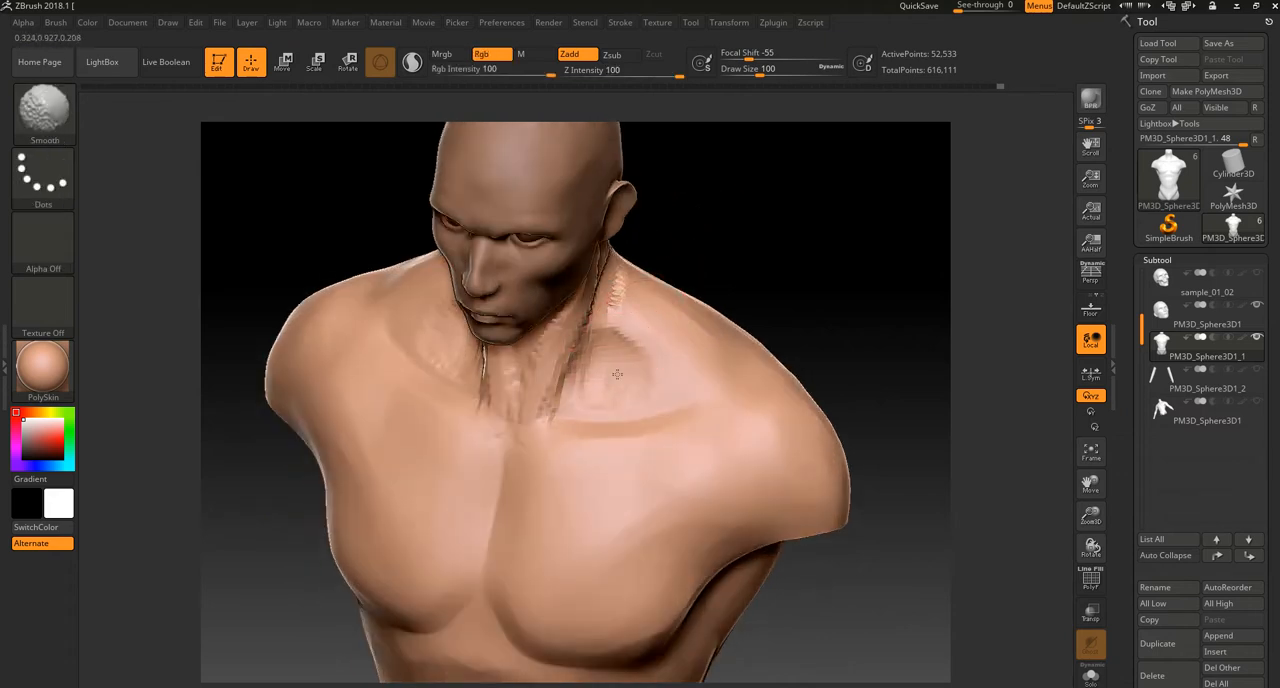
mouse_move(749, 251)
left_mouse_down()
mouse_move(757, 191)
mouse_move(698, 222)
mouse_move(700, 266)
mouse_move(706, 214)
left_mouse_up()
Step: Reshape the trapezius slopes from the front with the Move Topological brush at draw size 296
key("b")
key("m")
key("t")
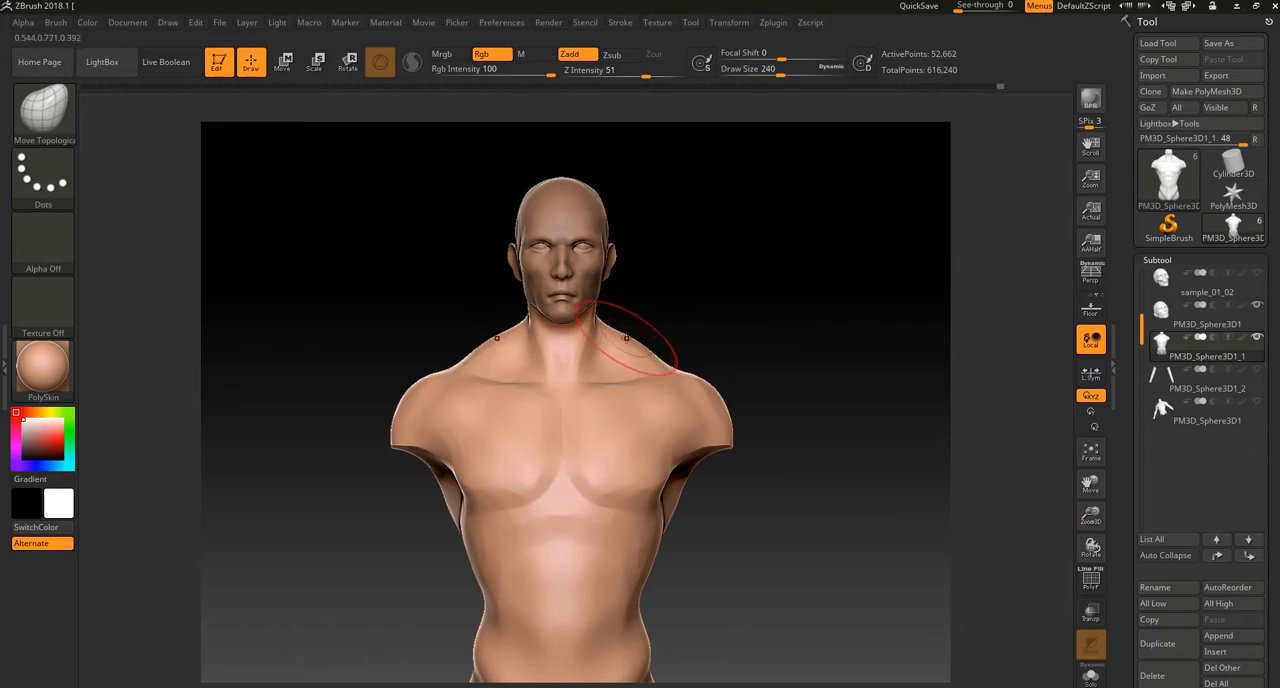
left_click_drag(655, 327, 666, 325)
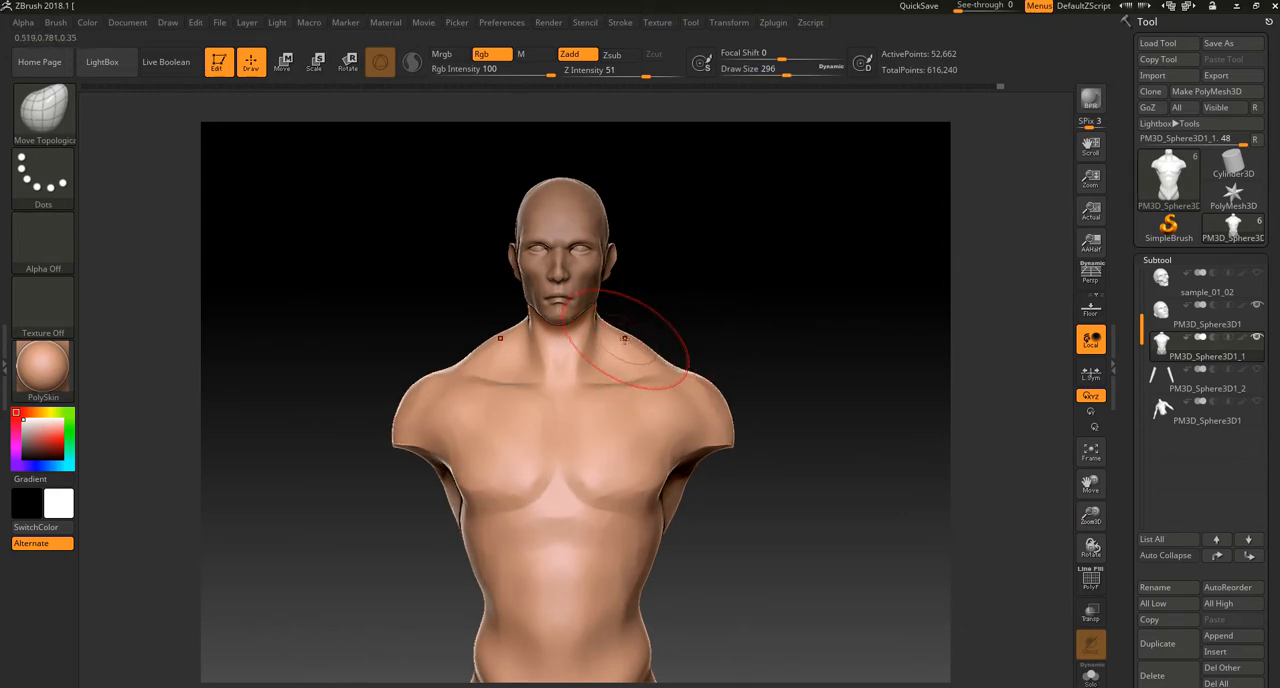
mouse_move(646, 313)
left_mouse_down()
mouse_move(607, 328)
mouse_move(668, 309)
mouse_move(542, 342)
mouse_move(550, 396)
left_mouse_up()
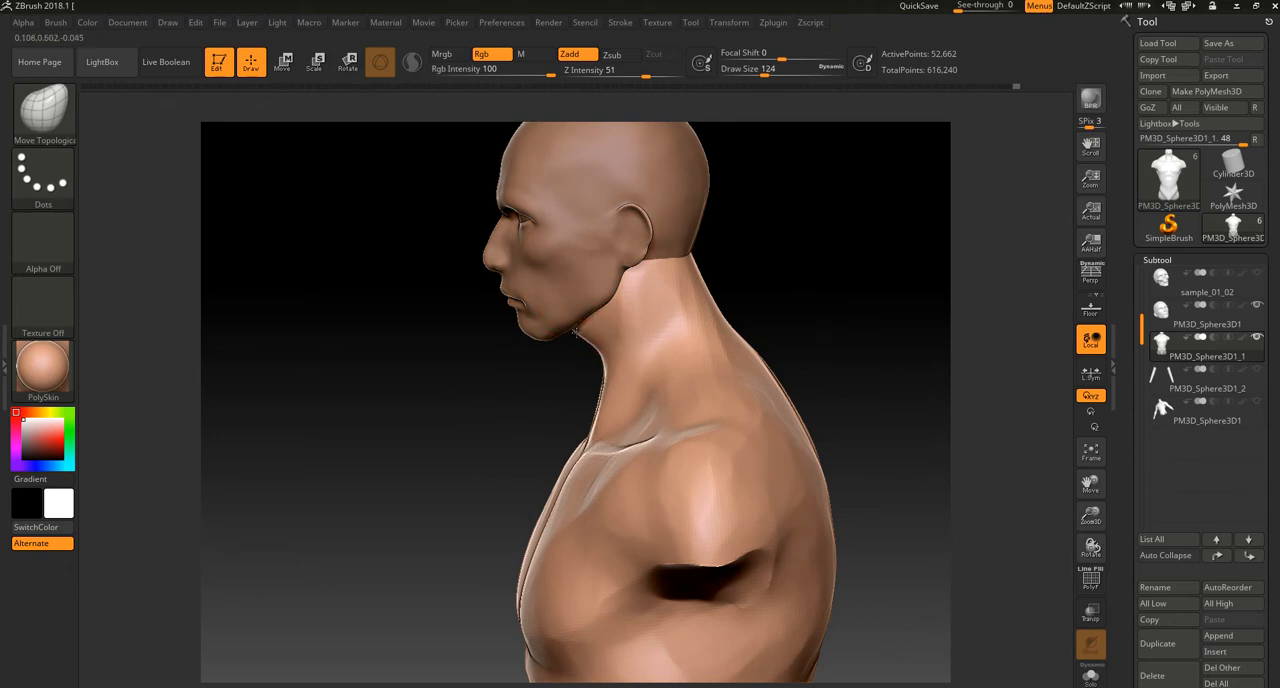
Step: Refine the throat and nape contours of the neck in profile with the Move Topological brush at draw size 124
mouse_move(549, 394)
left_mouse_down()
mouse_move(600, 370)
mouse_move(605, 333)
left_mouse_up()
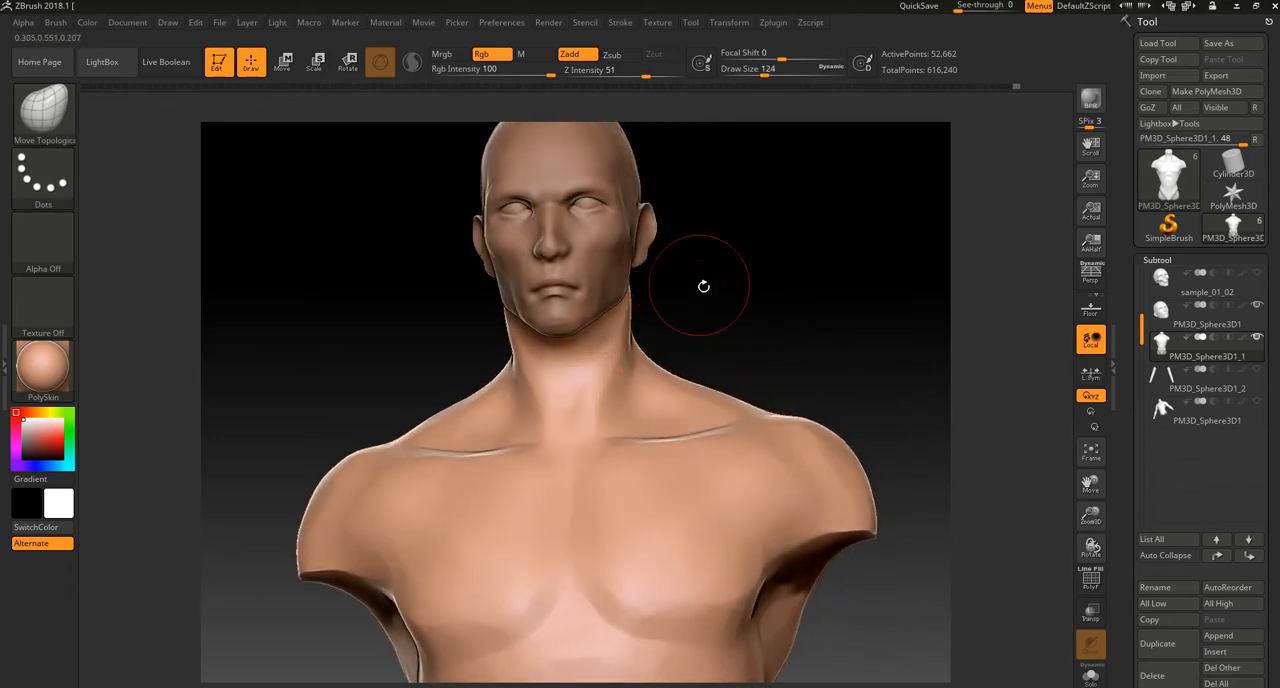
left_click_drag(703, 286, 760, 297)
left_click_drag(714, 341, 729, 341)
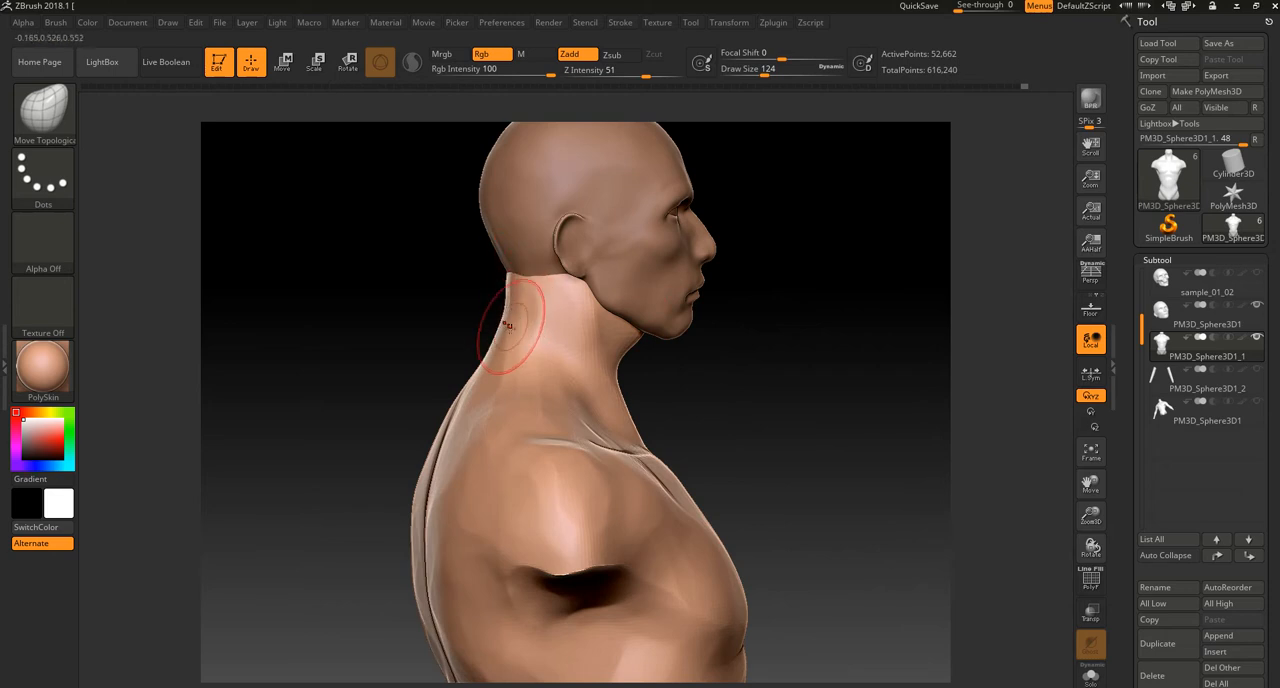
left_click_drag(762, 369, 611, 341)
left_click_drag(476, 378, 498, 346, "shift")
right_click_drag(609, 303, 625, 328, "ctrl")
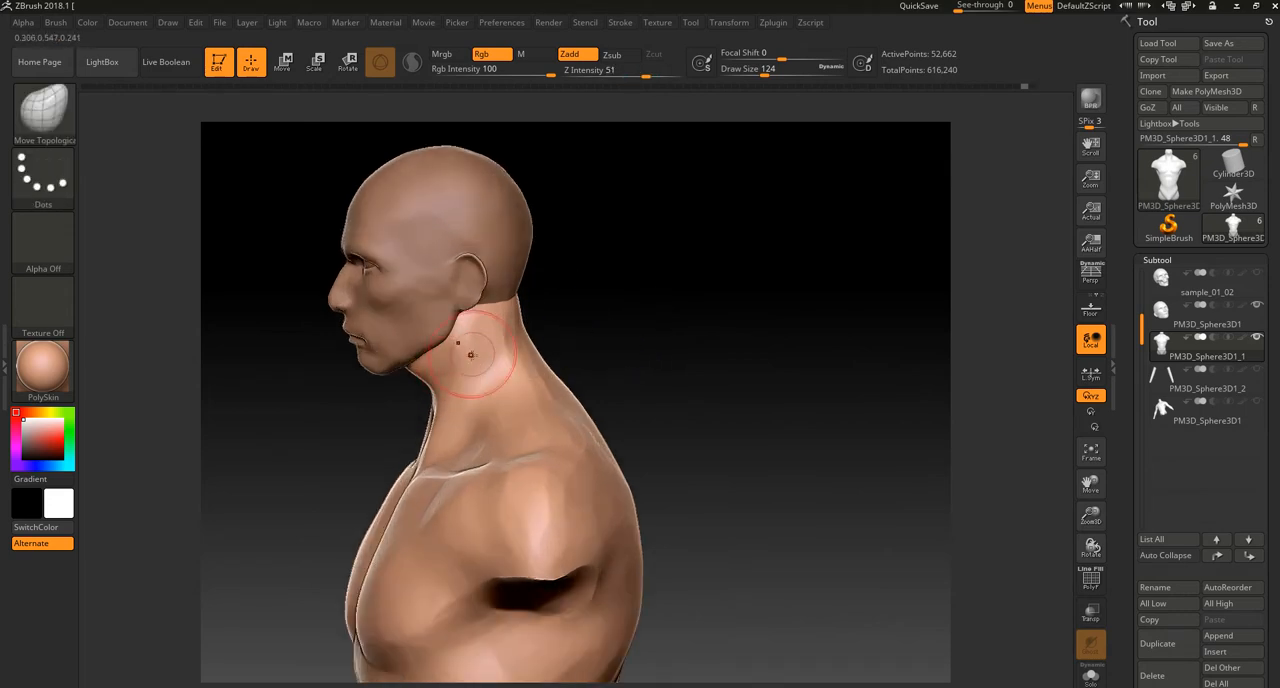
Step: Build up the side neck muscles from behind the ear to the sternum with the ClayBuildup brush at draw size 96
key("b")
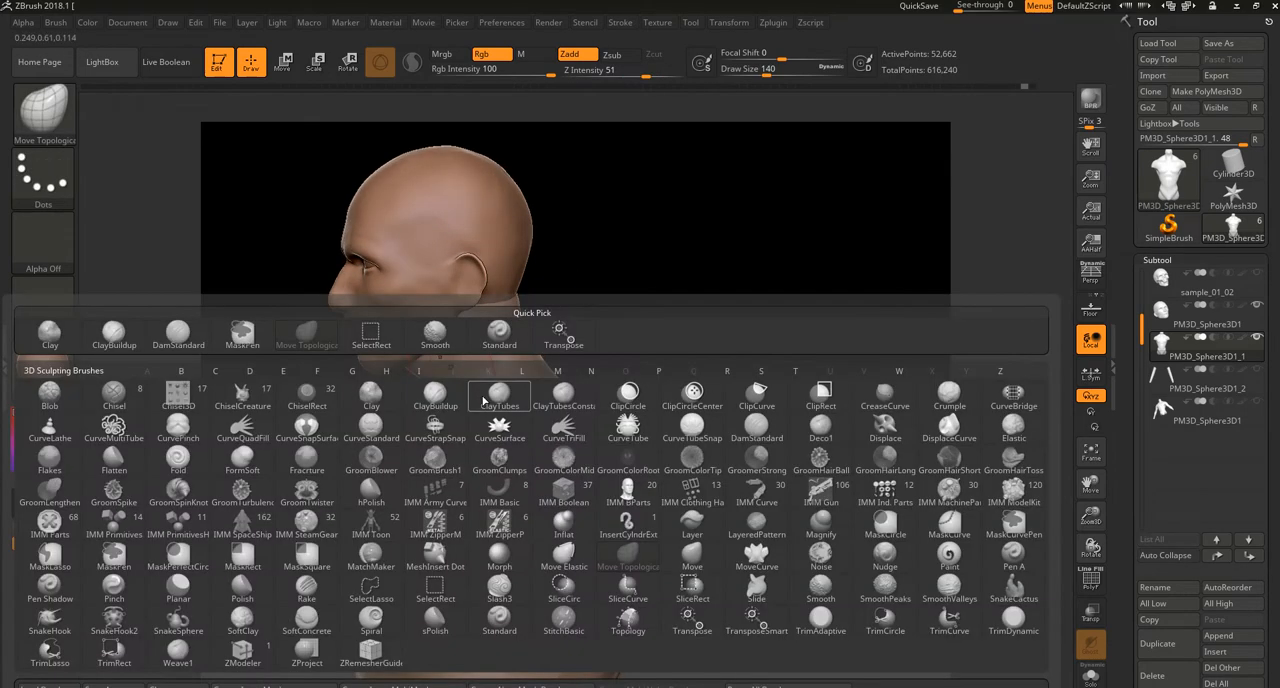
left_click(113, 335)
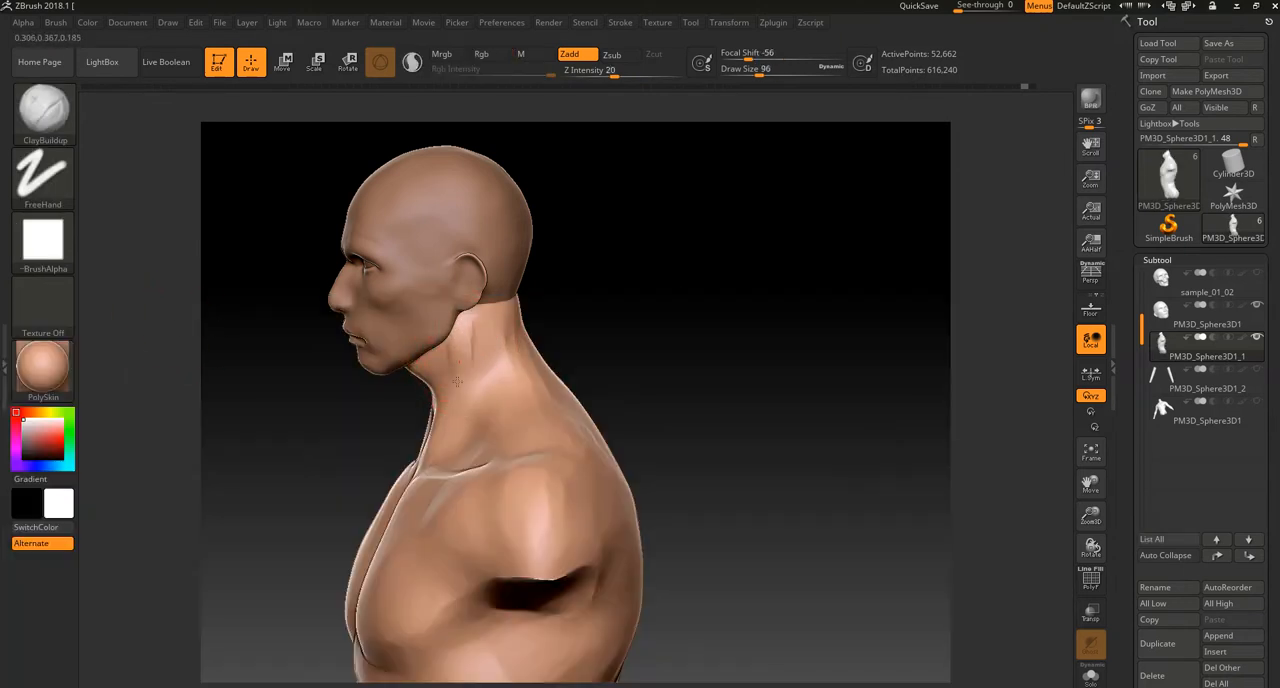
left_click_drag(628, 264, 720, 252)
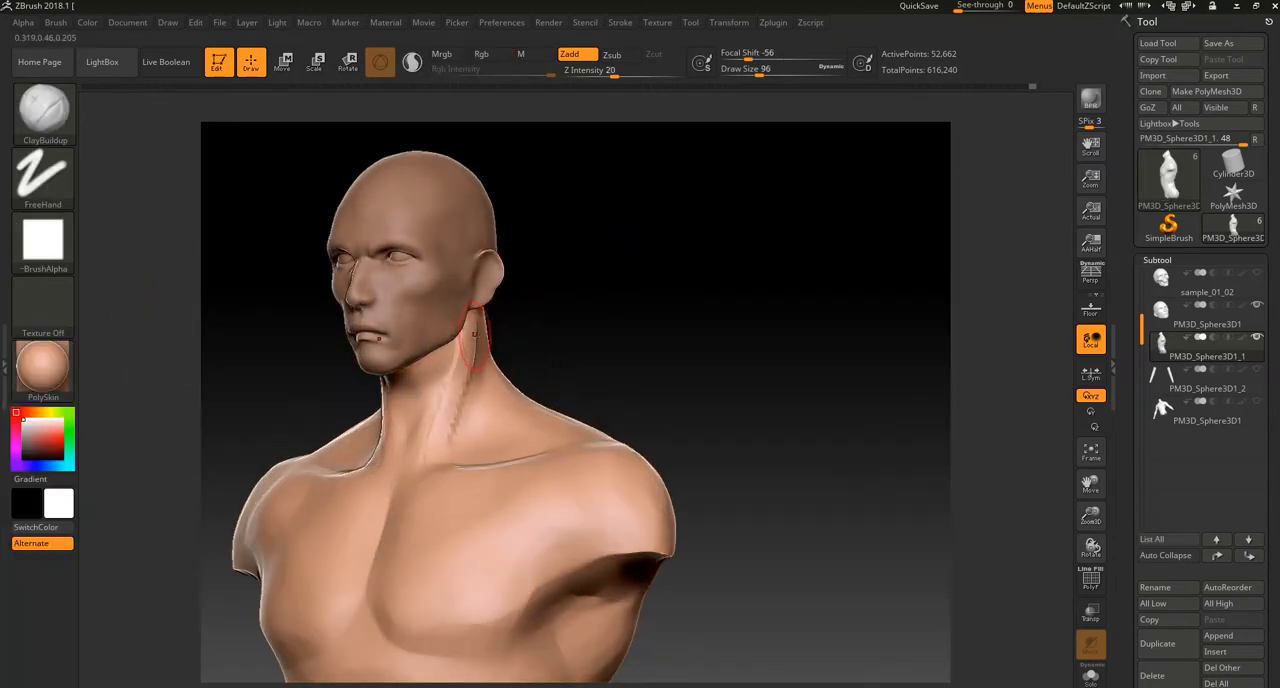
left_click_drag(459, 384, 415, 480)
left_click_drag(531, 320, 586, 317)
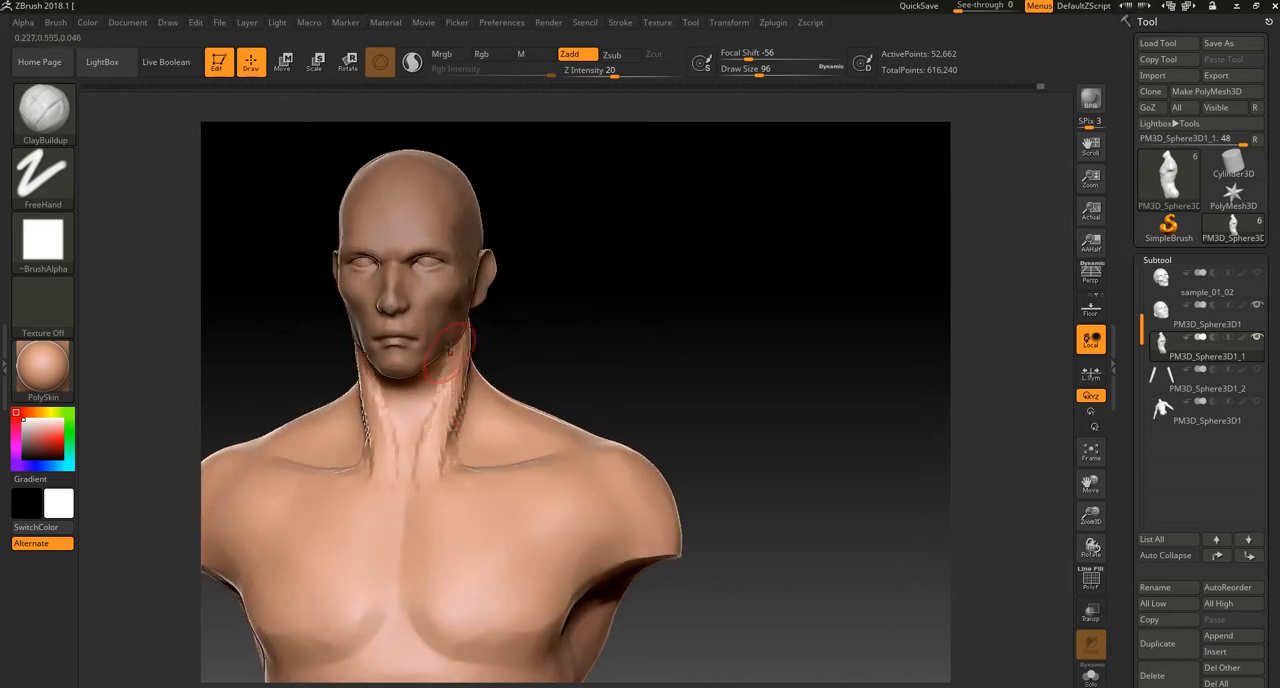
left_click_drag(436, 388, 424, 462)
Step: Undo the most recent sculpting strokes on the neck
mouse_move(566, 298)
left_mouse_down("ctrl")
mouse_move(606, 346)
mouse_move(565, 282)
left_mouse_up("ctrl")
mouse_move(566, 312)
left_mouse_down()
mouse_move(608, 322)
mouse_move(540, 351)
mouse_move(517, 329)
mouse_move(564, 346)
mouse_move(594, 336)
mouse_move(584, 398)
left_mouse_up()
key("ctrl+z")
key("ctrl+z")
key("ctrl+z")
mouse_move(542, 348)
left_mouse_down()
mouse_move(540, 380)
mouse_move(597, 252)
left_mouse_up()
key("ctrl+z")
mouse_move(634, 336)
left_mouse_down("alt")
mouse_move(634, 306)
mouse_move(680, 328)
mouse_move(661, 334)
mouse_move(657, 311)
mouse_move(645, 346)
left_mouse_up("alt")
Step: Switch to the Move Topological brush at draw size 268, try adjusting the shoulder slope, and undo the change
key("b")
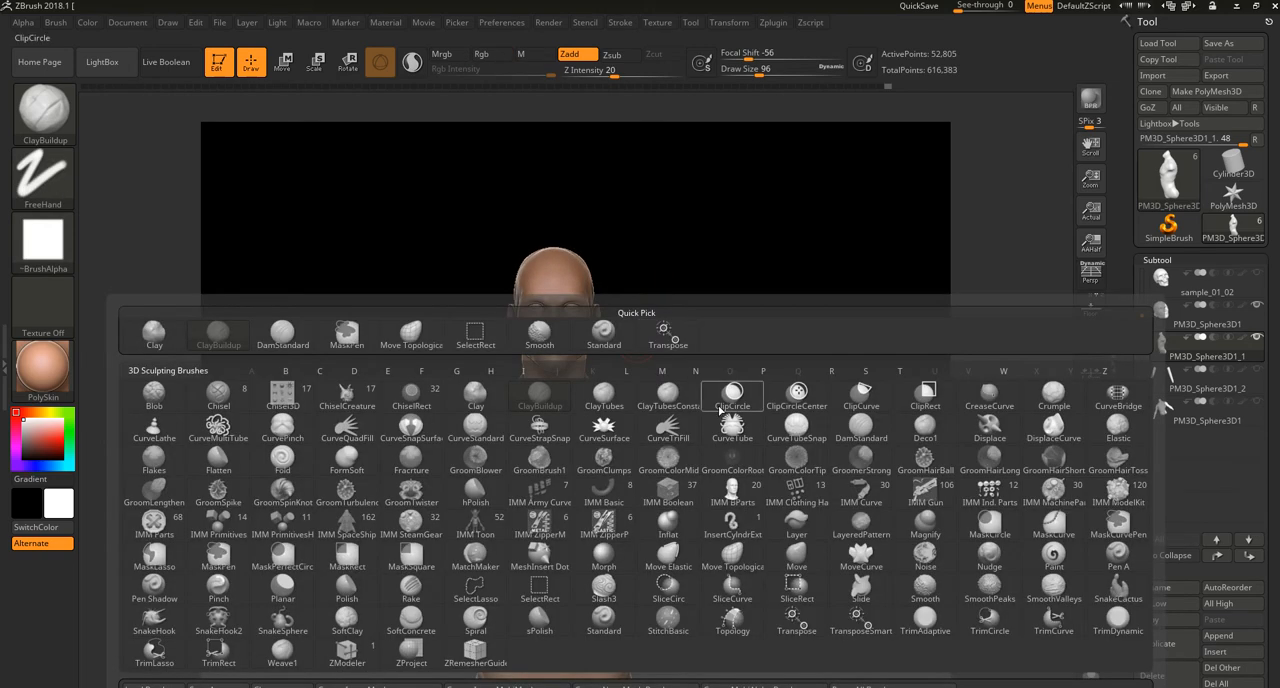
left_click(411, 333)
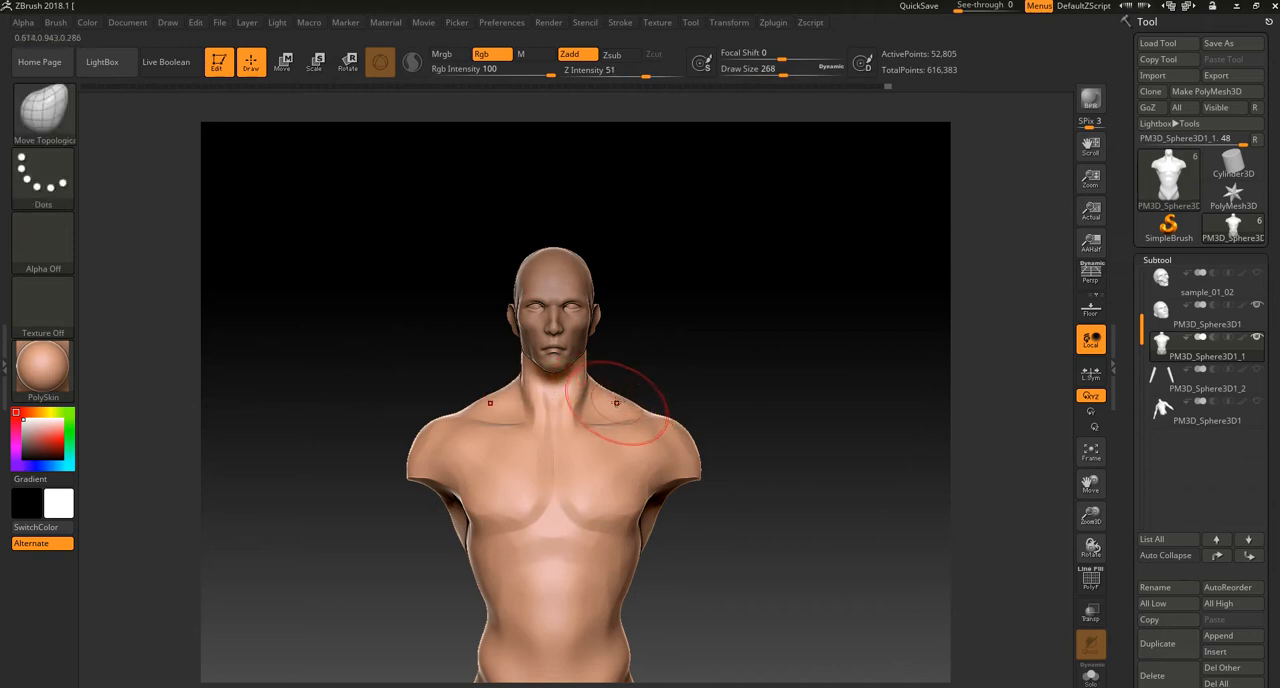
left_click_drag(668, 384, 669, 440, "alt")
key("ctrl+z")
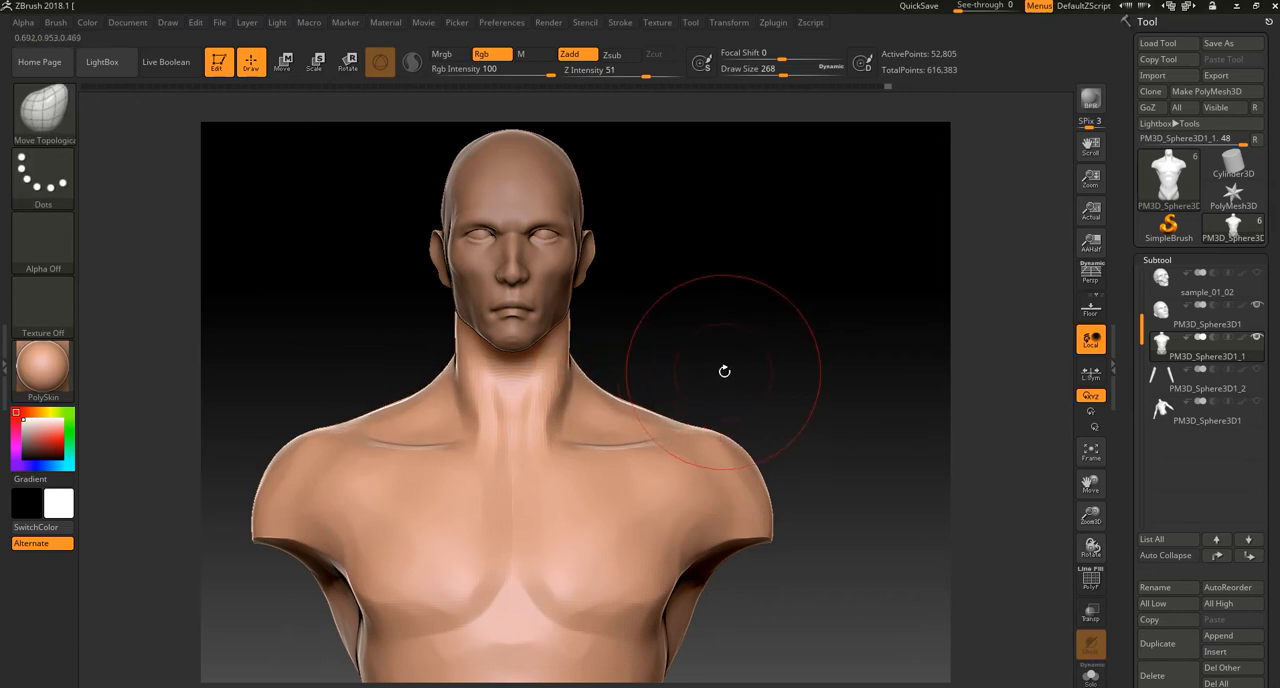
left_click_drag(760, 383, 737, 309, "alt")
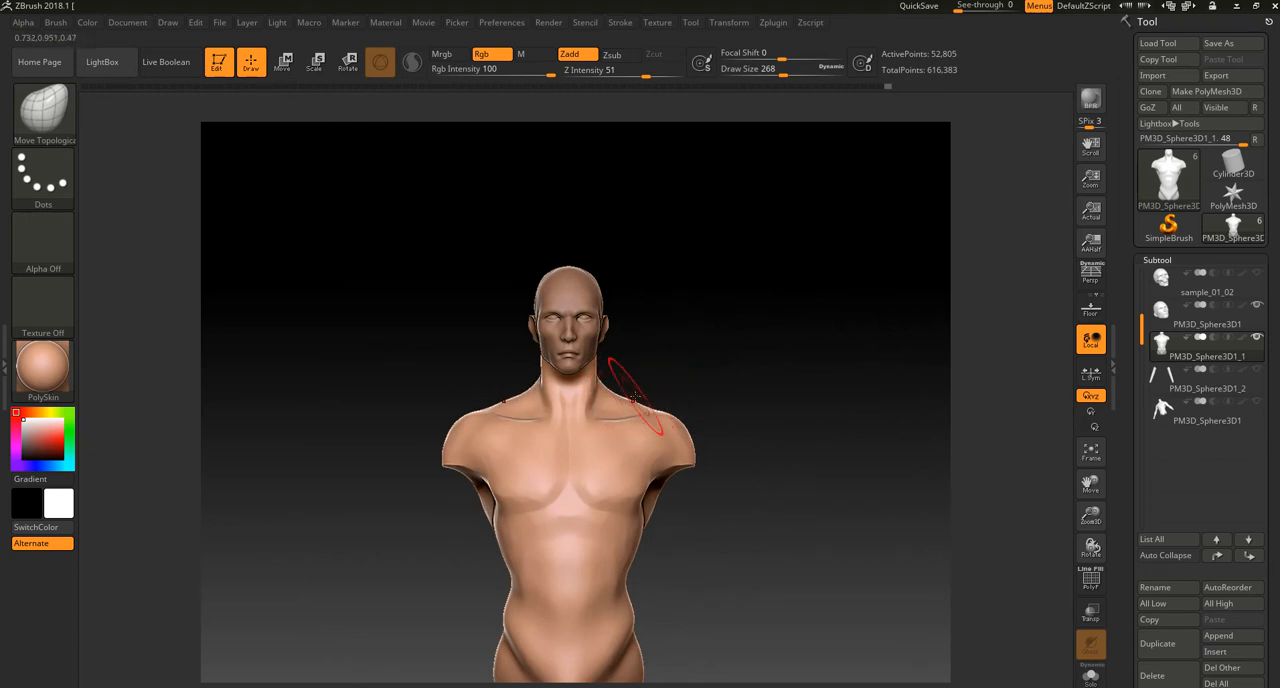
key("ctrl")
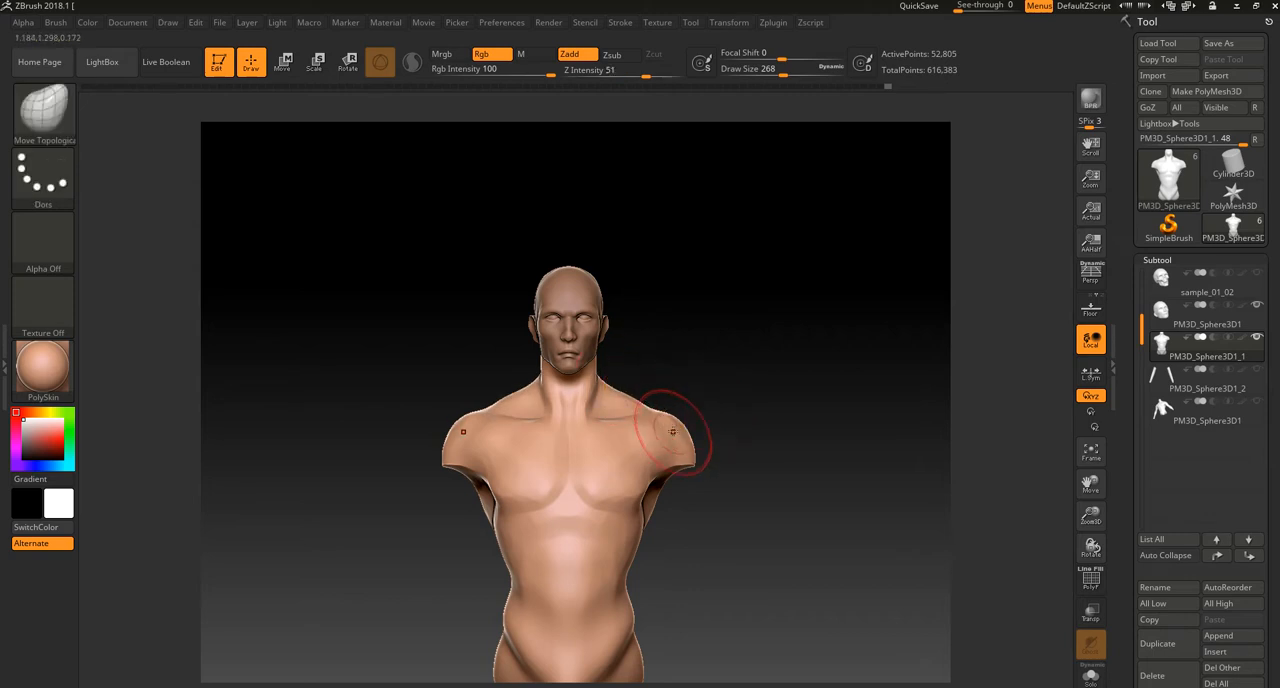
key("ctrl")
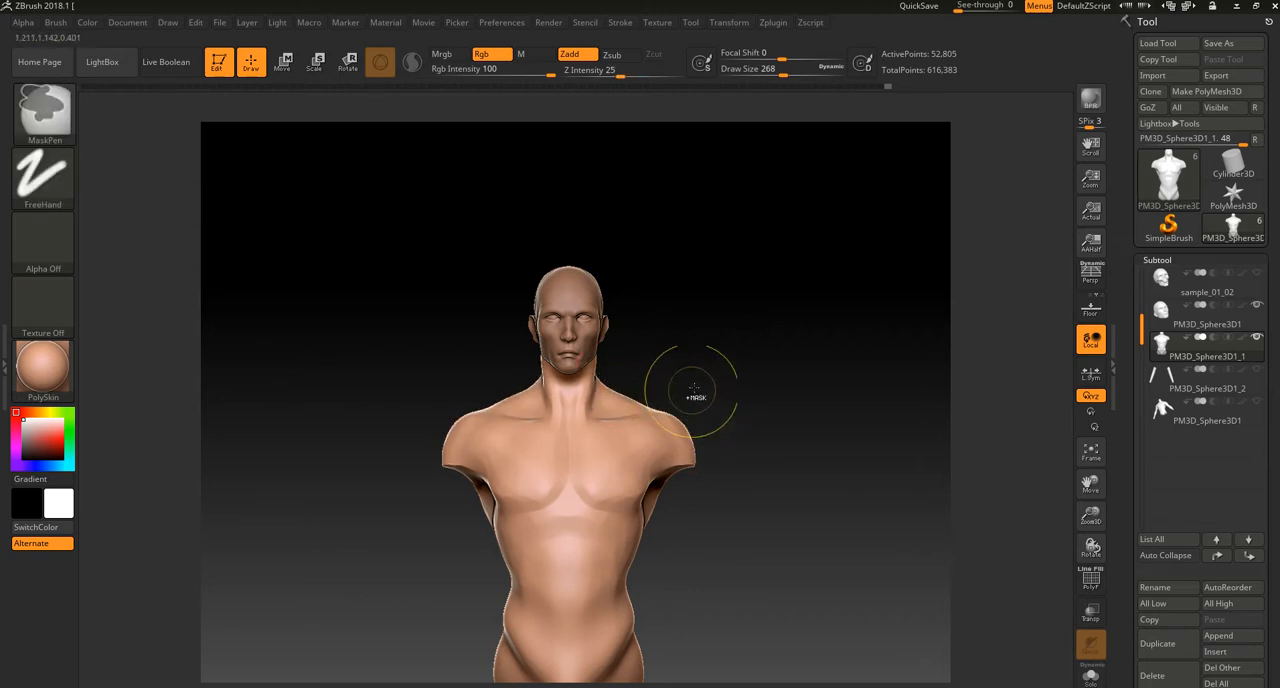
key("ctrl")
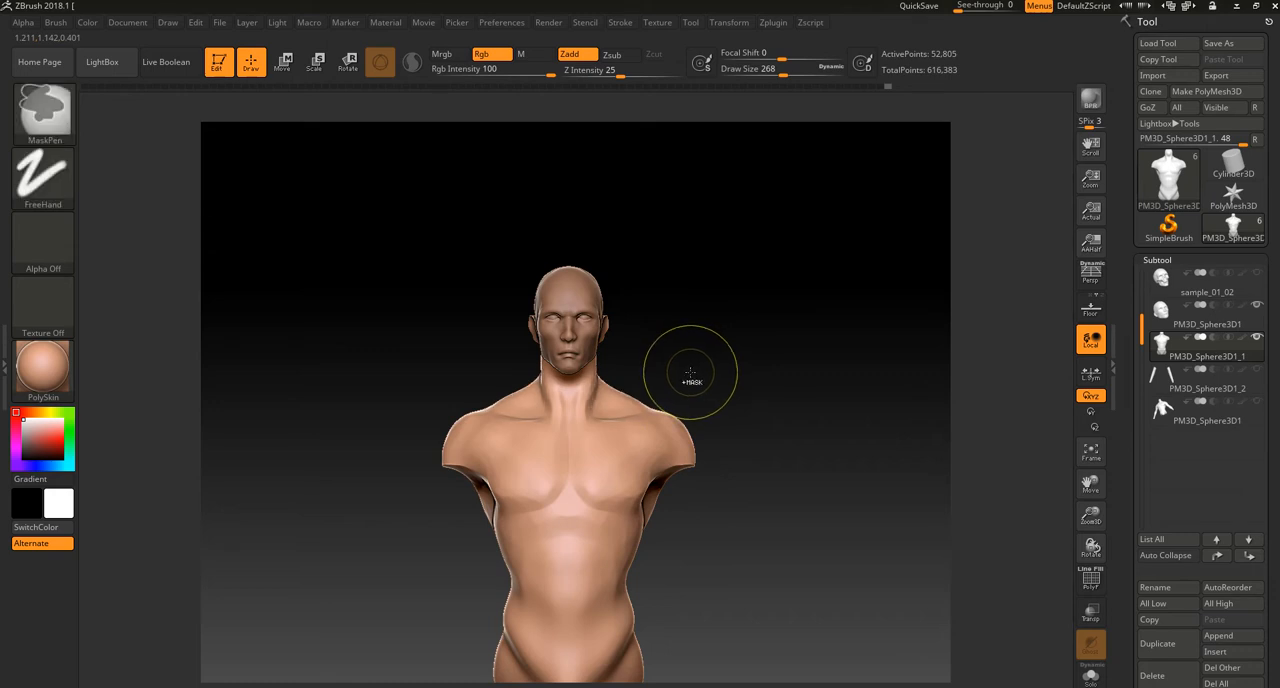
key("ctrl+shift")
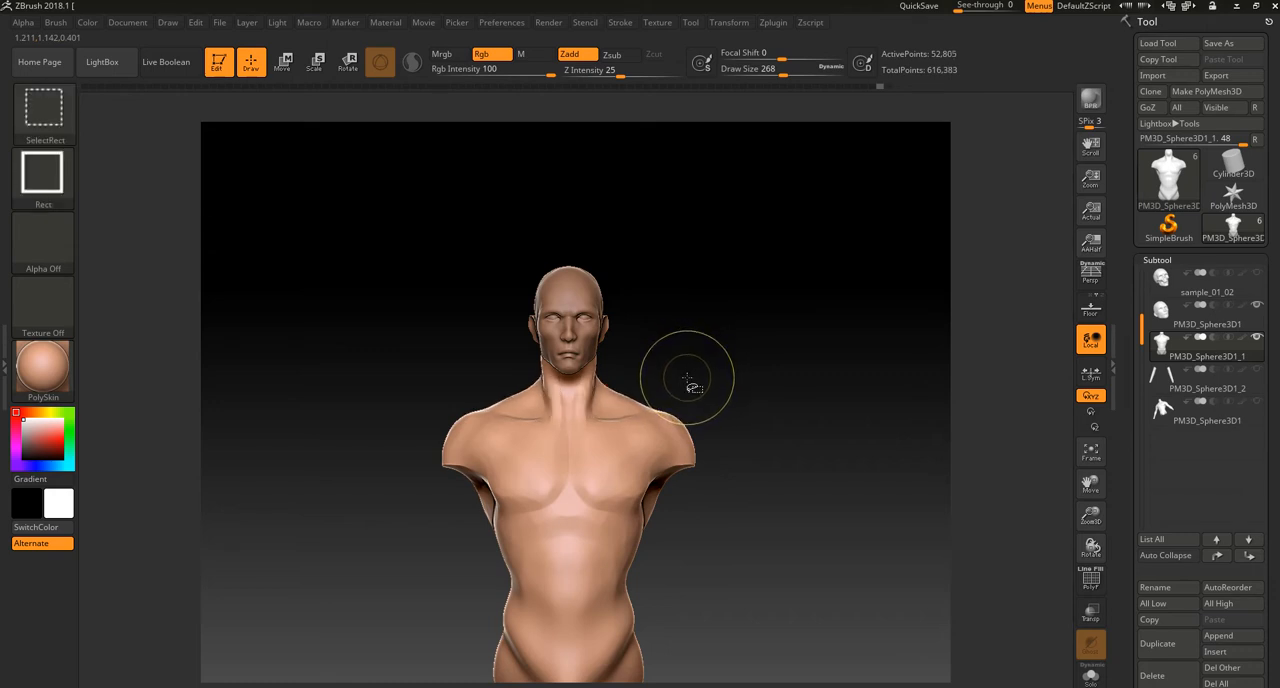
key("ctrl+z")
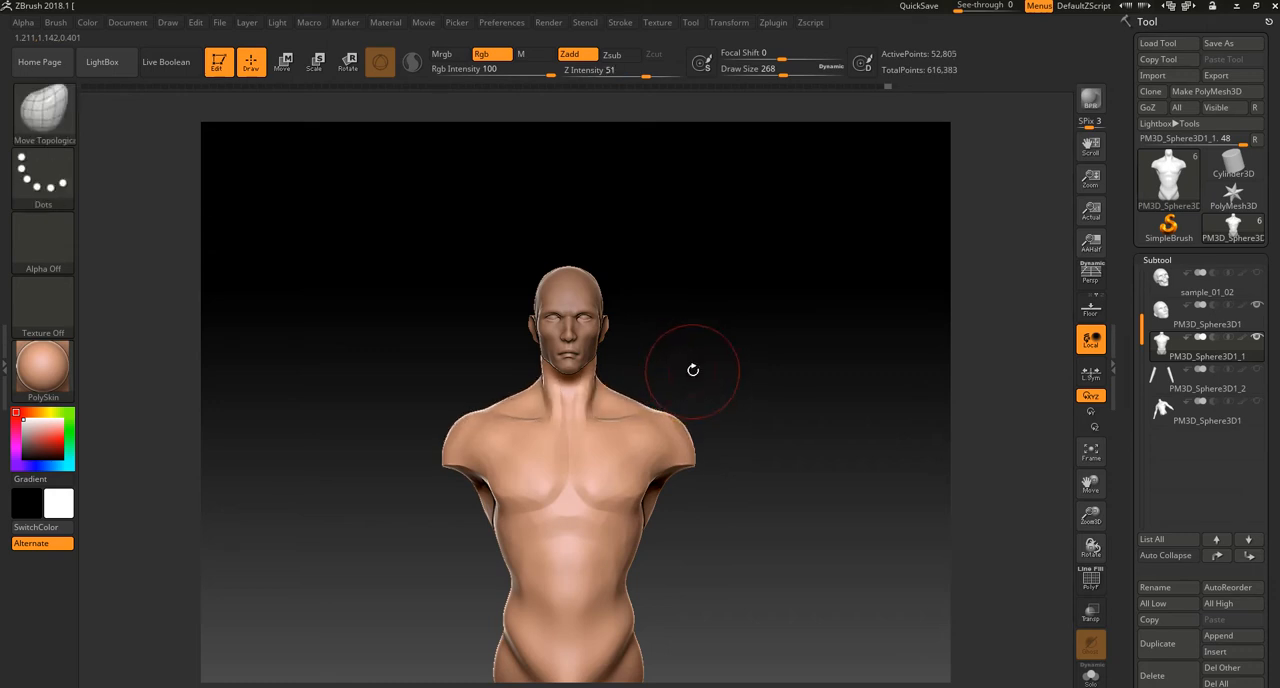
Step: Adjust the base of the throat and the neck-to-shoulder transition with the Move Topological brush
mouse_move(696, 365)
left_mouse_down()
mouse_move(614, 403)
mouse_move(464, 526)
mouse_move(694, 360)
mouse_move(677, 343)
mouse_move(664, 430)
left_mouse_up()
left_click_drag(480, 389, 463, 388)
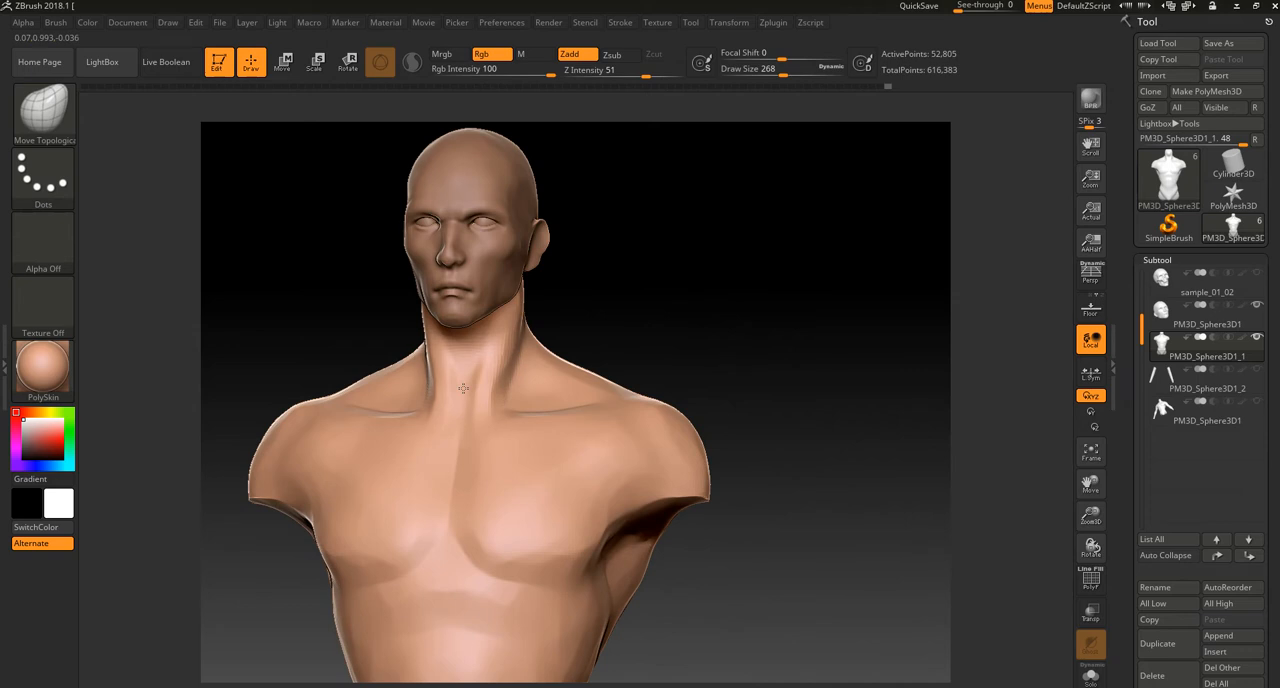
left_click_drag(545, 355, 534, 363)
mouse_move(592, 334)
left_mouse_down()
mouse_move(637, 326)
mouse_move(543, 331)
mouse_move(535, 365)
left_mouse_up()
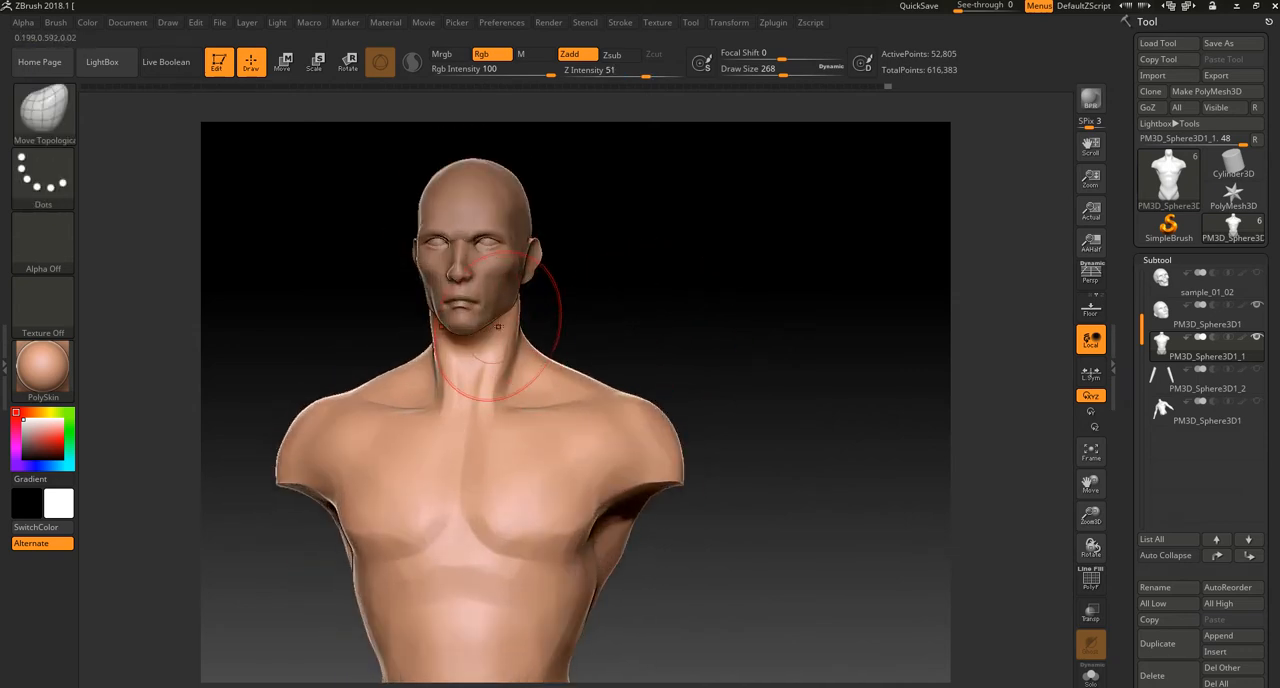
Step: Pull in the side of the neck with the Move Topological brush and check the torso's proportions from the front
right_click_drag(549, 303, 522, 307)
mouse_move(569, 290)
left_mouse_down()
mouse_move(644, 319)
mouse_move(685, 318)
left_mouse_up()
left_click_drag(664, 374, 587, 377)
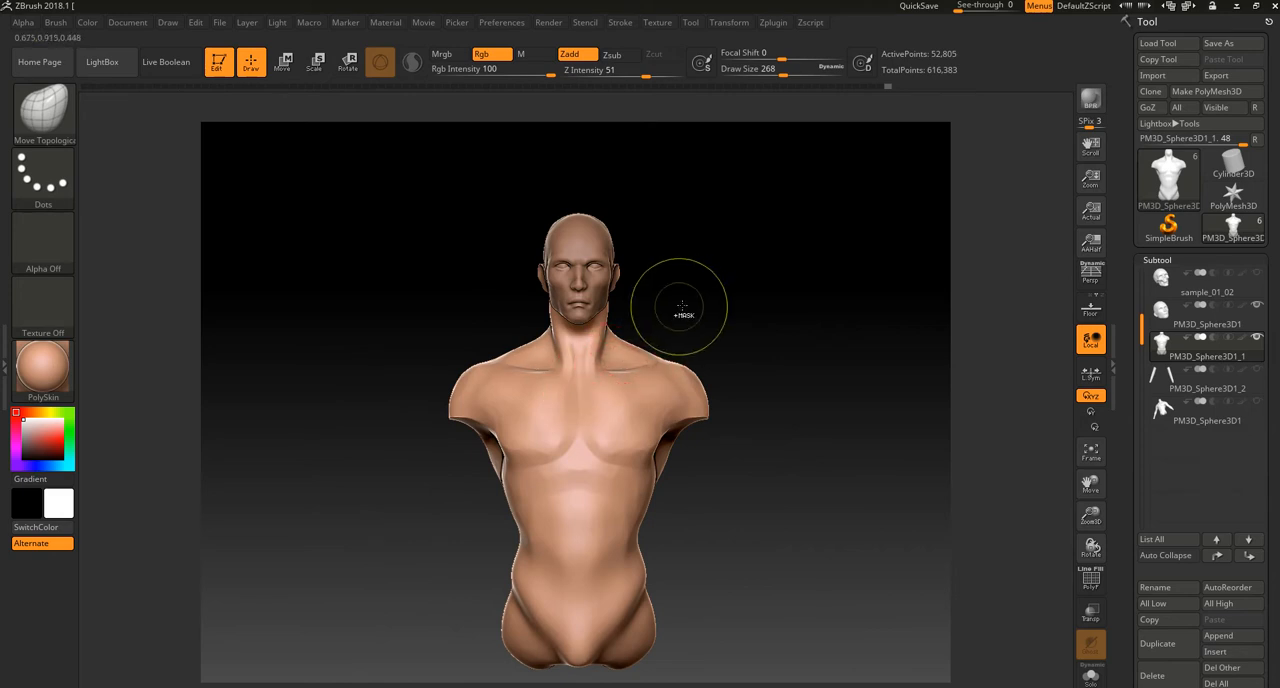
left_click_drag(729, 515, 718, 537)
key("b")
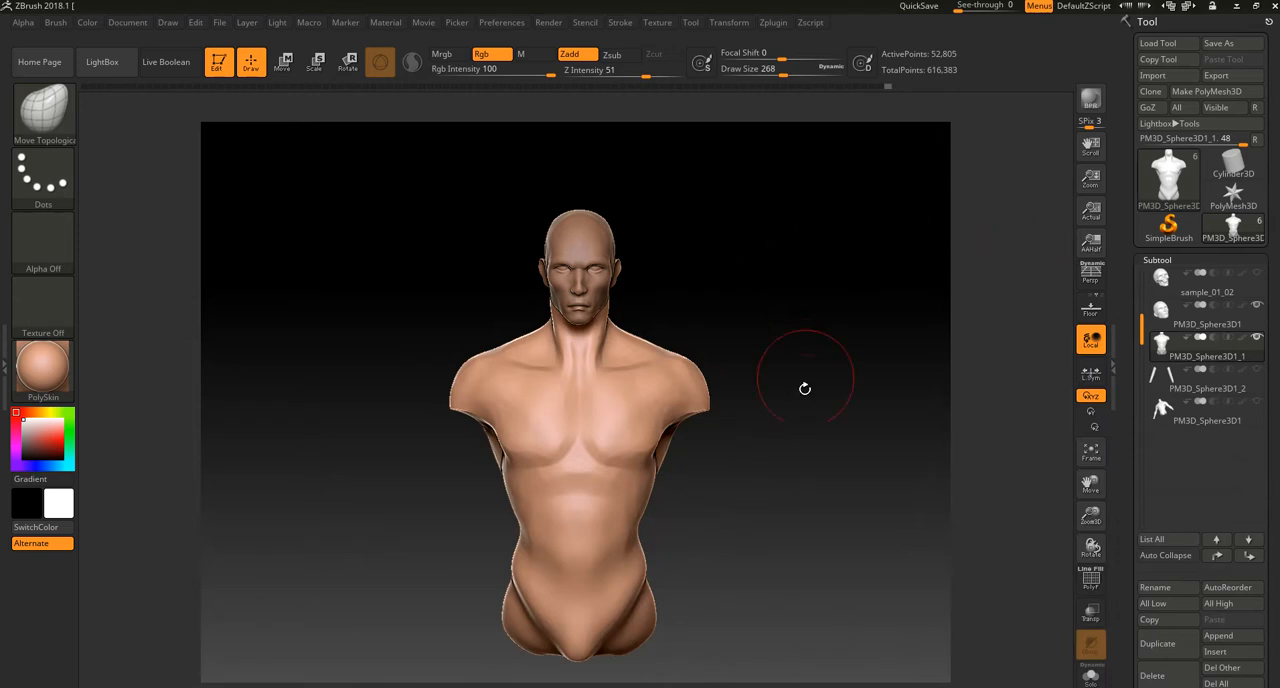
mouse_move(806, 388)
left_mouse_down("alt")
mouse_move(786, 474)
mouse_move(758, 434)
left_mouse_up("alt")
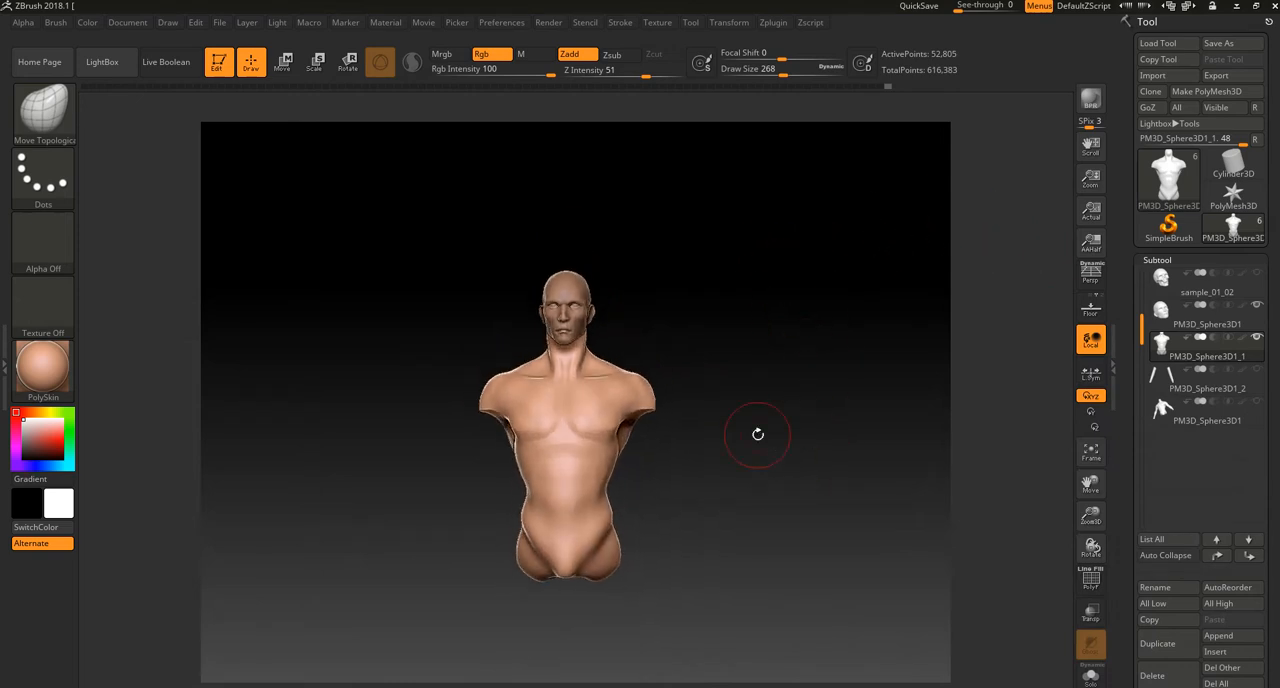
Step: Show the arms subtool to compare its proportions with the torso, and return to the torso without the arms
left_click(1200, 380)
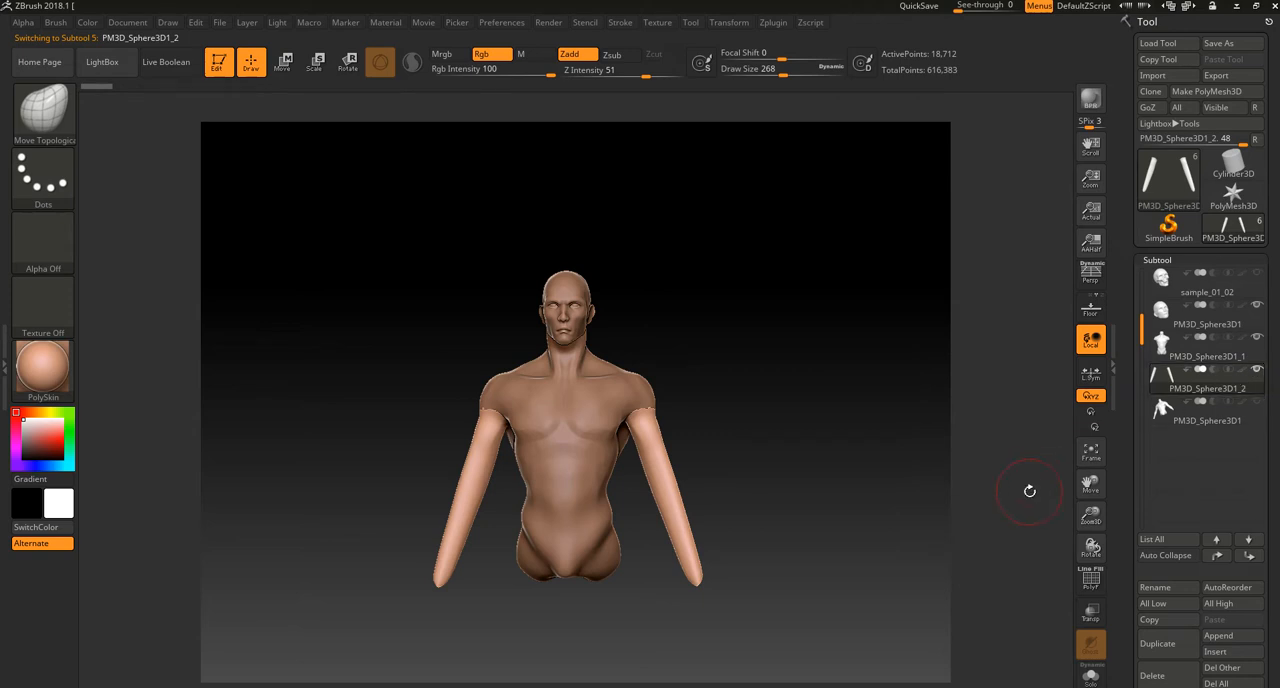
left_click_drag(847, 557, 855, 525)
left_click(1253, 348)
Step: Adjust the waist-to-hip contour with the Move Topological brush, and switch to the hPolish brush to refine the torso's side
right_click_drag(648, 515, 644, 506)
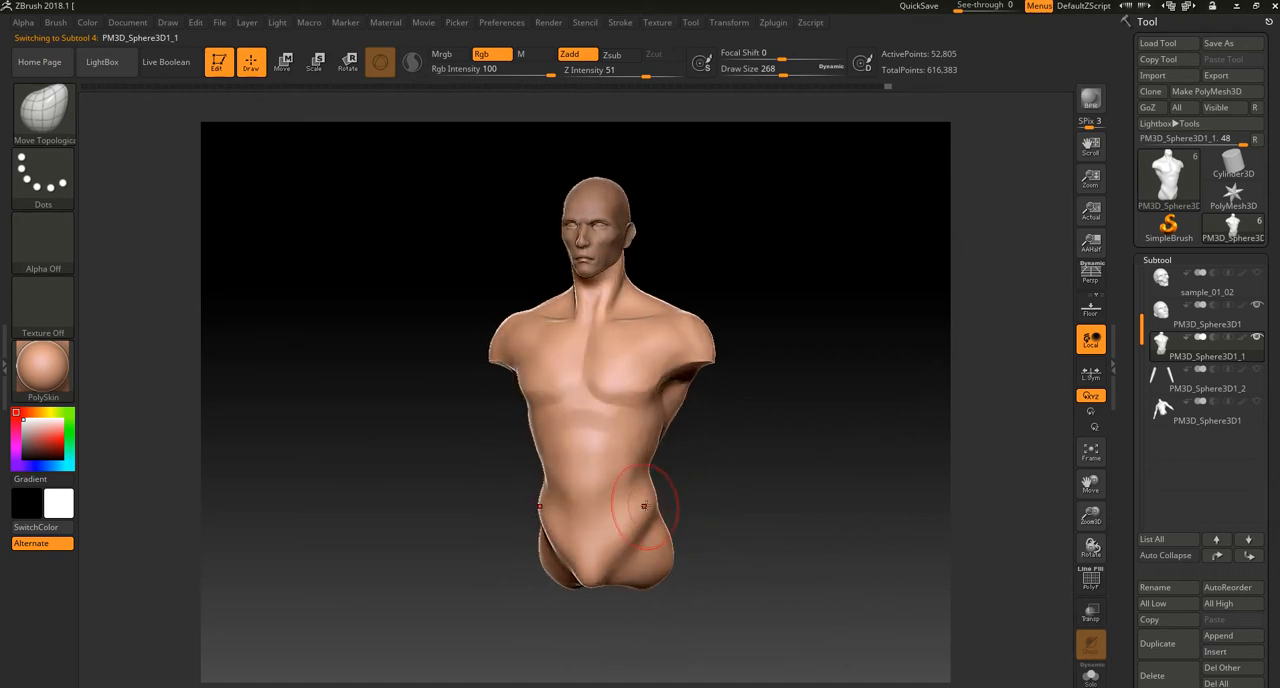
left_click_drag(702, 470, 691, 474)
key("b")
key("h")
key("p")
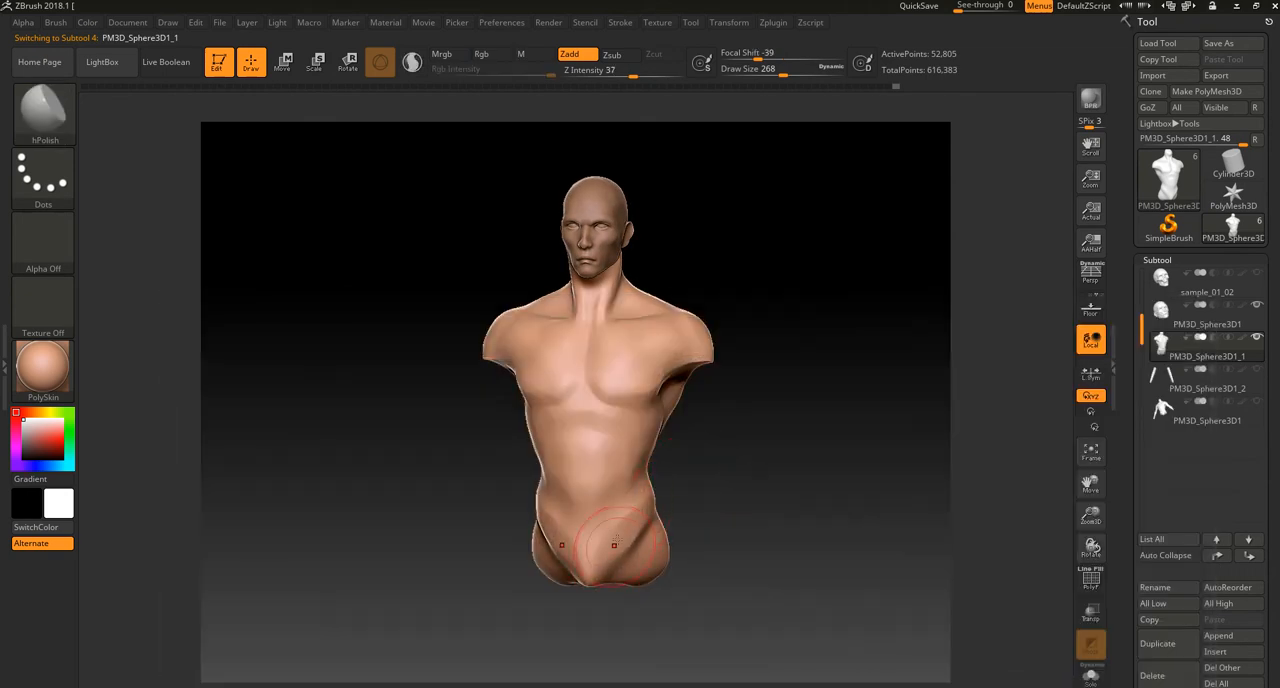
mouse_move(714, 470)
left_mouse_down()
mouse_move(694, 469)
mouse_move(702, 500)
left_mouse_up()
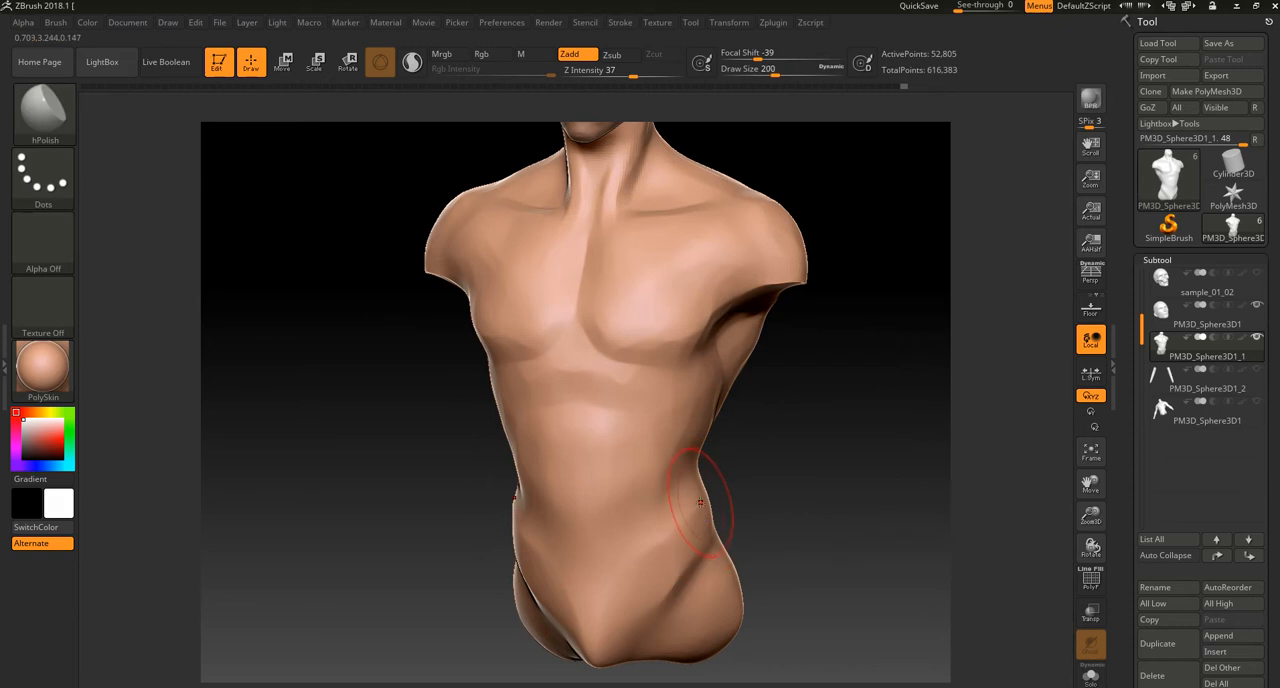
left_click_drag(766, 468, 684, 468, "shift")
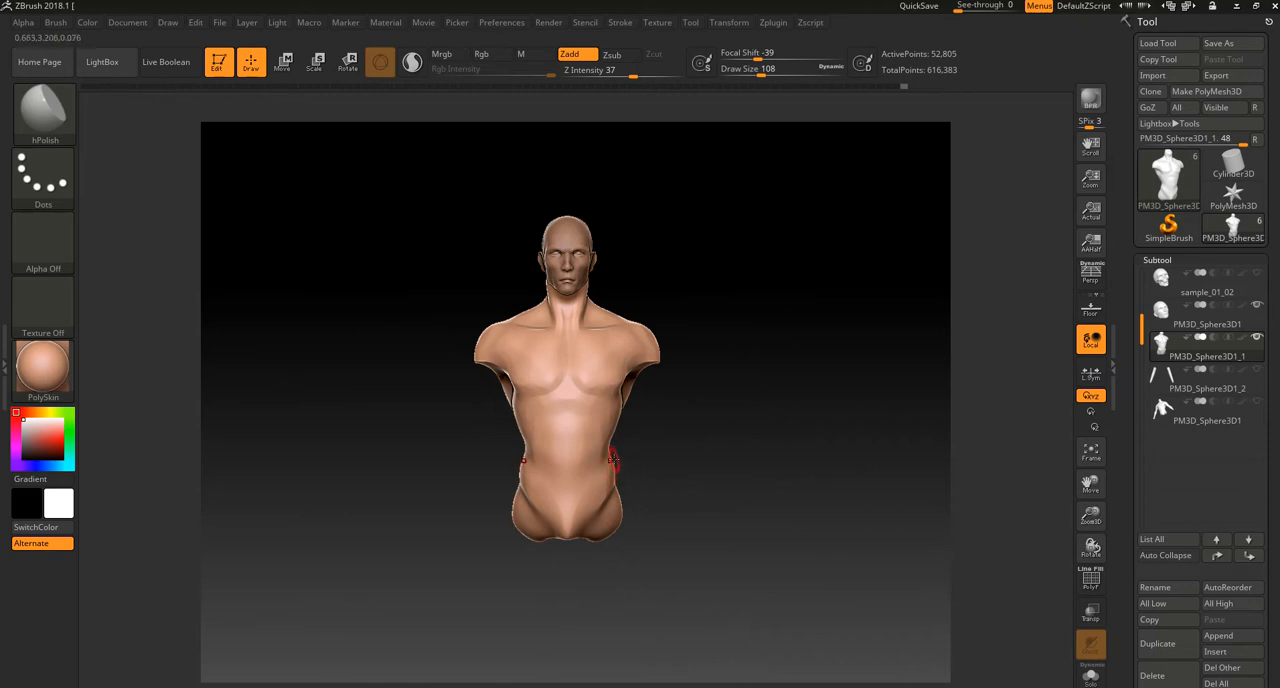
Step: Scale the torso slightly wider along the X axis and return to sculpting mode
left_click(317, 65)
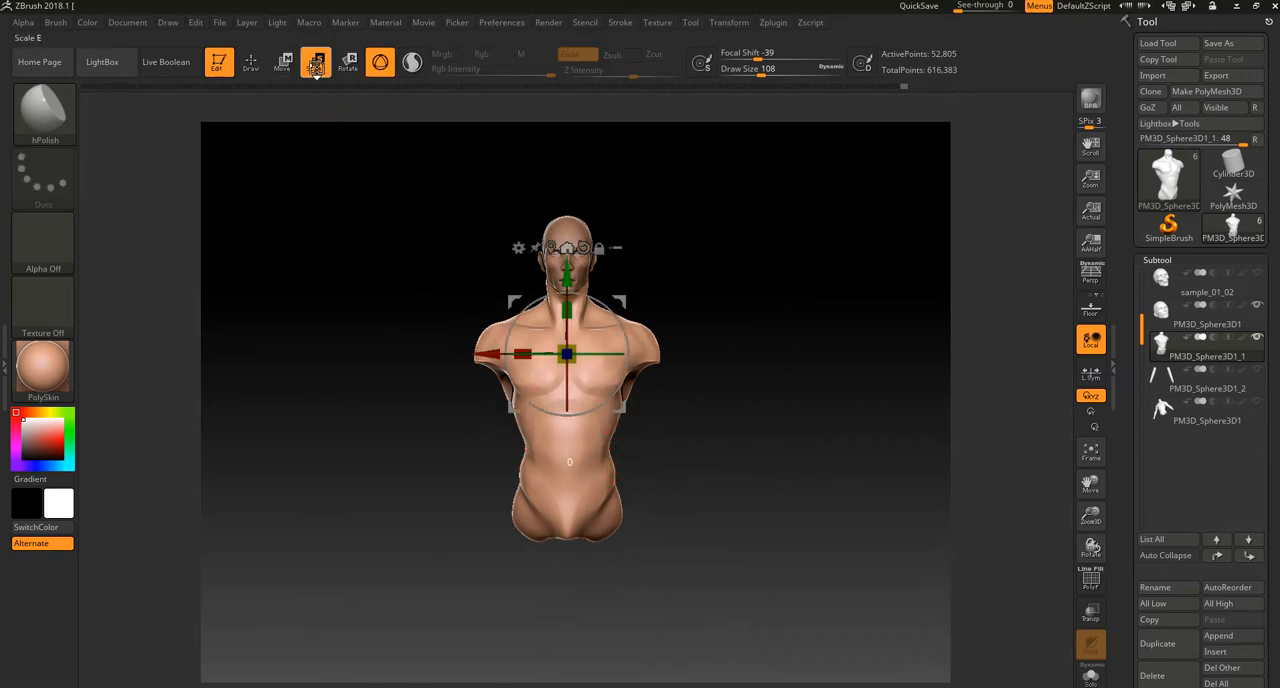
left_click_drag(684, 418, 686, 457, "alt")
left_click_drag(521, 348, 515, 347)
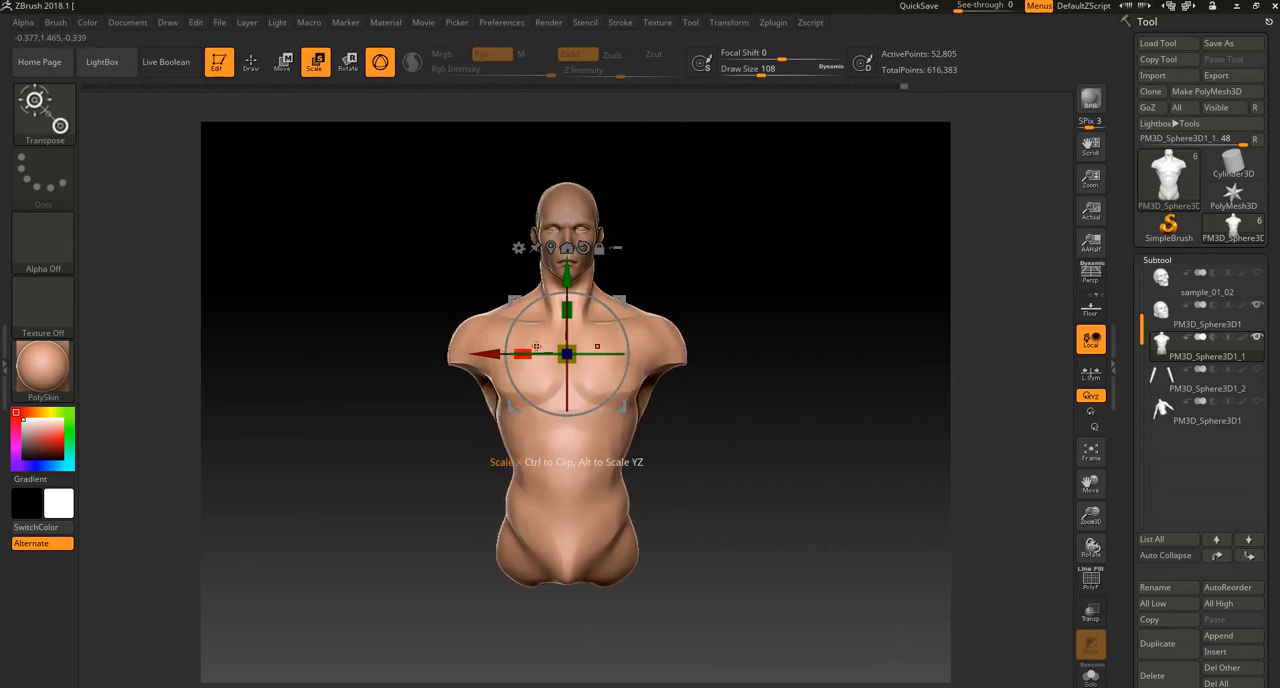
left_click(251, 64)
left_click_drag(792, 540, 790, 498, "alt")
mouse_move(798, 515)
left_mouse_down()
mouse_move(770, 525)
mouse_move(771, 583)
mouse_move(850, 570)
left_mouse_up()
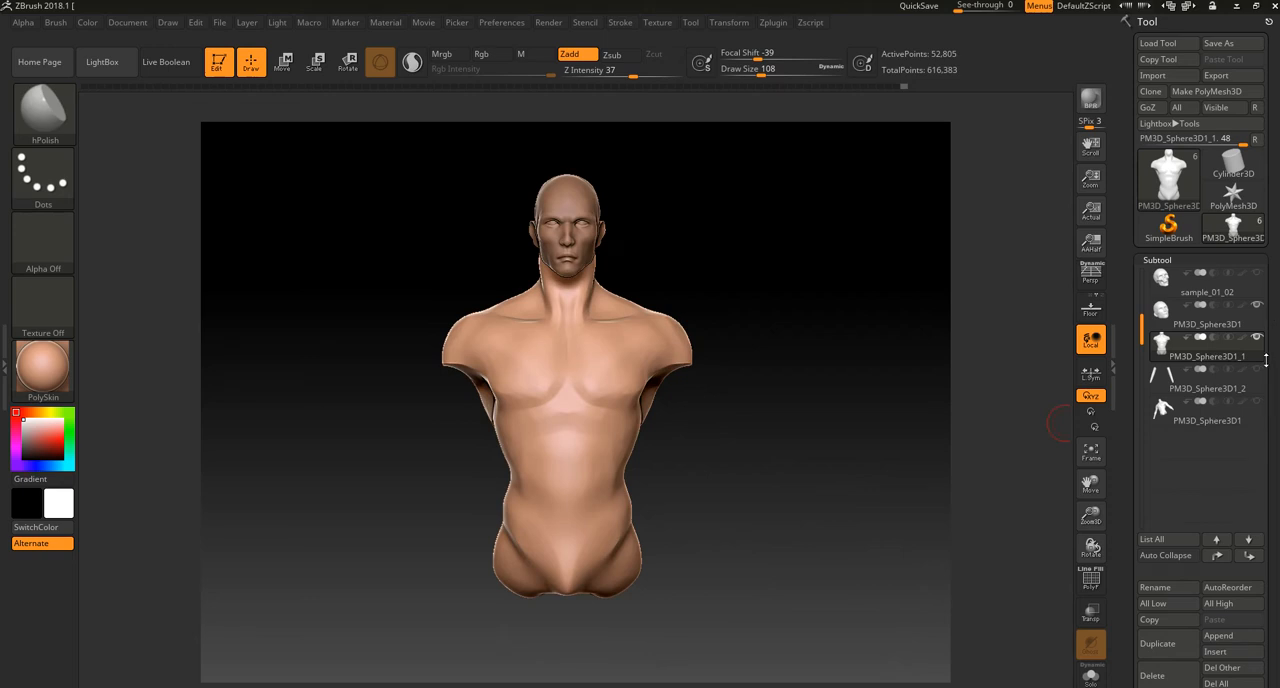
Step: Show the arms subtool and spread the arms slightly outward along the X axis to meet the widened shoulders
left_click(1257, 369)
left_click(283, 61)
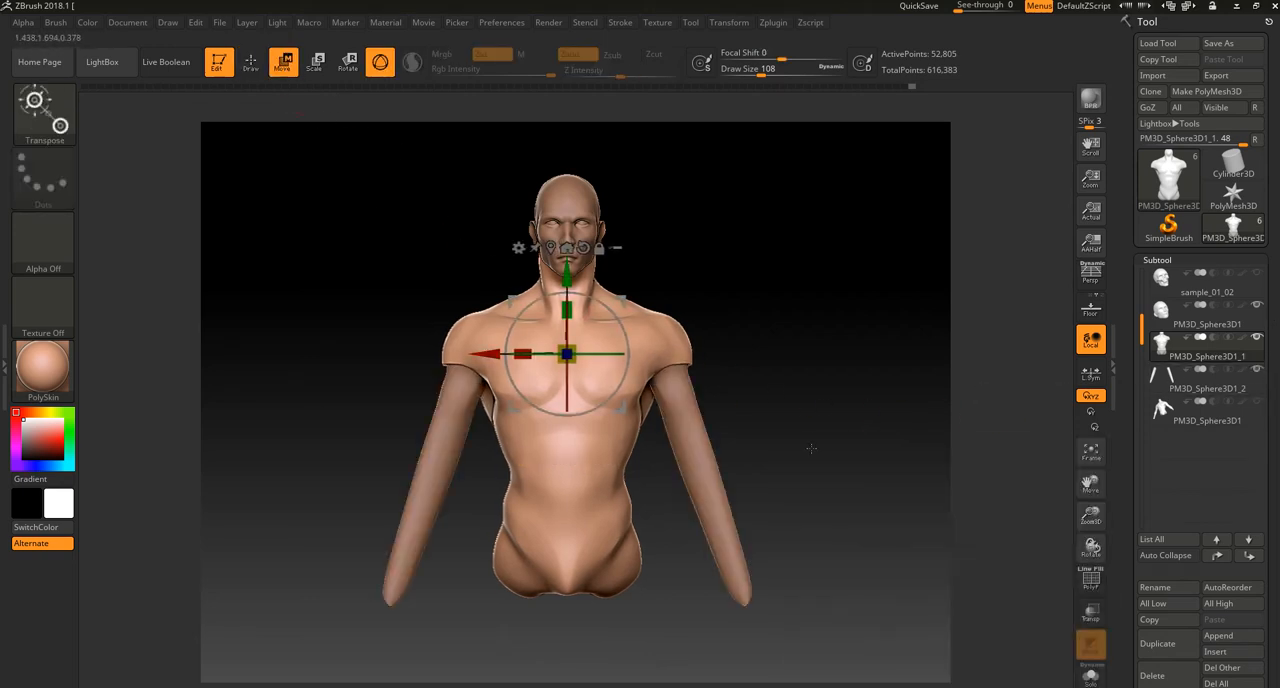
left_click(706, 470, "alt")
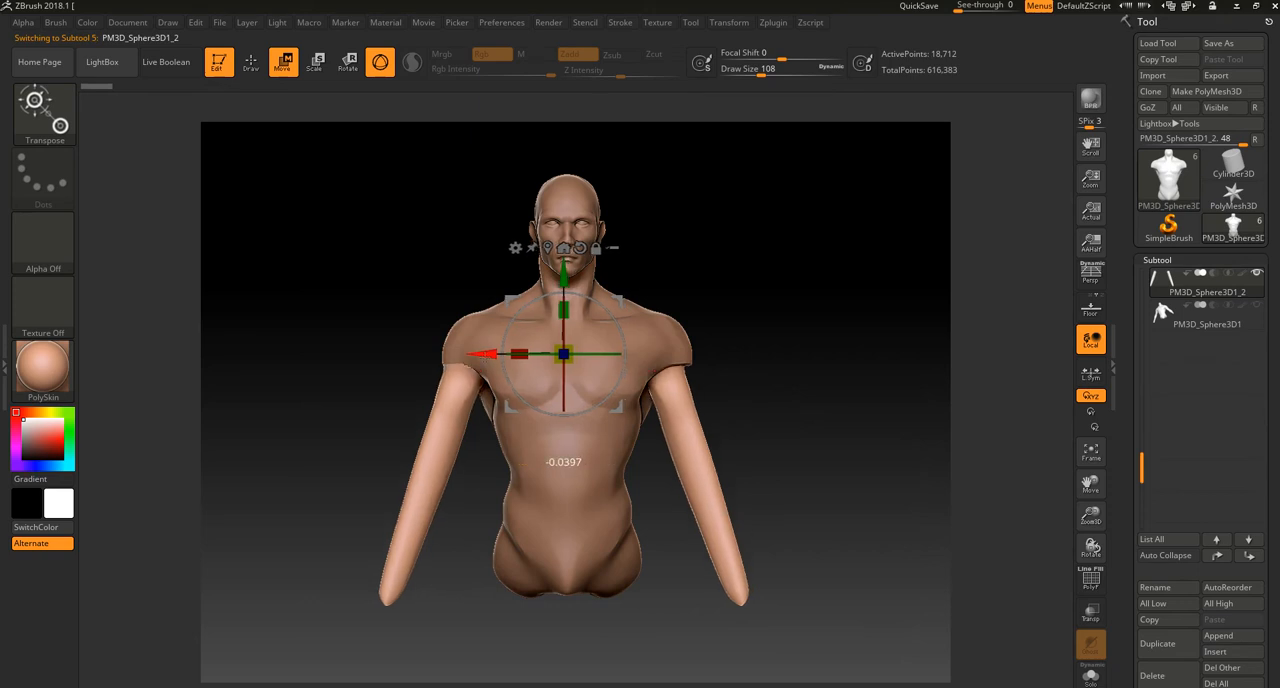
left_click_drag(521, 353, 518, 352)
left_click_drag(745, 265, 734, 367)
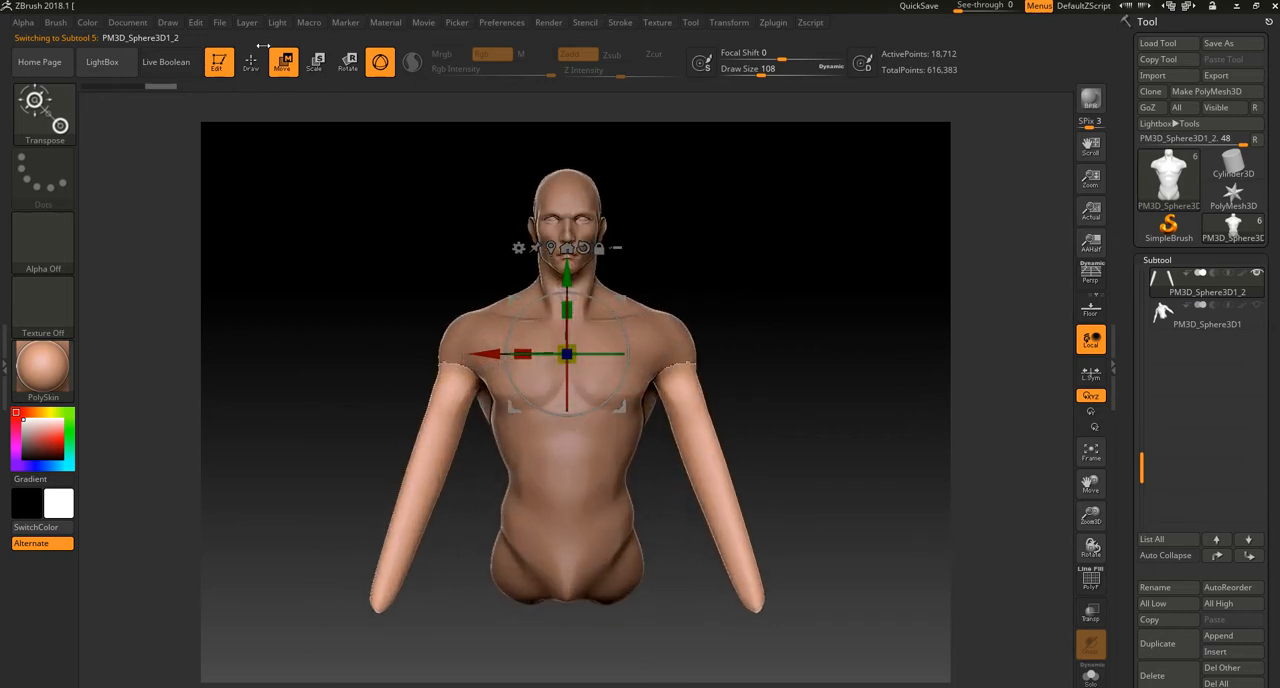
Step: Return to sculpting mode and remesh the arms subtool
key("q")
left_click(1221, 316)
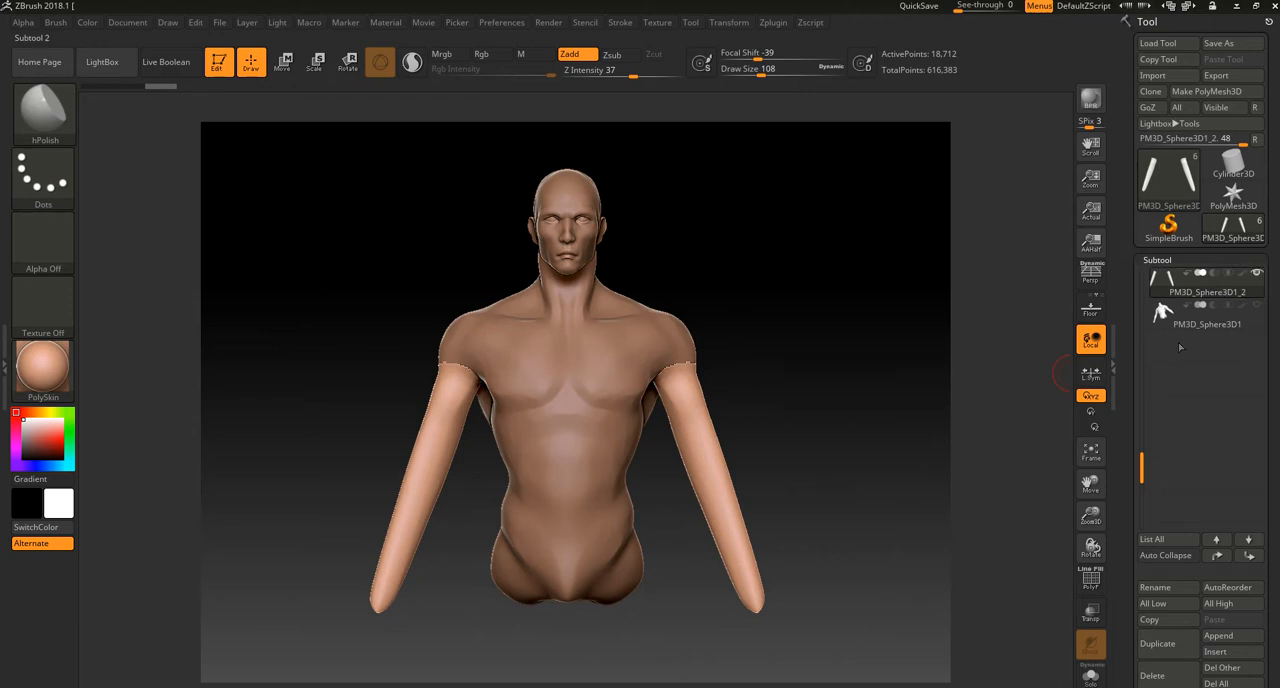
left_click_drag(933, 510, 880, 510, "alt")
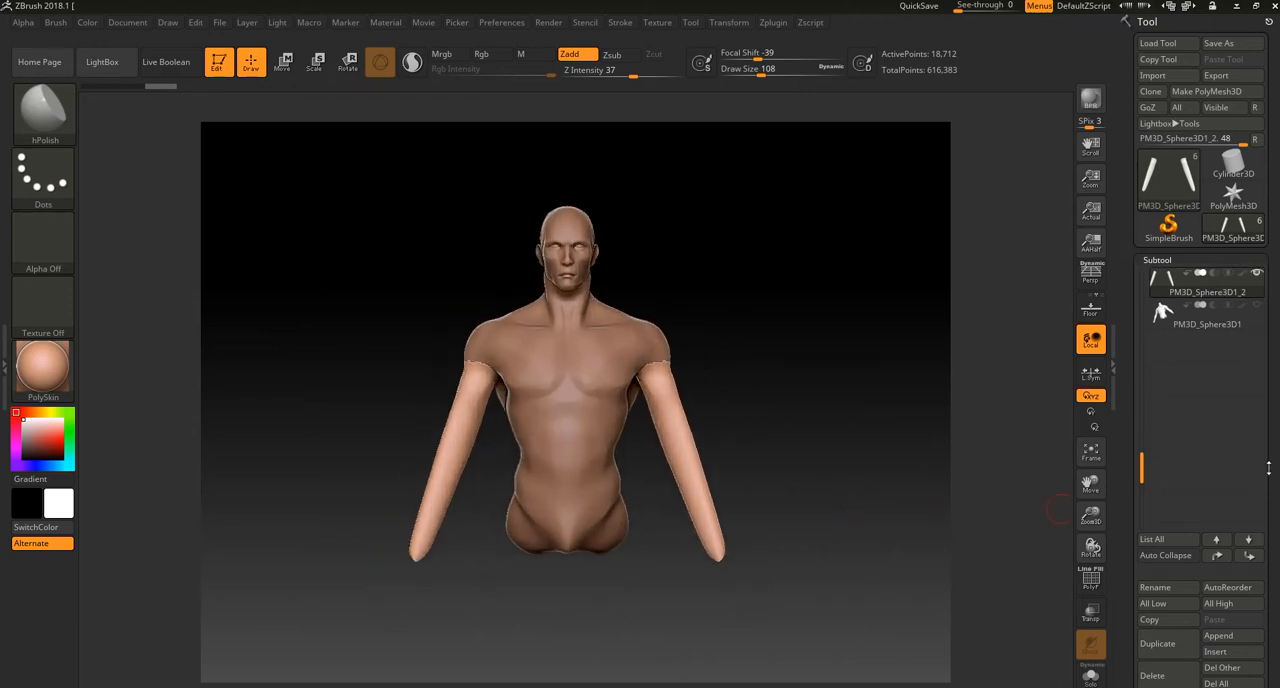
left_click_drag(1268, 470, 1268, 338)
mouse_move(818, 480)
left_mouse_down("ctrl")
mouse_move(850, 524)
mouse_move(858, 595)
left_mouse_up("ctrl")
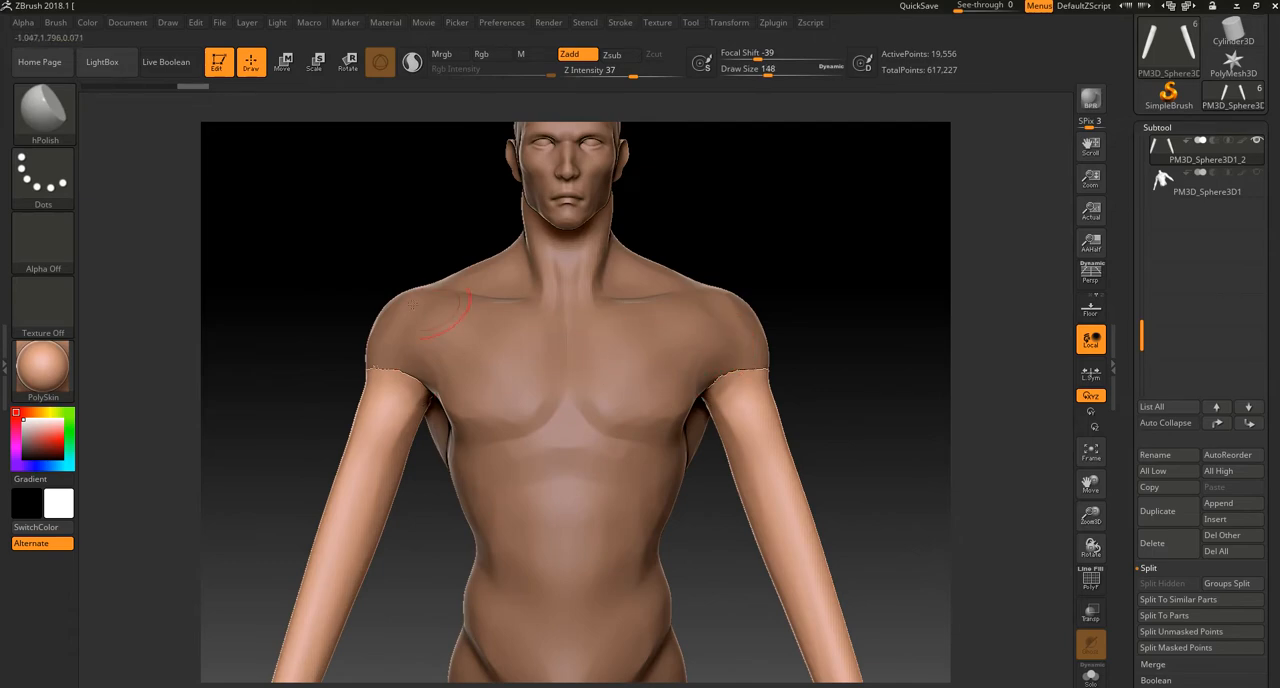
Step: Shape the upper ends of the arms with the Move Topological brush at draw size 248
key("b")
left_click(705, 327)
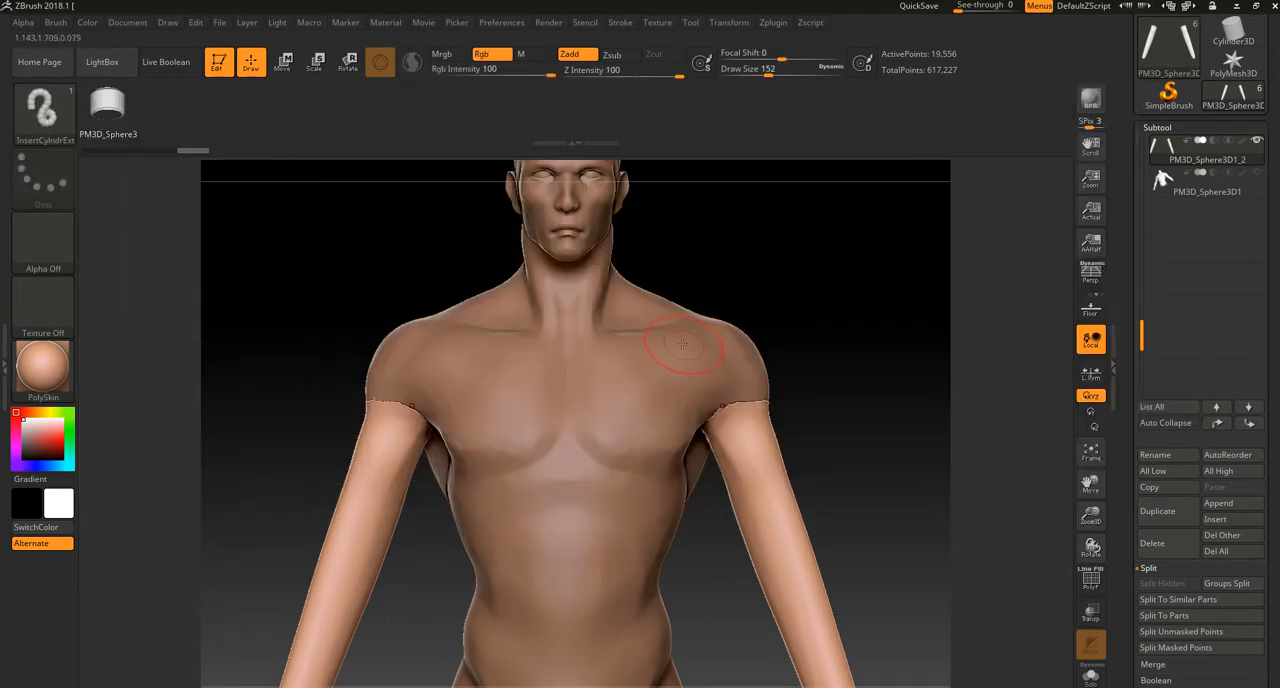
key("b")
left_click(704, 345)
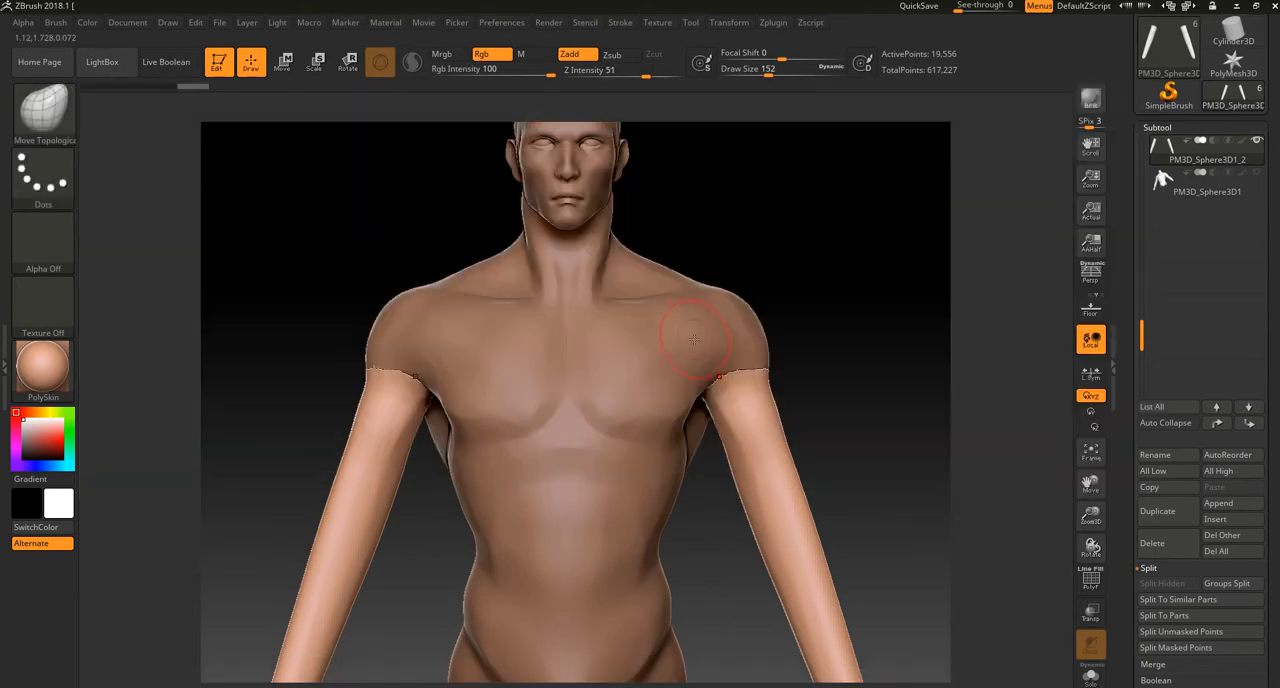
key("bracketright")
left_click_drag(762, 366, 740, 374)
left_click_drag(798, 366, 770, 378)
key("shift")
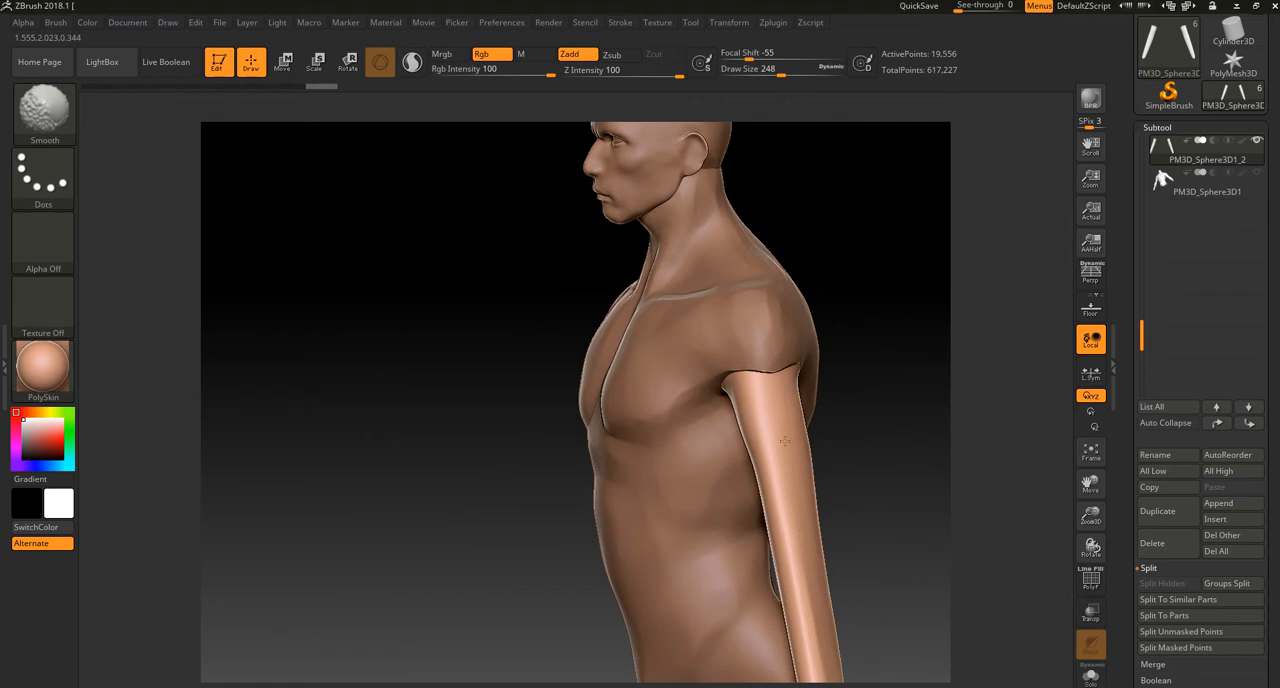
Step: Fit the front and side of the upper arms into the shoulder openings with the Move Topological brush
left_click_drag(871, 448, 741, 396)
left_click_drag(834, 371, 822, 420, "alt")
mouse_move(674, 331)
left_mouse_down()
mouse_move(650, 327)
mouse_move(660, 297)
left_mouse_up()
left_click_drag(836, 352, 728, 344)
left_click_drag(684, 300, 672, 290)
key("ctrl")
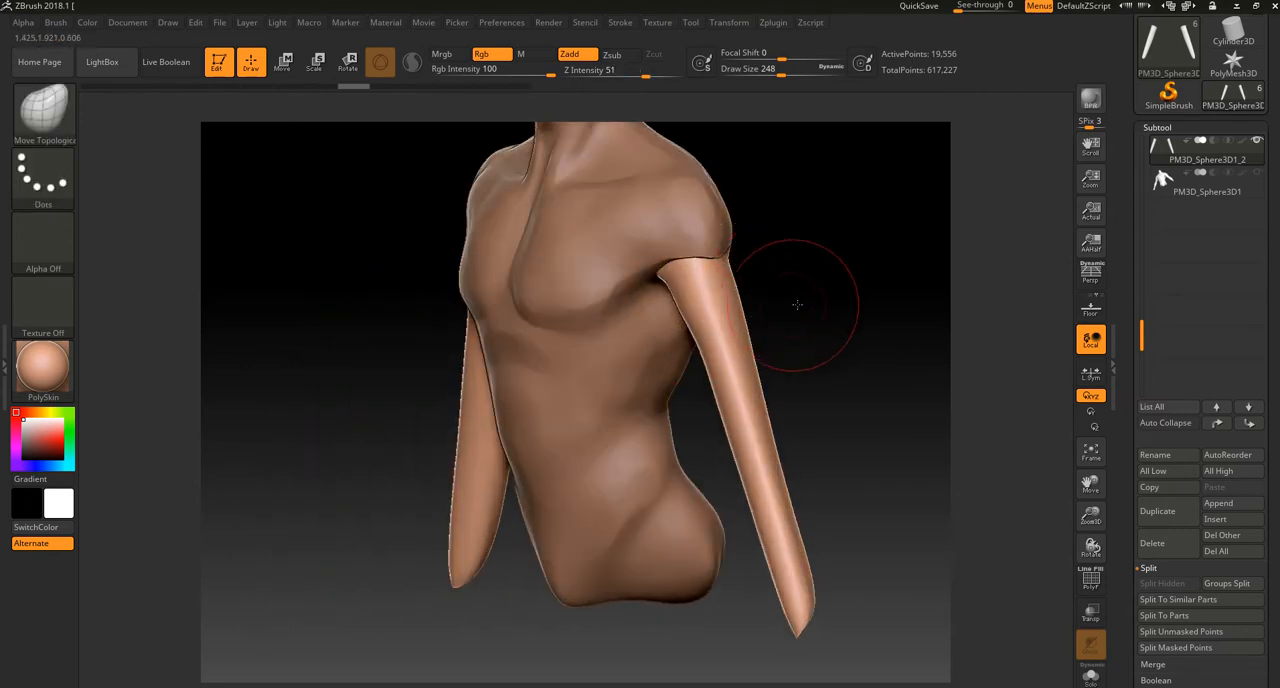
Step: Shape the upper arms and elbow area from behind with the Move Topological brush, and smooth the surface
left_click_drag(791, 303, 834, 297, "shift")
mouse_move(815, 382)
left_mouse_down("alt")
mouse_move(786, 329)
mouse_move(795, 425)
mouse_move(748, 411)
mouse_move(694, 297)
mouse_move(706, 366)
left_mouse_up("alt")
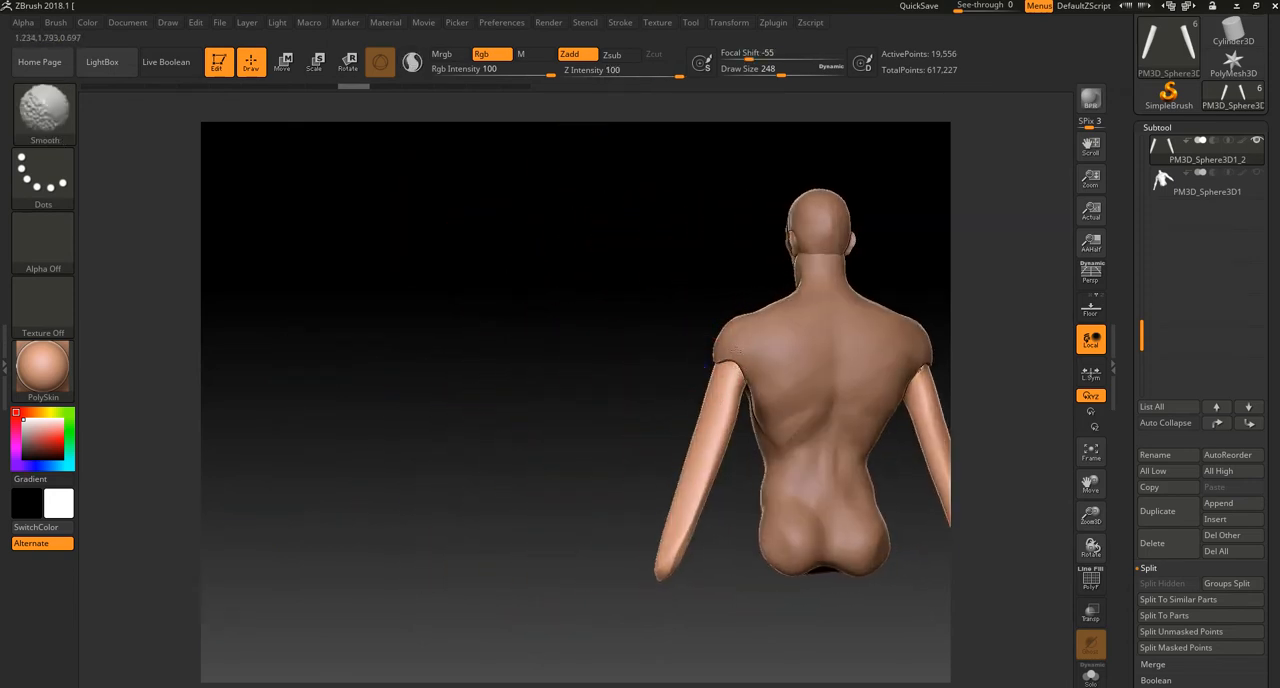
left_click_drag(631, 380, 623, 449, "alt")
mouse_move(731, 374)
left_mouse_down("shift")
mouse_move(751, 375)
mouse_move(722, 343)
left_mouse_up("shift")
mouse_move(661, 428)
left_mouse_down("alt")
mouse_move(662, 338)
mouse_move(709, 317)
left_mouse_up("alt")
left_click_drag(702, 390, 696, 393)
left_click_drag(737, 471, 708, 477)
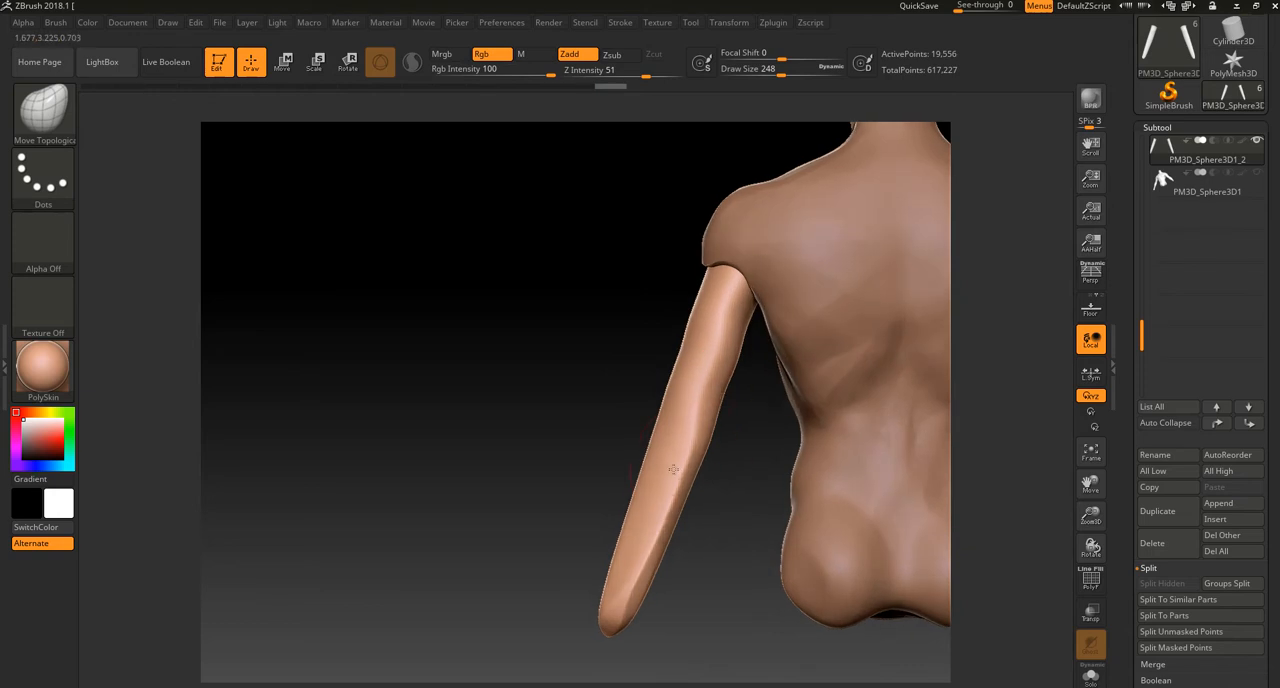
key("shift")
Step: Switch to the ClayBuildup brush at draw size 116 and make the torso the active subtool
key("b")
key("c")
key("b")
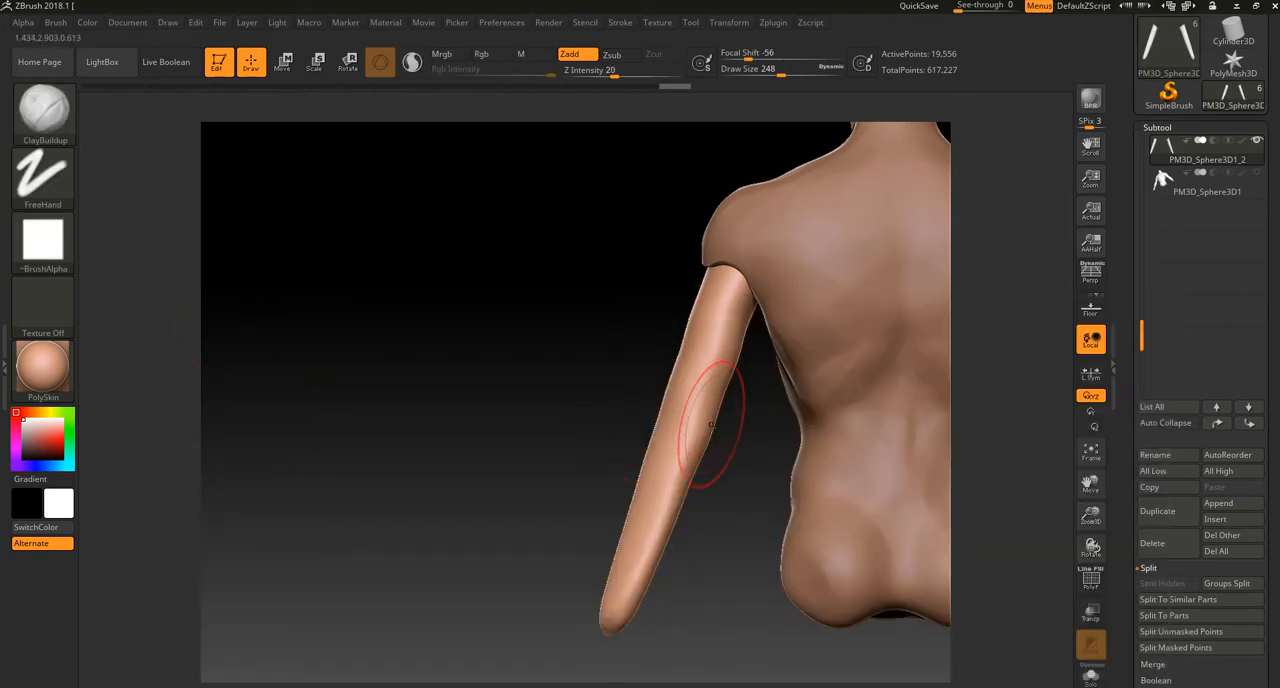
key("bracketleft")
key("bracketleft")
key("bracketleft")
left_click(1186, 188)
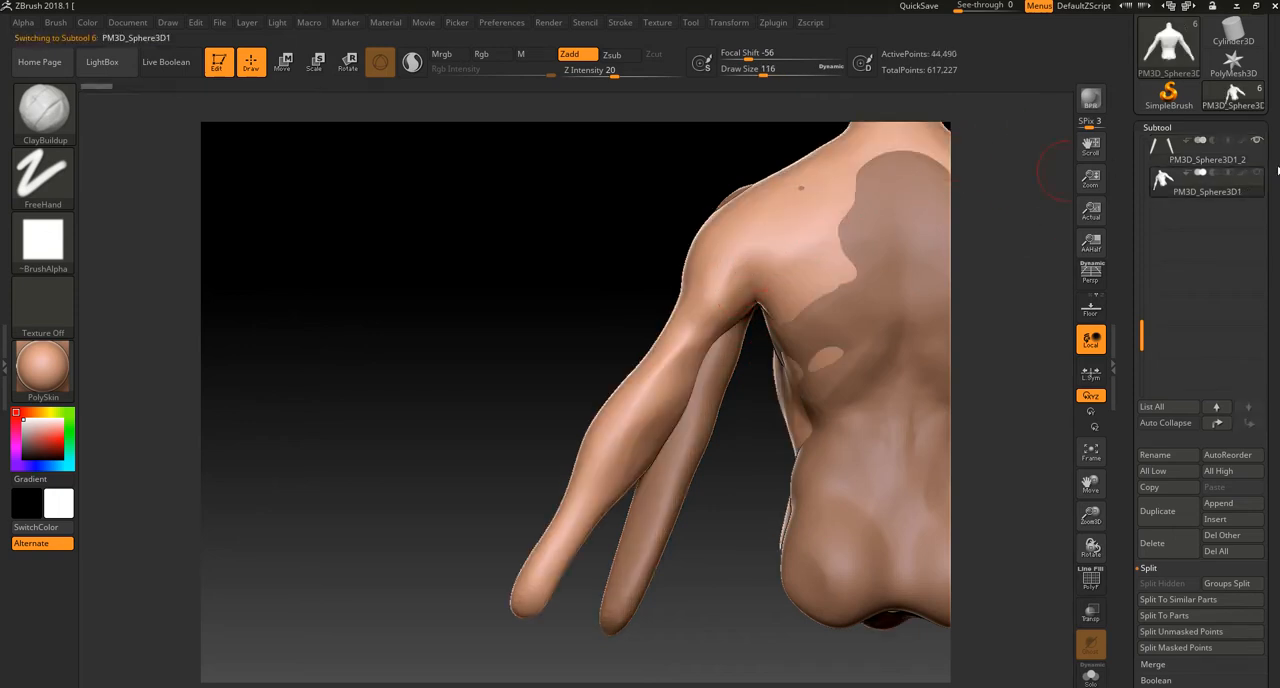
left_click_drag(1142, 336, 1160, 236)
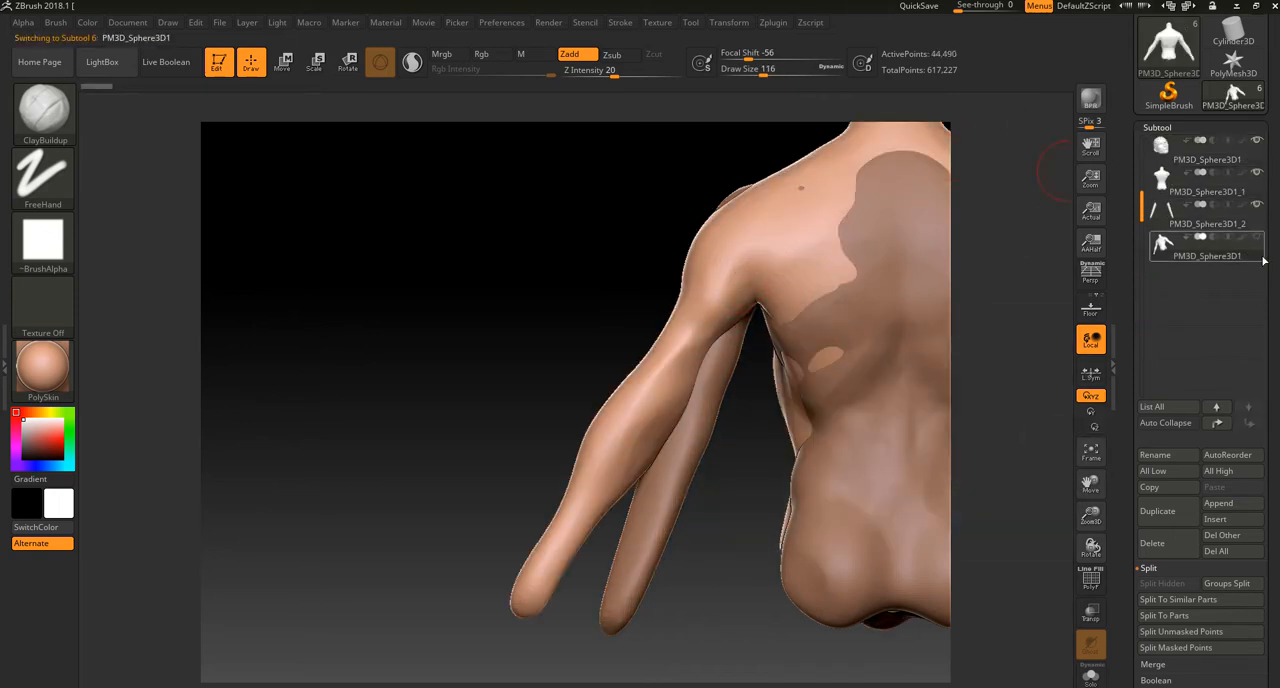
left_click(1248, 183)
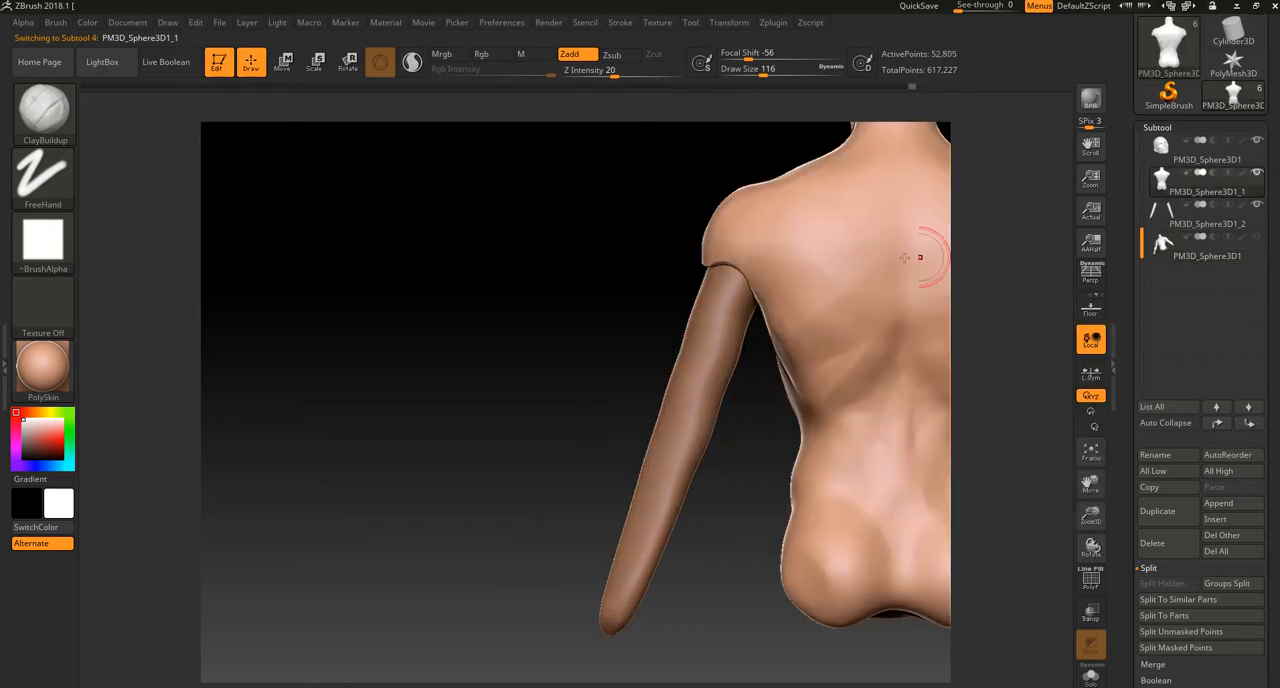
Step: Build up the rear and side of the deltoids over the tops of the arms with the ClayBuildup brush
left_click_drag(746, 268, 763, 237)
mouse_move(738, 279)
left_mouse_down()
mouse_move(767, 210)
mouse_move(754, 231)
left_mouse_up()
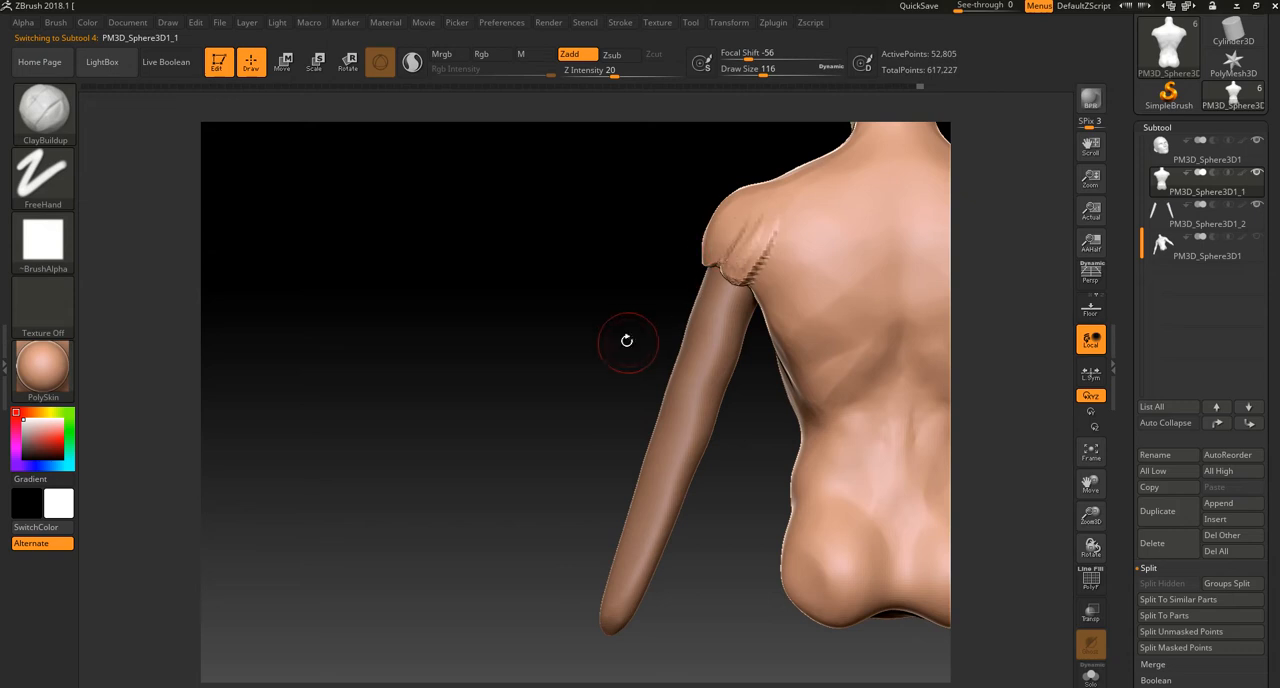
left_click_drag(634, 342, 590, 352)
left_click_drag(738, 228, 718, 262)
left_click_drag(742, 198, 711, 272)
left_click_drag(818, 170, 781, 192)
left_click_drag(710, 229, 714, 256)
mouse_move(681, 199)
left_mouse_down()
mouse_move(686, 234)
mouse_move(721, 266)
left_mouse_up()
mouse_move(577, 214)
left_mouse_down()
mouse_move(652, 230)
mouse_move(654, 262)
left_mouse_up()
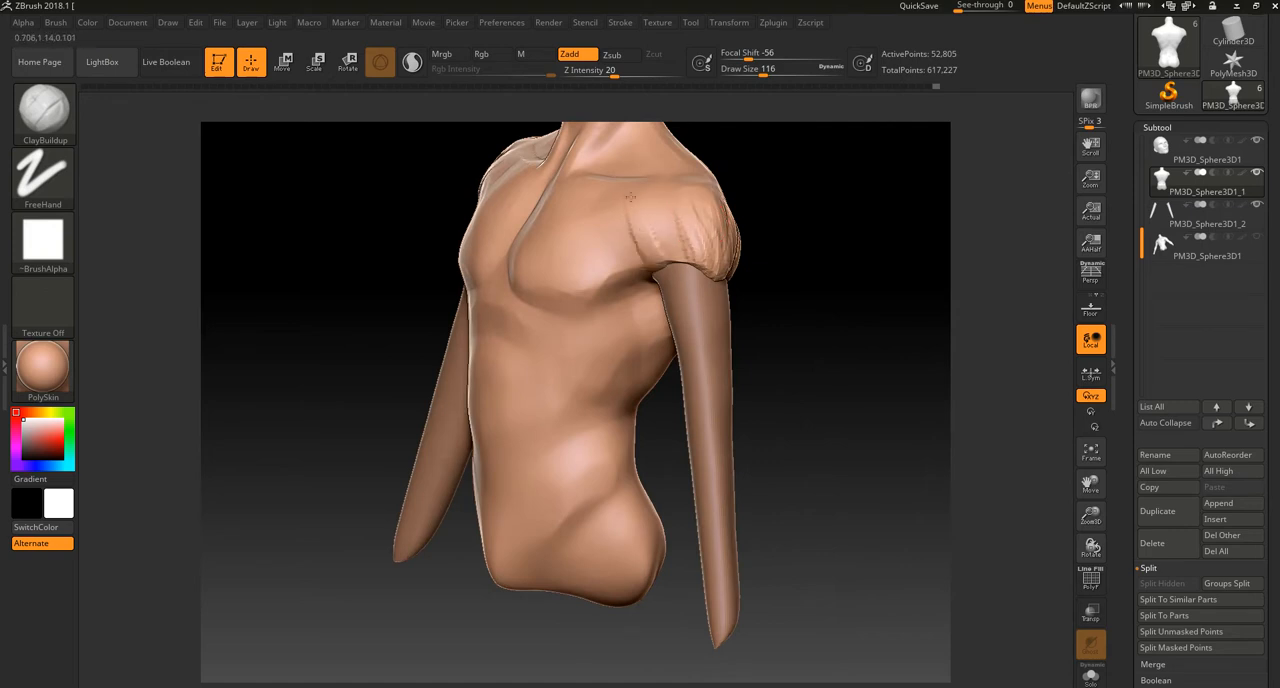
Step: Build up the front deltoids from the collarbone down to the upper arm with the ClayBuildup brush
mouse_move(798, 246)
left_mouse_down()
mouse_move(855, 211)
mouse_move(766, 286)
left_mouse_up()
left_click_drag(648, 290, 718, 345)
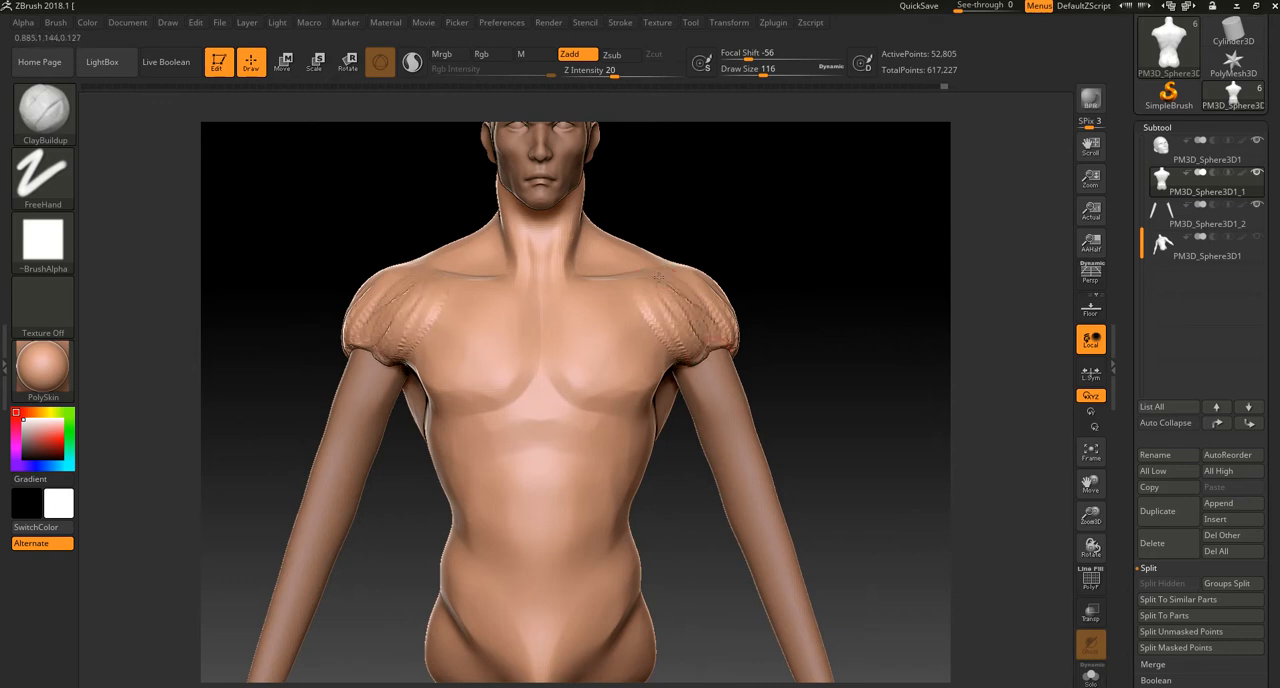
mouse_move(654, 281)
left_mouse_down("ctrl")
mouse_move(701, 340)
mouse_move(652, 282)
mouse_move(692, 345)
left_mouse_up("ctrl")
left_click_drag(766, 306, 694, 335)
mouse_move(686, 291)
left_mouse_down("ctrl")
mouse_move(706, 348)
mouse_move(678, 290)
mouse_move(741, 342)
mouse_move(714, 288)
mouse_move(734, 346)
mouse_move(690, 322)
left_mouse_up("ctrl")
mouse_move(771, 273)
left_mouse_down("ctrl")
mouse_move(785, 335)
mouse_move(780, 285)
mouse_move(745, 335)
mouse_move(732, 259)
mouse_move(796, 290)
left_mouse_up("ctrl")
mouse_move(709, 390)
left_mouse_down()
mouse_move(800, 330)
mouse_move(861, 213)
mouse_move(828, 231)
mouse_move(874, 264)
left_mouse_up()
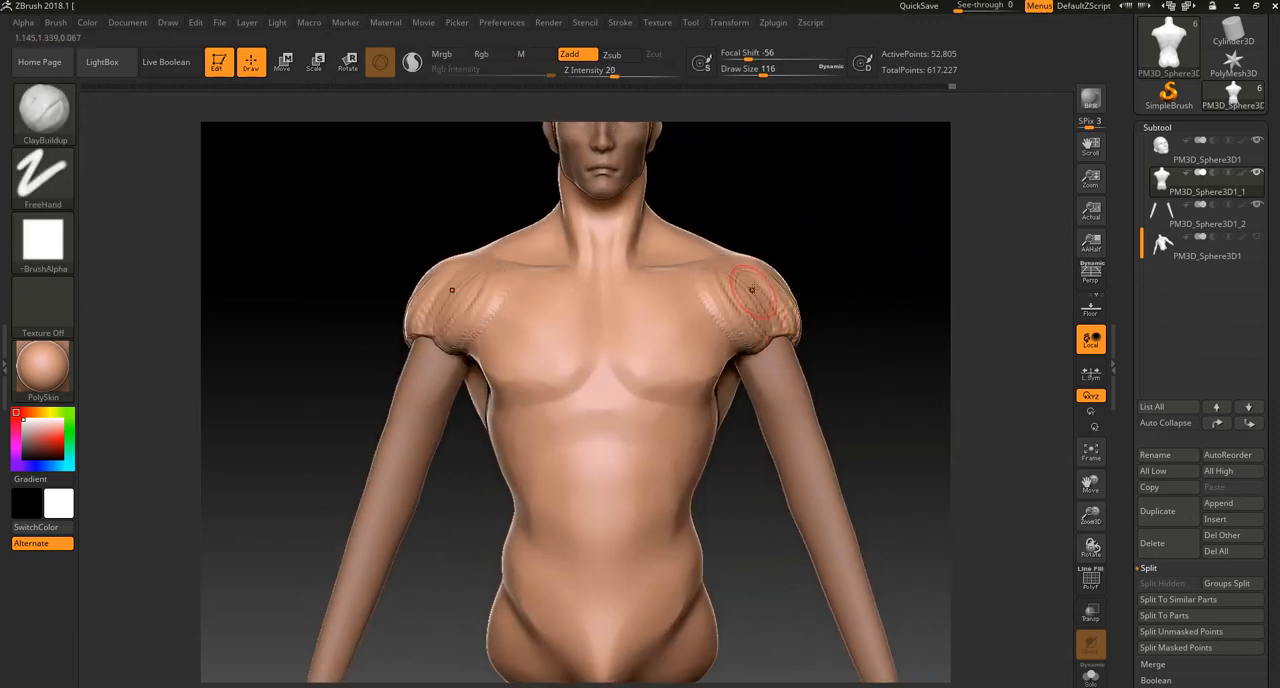
Step: Adjust the lower edge of the deltoids around the arms with the Move Topological brush at draw size 116
key("b")
left_click(849, 557)
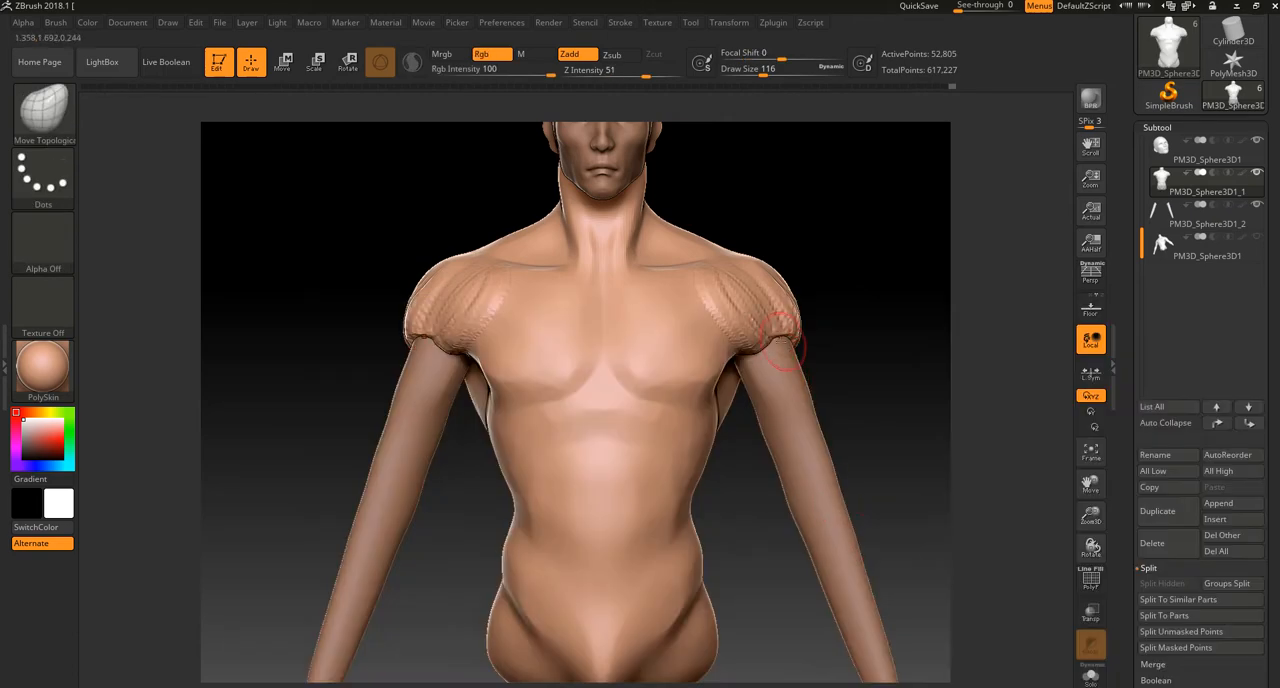
mouse_move(824, 353)
left_mouse_down()
mouse_move(808, 352)
mouse_move(848, 356)
mouse_move(838, 345)
left_mouse_up()
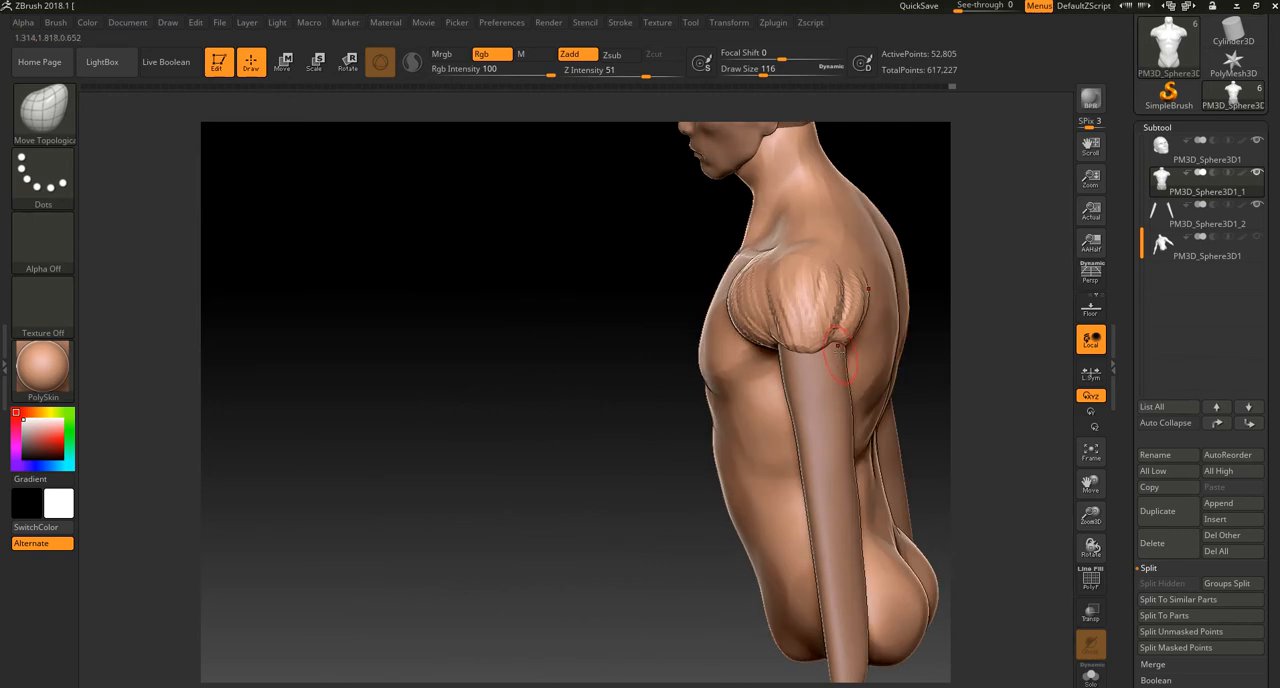
Step: Remesh the torso and smooth the clay strokes on the deltoids
left_click_drag(601, 535, 651, 590, "ctrl")
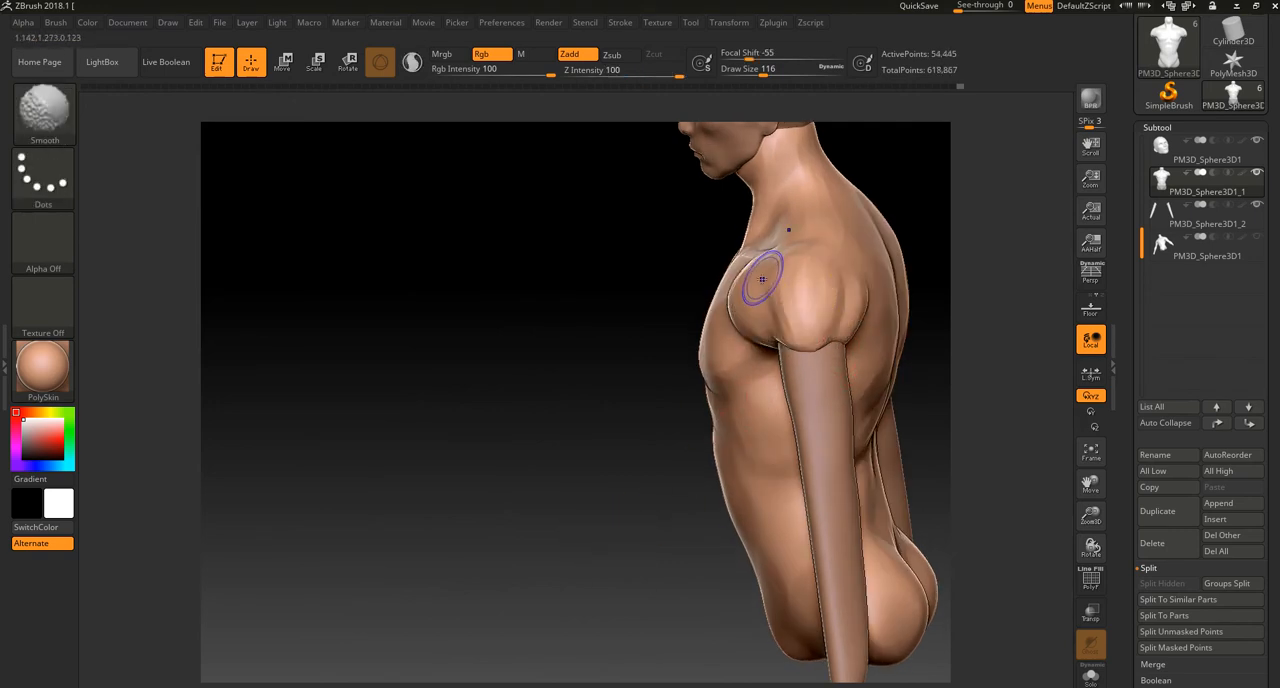
left_click_drag(608, 503, 610, 485, "alt")
left_click_drag(610, 485, 690, 484)
left_click_drag(841, 283, 839, 312, "alt")
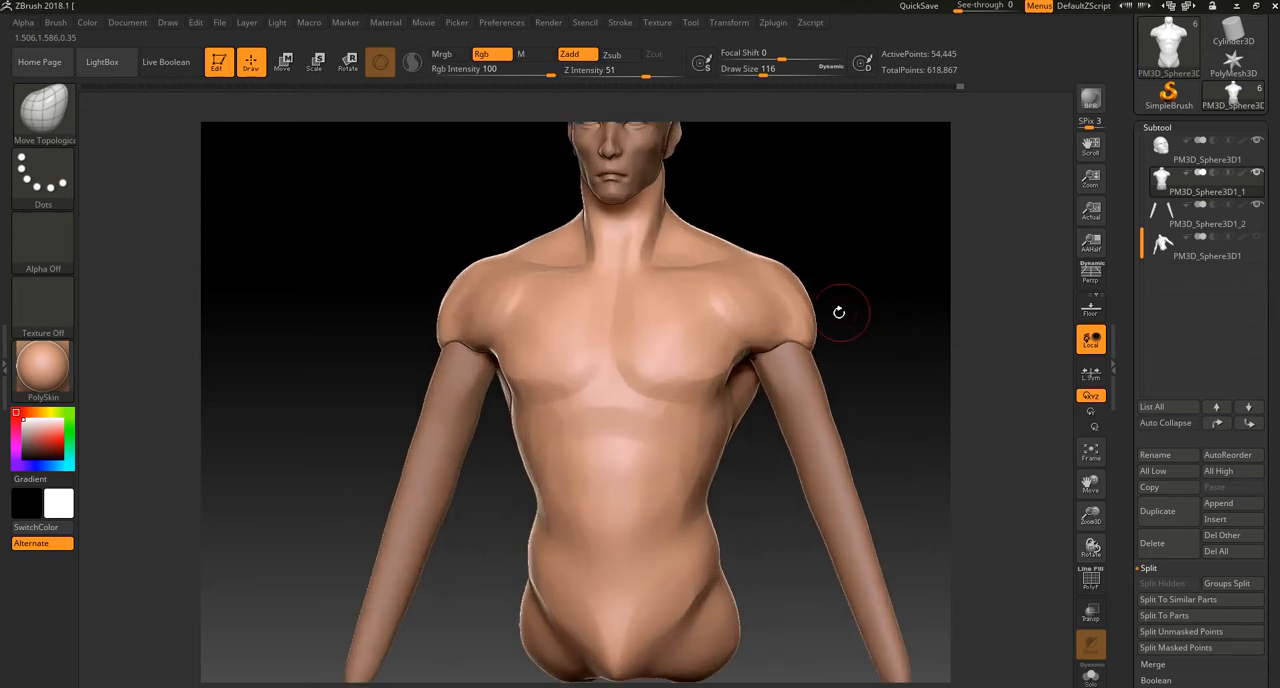
Step: Build up the lower and outer edges of the pectorals toward the armpits with the ClayBuildup brush, remesh and smooth them
key("b")
left_click(342, 334)
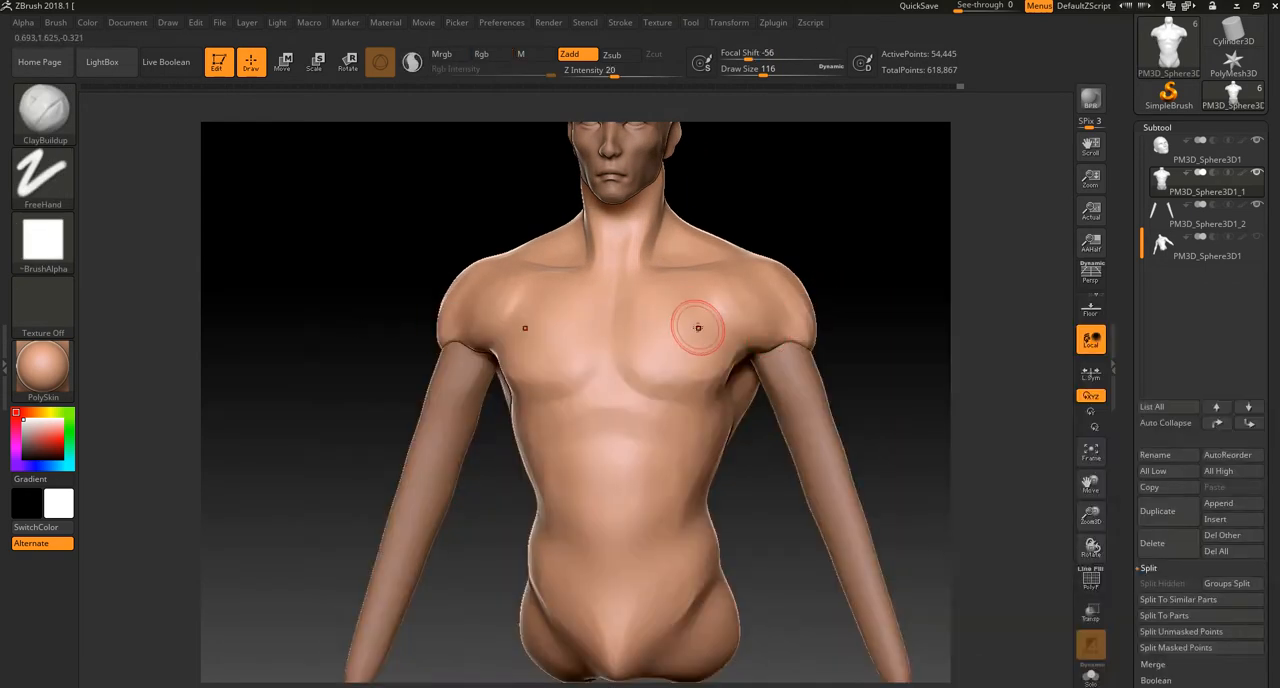
left_click_drag(738, 343, 708, 386)
mouse_move(735, 347)
left_mouse_down()
mouse_move(710, 388)
mouse_move(662, 384)
mouse_move(700, 392)
left_mouse_up()
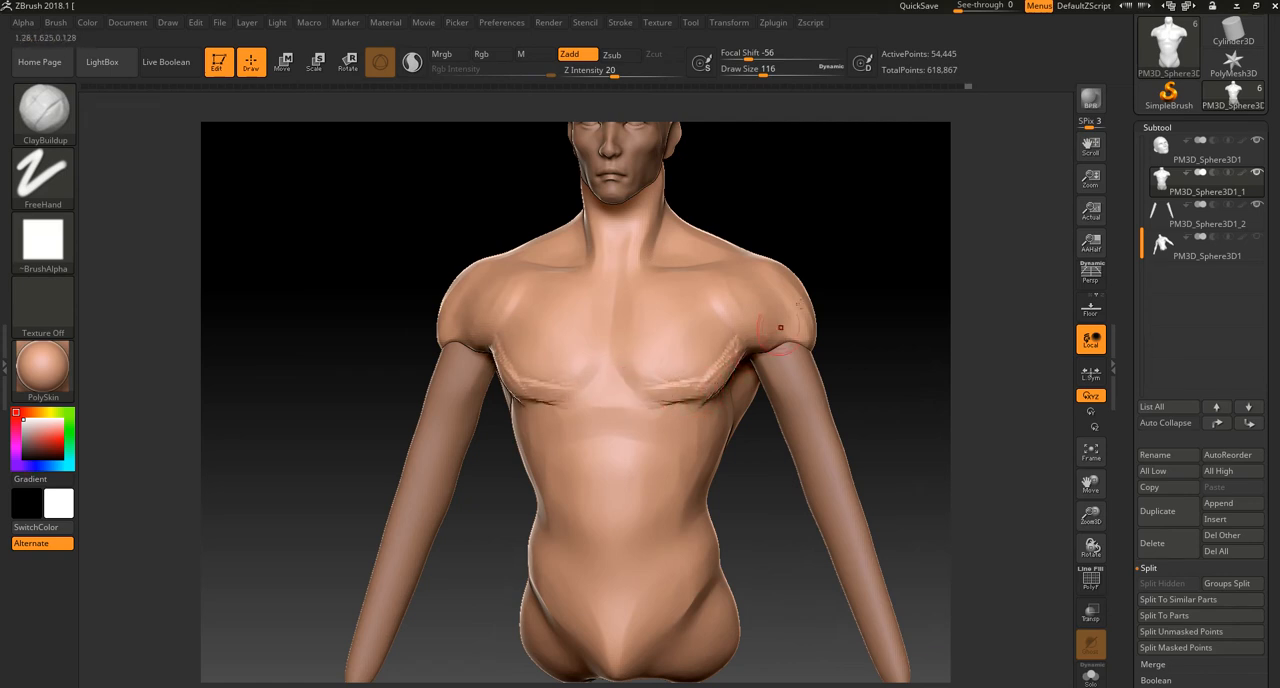
left_click_drag(762, 336, 694, 387, "shift")
mouse_move(620, 374)
left_mouse_down()
mouse_move(642, 393)
mouse_move(643, 375)
mouse_move(700, 363)
mouse_move(697, 386)
left_mouse_up()
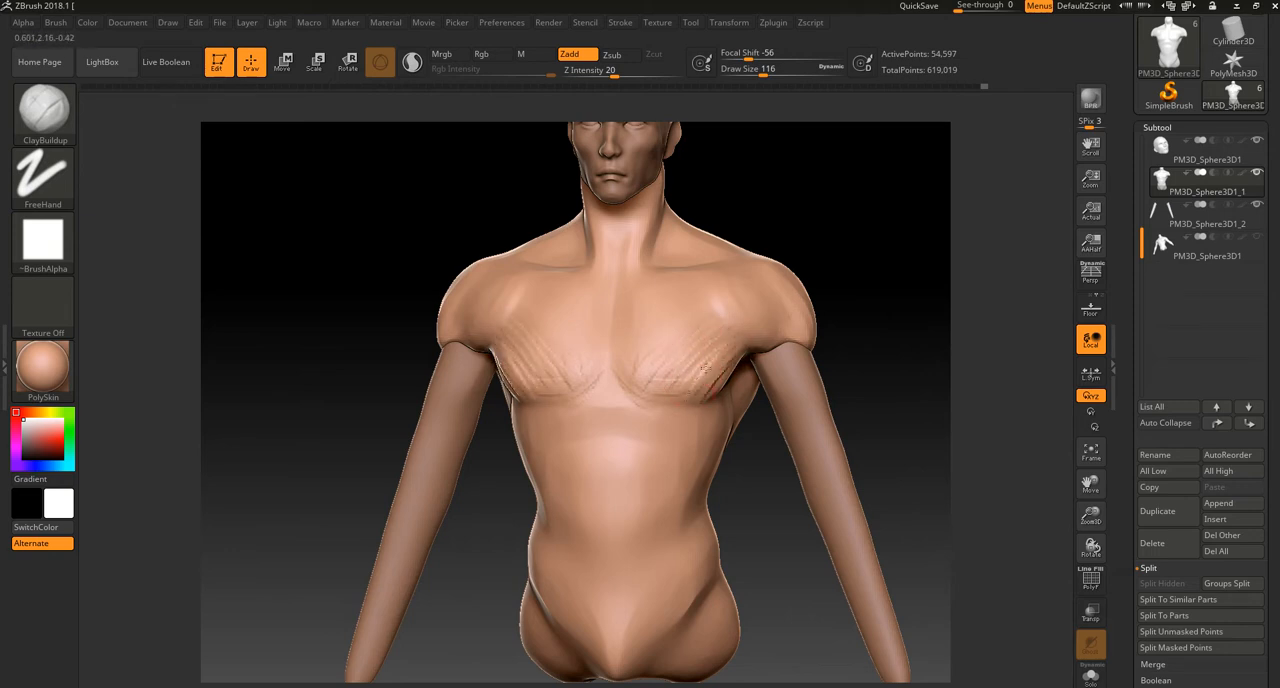
mouse_move(871, 277)
left_mouse_down("alt")
mouse_move(814, 257)
mouse_move(825, 248)
mouse_move(818, 310)
left_mouse_up("alt")
left_click_drag(885, 345, 825, 352)
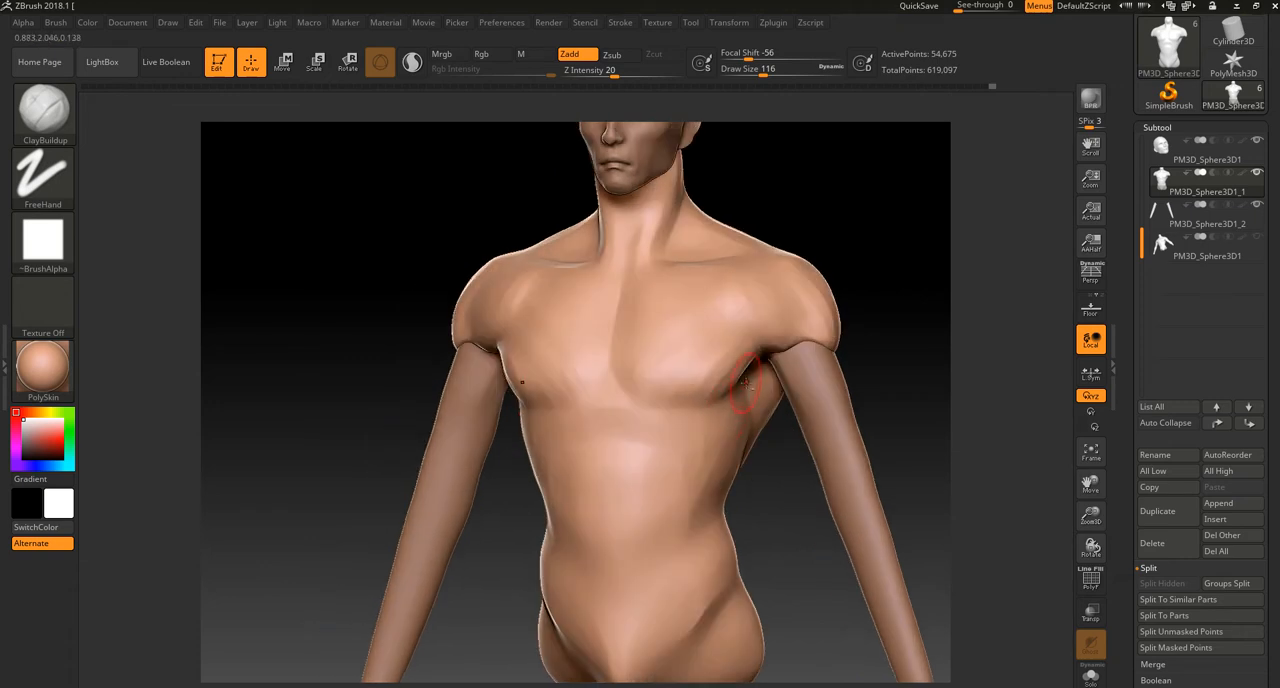
mouse_move(727, 410)
left_mouse_down()
mouse_move(738, 398)
mouse_move(686, 437)
left_mouse_up()
Step: Examine the overall proportions of the torso, shoulders and arms from the front and at a slight angle
left_click_drag(872, 220, 827, 230)
mouse_move(852, 262)
left_mouse_down()
mouse_move(834, 268)
mouse_move(860, 251)
mouse_move(846, 226)
left_mouse_up()
key("ctrl")
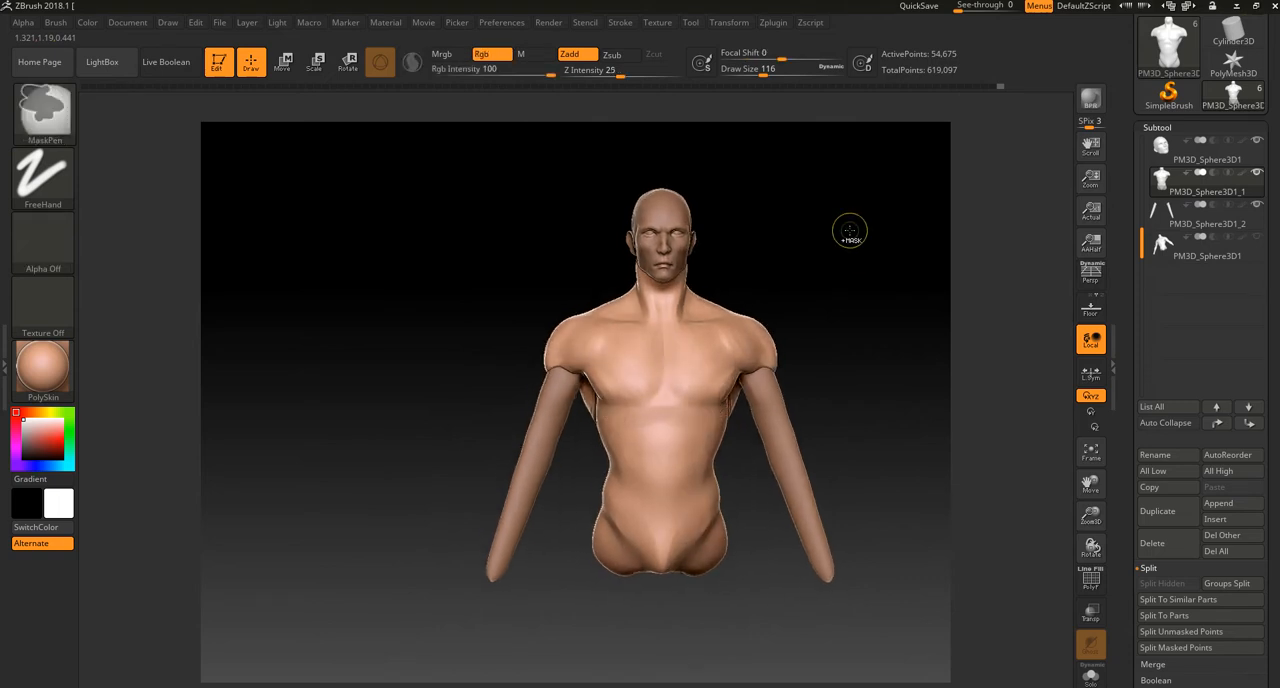
key("ctrl")
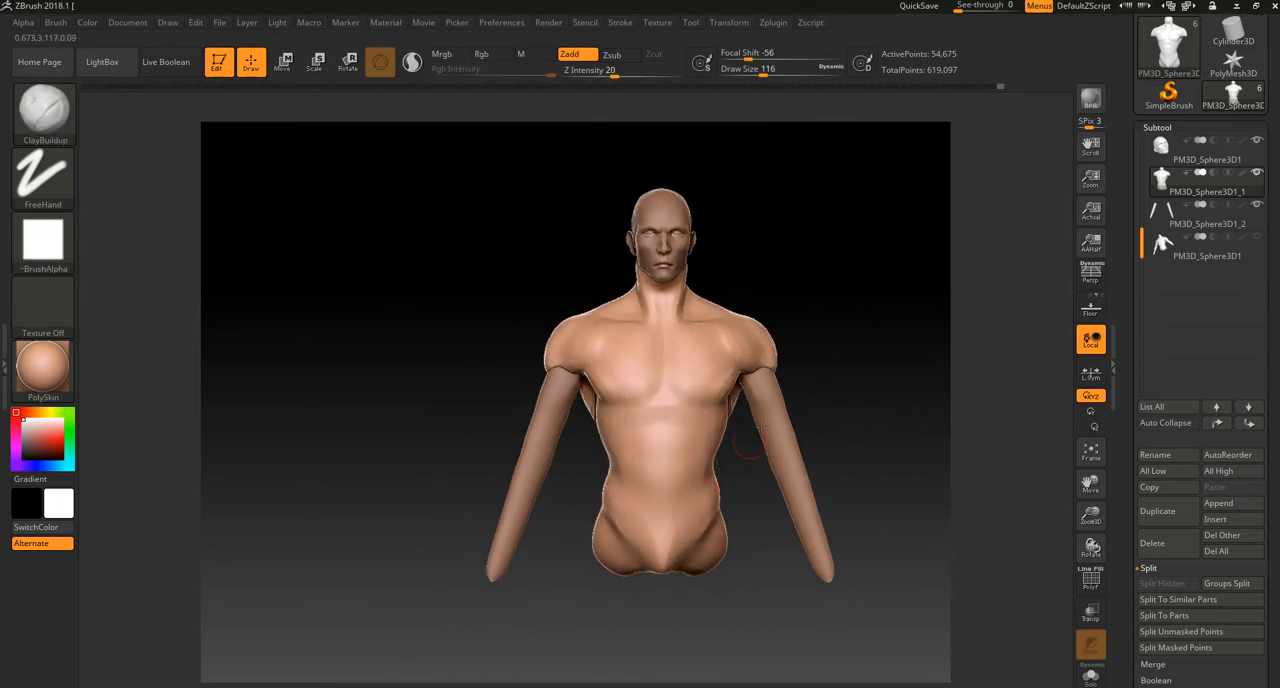
left_click_drag(834, 334, 820, 331)
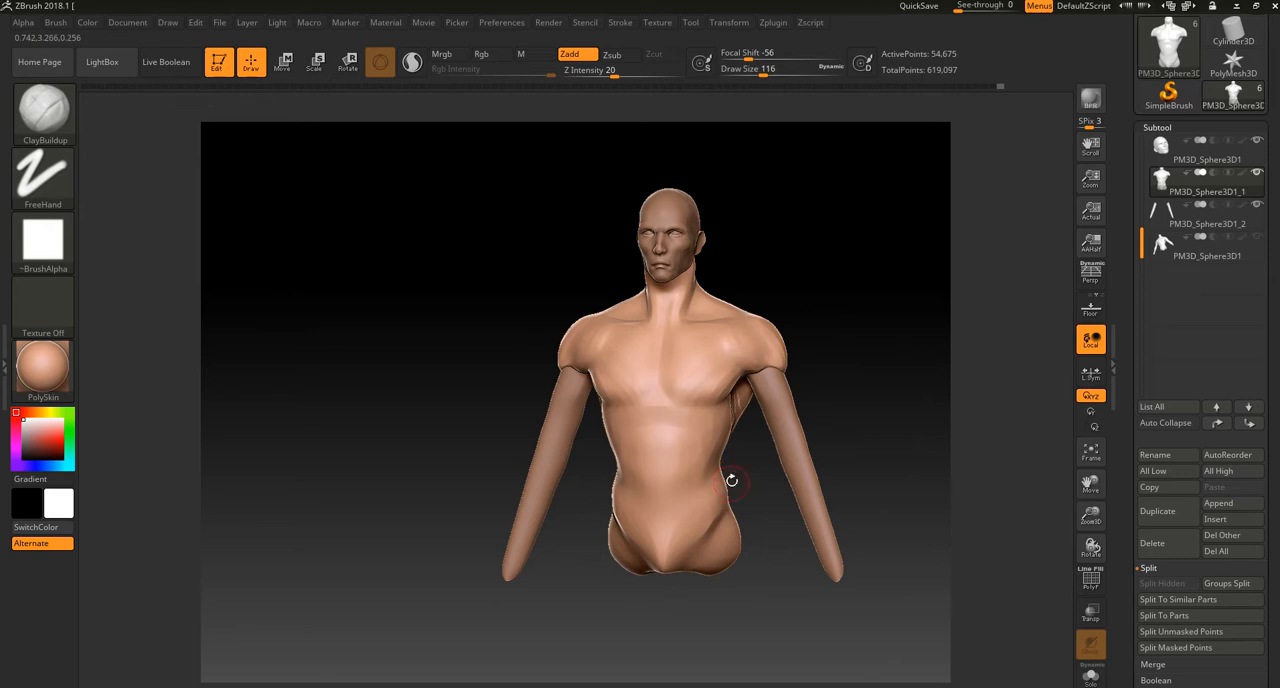
left_click_drag(740, 461, 760, 454)
left_click_drag(820, 321, 829, 372, "alt")
Step: Select the arms and build up the biceps along the front of the upper arms with the ClayBuildup brush at draw size 116
left_click(810, 400, "alt")
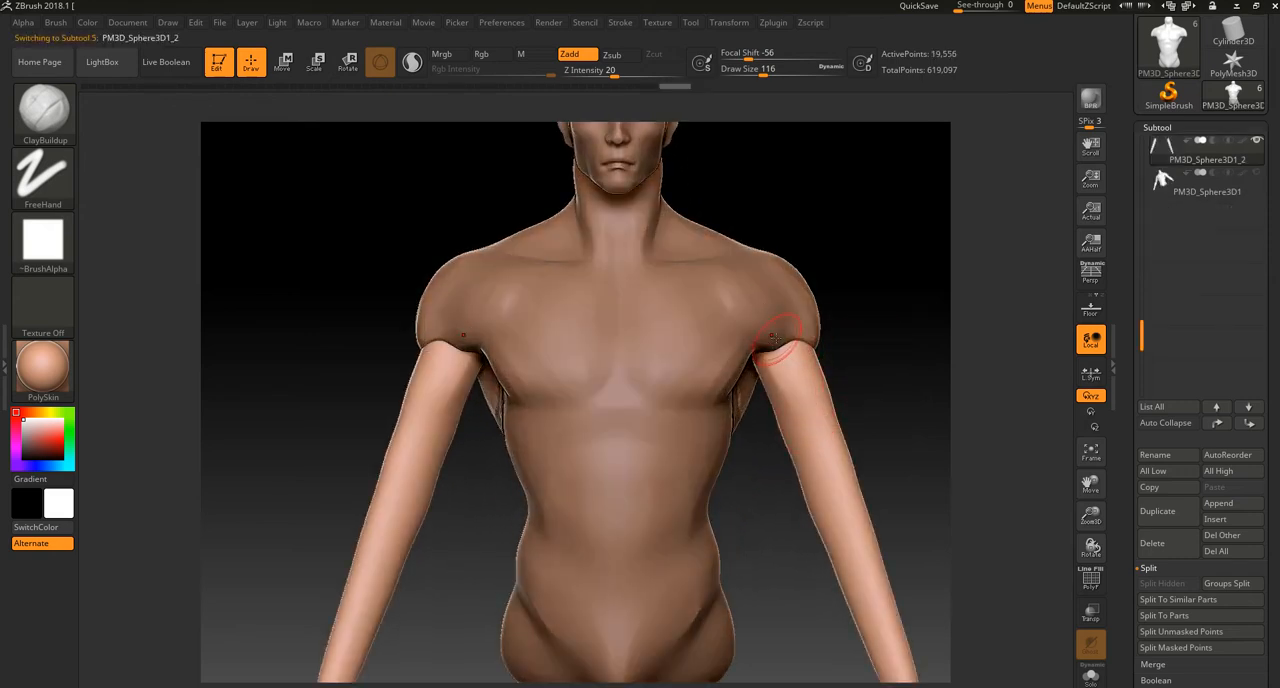
left_click_drag(875, 265, 863, 336, "alt")
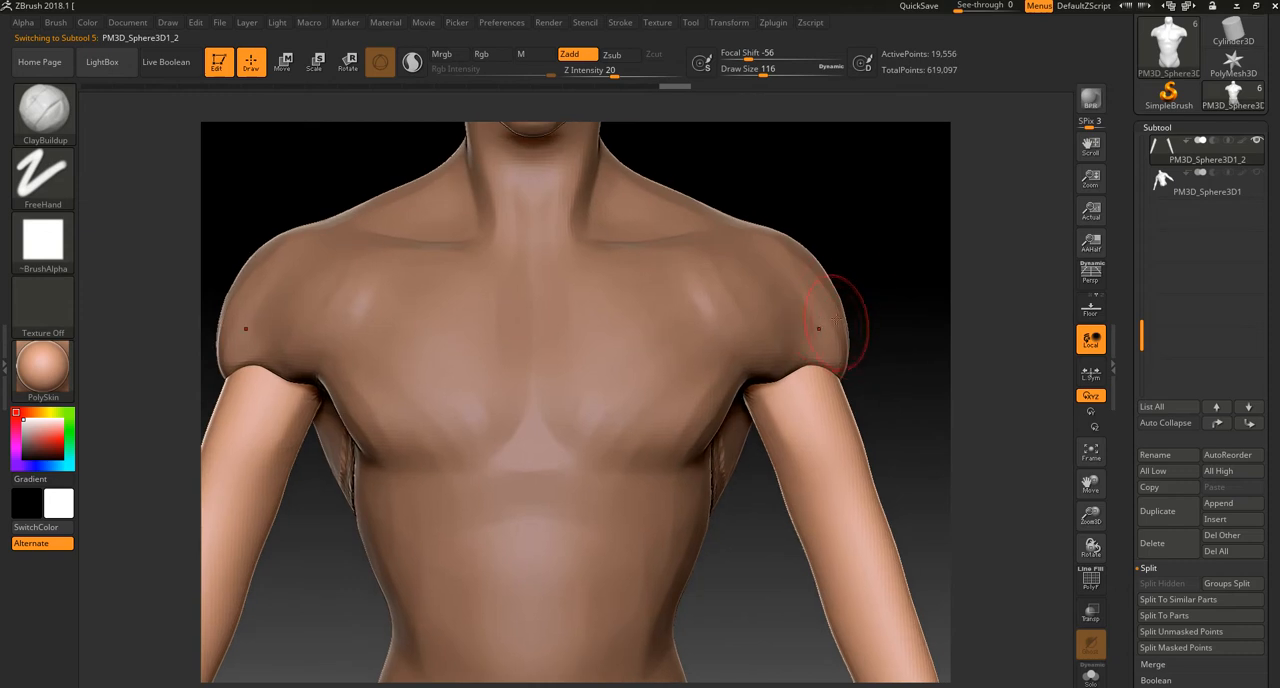
left_click_drag(891, 251, 843, 212, "alt")
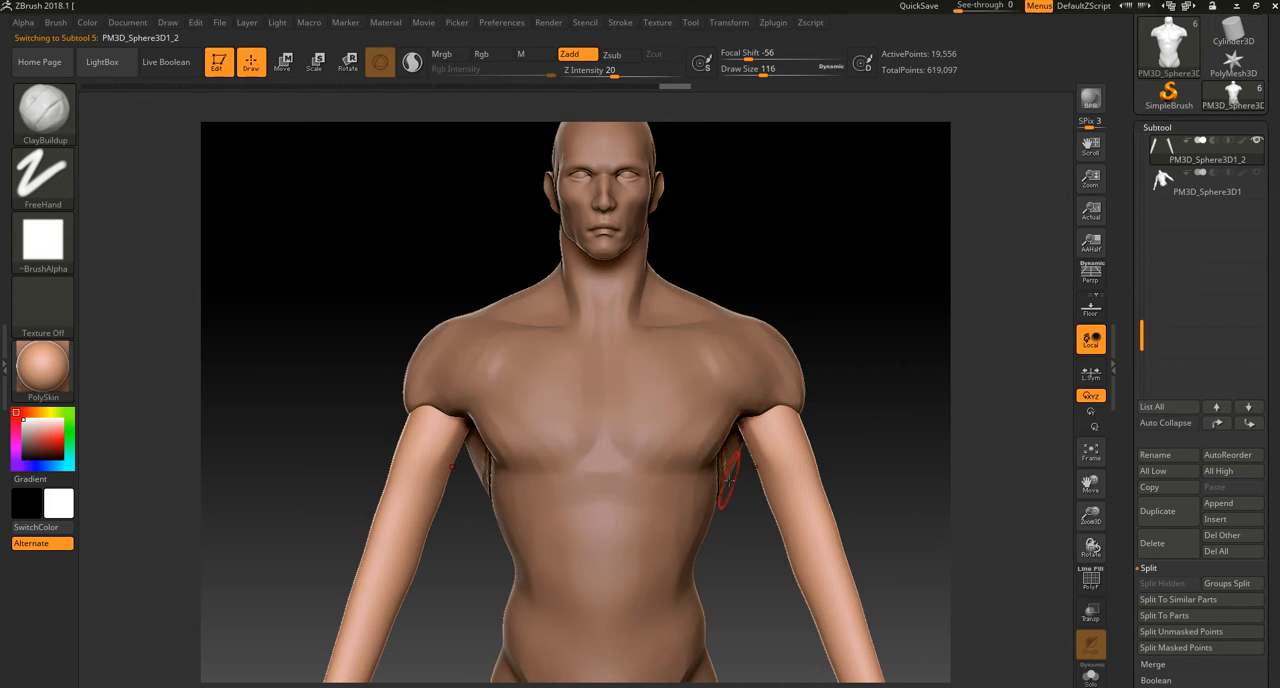
left_click_drag(749, 432, 778, 515)
left_click_drag(758, 440, 782, 528)
left_click_drag(754, 476, 787, 556)
mouse_move(753, 430)
left_mouse_down()
mouse_move(786, 543)
mouse_move(798, 524)
left_mouse_up()
left_click_drag(745, 430, 774, 530)
mouse_move(739, 437)
left_mouse_down()
mouse_move(744, 492)
mouse_move(770, 540)
left_mouse_up()
left_click_drag(746, 424, 742, 486)
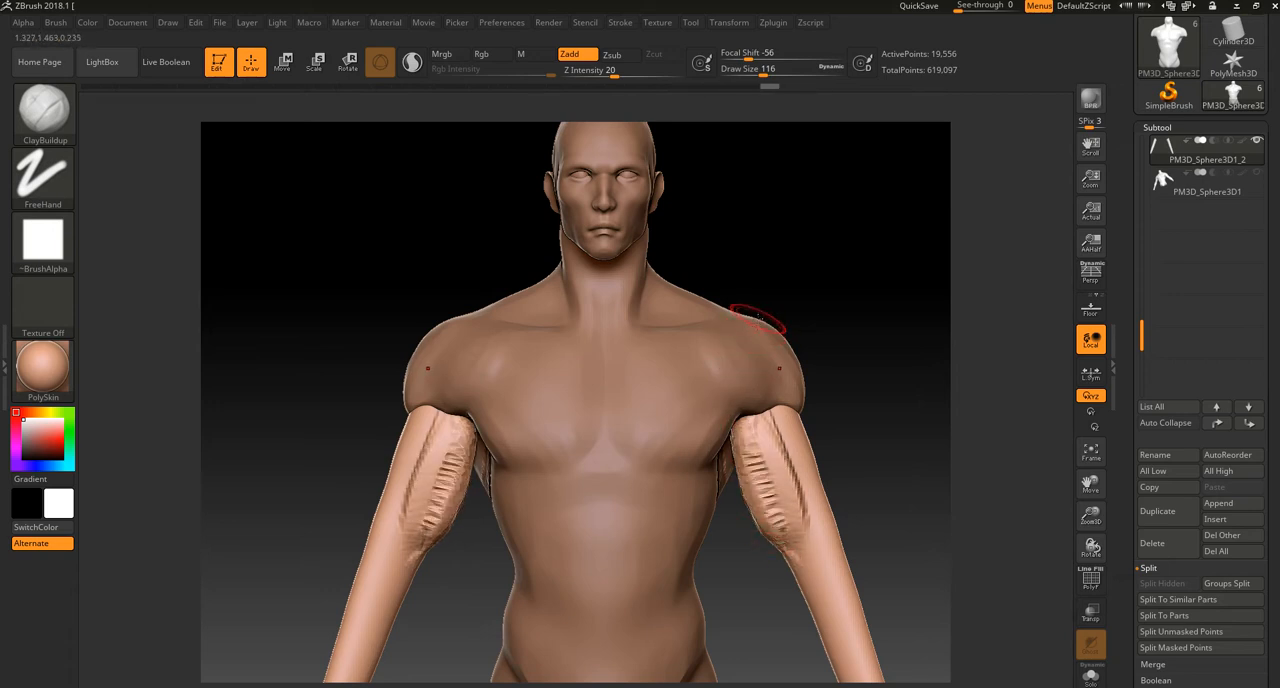
Step: Widen the biceps across the front of the upper arms with more clay strokes
key("ctrl")
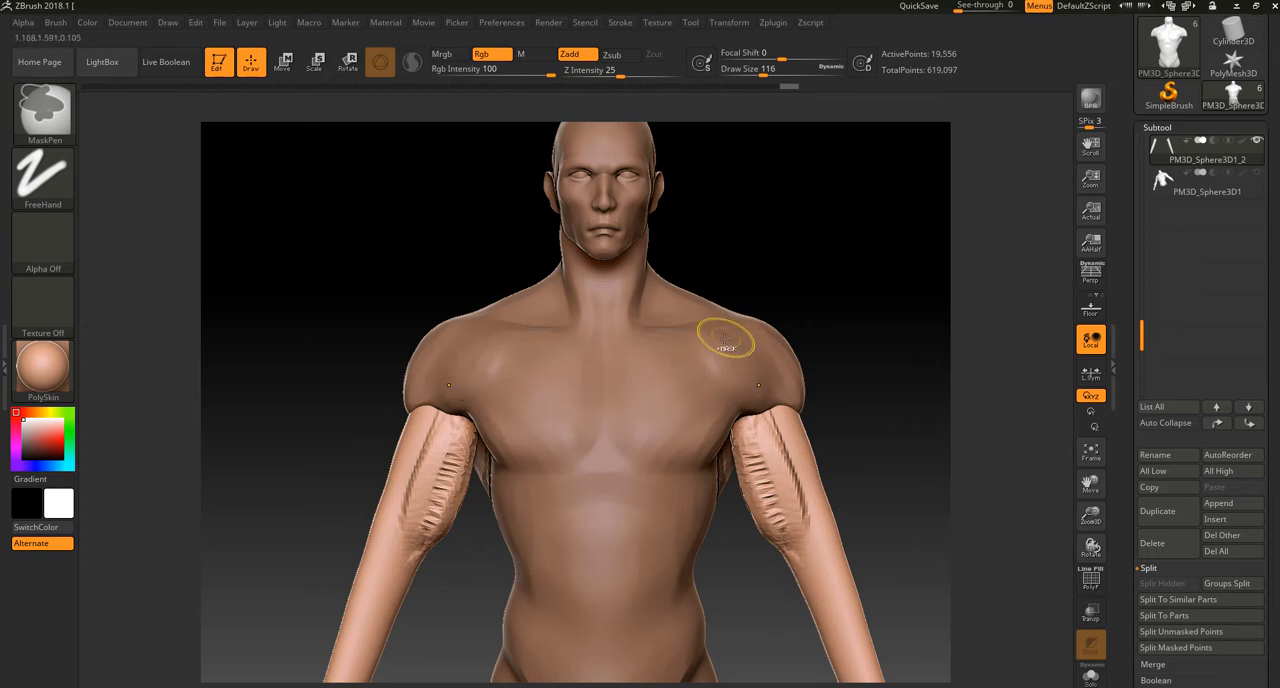
mouse_move(748, 450)
left_mouse_down()
mouse_move(767, 475)
mouse_move(768, 430)
mouse_move(741, 446)
mouse_move(768, 512)
left_mouse_up()
left_click_drag(768, 470, 786, 510)
left_click_drag(842, 450, 836, 368, "alt")
left_click_drag(753, 420, 789, 484)
left_click_drag(794, 314, 733, 418, "alt")
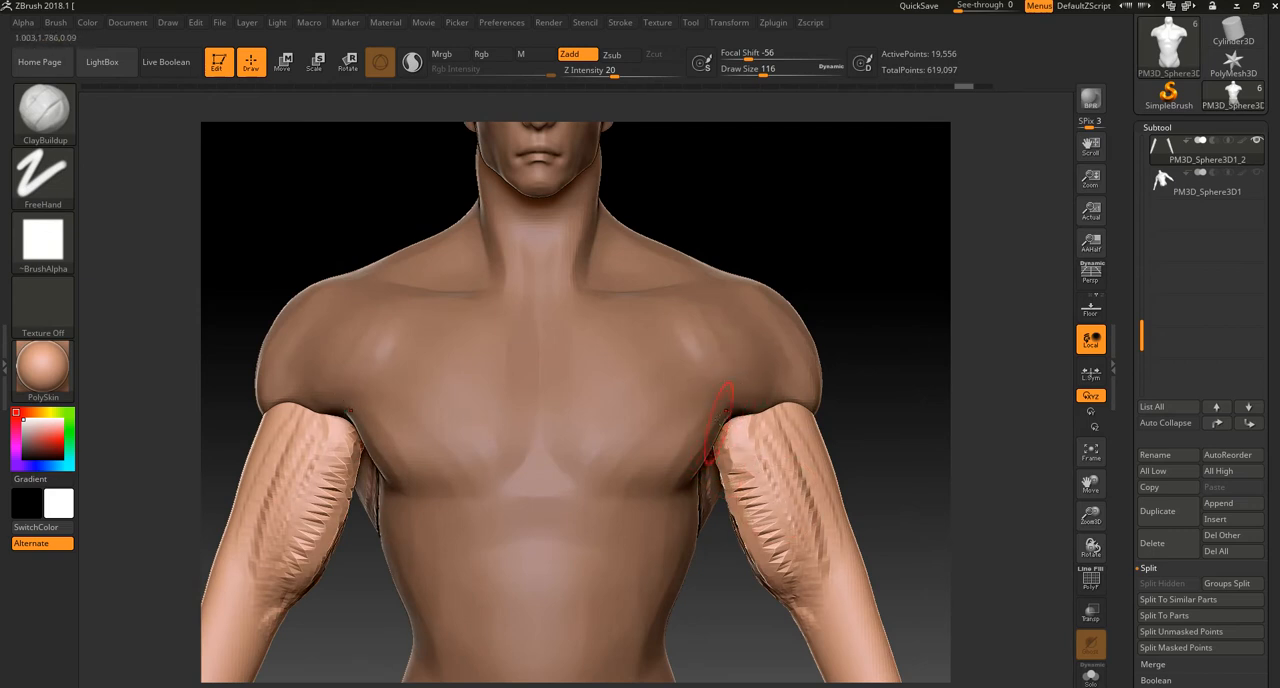
Step: Remesh the arms, smooth the biceps strokes and check the upper arm from the side
key("ctrl")
mouse_move(746, 537)
left_mouse_down()
mouse_move(748, 474)
mouse_move(758, 530)
left_mouse_up()
left_click_drag(884, 367, 908, 456, "ctrl")
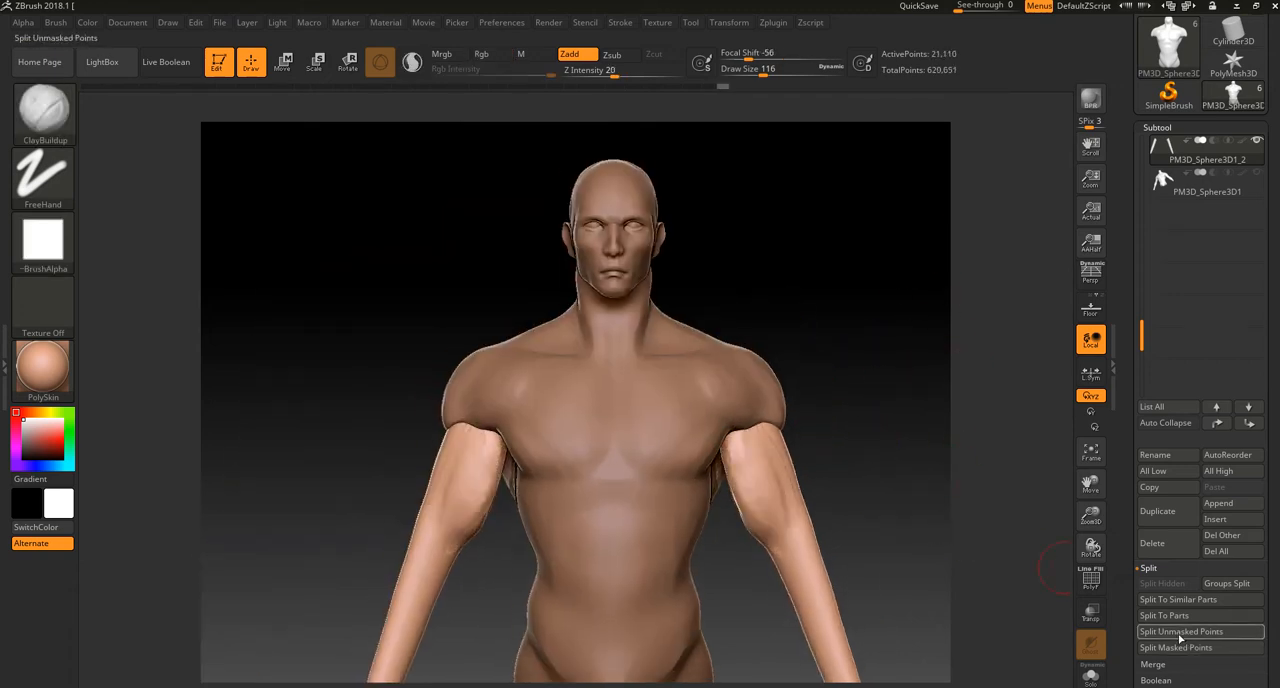
key("shift")
left_click_drag(730, 480, 828, 513)
left_click_drag(823, 517, 803, 514, "shift")
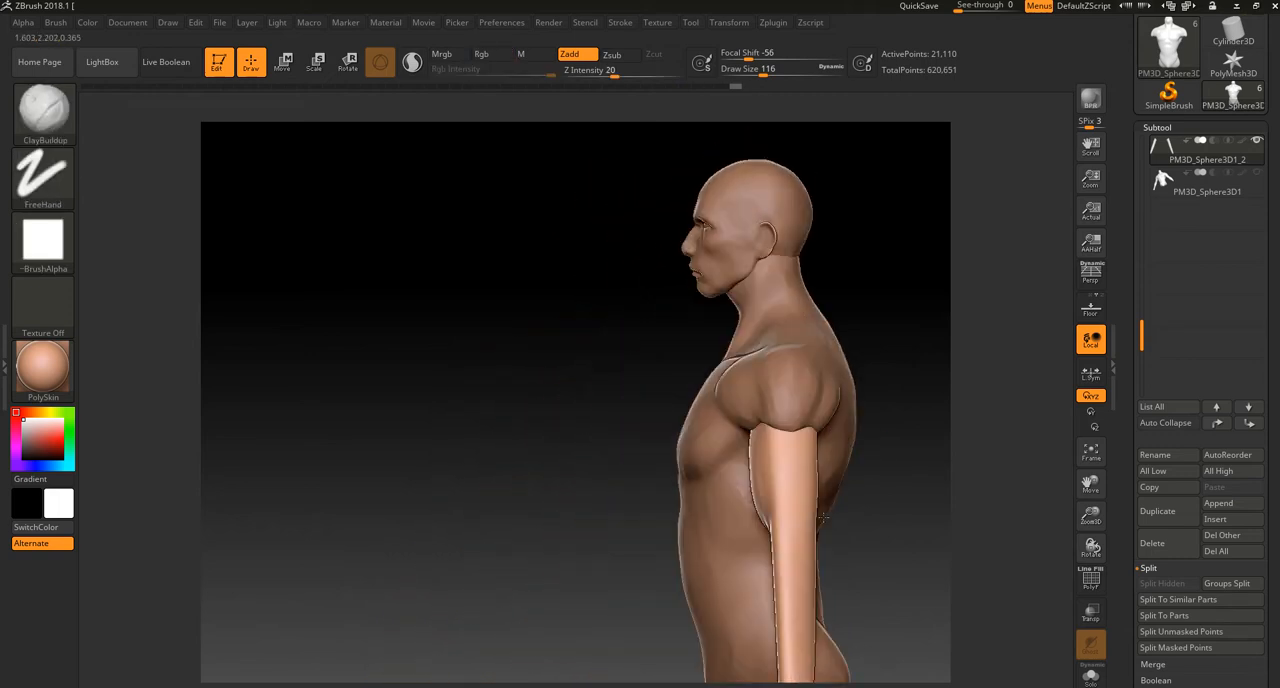
Step: Define the outer border of the biceps down the upper arms with clay strokes and smooth the transitions
left_click_drag(874, 477, 809, 486)
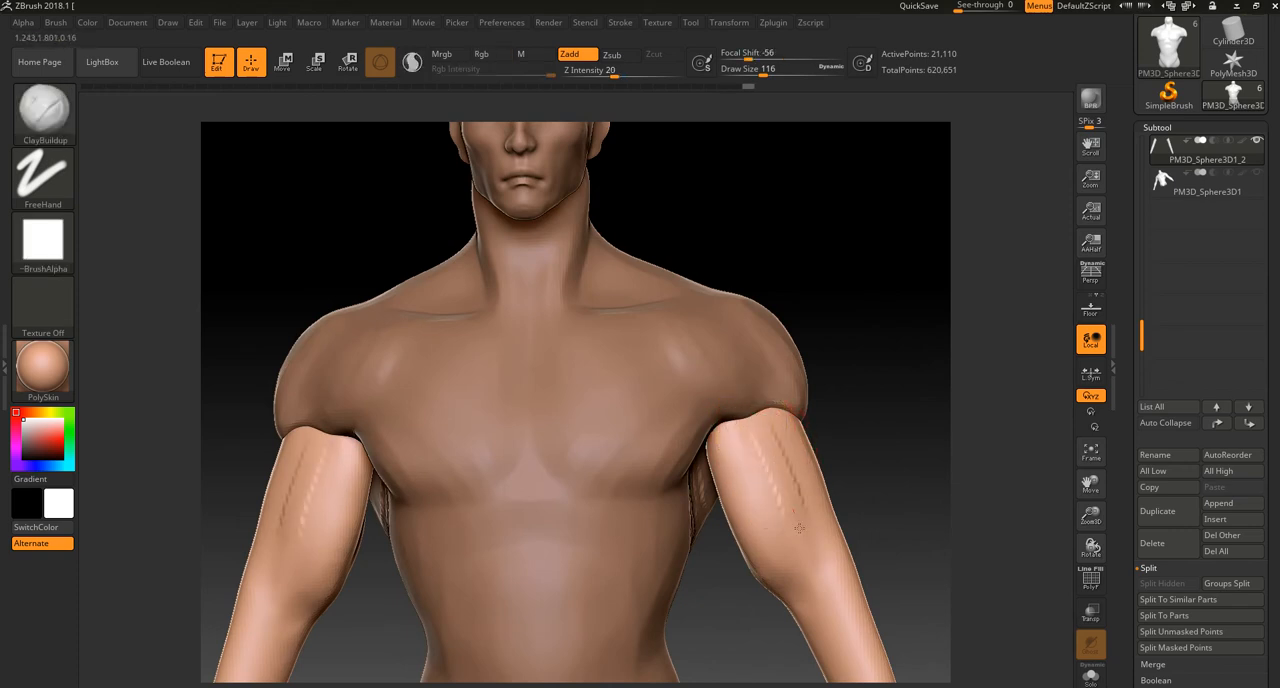
left_click_drag(815, 458, 806, 533)
mouse_move(797, 436)
left_mouse_down()
mouse_move(808, 522)
mouse_move(797, 575)
left_mouse_up()
mouse_move(788, 434)
left_mouse_down()
mouse_move(787, 568)
mouse_move(775, 548)
left_mouse_up()
left_click_drag(741, 417, 750, 535)
mouse_move(866, 377)
left_mouse_down("ctrl")
mouse_move(847, 458)
mouse_move(783, 471)
mouse_move(775, 540)
left_mouse_up("ctrl")
mouse_move(786, 432)
left_mouse_down()
mouse_move(803, 525)
mouse_move(774, 577)
mouse_move(794, 550)
mouse_move(780, 446)
left_mouse_up()
mouse_move(795, 575)
left_mouse_down("shift")
mouse_move(787, 518)
mouse_move(800, 470)
mouse_move(754, 439)
left_mouse_up("shift")
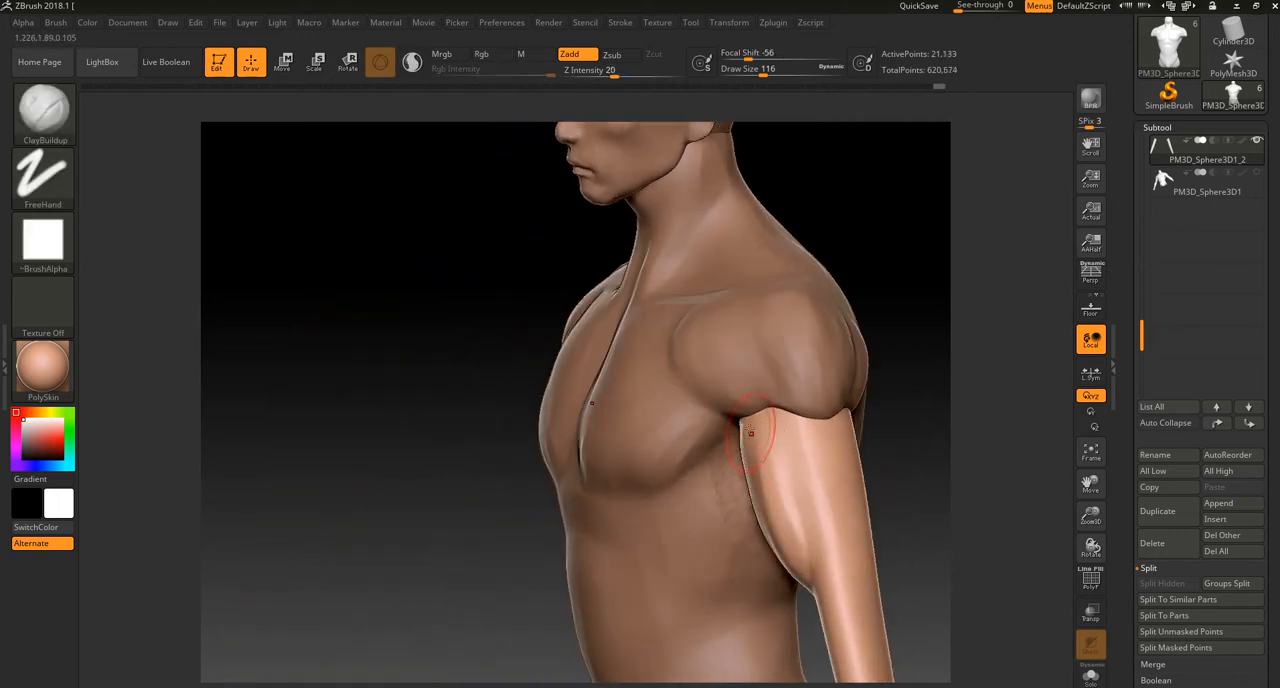
left_click_drag(897, 428, 716, 388, "alt")
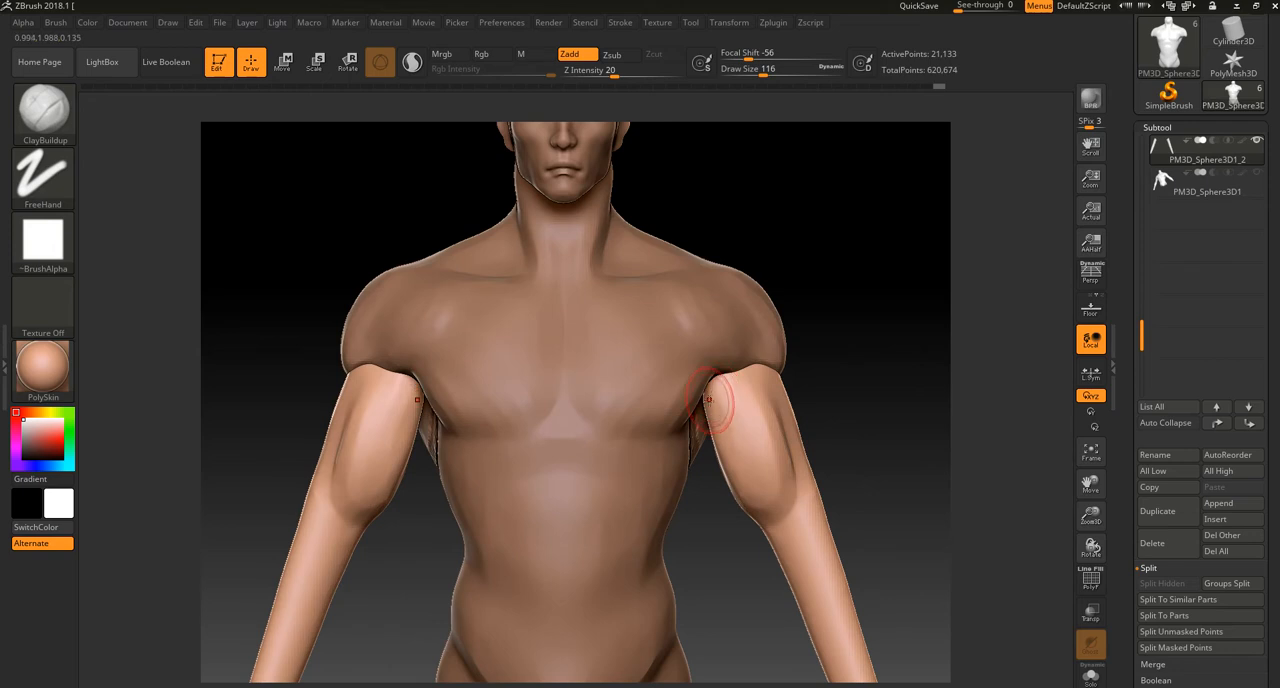
Step: Adjust the outline of the upper arms below the deltoids with the Move Topological brush at draw size 280
key("b")
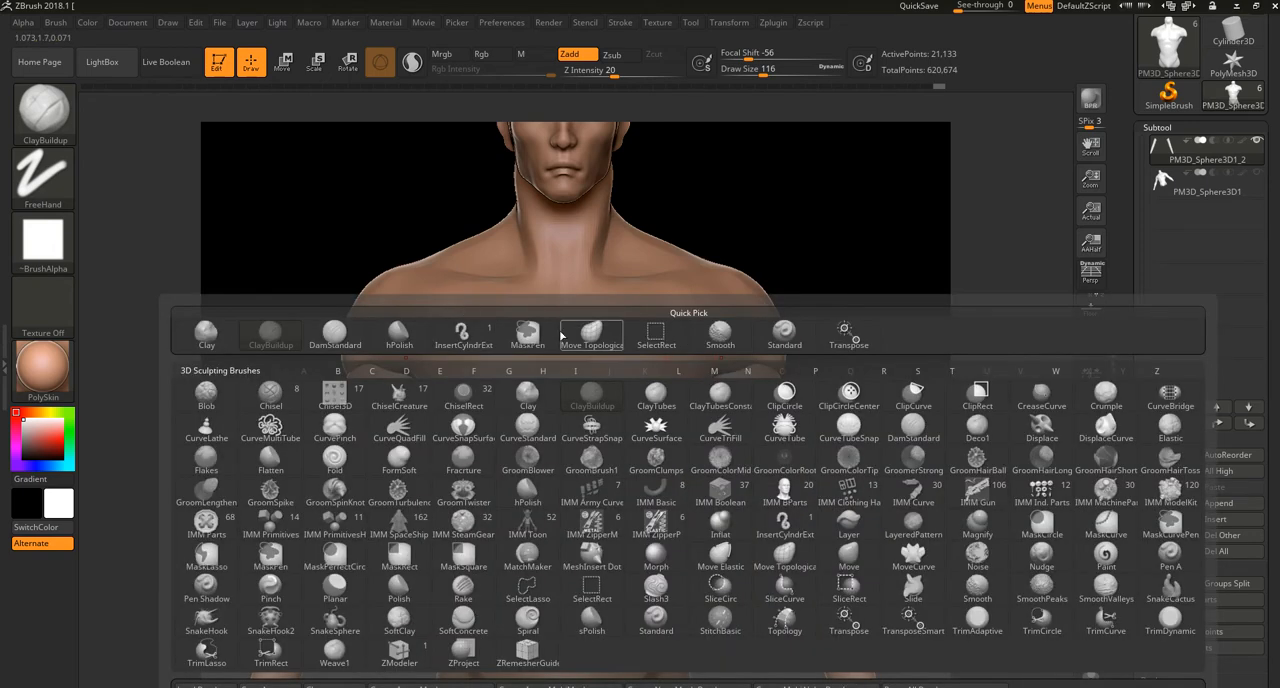
left_click(592, 333)
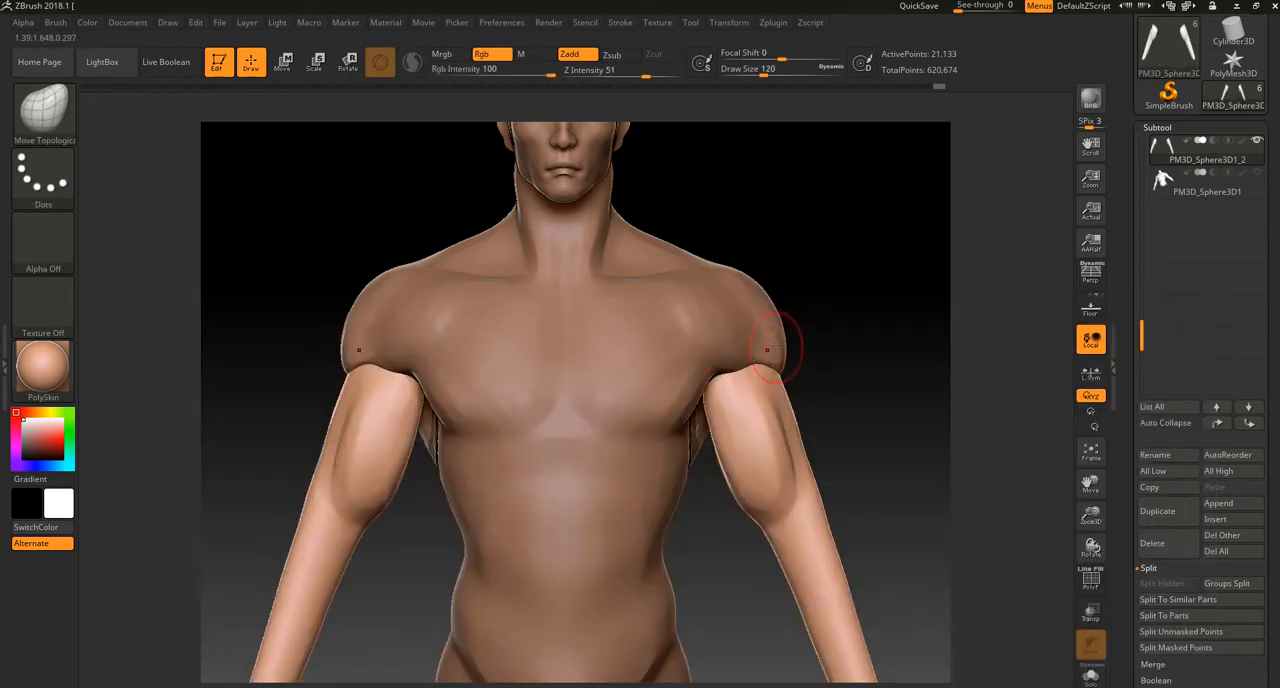
key("bracketright")
left_click_drag(783, 377, 812, 389)
mouse_move(706, 391)
left_mouse_down()
mouse_move(683, 422)
mouse_move(697, 460)
left_mouse_up()
right_click_drag(735, 455, 799, 388, "ctrl")
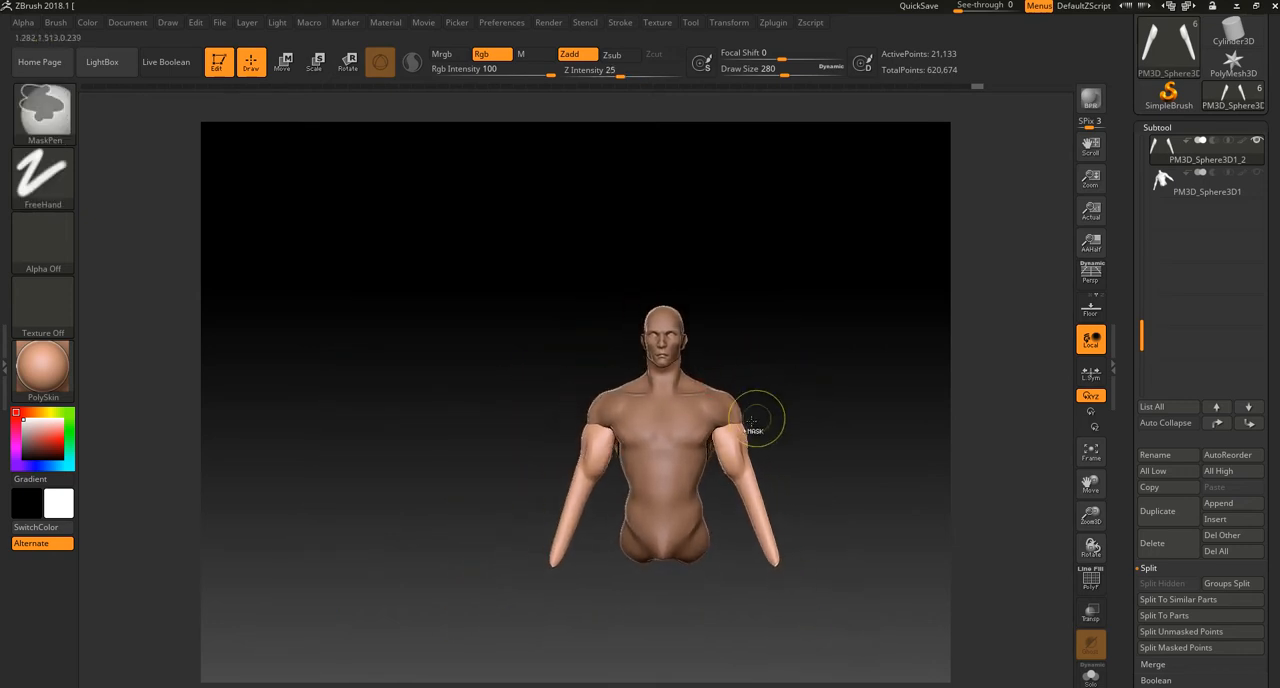
right_click_drag(722, 438, 700, 480, "ctrl")
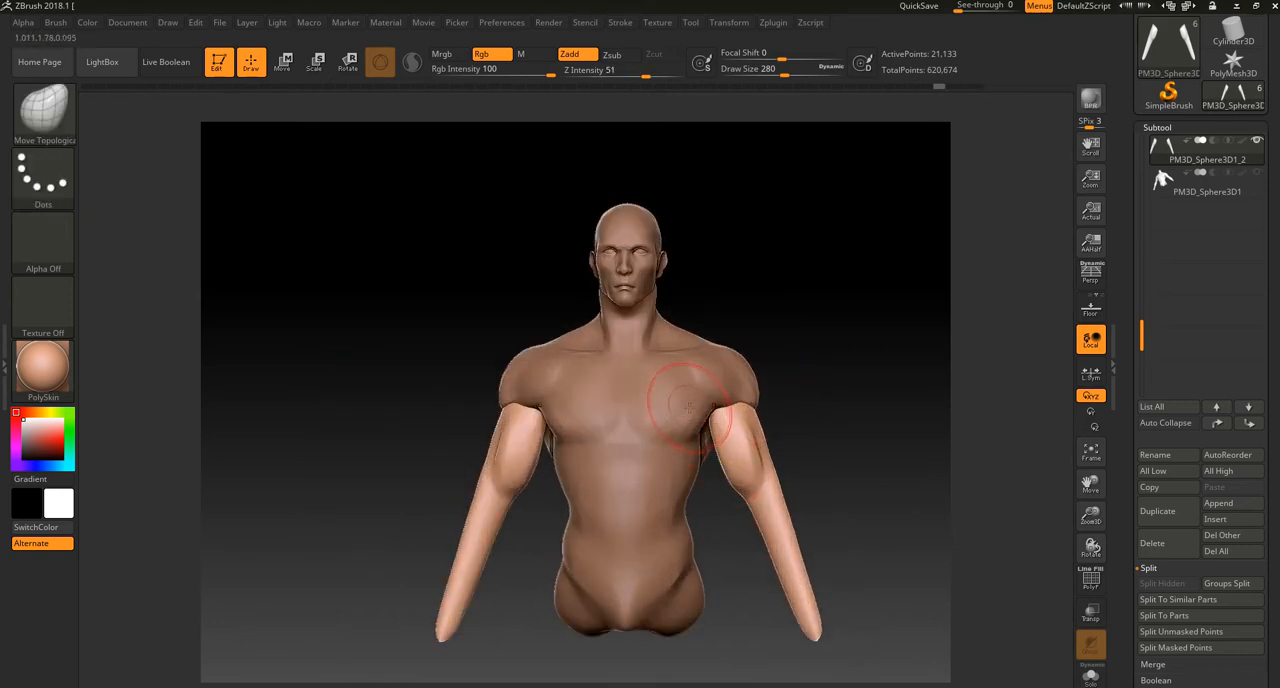
Step: Remesh and soften the biceps forms on the upper arms, checking the arm from the side
key("ctrl+z")
left_click_drag(755, 446, 758, 453, "shift")
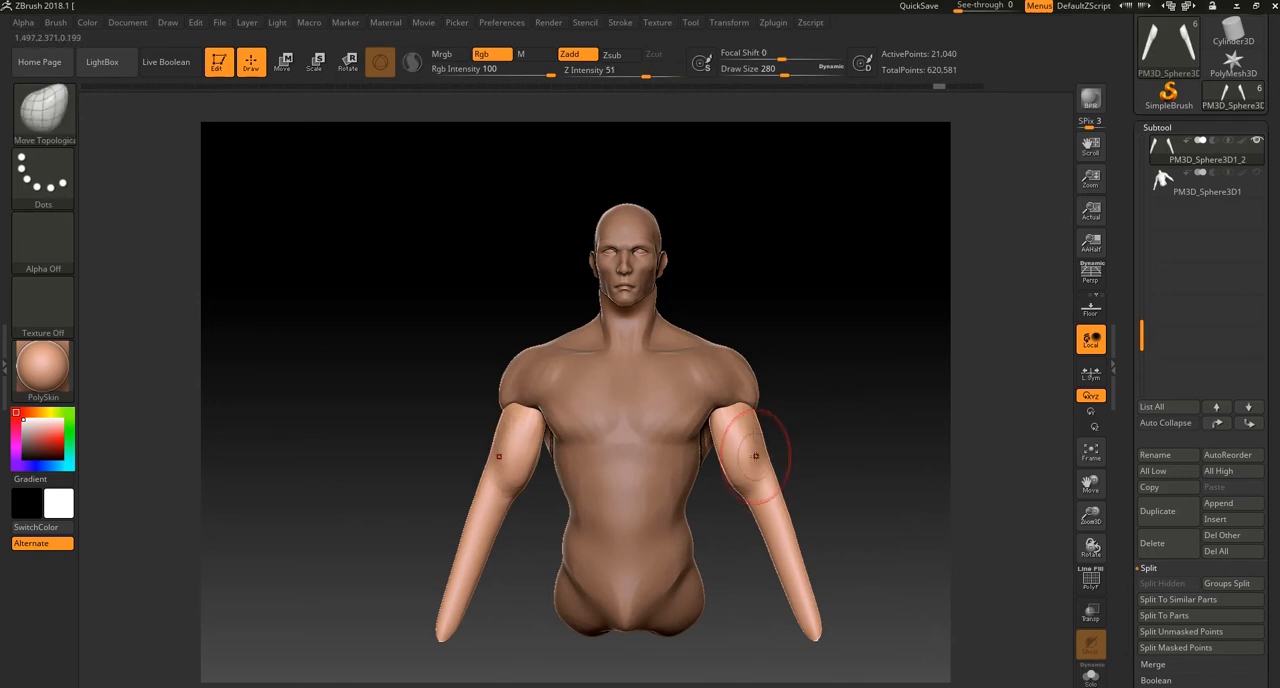
left_click_drag(810, 399, 740, 452)
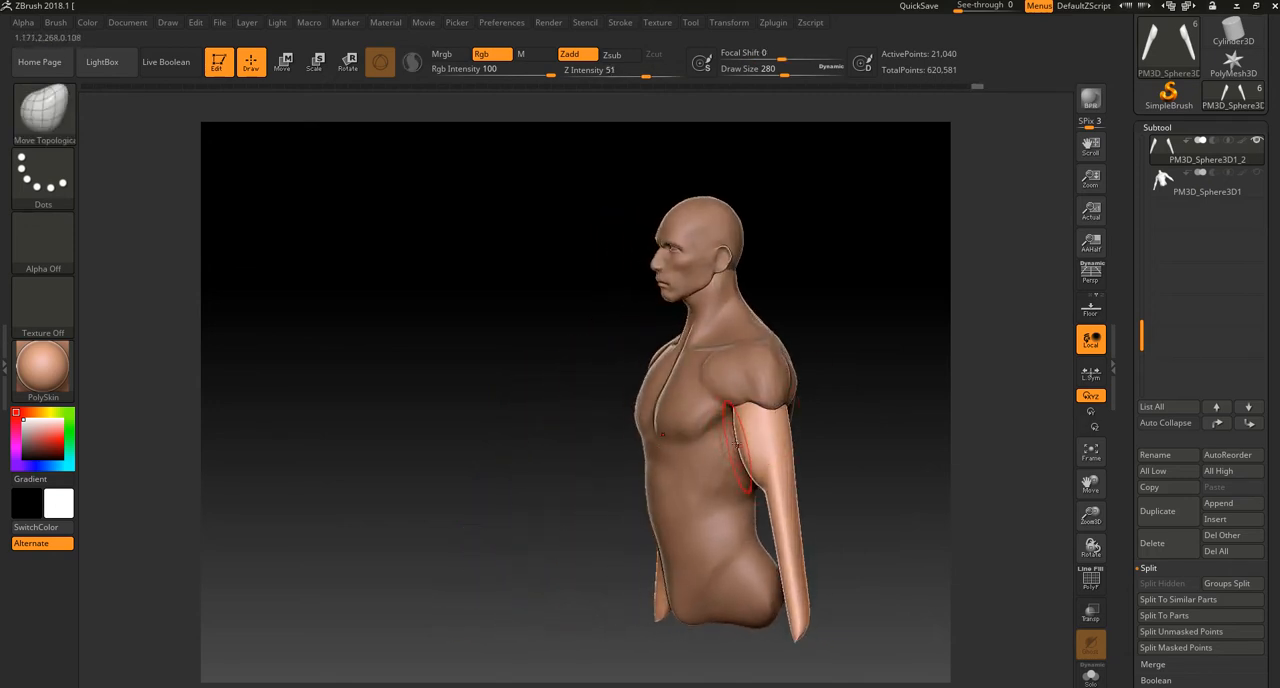
left_click_drag(846, 408, 920, 423)
Step: Undo and redo the recent arm changes, and adjust the inner contour of the upper arms with Move Topological
key("ctrl")
key("ctrl+z")
key("ctrl+z")
key("ctrl+z")
key("ctrl+z")
key("ctrl+z")
key("ctrl+z")
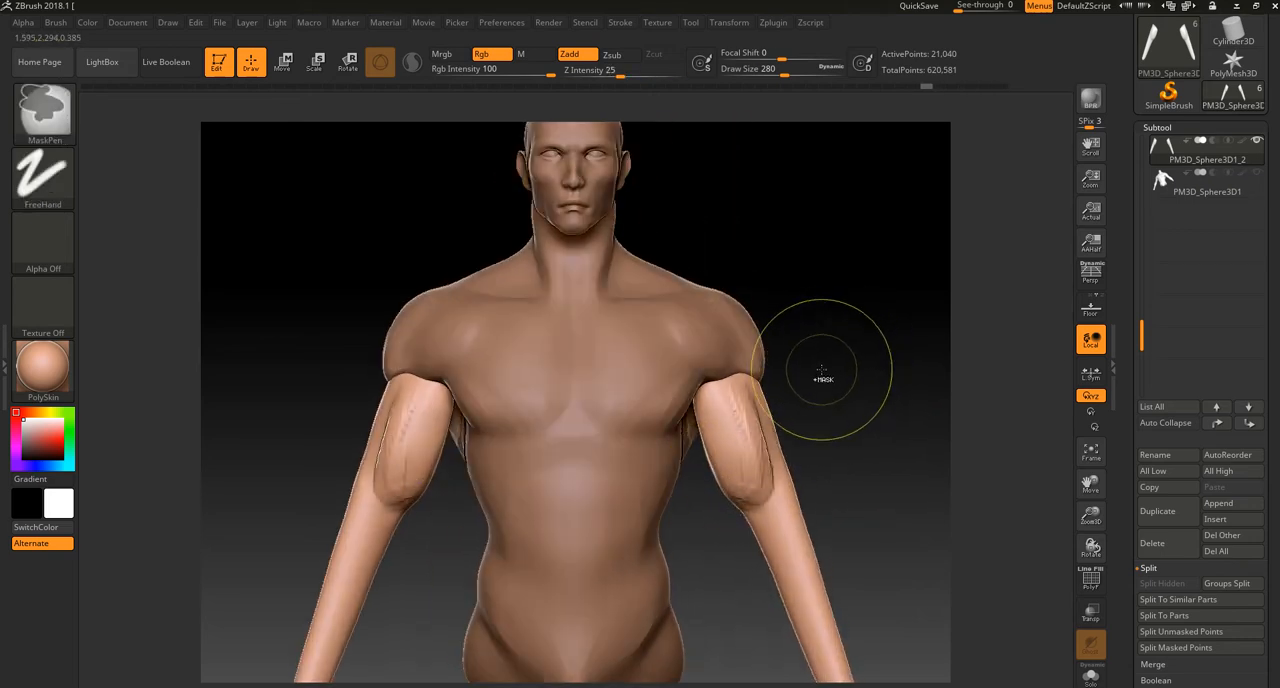
key("ctrl+shift+z")
left_click_drag(748, 474, 738, 490)
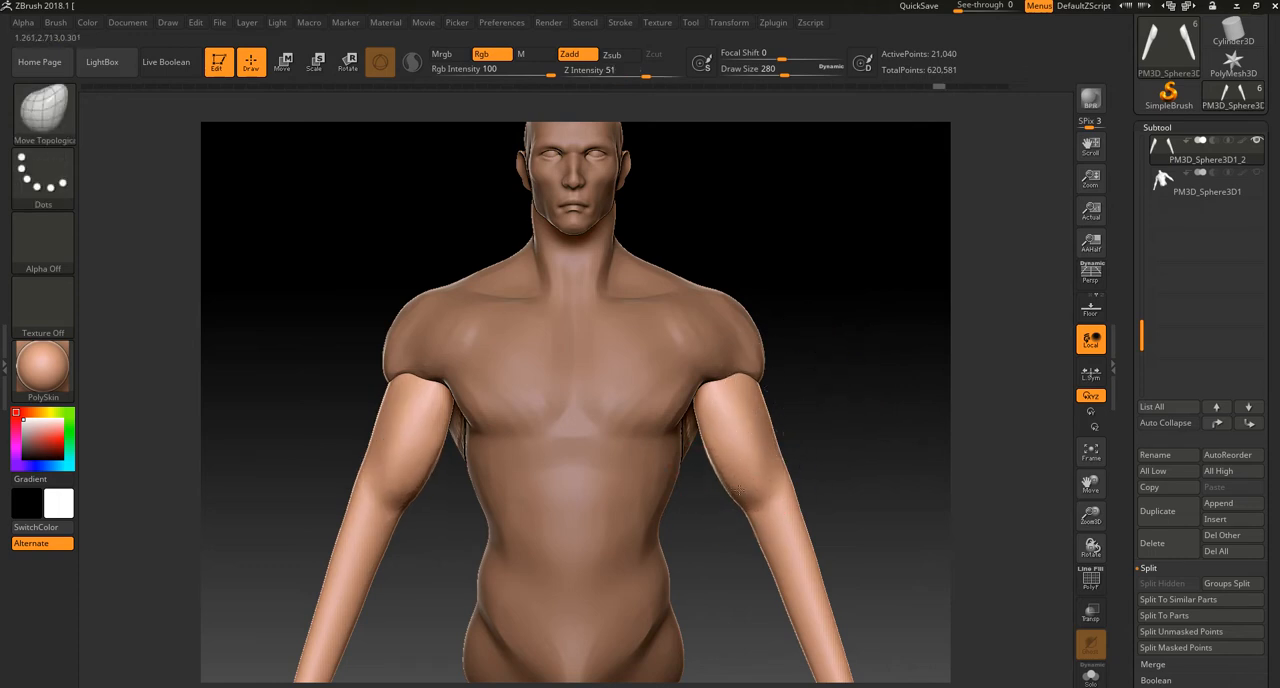
left_click_drag(725, 387, 728, 390)
Step: Build up the triceps on the back of the upper arms with the ClayBuildup brush at draw size 100
key("b")
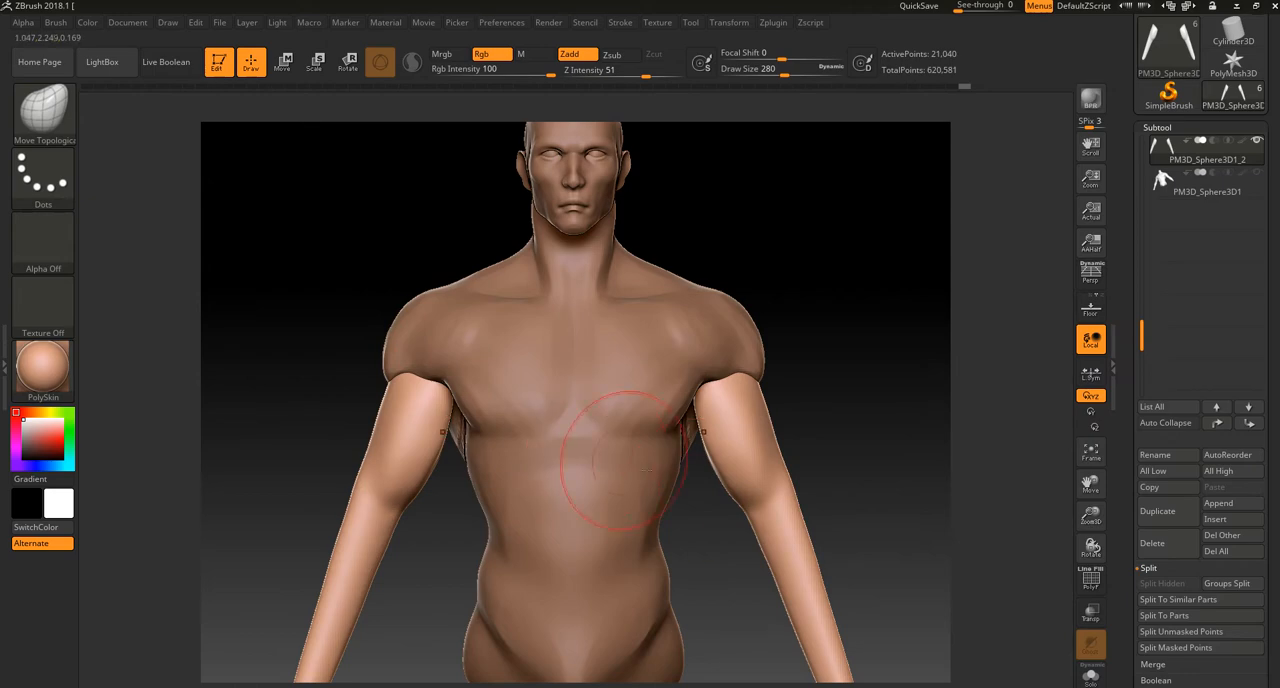
key("b")
key("c")
key("b")
left_click_drag(876, 452, 560, 448)
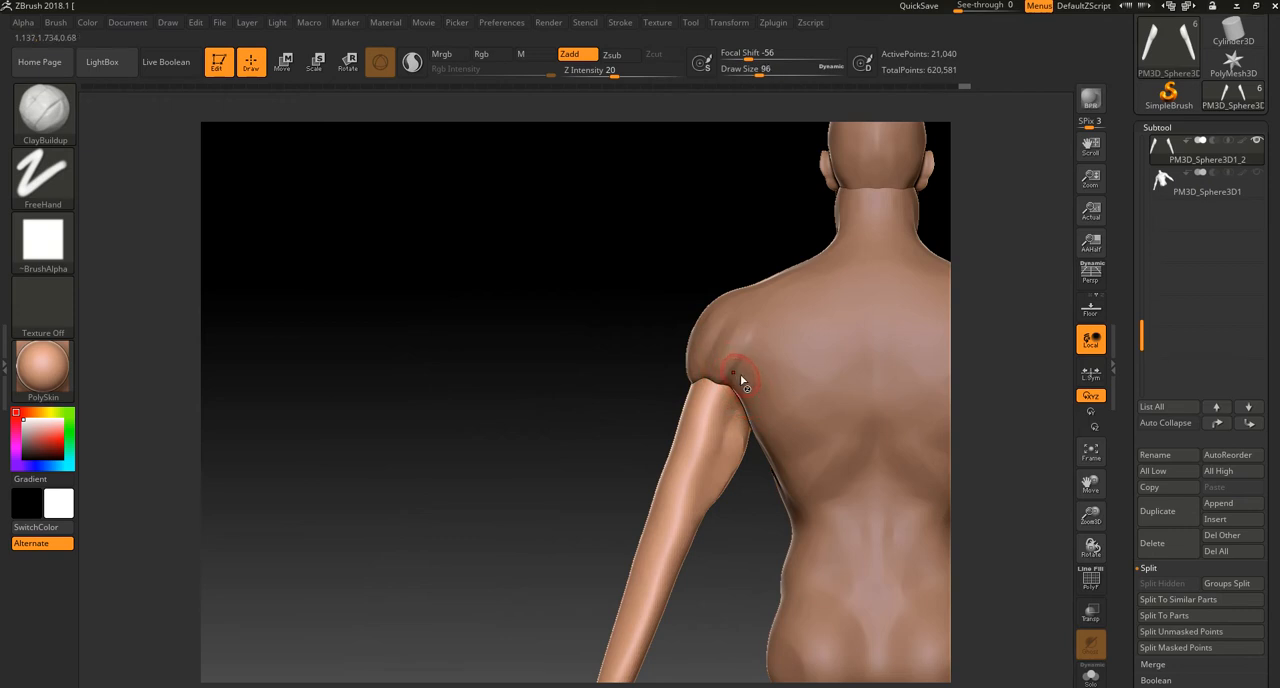
left_click(784, 357, "alt")
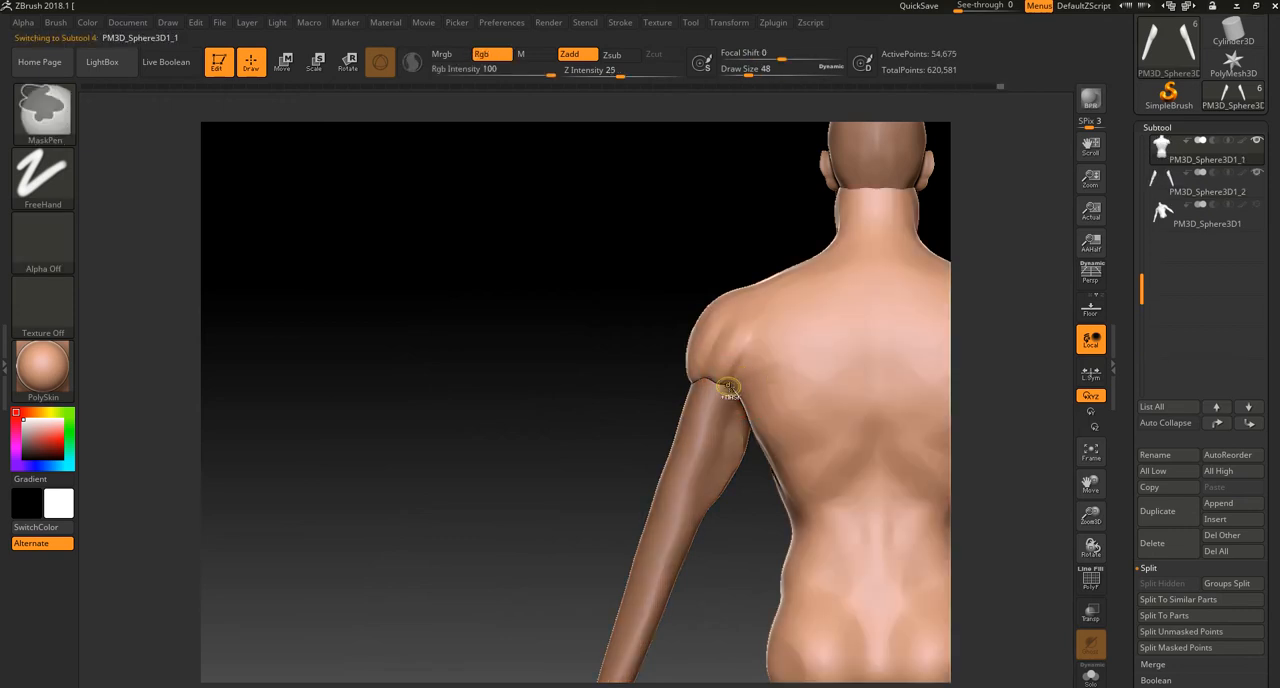
left_click(691, 445, "alt")
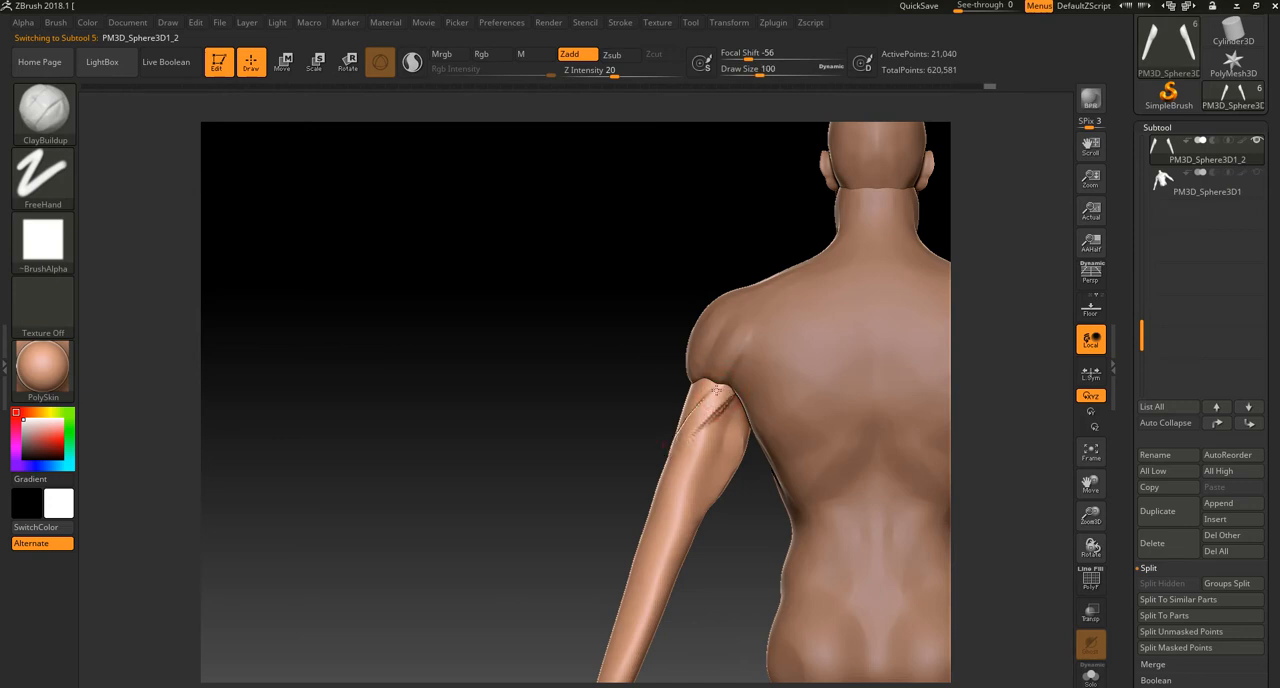
mouse_move(720, 407)
left_mouse_down()
mouse_move(718, 468)
mouse_move(722, 432)
mouse_move(743, 440)
left_mouse_up()
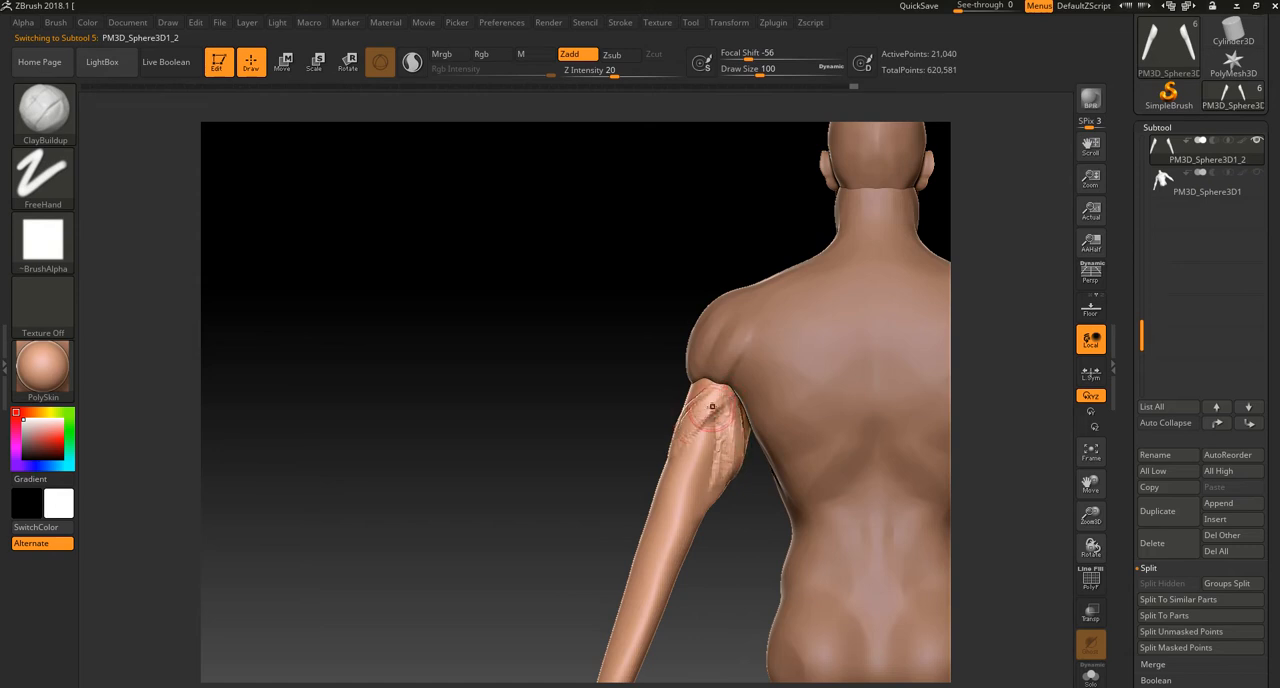
left_click_drag(693, 412, 675, 423)
Step: Add volume to the outer head of the triceps below the rear deltoid with clay strokes
left_click_drag(626, 463, 565, 468)
left_click_drag(606, 545, 686, 534)
left_click_drag(704, 408, 716, 380)
left_click_drag(883, 280, 742, 350)
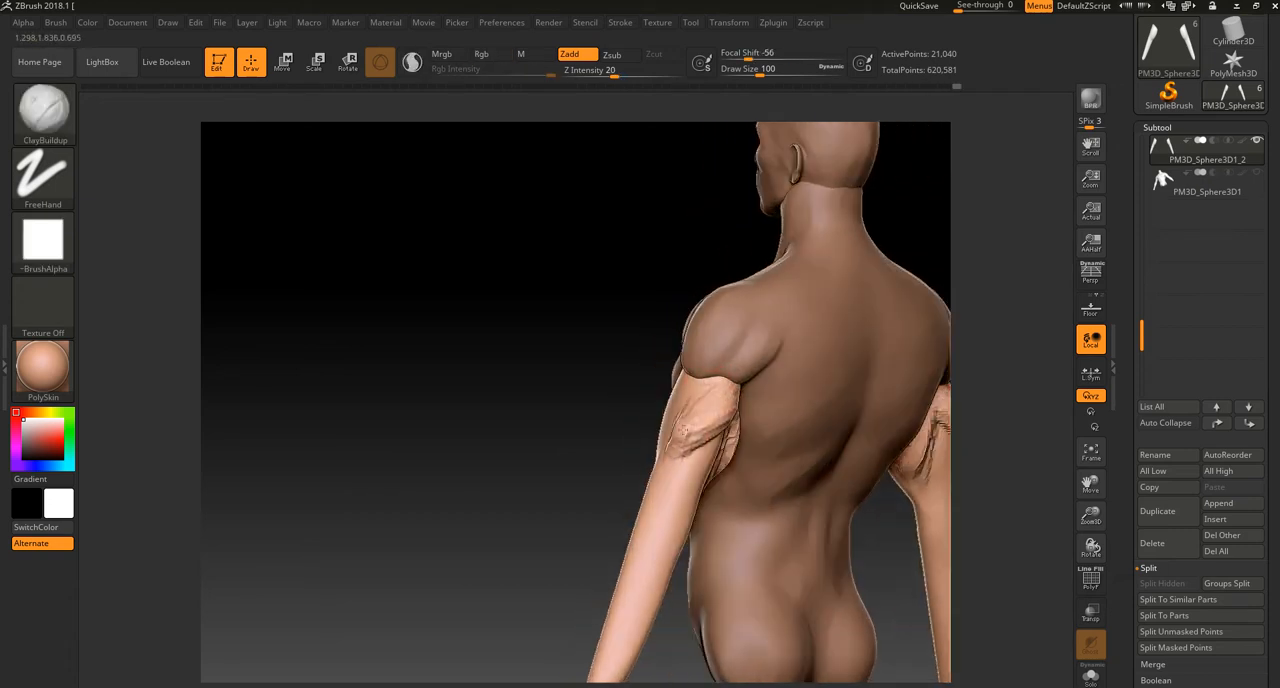
mouse_move(686, 446)
left_mouse_down()
mouse_move(663, 467)
mouse_move(757, 429)
left_mouse_up()
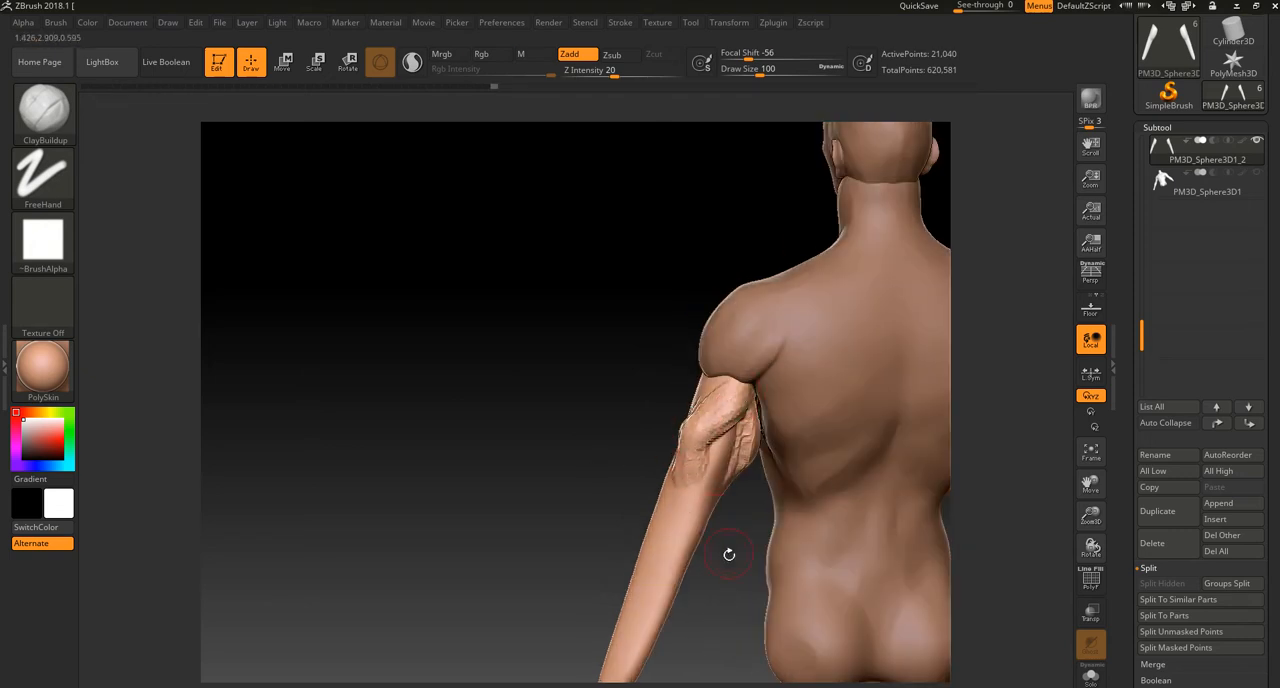
Step: Remesh the arms and smooth the clay strokes on the triceps, checking the side profile
left_click_drag(729, 554, 768, 550)
left_click_drag(763, 424, 744, 486)
mouse_move(786, 516)
left_mouse_down()
mouse_move(784, 452)
mouse_move(743, 496)
mouse_move(744, 446)
mouse_move(757, 610)
left_mouse_up()
mouse_move(741, 438)
left_mouse_down()
mouse_move(713, 517)
mouse_move(722, 436)
mouse_move(709, 532)
left_mouse_up()
mouse_move(667, 539)
right_mouse_down("ctrl")
mouse_move(629, 523)
mouse_move(653, 518)
right_mouse_up("ctrl")
left_click_drag(734, 474, 733, 456, "shift")
left_click_drag(600, 540, 630, 570, "ctrl")
right_click_drag(571, 571, 640, 560)
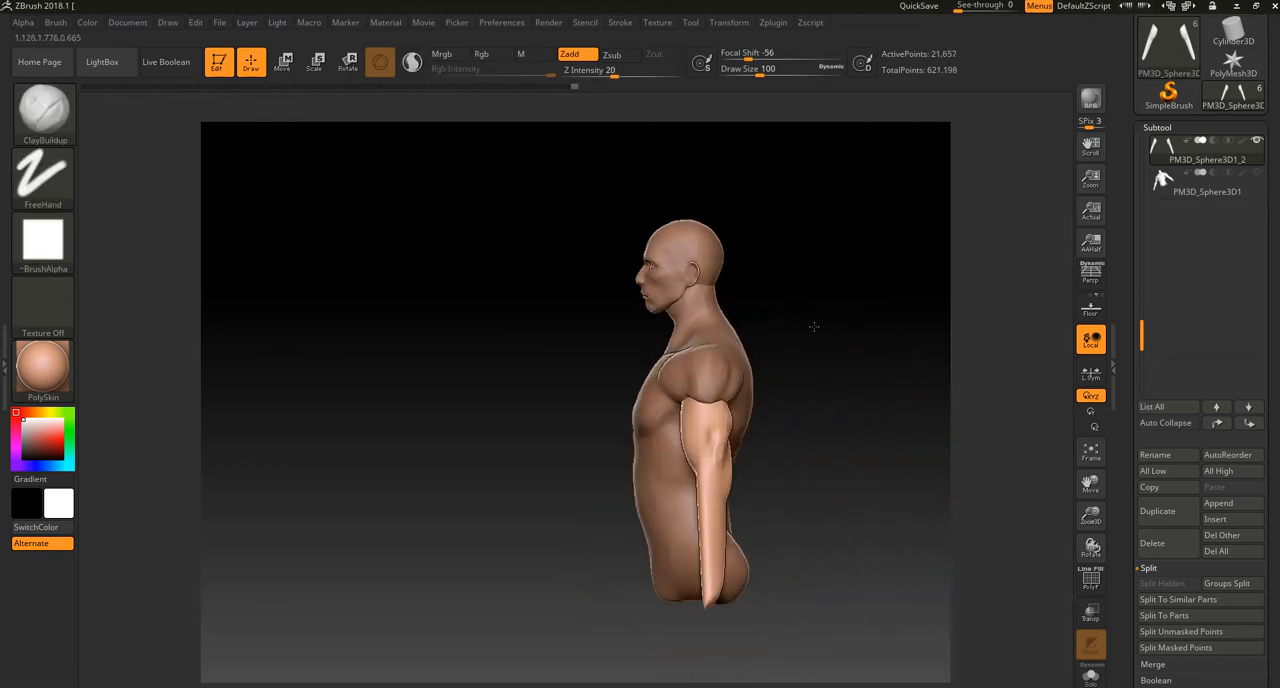
right_click_drag(811, 326, 796, 386, "ctrl")
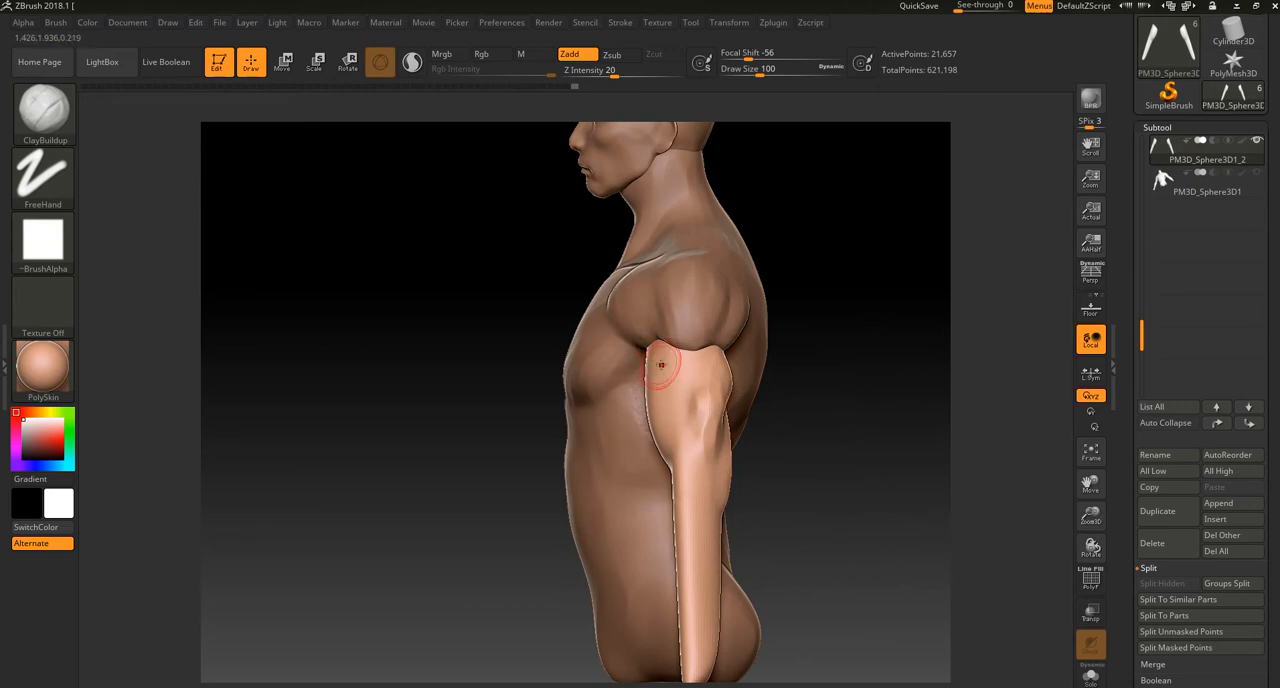
Step: Try to push out the back of the upper arms with Move Topological at draw size 208, and undo the changes
key("b")
key("m")
key("t")
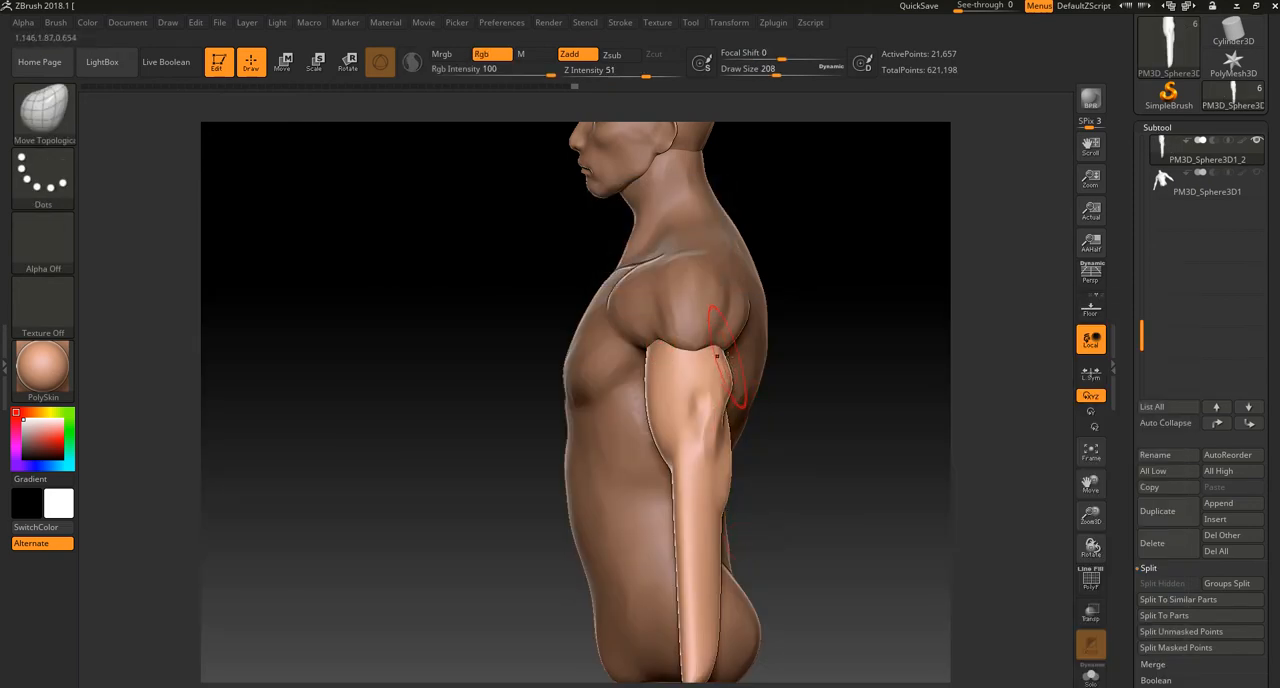
left_click_drag(690, 367, 720, 392)
key("ctrl+z")
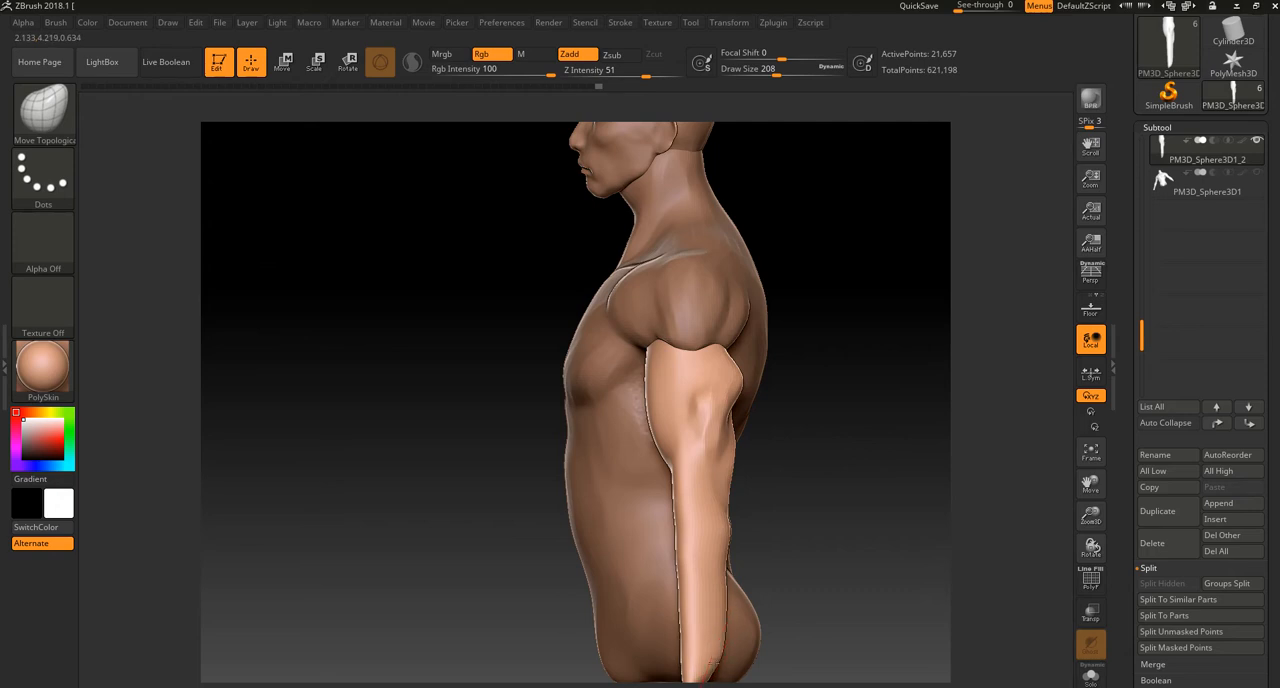
key("ctrl")
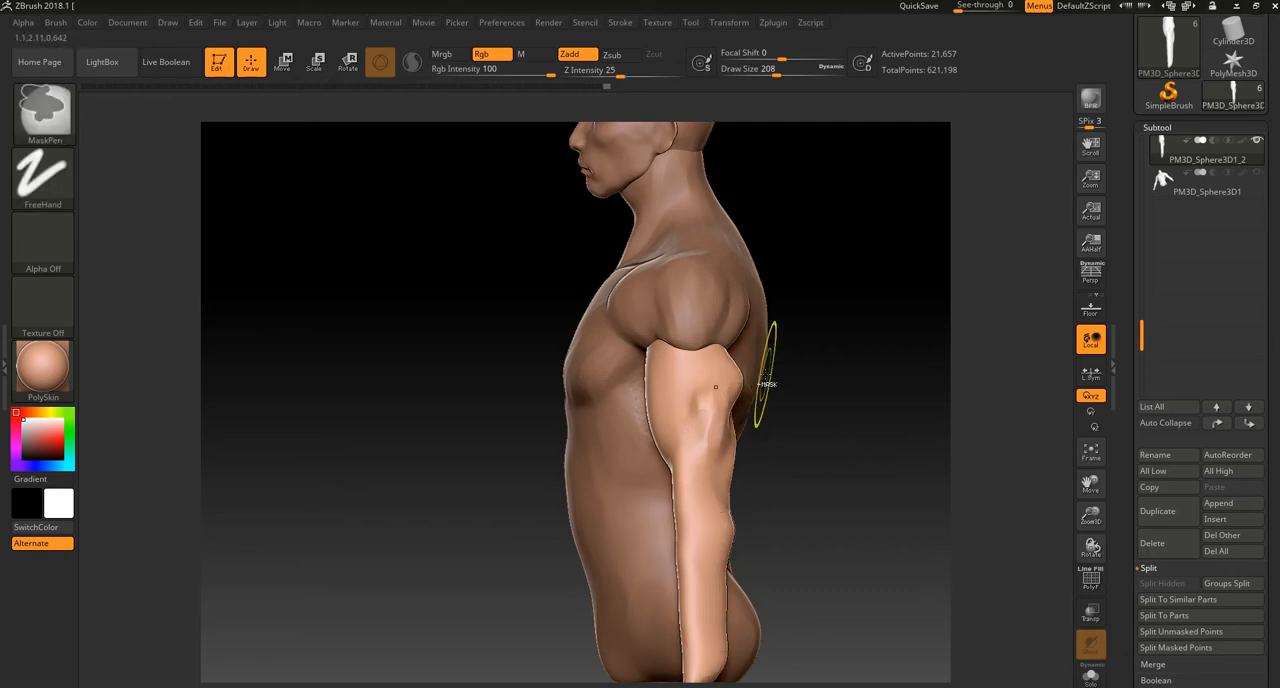
key("ctrl+z")
key("ctrl+z")
key("ctrl+z")
key("ctrl+z")
key("ctrl+z")
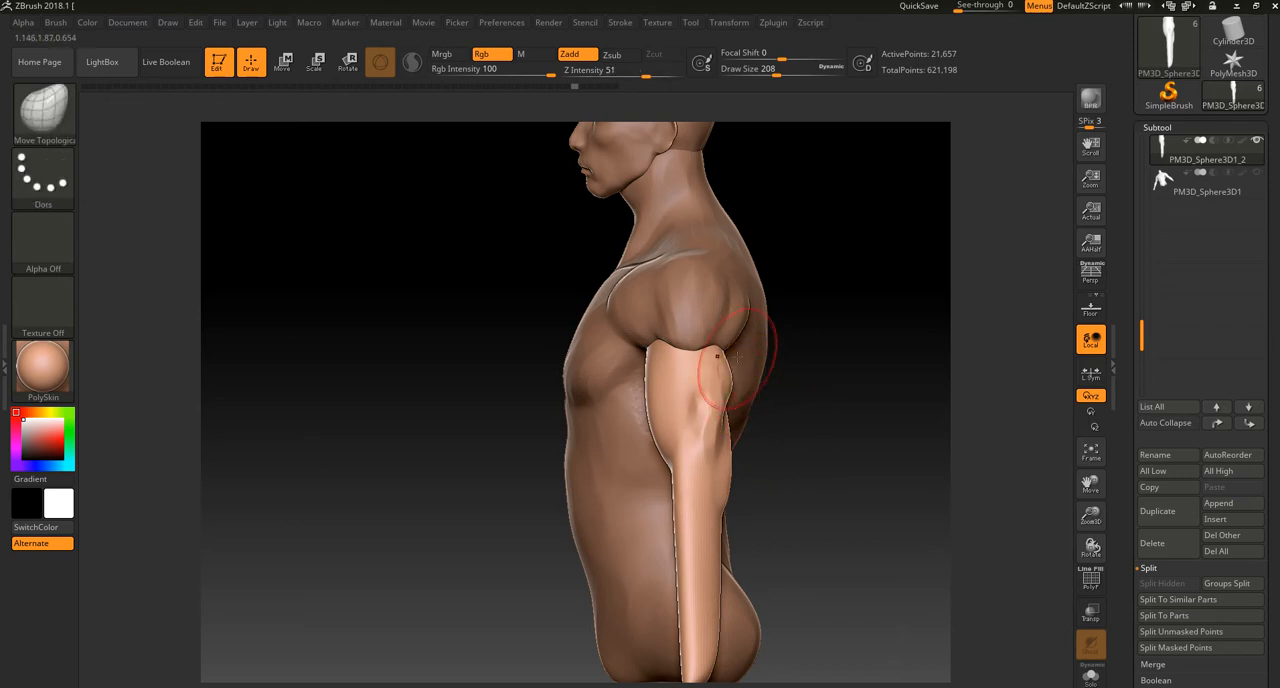
mouse_move(809, 438)
left_mouse_down()
mouse_move(704, 384)
mouse_move(708, 374)
mouse_move(702, 402)
mouse_move(720, 368)
mouse_move(693, 407)
left_mouse_up()
key("ctrl+z")
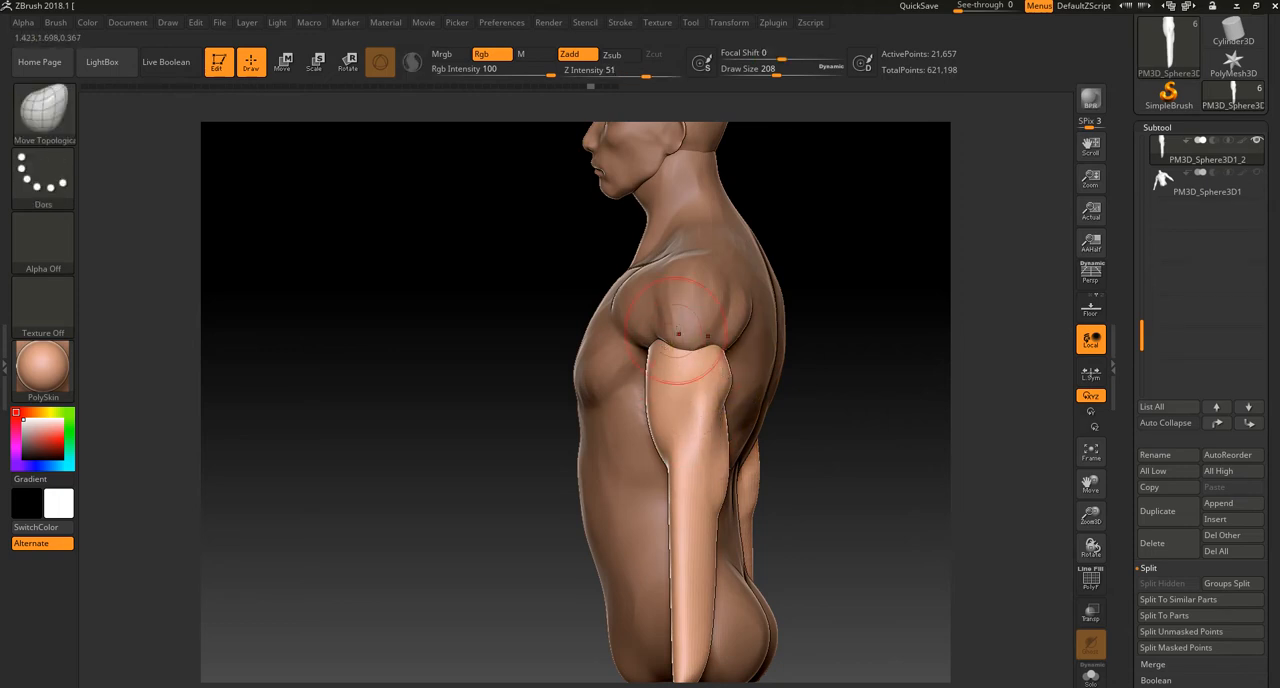
Step: Build up the outer side of the upper arms between biceps and triceps with ClayBuildup at draw size 52, and smooth the strokes
key("b")
key("c")
key("b")
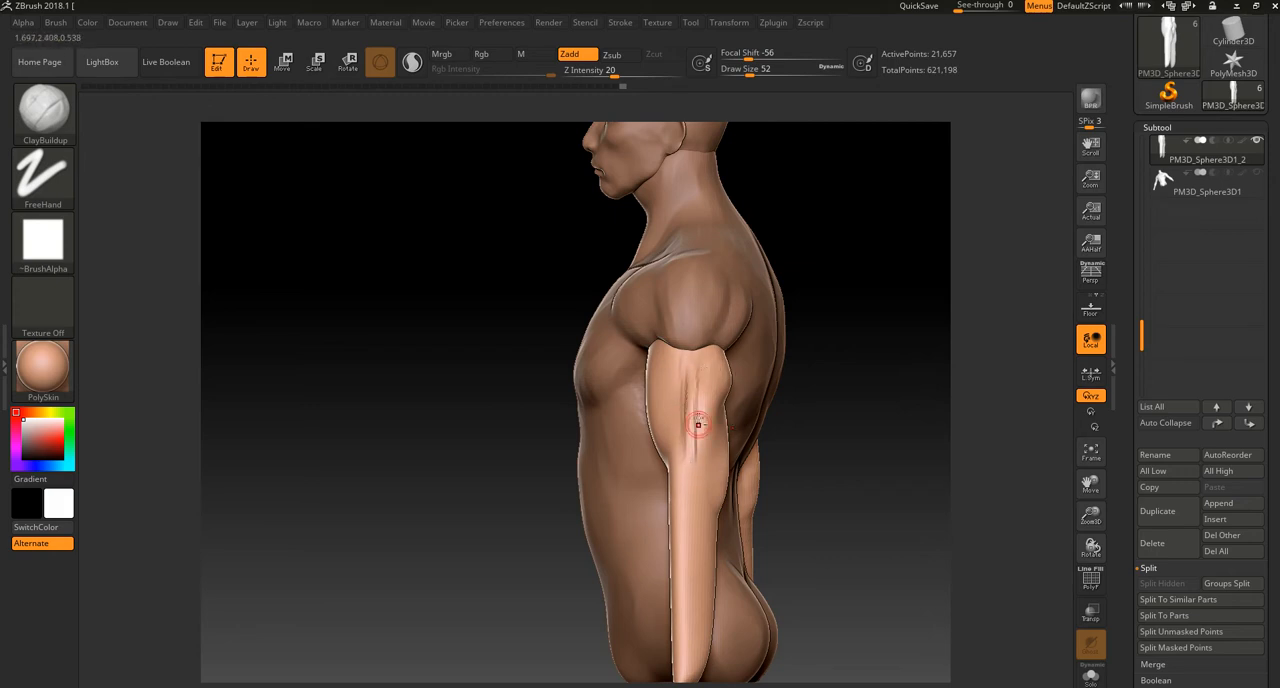
left_click_drag(707, 366, 690, 484)
left_click_drag(697, 434, 686, 488)
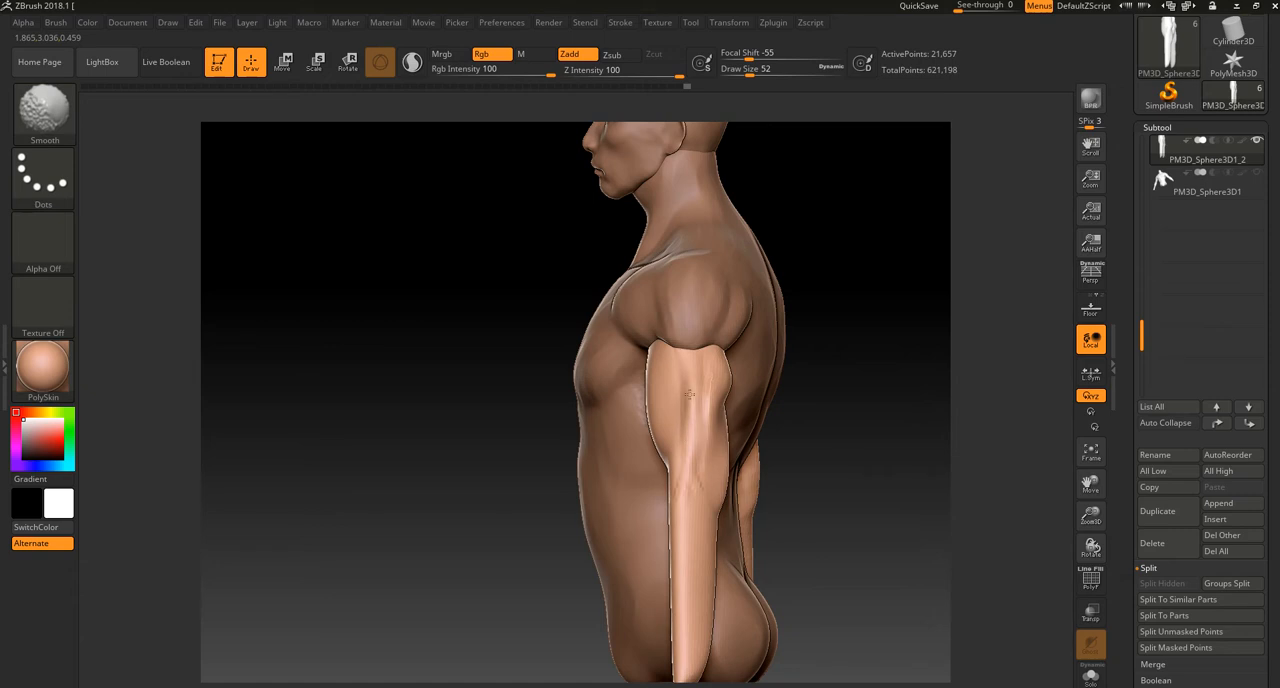
left_click_drag(689, 444, 680, 394, "shift")
left_click_drag(850, 368, 740, 385)
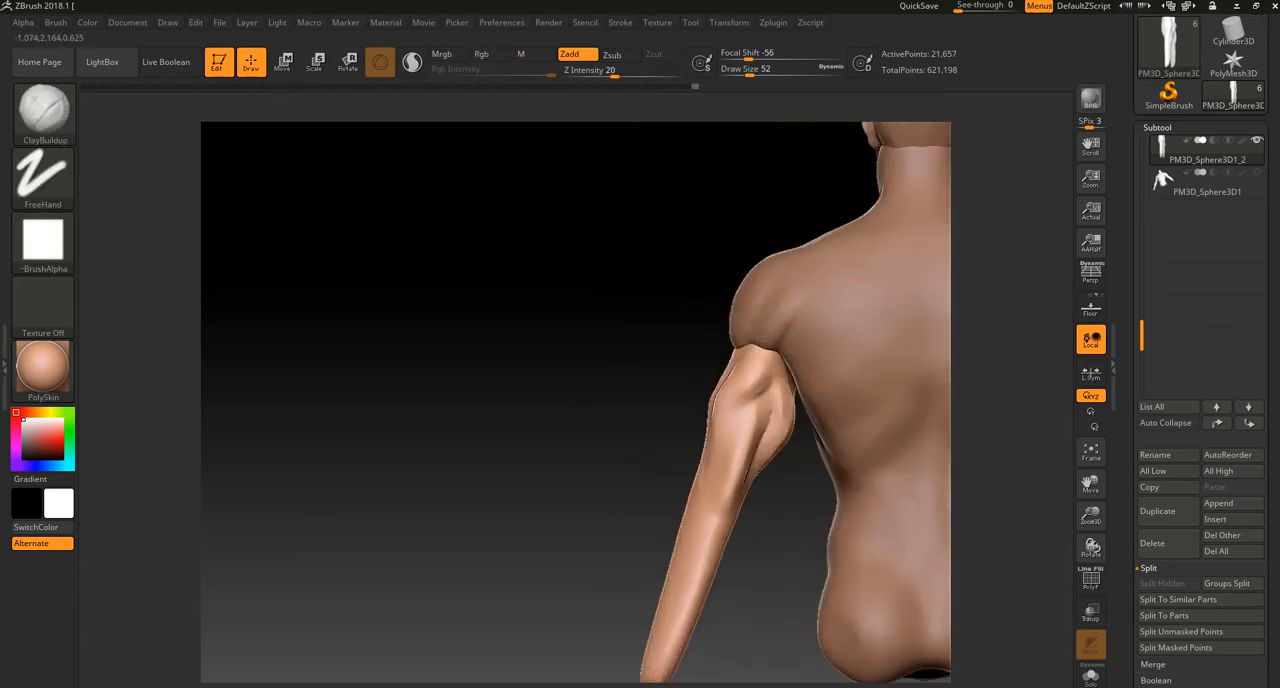
Step: Isolate the arms to add clay strokes on the inner upper arm, and remesh them with the torso shown again
left_click_drag(761, 518, 774, 518)
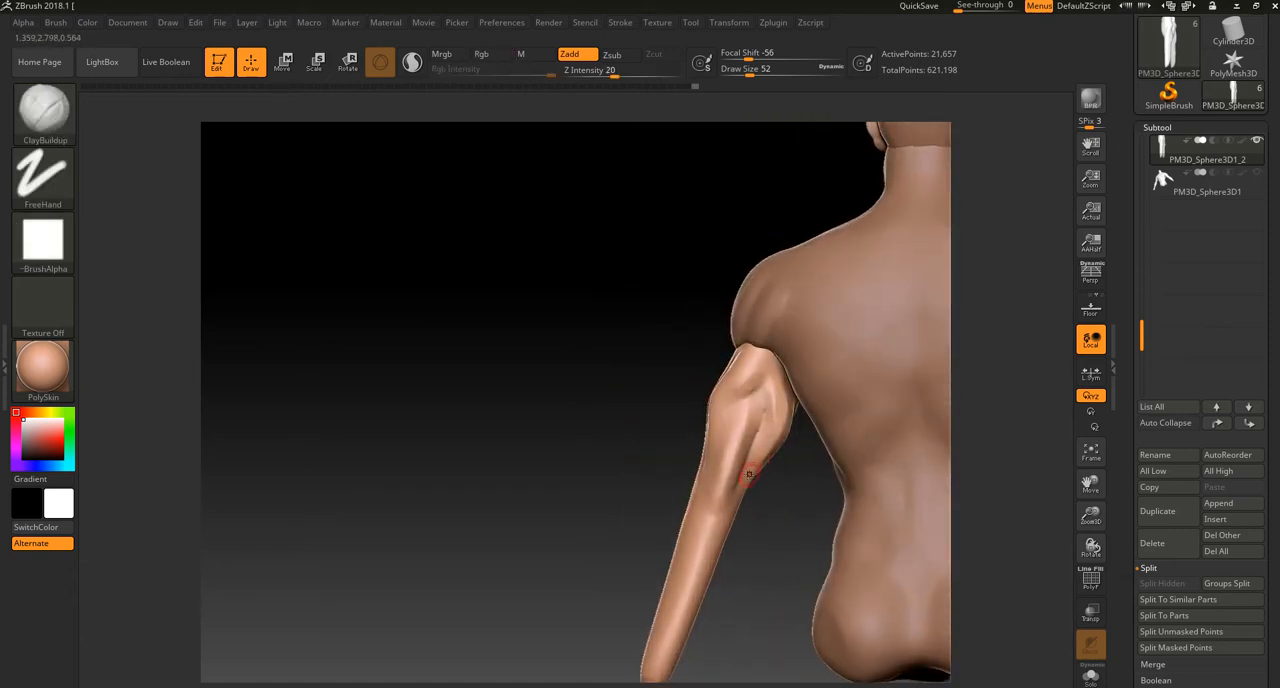
left_click(1091, 662)
left_click_drag(846, 543, 763, 507)
left_click_drag(727, 341, 720, 404)
left_click_drag(719, 321, 724, 332)
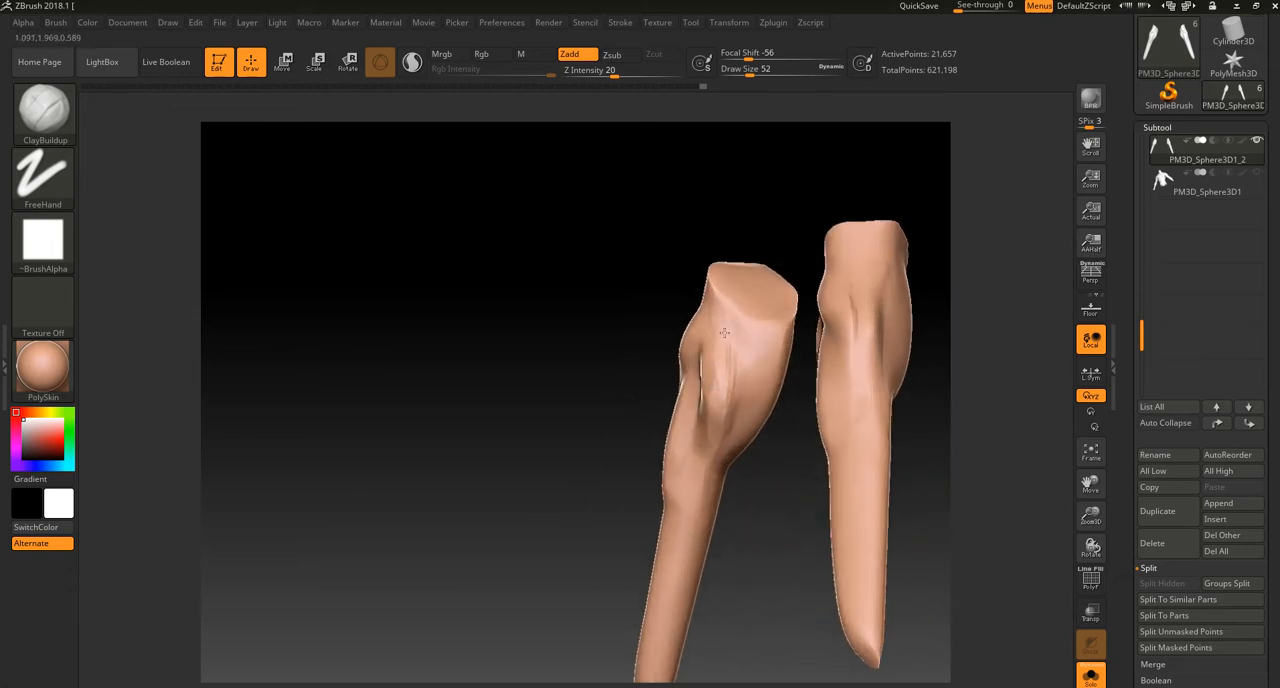
left_click(1097, 681)
mouse_move(518, 470)
left_mouse_down()
mouse_move(552, 466)
mouse_move(497, 434)
mouse_move(576, 418)
left_mouse_up()
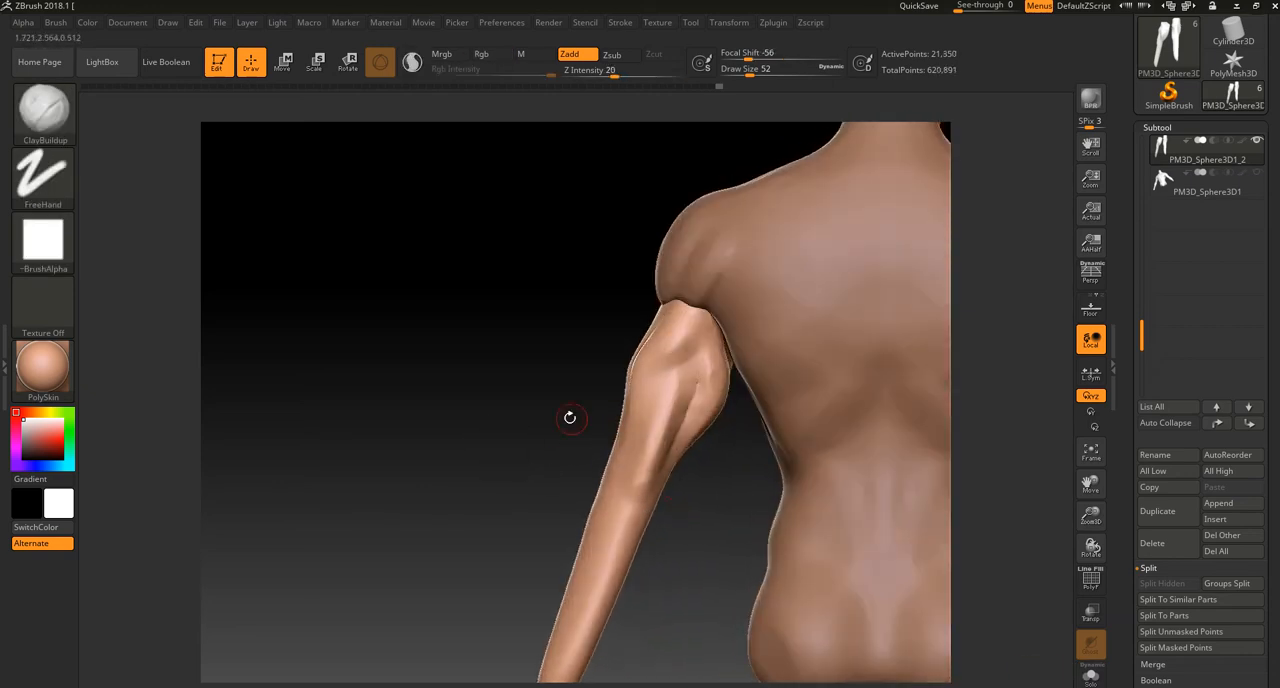
mouse_move(593, 368)
left_mouse_down()
mouse_move(617, 409)
mouse_move(650, 375)
left_mouse_up()
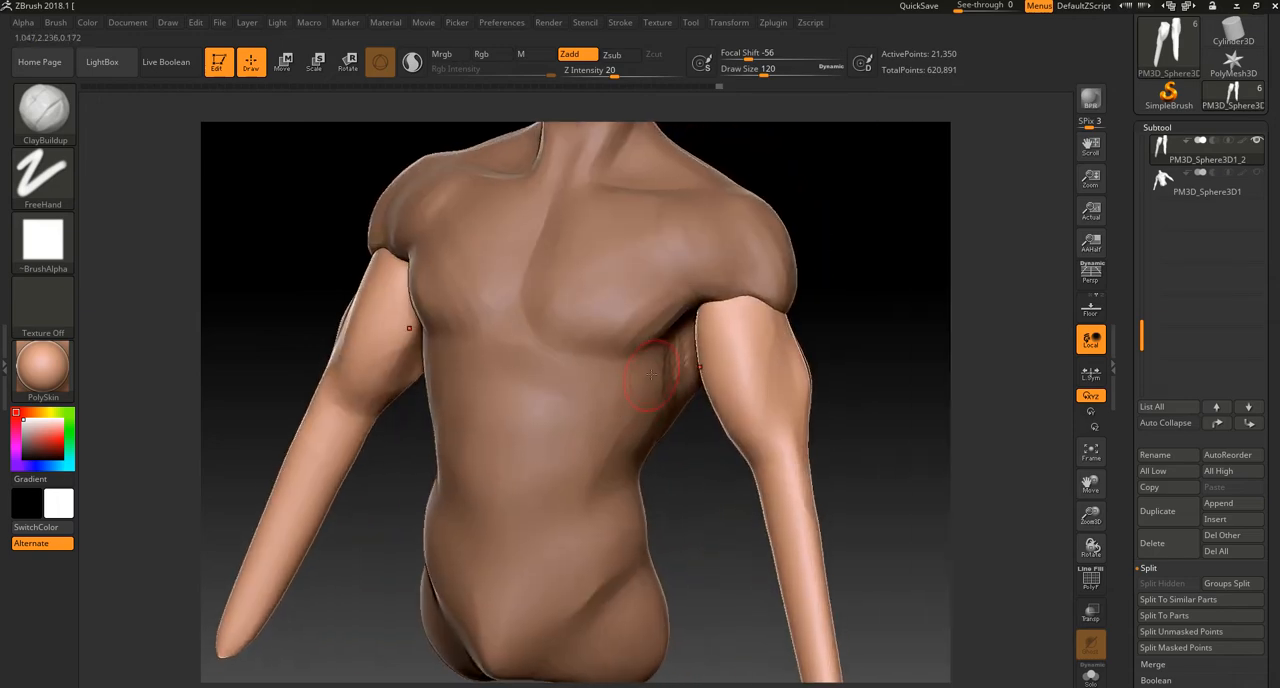
Step: Carve the outer edge and lower end of the biceps with the DamStandard brush, reducing the draw size to 60
key("b")
left_click(880, 438)
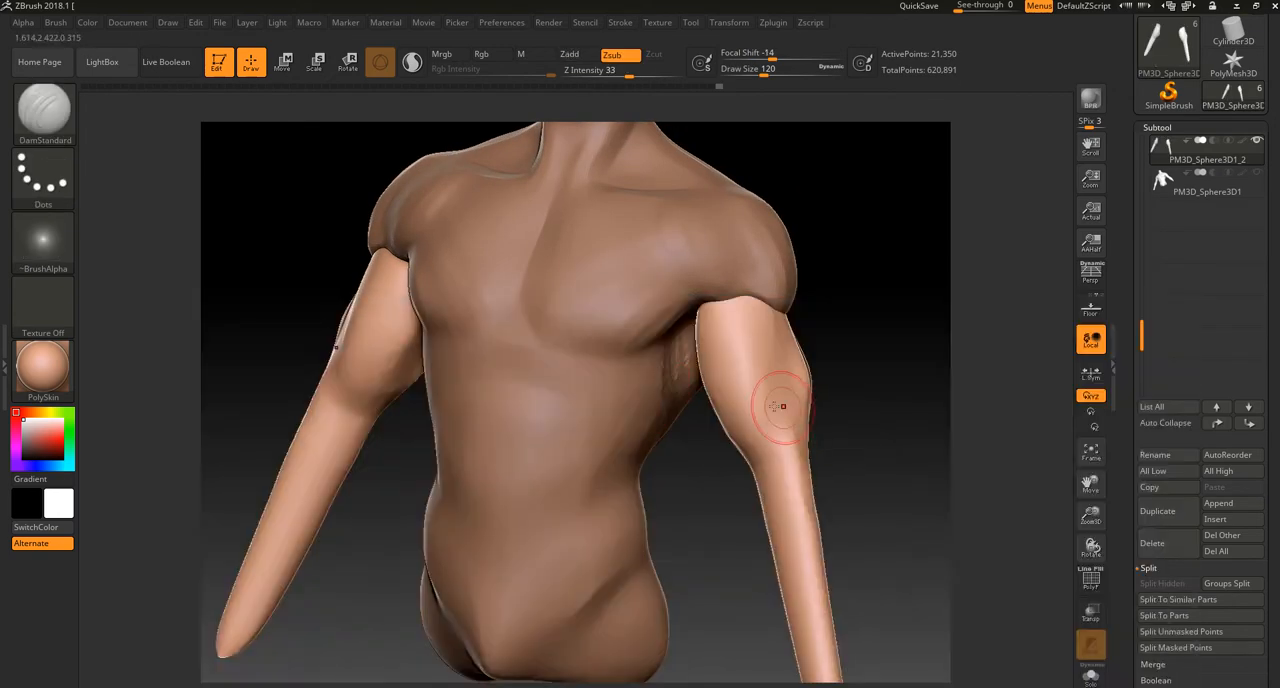
key("ctrl")
key("ctrl+z")
left_click_drag(755, 306, 772, 356)
key("ctrl+z")
left_click_drag(752, 305, 769, 352)
mouse_move(751, 301)
left_mouse_down()
mouse_move(780, 370)
mouse_move(770, 474)
left_mouse_up()
left_click_drag(780, 425, 762, 466)
left_click_drag(870, 450, 930, 452)
left_click_drag(781, 438, 748, 462)
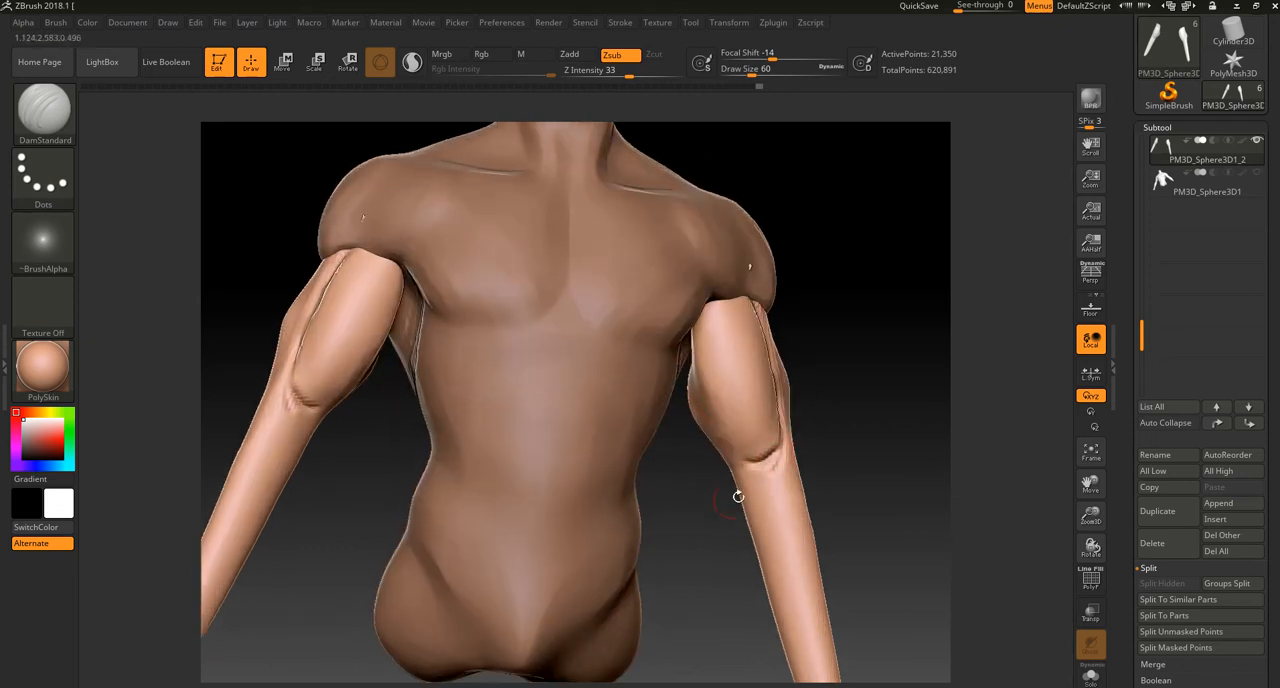
Step: Isolate the arms and carve the grooves separating biceps and triceps on the inner side of the upper arms
left_click(1091, 674)
left_click_drag(1008, 606, 920, 511)
mouse_move(871, 349)
left_mouse_down()
mouse_move(849, 366)
mouse_move(698, 315)
left_mouse_up()
left_click_drag(721, 376, 742, 446)
left_click_drag(721, 342, 748, 453)
left_click_drag(718, 317, 746, 454)
left_click_drag(800, 365, 905, 345)
left_click_drag(682, 362, 664, 402)
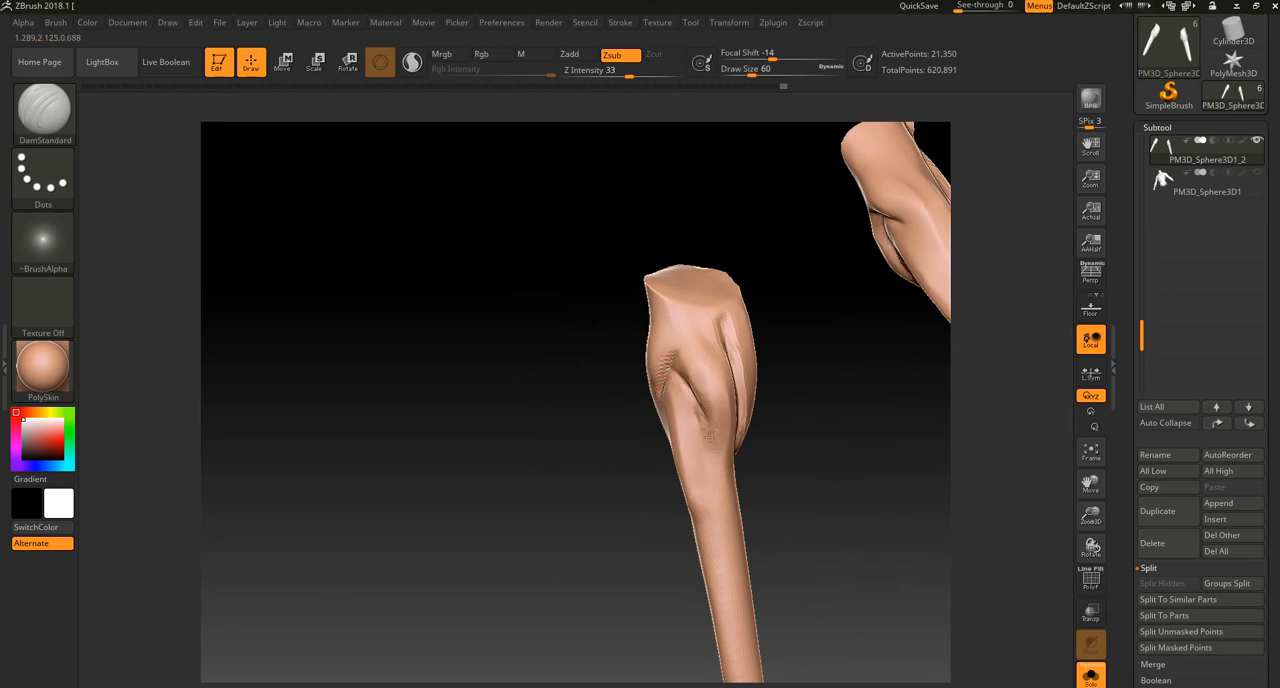
mouse_move(780, 478)
left_mouse_down()
mouse_move(837, 463)
mouse_move(670, 298)
left_mouse_up()
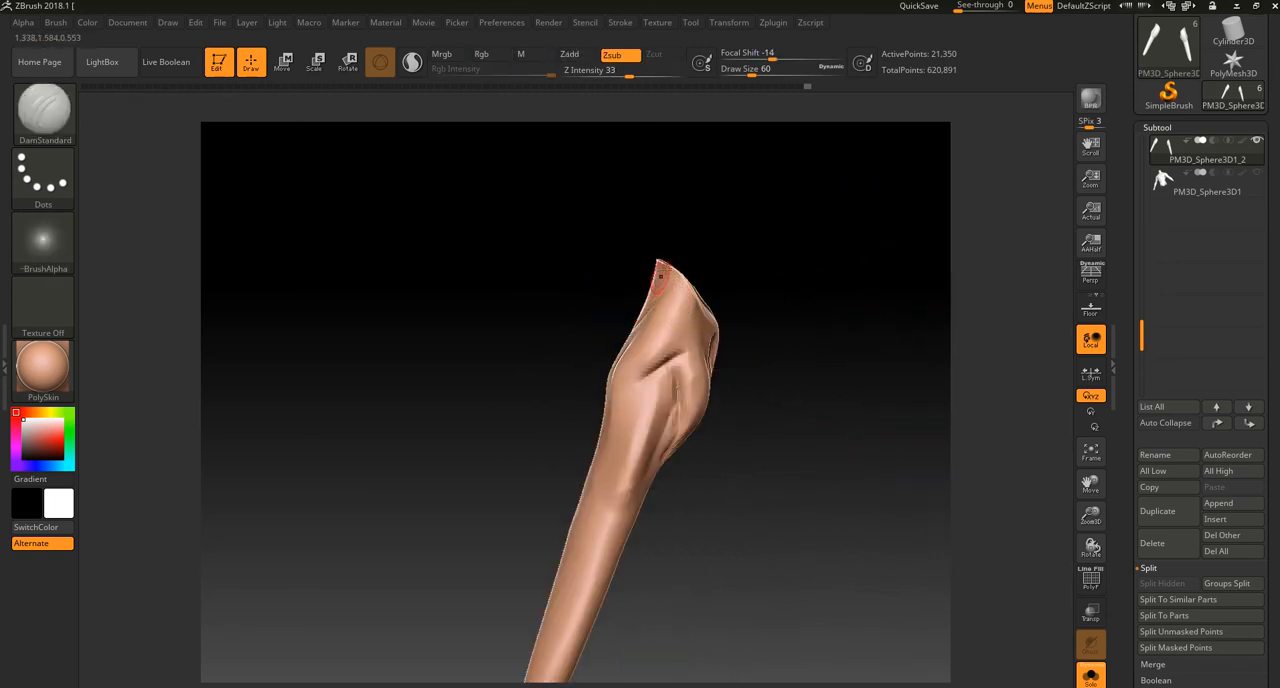
Step: Carve the groove along the front edge of the triceps on the outer side of the upper arms
left_click_drag(700, 256, 762, 250)
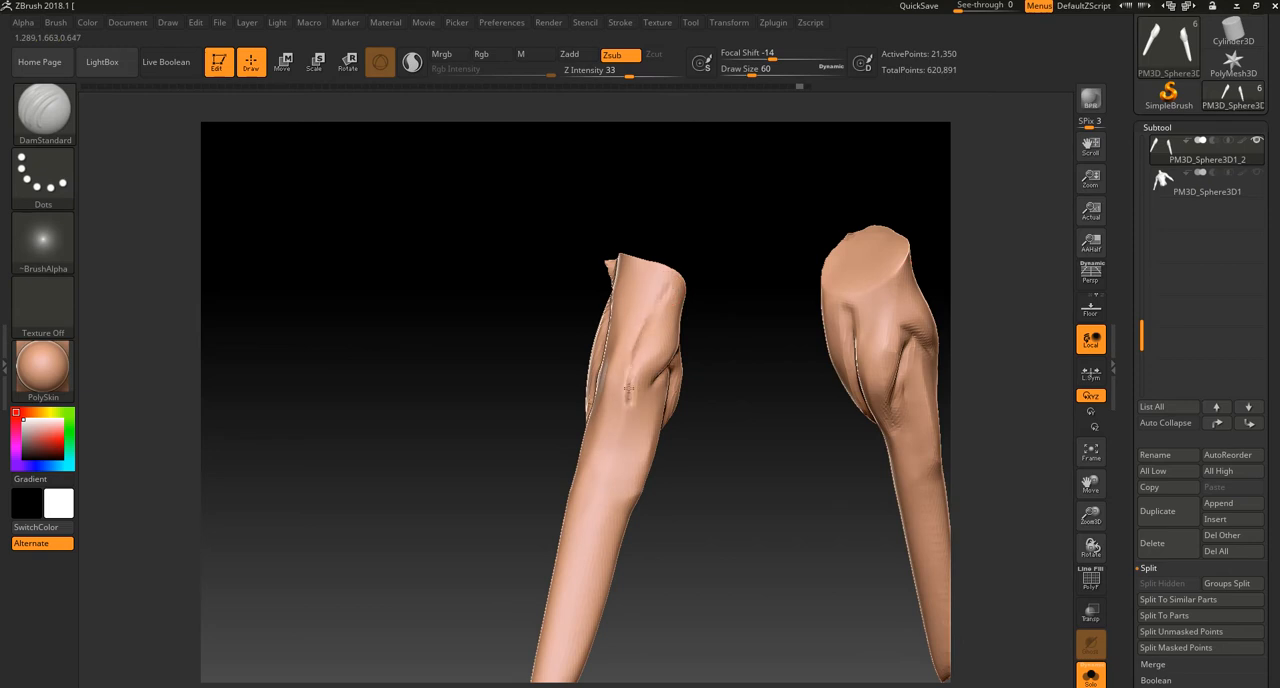
left_click_drag(666, 291, 634, 374)
left_click_drag(703, 262, 729, 243)
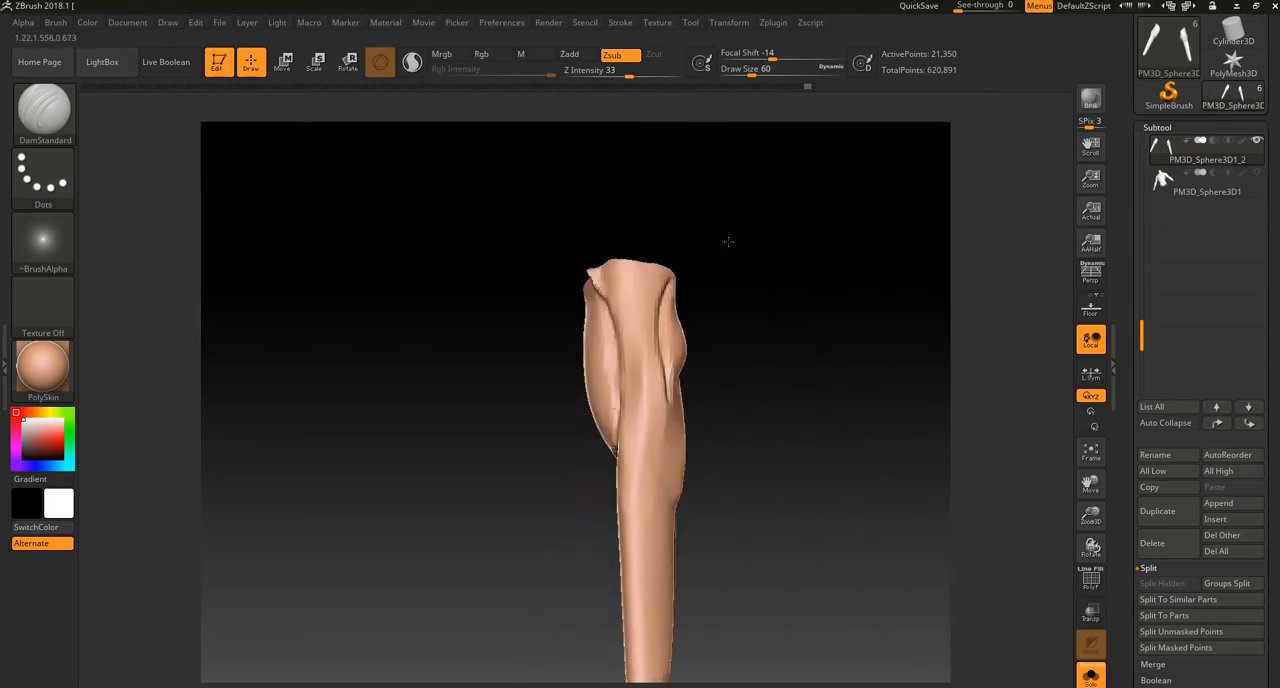
right_click_drag(757, 251, 657, 289, "ctrl")
mouse_move(666, 268)
left_mouse_down()
mouse_move(643, 358)
mouse_move(655, 415)
left_mouse_up()
key("ctrl+z")
mouse_move(664, 288)
left_mouse_down()
mouse_move(640, 370)
mouse_move(656, 478)
left_mouse_up()
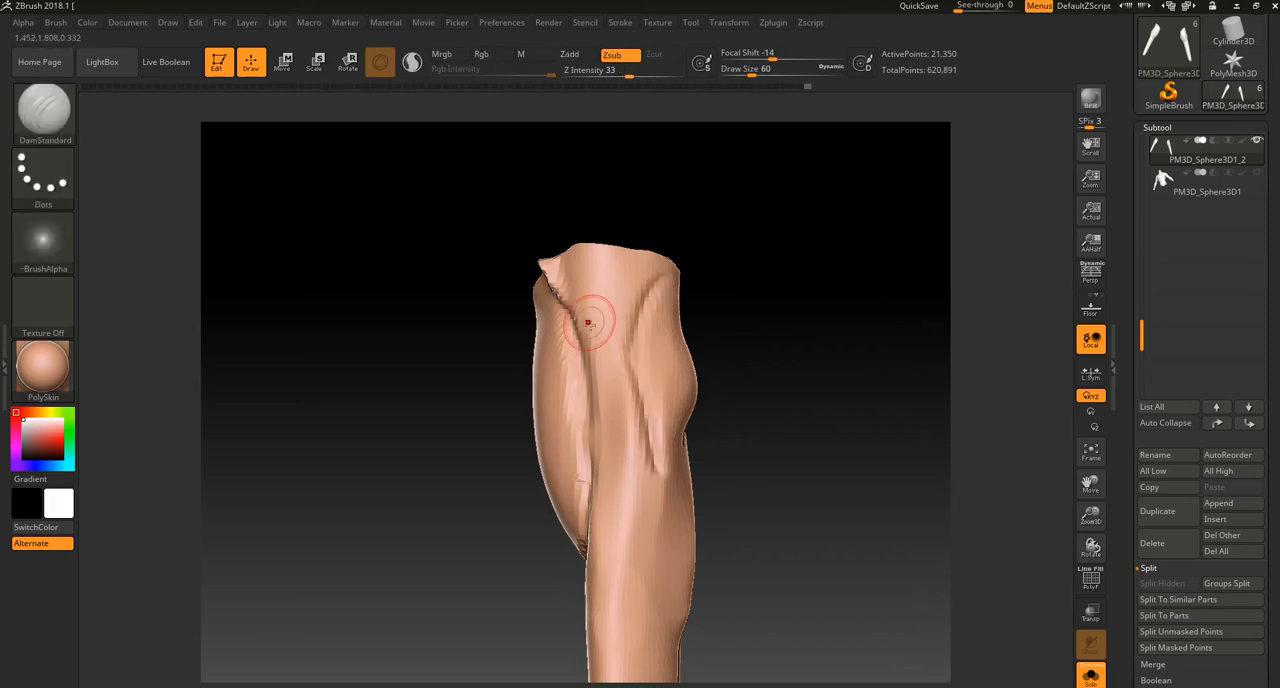
Step: Shift the biceps groove toward the triceps with Move Topological at draw size 124, and smooth the outer upper arm
left_click(43, 108)
left_click(514, 124)
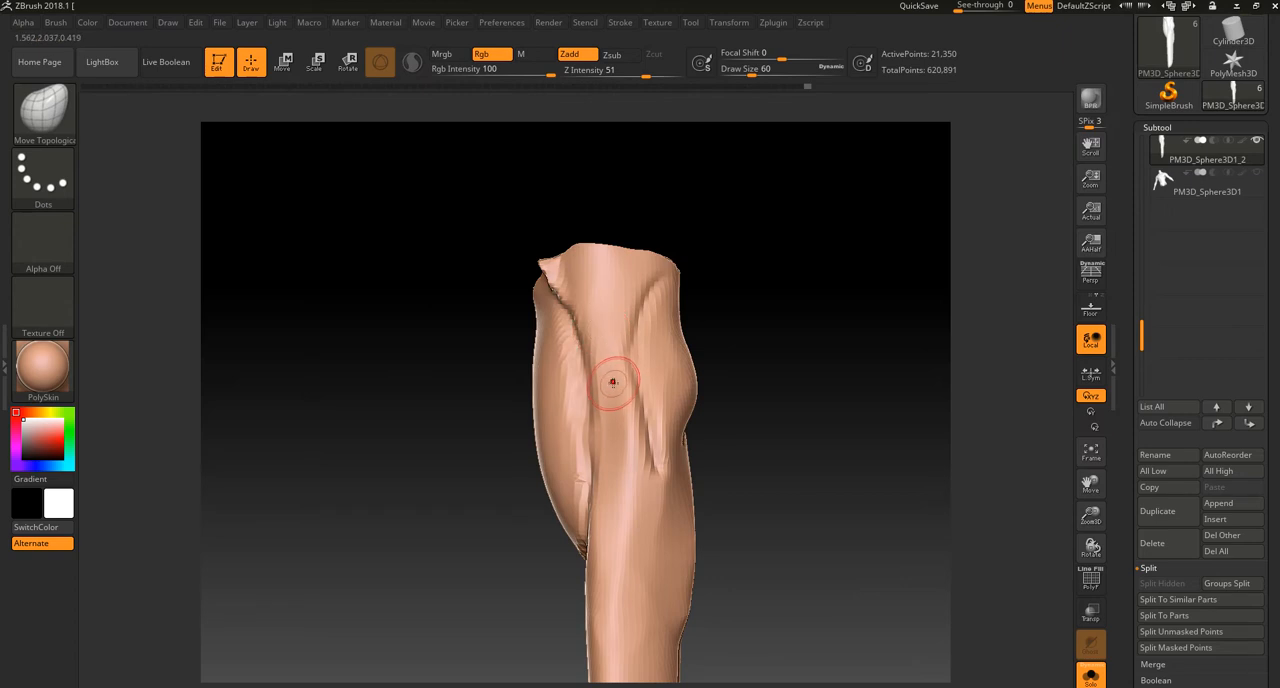
key("bracketright")
left_click_drag(584, 330, 605, 386)
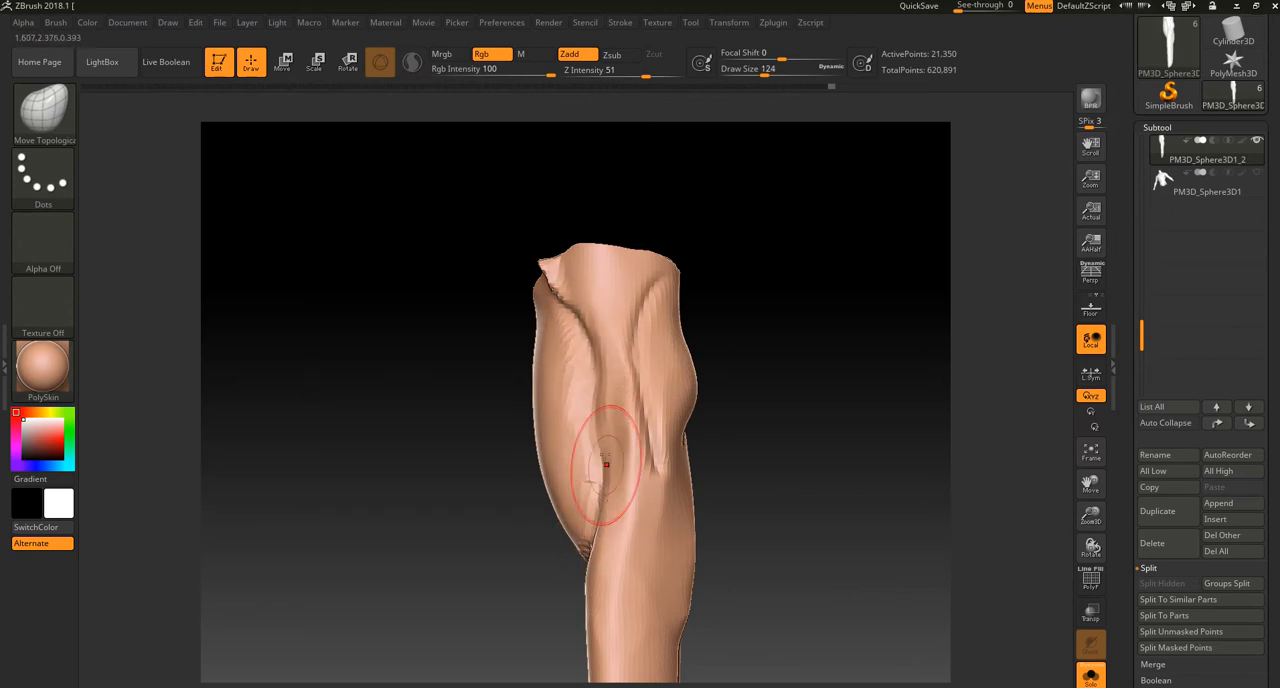
key("shift")
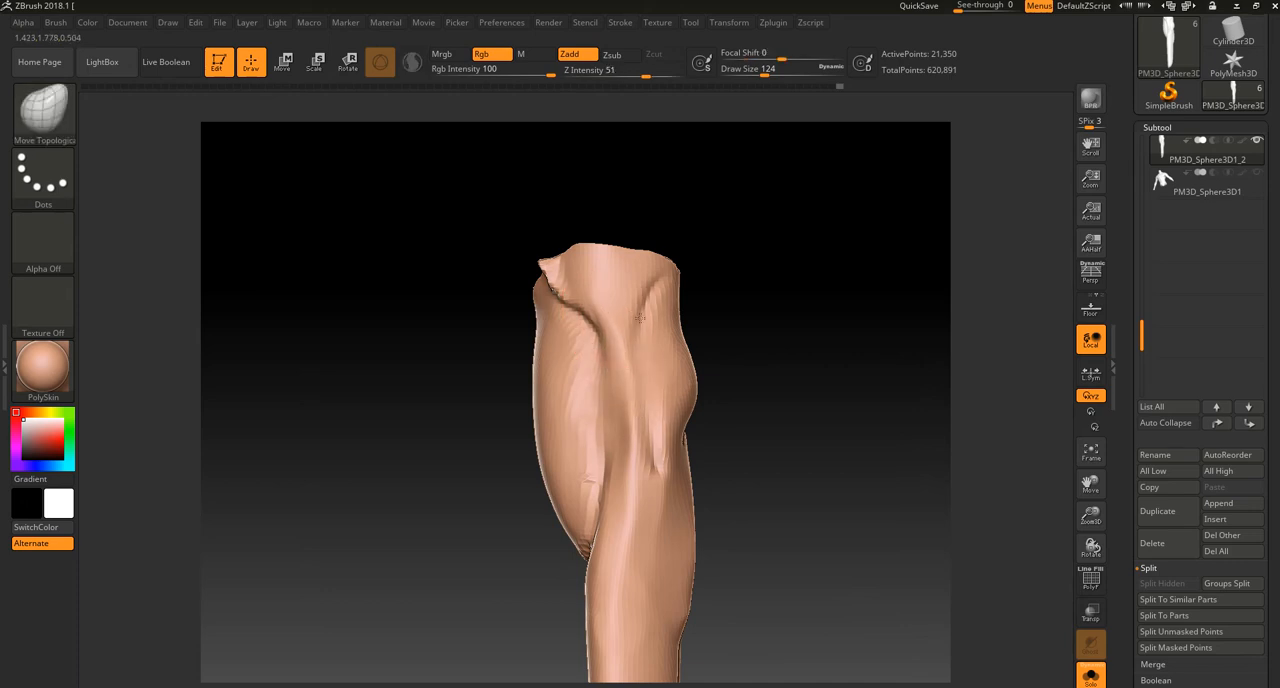
Step: Remesh the isolated arms and show the torso and head again
key("ctrl+shift")
left_click(825, 405, "ctrl+shift")
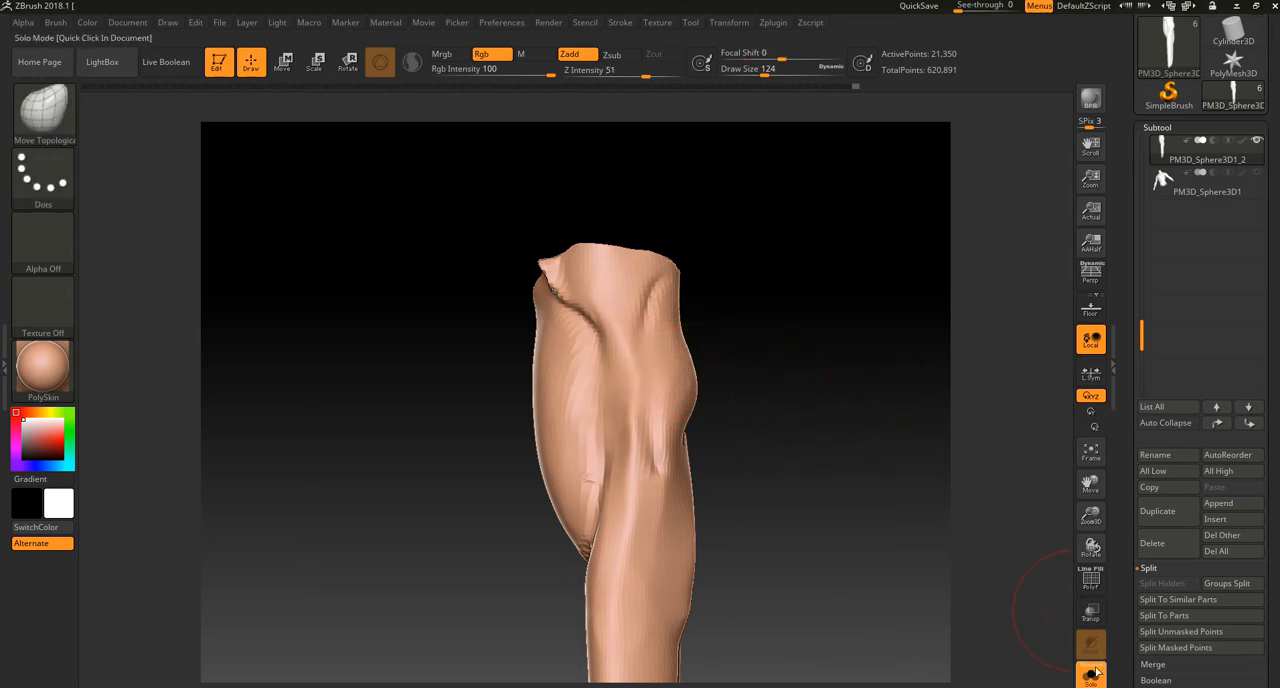
left_click(1091, 675)
right_click_drag(880, 500, 806, 397, "ctrl")
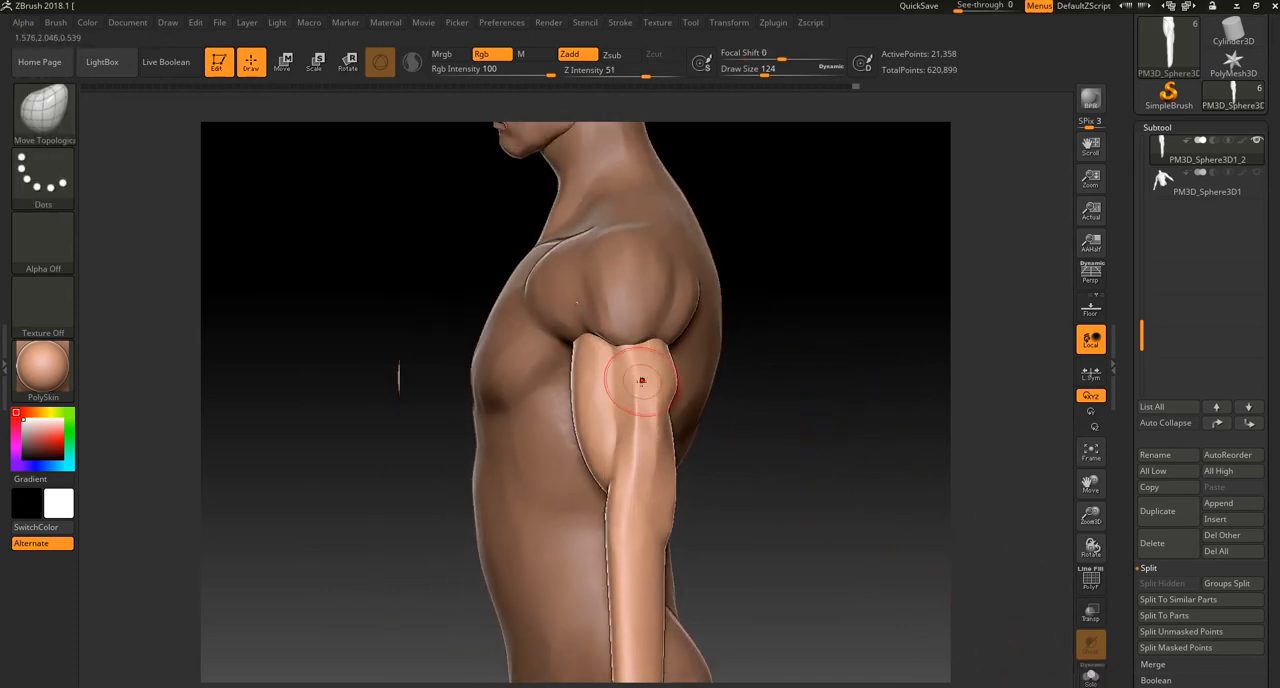
Step: Reshape the back of the upper arms below the rear deltoid with Move Topological, fitting the triceps to the shoulder
left_click_drag(720, 442, 660, 440)
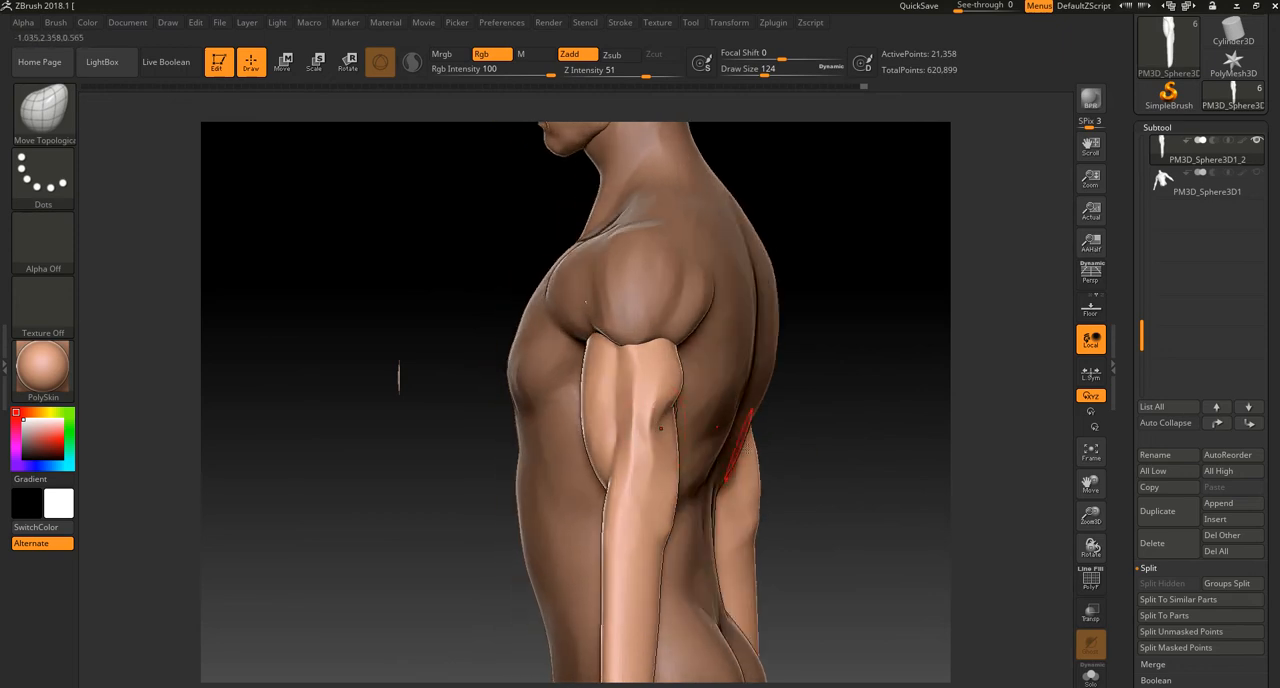
right_click_drag(740, 445, 663, 443)
left_click_drag(647, 472, 617, 467)
mouse_move(727, 432)
right_mouse_down()
mouse_move(731, 455)
mouse_move(710, 450)
mouse_move(715, 371)
right_mouse_up()
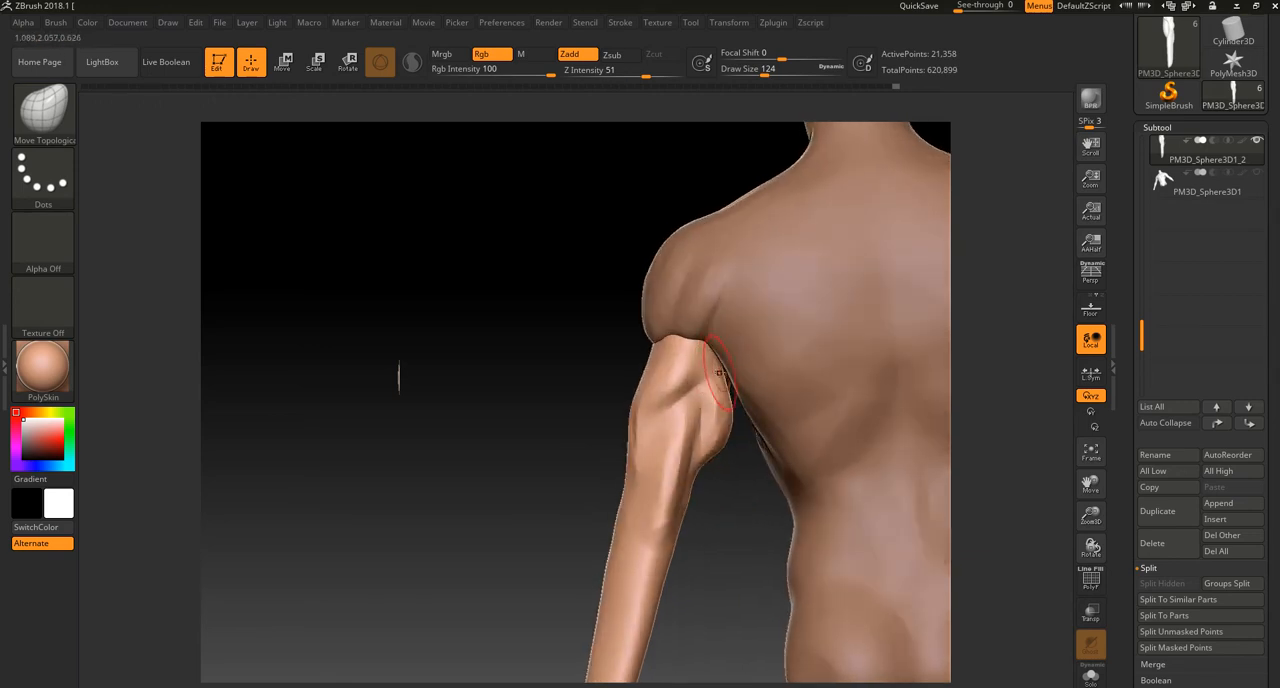
left_click_drag(677, 366, 686, 360)
left_click_drag(594, 424, 552, 450)
right_click_drag(680, 371, 695, 348)
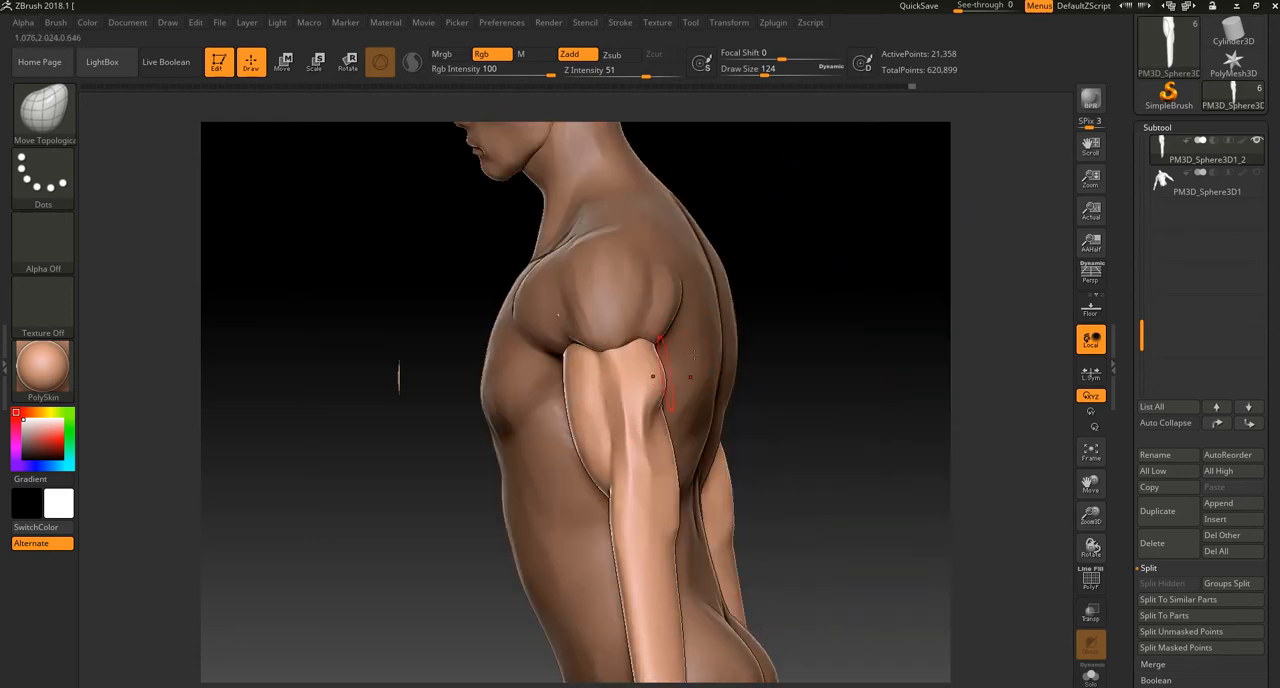
right_click_drag(626, 401, 656, 393)
Step: Adjust the inner contour of the triceps beside the armpit with Move Topological and smooth it
key("ctrl")
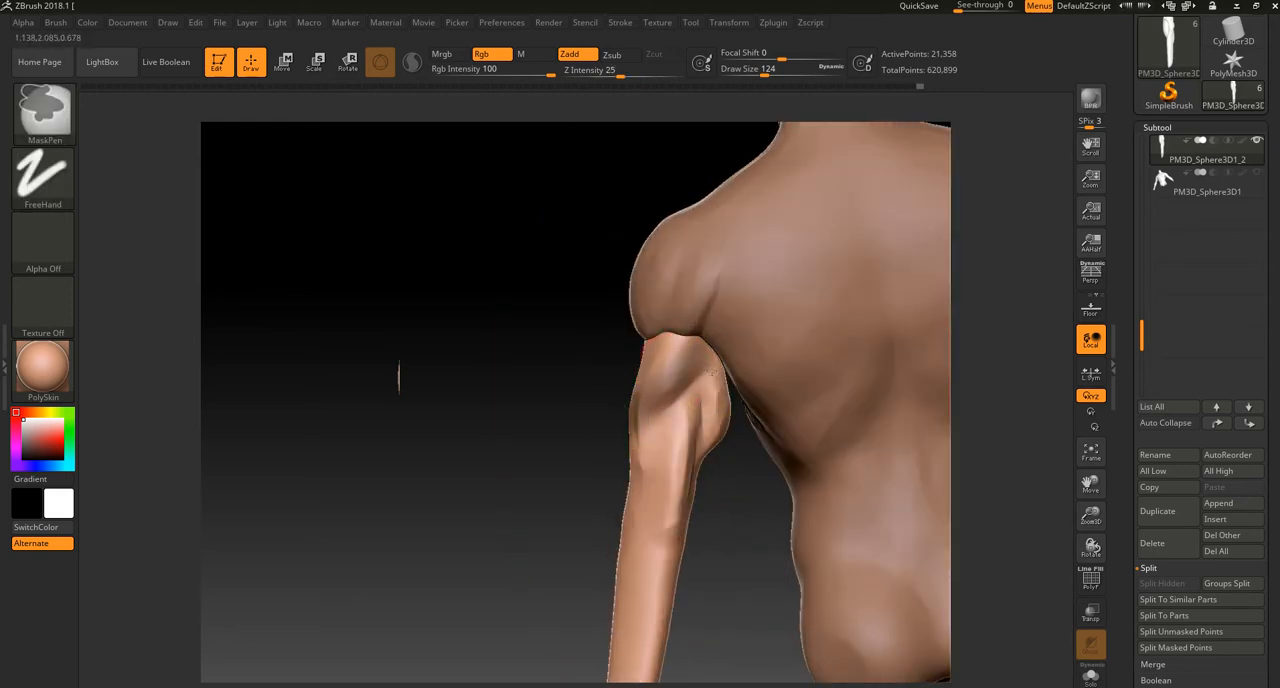
right_click_drag(743, 529, 735, 425)
key("ctrl+z")
left_click_drag(727, 455, 736, 413)
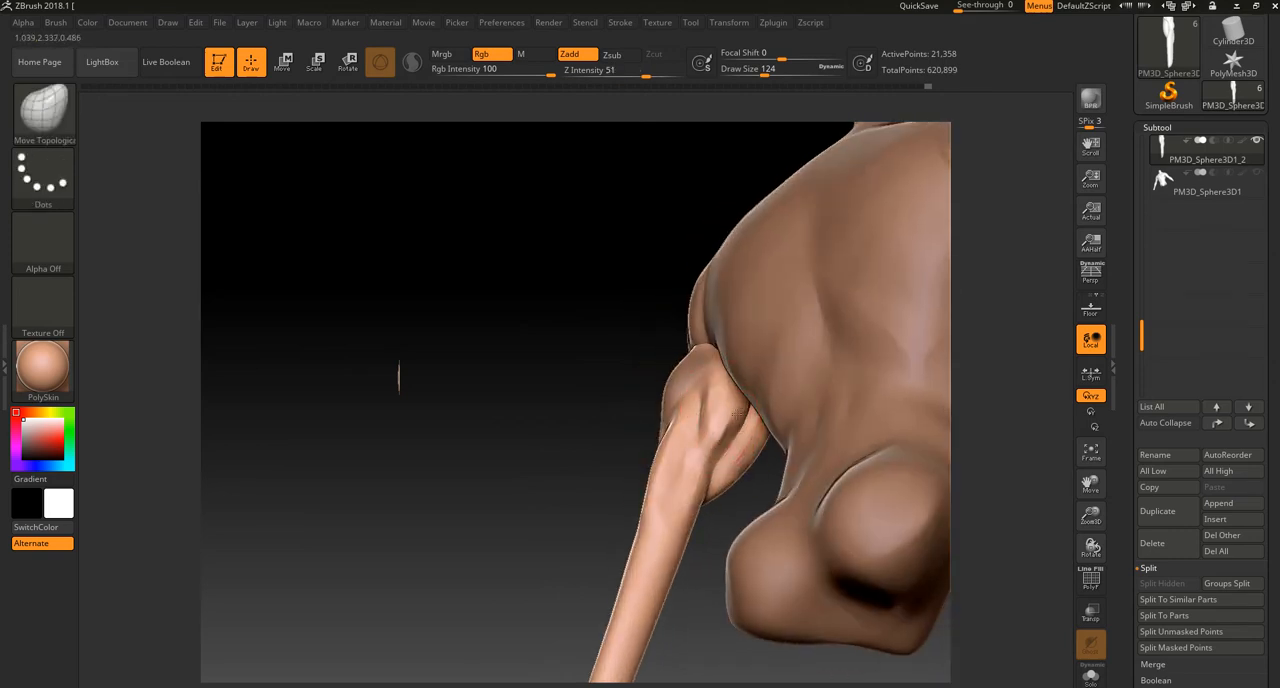
right_click_drag(741, 402, 729, 400)
key("shift")
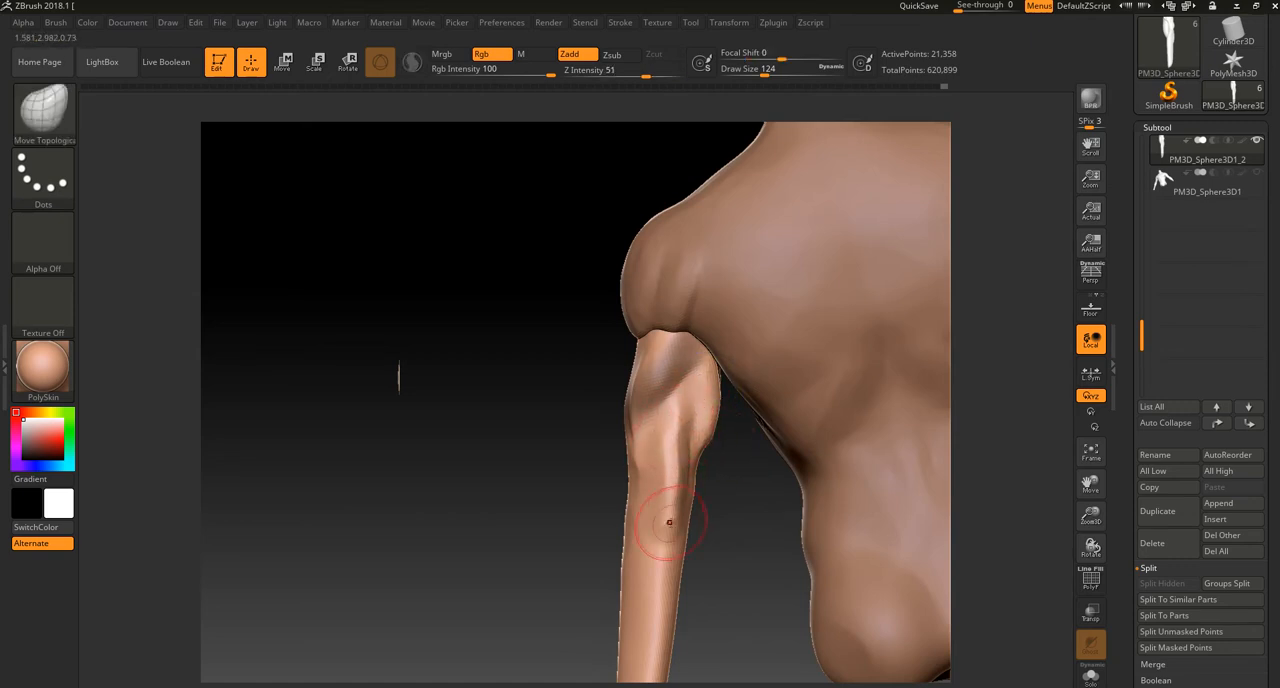
Step: Refine the outer triceps and the top of the upper arms under the deltoid, and remesh the arms
left_click_drag(551, 483, 596, 534, "ctrl")
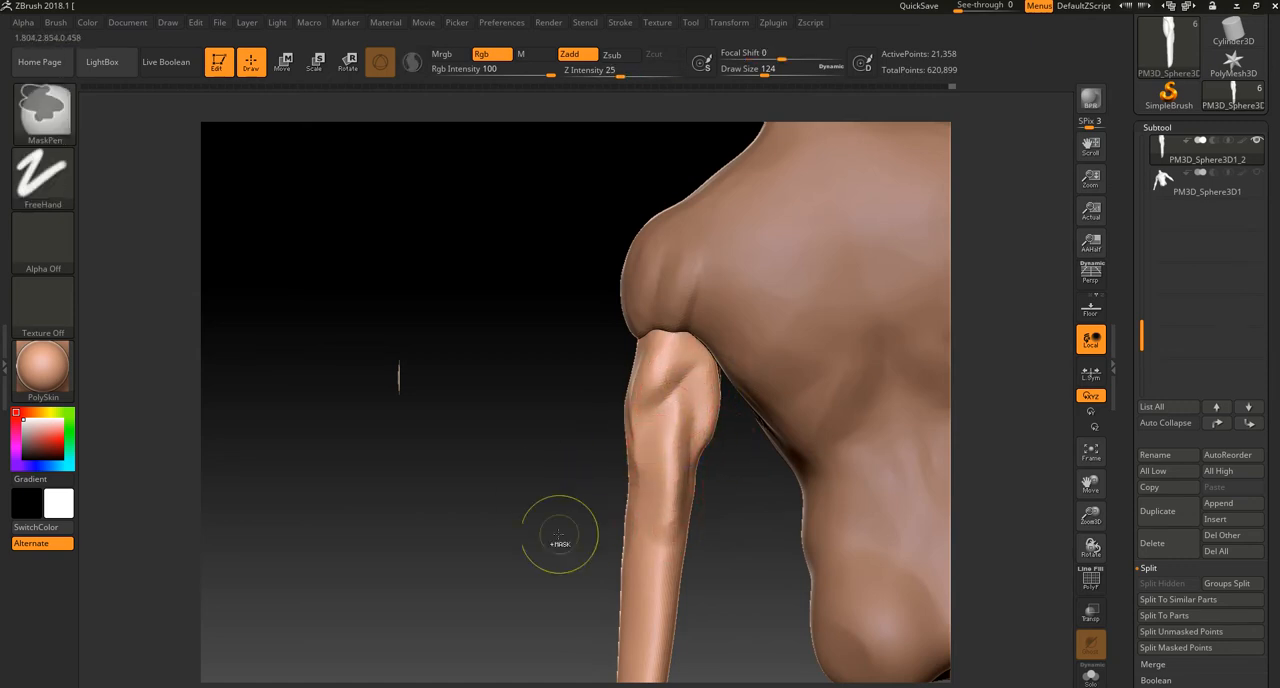
mouse_move(677, 426)
left_mouse_down()
mouse_move(669, 434)
mouse_move(669, 421)
left_mouse_up()
mouse_move(551, 534)
left_mouse_down()
mouse_move(714, 374)
mouse_move(712, 436)
left_mouse_up()
left_click_drag(642, 370, 648, 334, "shift")
key("ctrl+z")
key("ctrl+z")
left_click_drag(672, 362, 656, 346)
left_click_drag(742, 347, 727, 361)
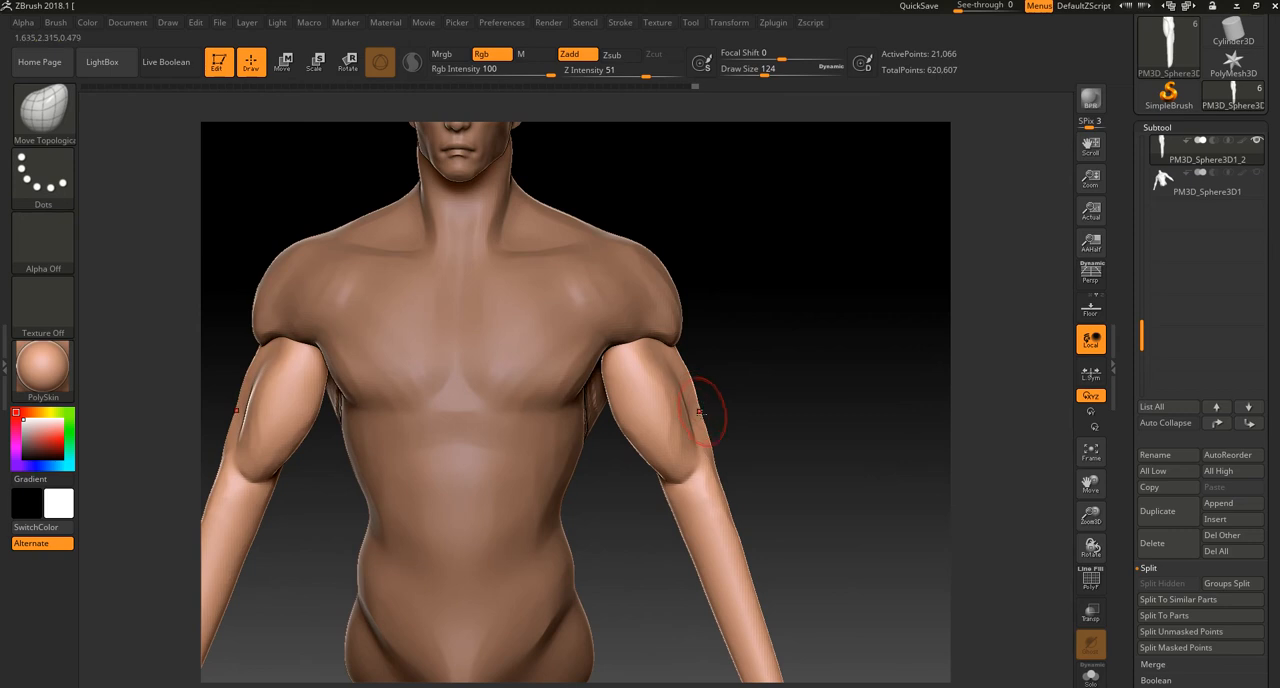
Step: Adjust the outer edge of the upper arms below the deltoid, remesh, and check the whole figure from the front
mouse_move(684, 371)
left_mouse_down("shift")
mouse_move(695, 412)
mouse_move(684, 421)
mouse_move(749, 383)
mouse_move(612, 373)
left_mouse_up("shift")
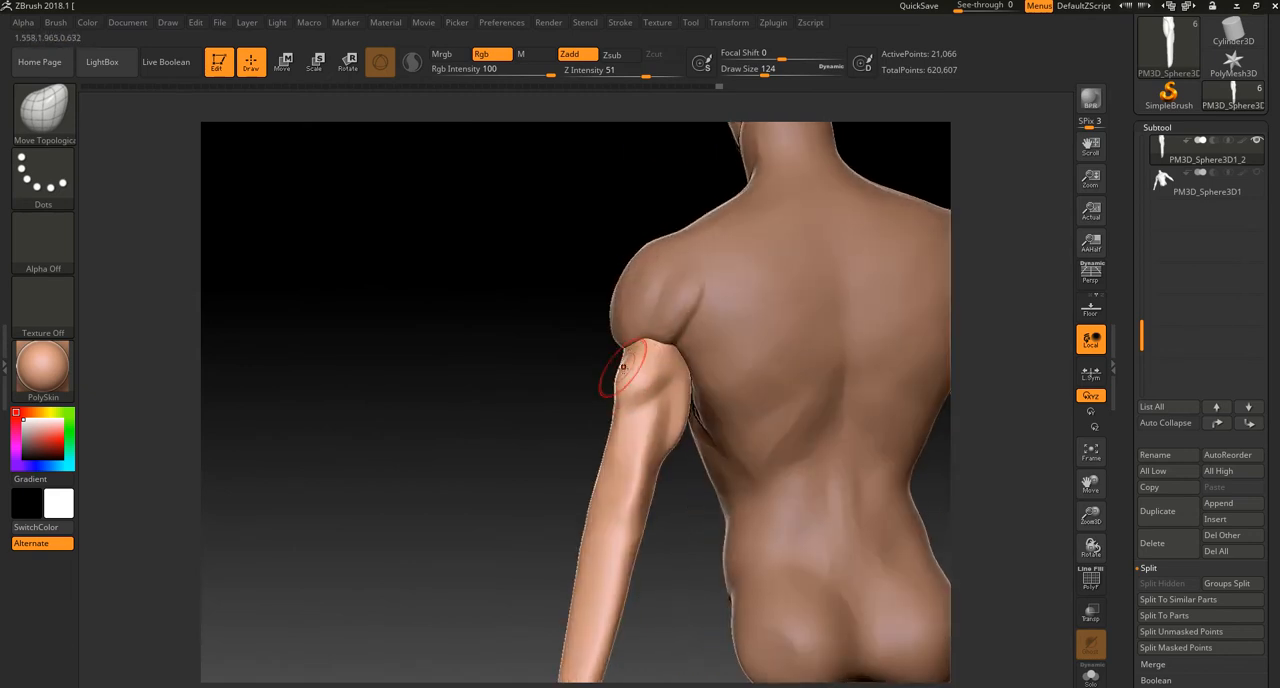
mouse_move(509, 460)
left_mouse_down("ctrl")
mouse_move(484, 504)
mouse_move(600, 494)
left_mouse_up("ctrl")
mouse_move(638, 381)
left_mouse_down()
mouse_move(615, 383)
mouse_move(666, 366)
mouse_move(617, 396)
mouse_move(743, 349)
mouse_move(799, 350)
left_mouse_up()
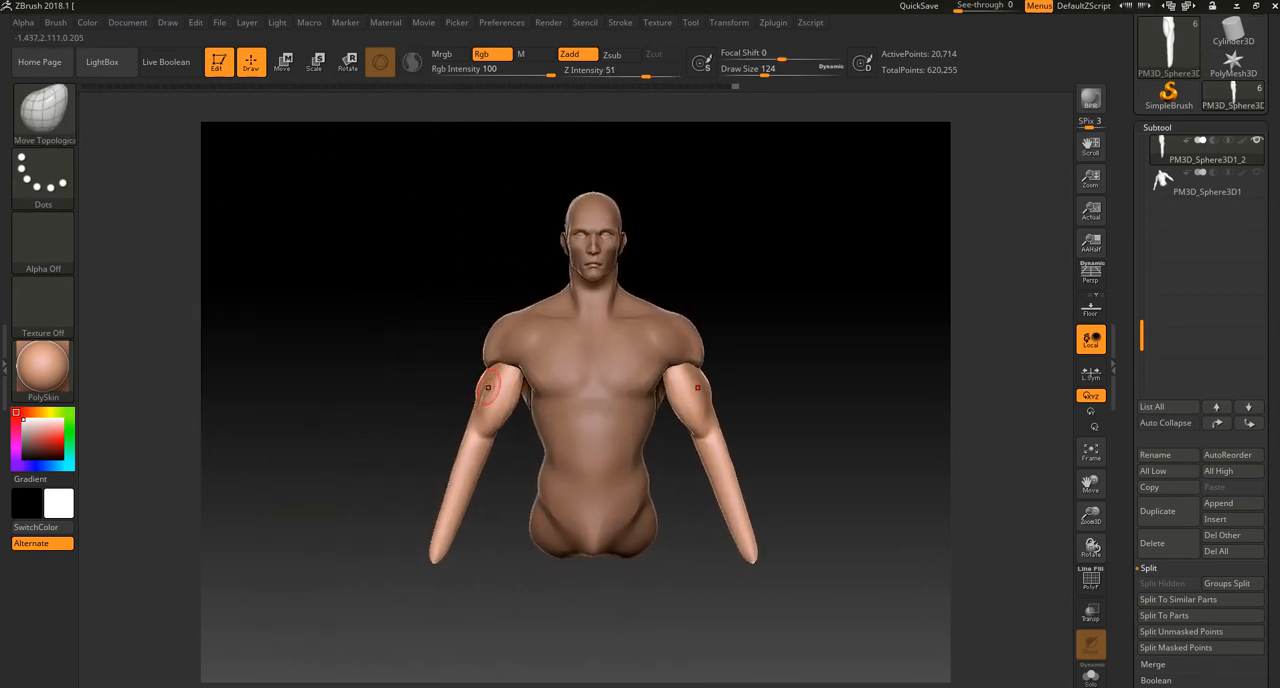
left_click_drag(490, 510, 496, 545, "alt")
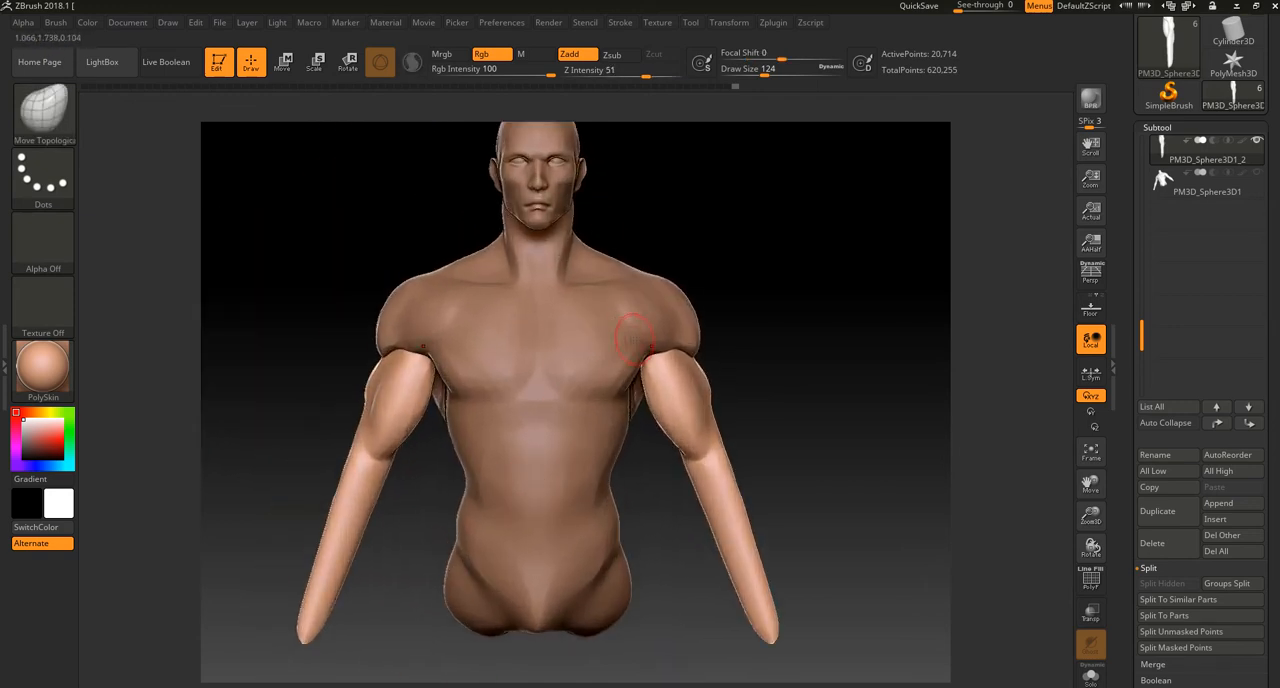
Step: Adjust the inner contour and front of the upper arms with Move Topological at draw size 248, checking from the side and front
mouse_move(646, 441)
left_mouse_down()
mouse_move(659, 412)
mouse_move(698, 421)
left_mouse_up()
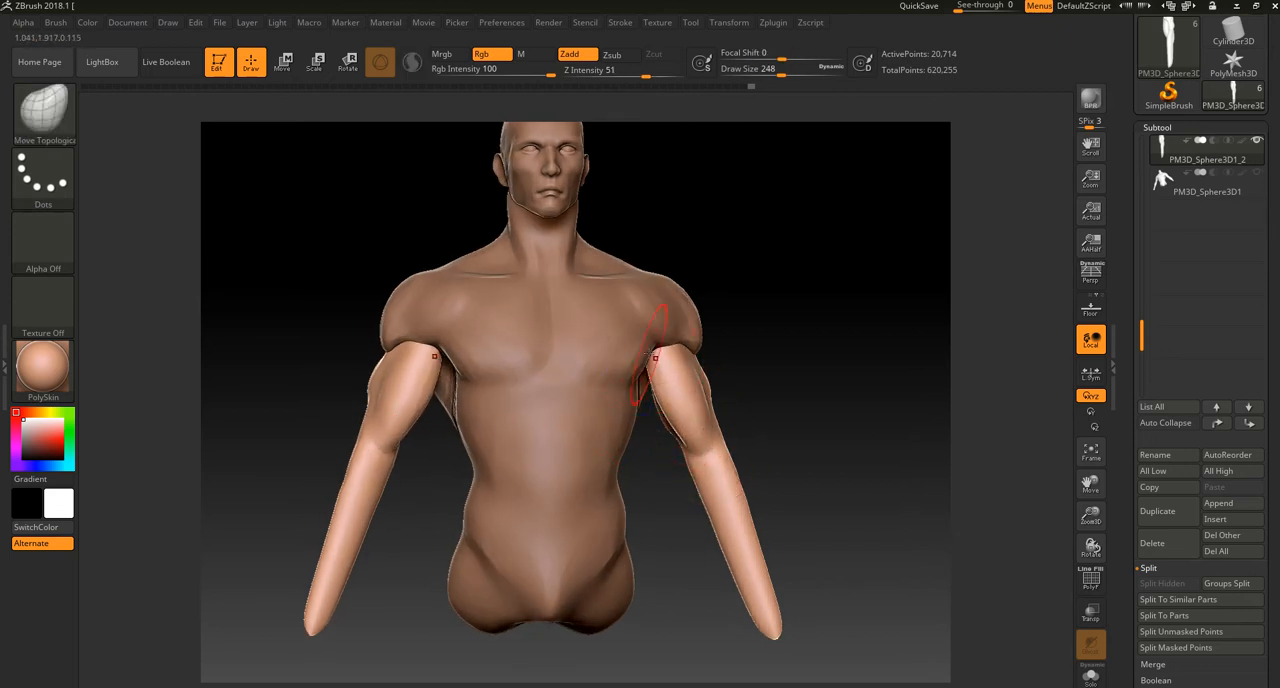
left_click_drag(775, 306, 772, 341, "alt")
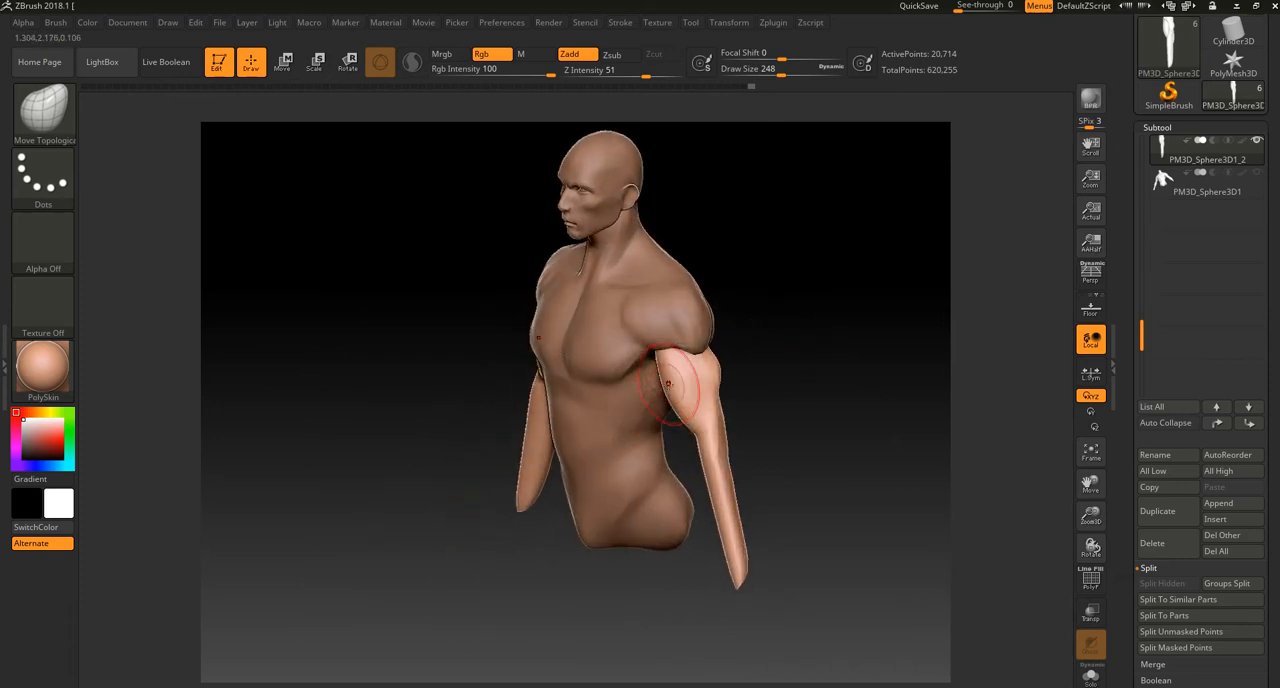
left_click_drag(671, 364, 688, 380, "shift")
left_click_drag(774, 334, 822, 311)
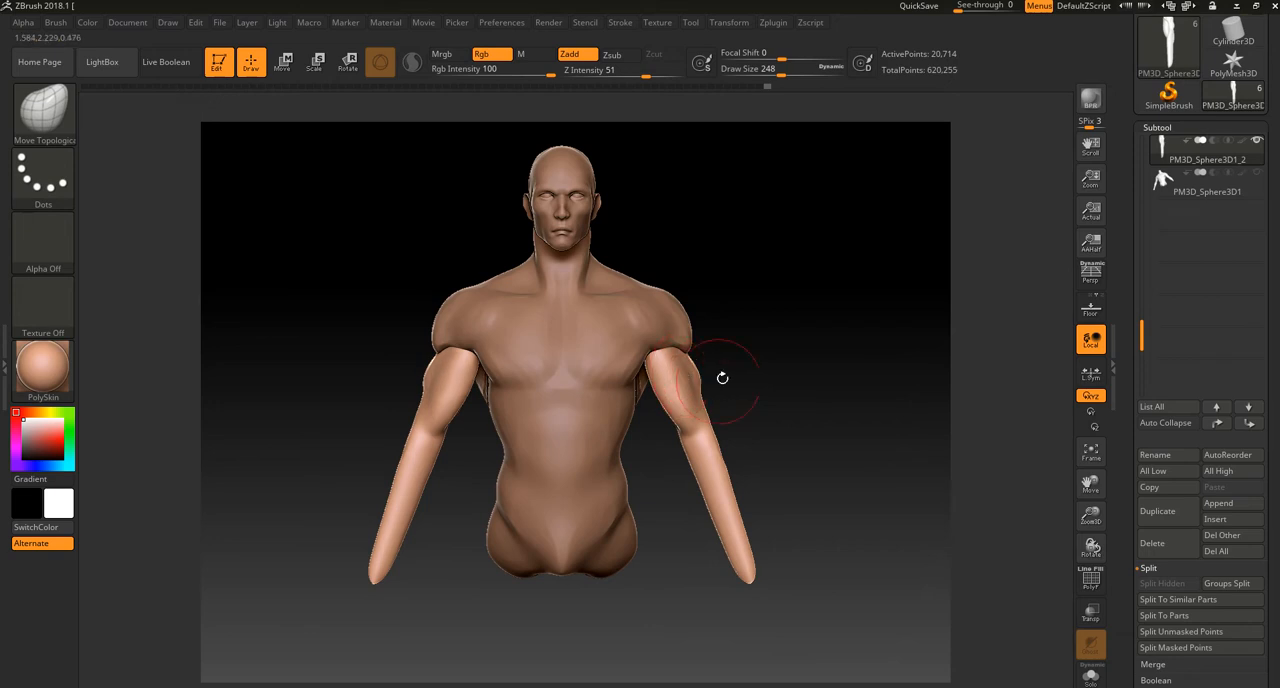
left_click_drag(716, 382, 706, 418, "alt")
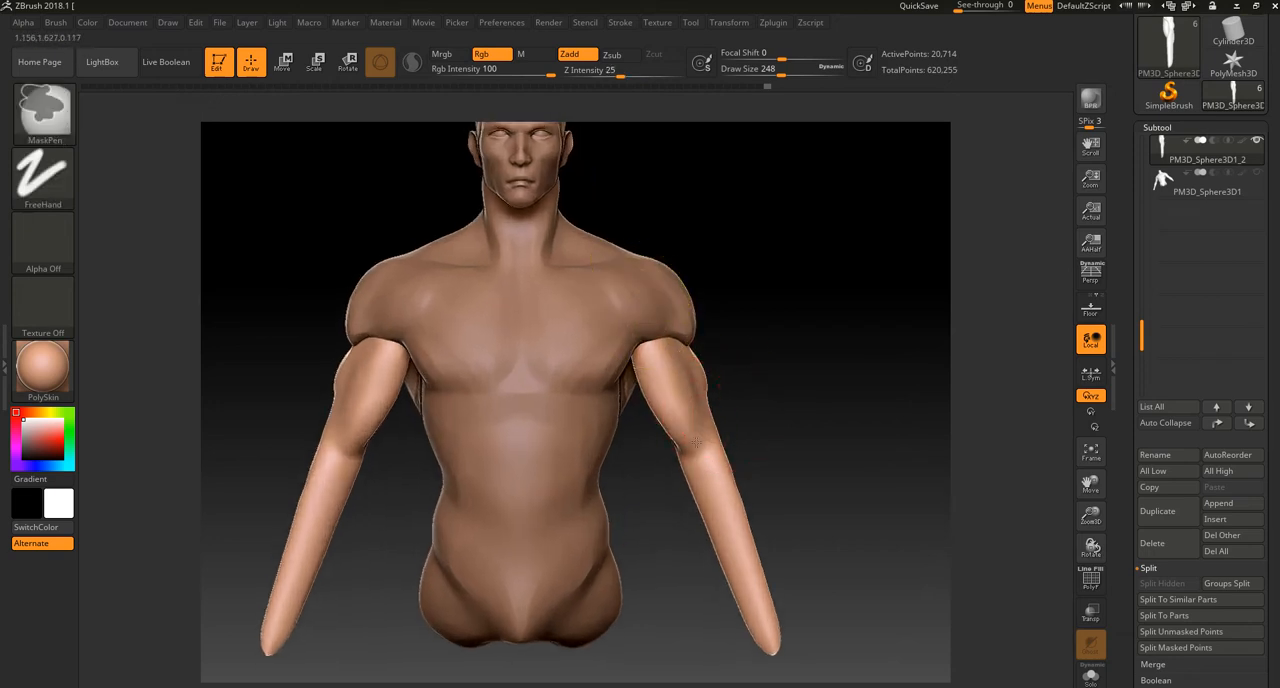
left_click_drag(730, 303, 738, 284, "alt")
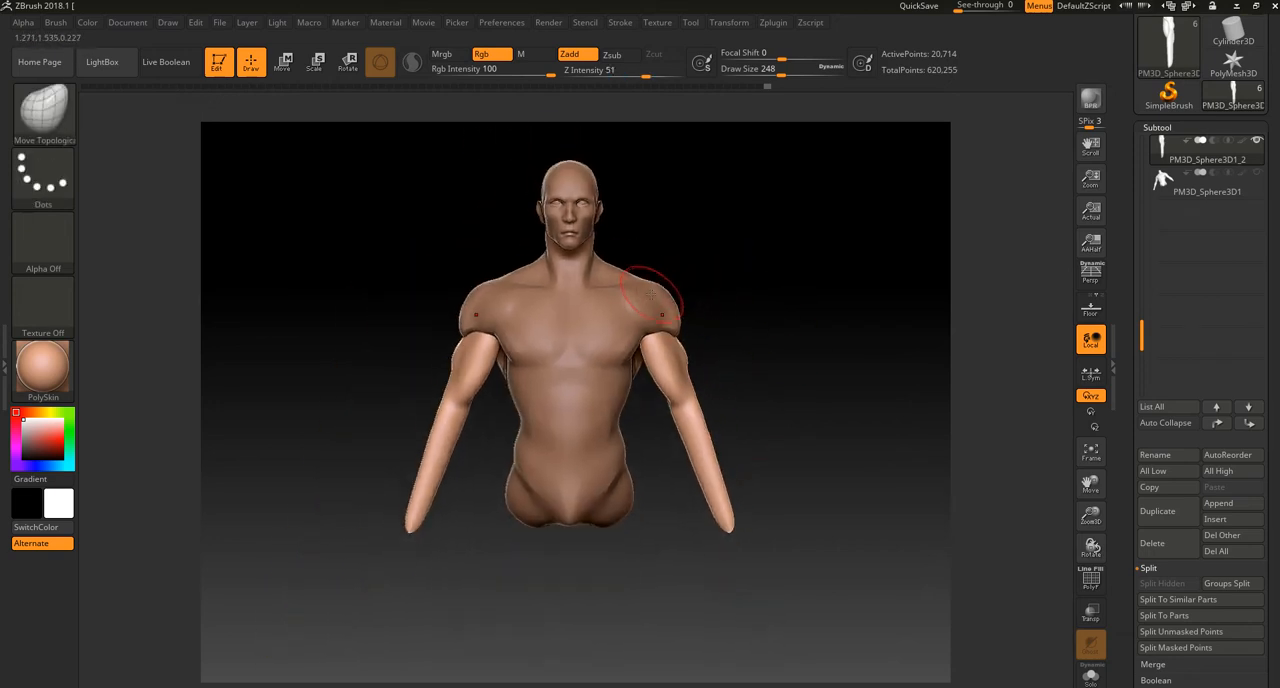
left_click_drag(646, 303, 686, 384, "ctrl")
left_click_drag(650, 302, 678, 352, "ctrl")
left_click_drag(693, 405, 728, 520, "ctrl")
key("ctrl+z")
key("ctrl+z")
left_click_drag(659, 349, 736, 515, "ctrl")
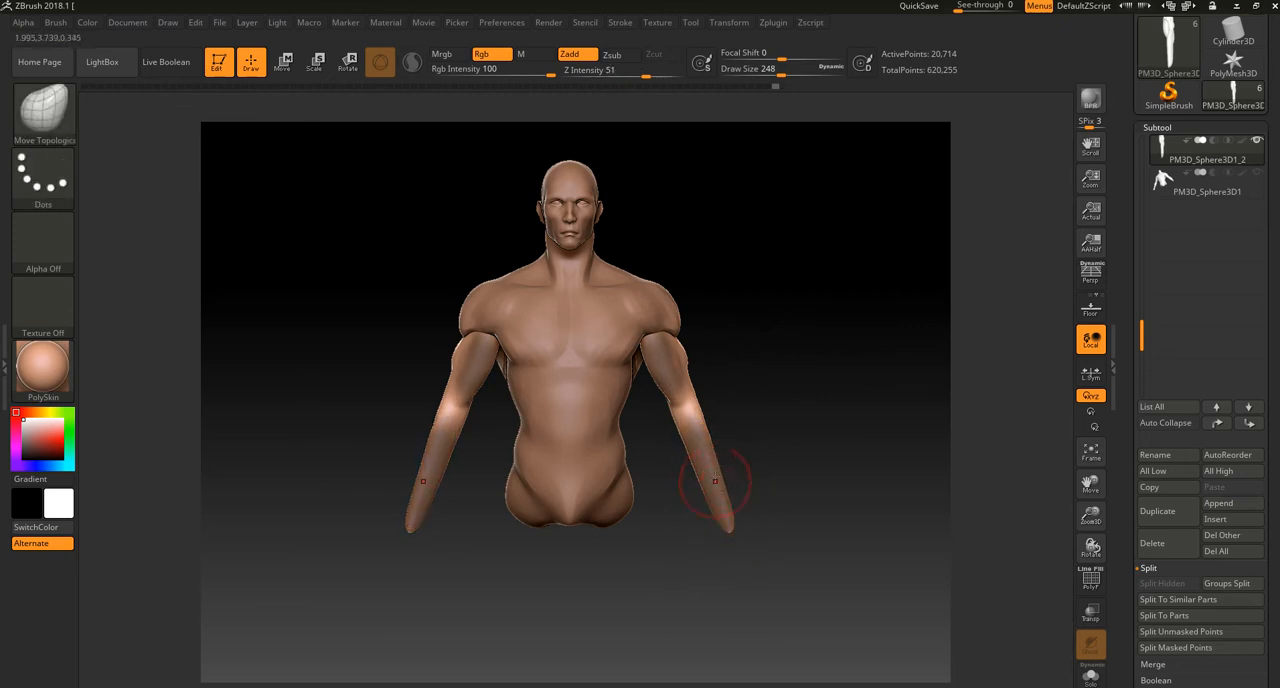
left_click(737, 512, "ctrl")
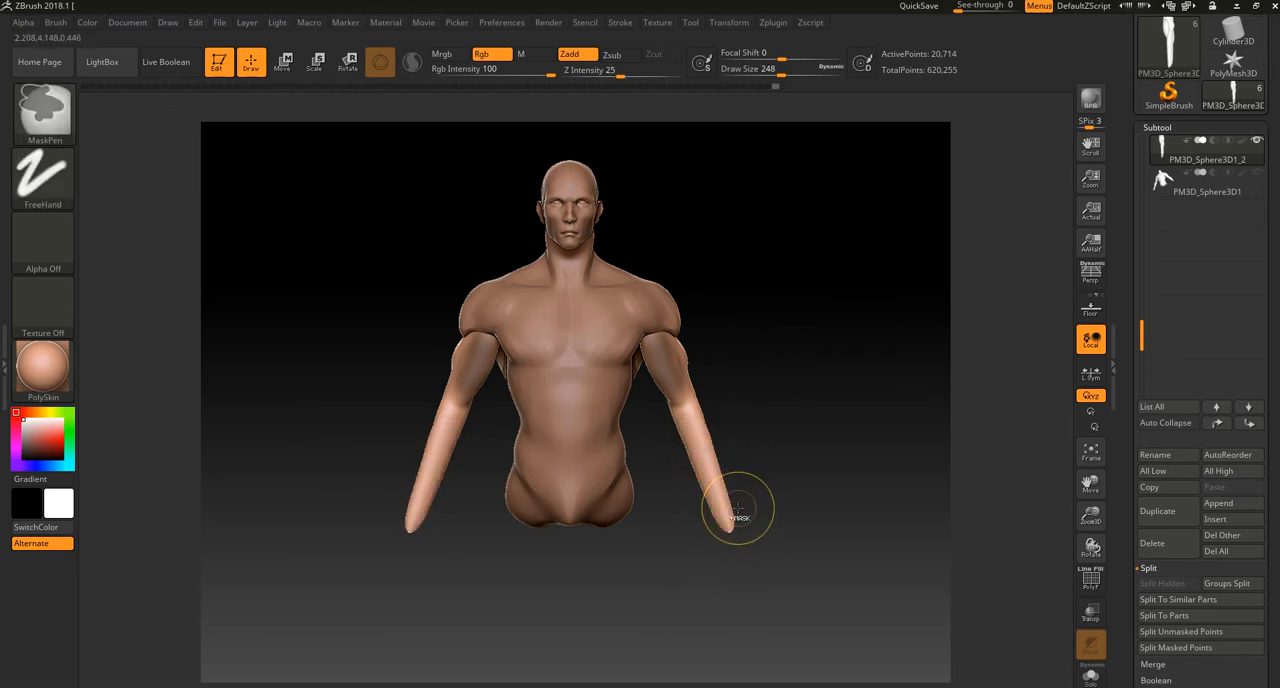
Step: Refine the upper arm's contour toward the elbow with Move Topological, checking it from the front, side and back
mouse_move(648, 290)
left_mouse_down("ctrl")
mouse_move(663, 340)
mouse_move(645, 309)
left_mouse_up("ctrl")
left_click_drag(665, 368, 682, 390, "ctrl")
mouse_move(774, 383)
left_mouse_down("alt")
mouse_move(762, 350)
mouse_move(757, 423)
mouse_move(660, 406)
mouse_move(666, 614)
mouse_move(776, 577)
mouse_move(808, 408)
mouse_move(750, 422)
mouse_move(760, 378)
mouse_move(781, 369)
left_mouse_up("alt")
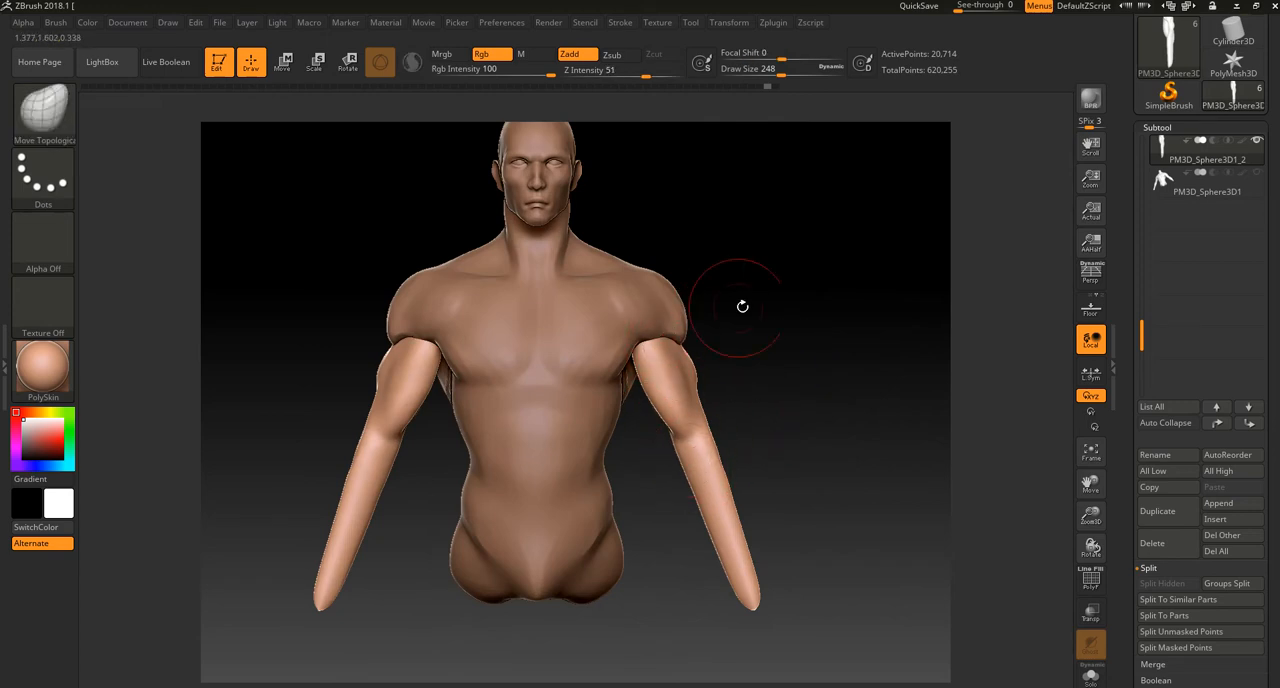
left_click_drag(719, 308, 675, 333)
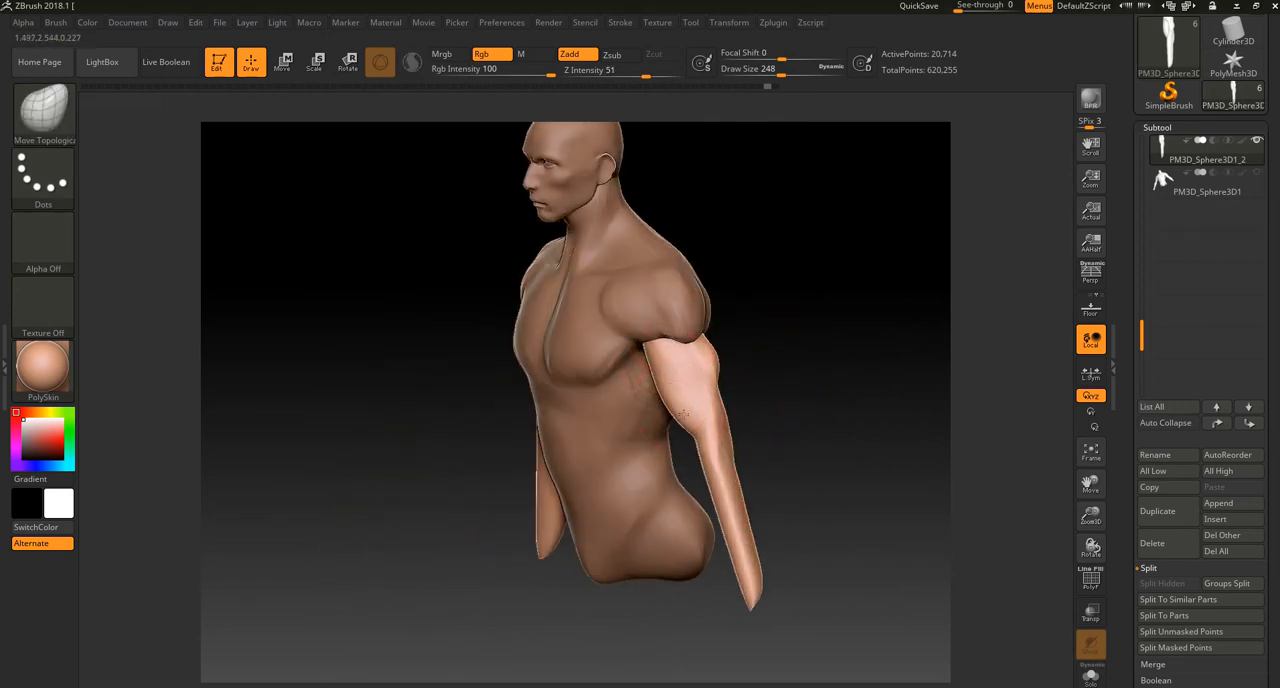
left_click_drag(776, 353, 614, 350)
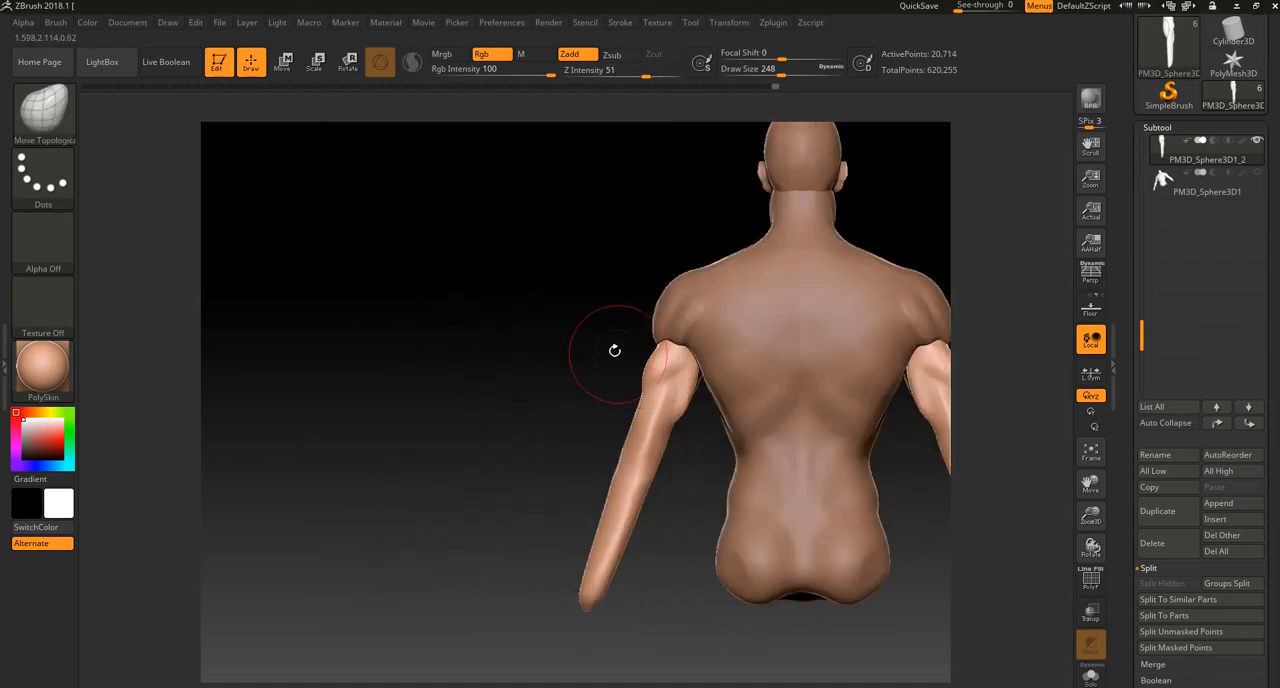
Step: Build up the elbow and lower triceps at the back of the arms with ClayBuildup at draw size 124
key("b")
left_click(173, 340)
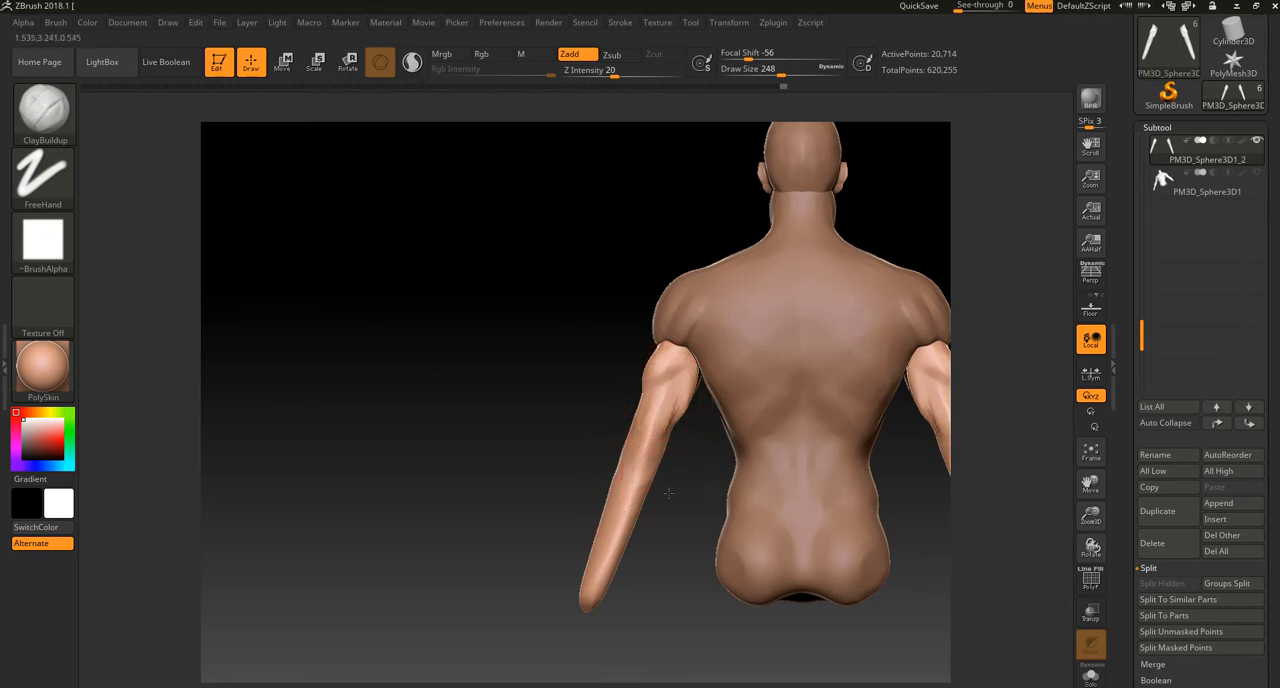
right_click_drag(670, 488, 643, 523, "ctrl")
key("bracketleft")
key("bracketleft")
key("bracketleft")
key("bracketleft")
key("bracketleft")
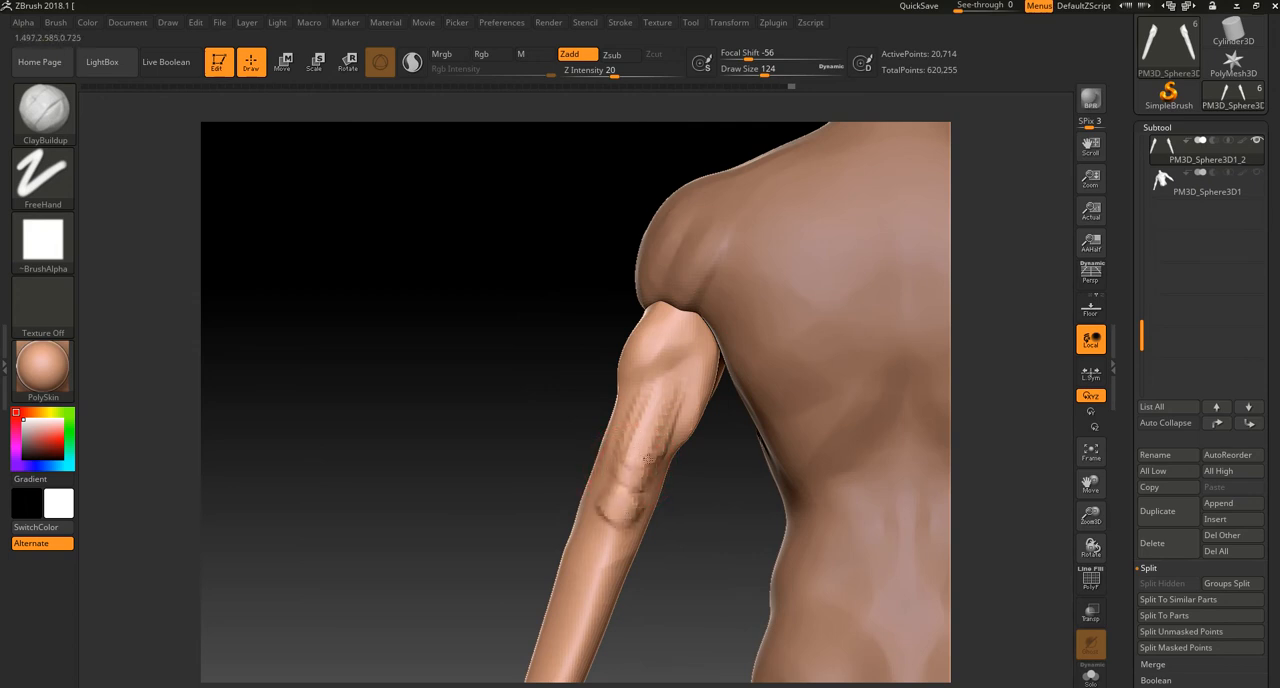
mouse_move(620, 475)
left_mouse_down()
mouse_move(643, 491)
mouse_move(608, 508)
left_mouse_up()
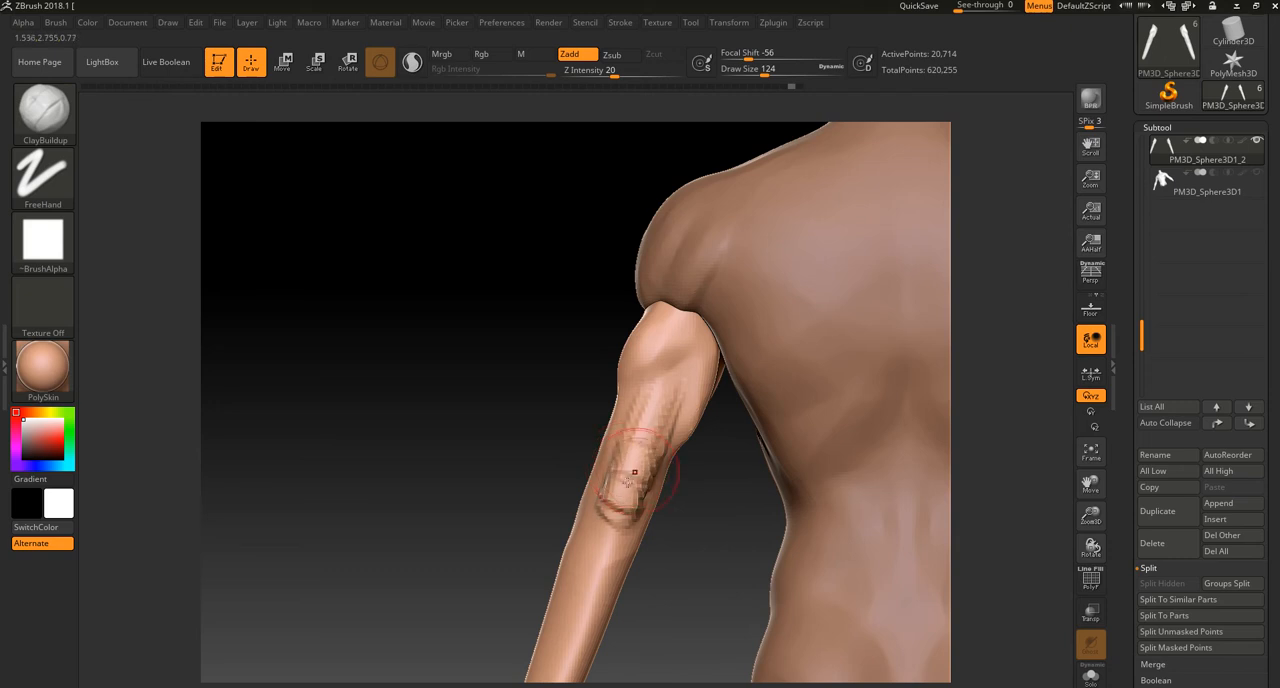
left_click_drag(636, 495, 608, 518)
Step: Remesh the arms, extend clay strokes along the triceps from the elbow toward the shoulder, and smooth and remesh them
mouse_move(512, 495)
left_mouse_down()
mouse_move(672, 484)
mouse_move(608, 463)
left_mouse_up()
key("ctrl+z")
left_click_drag(633, 585, 692, 586, "ctrl")
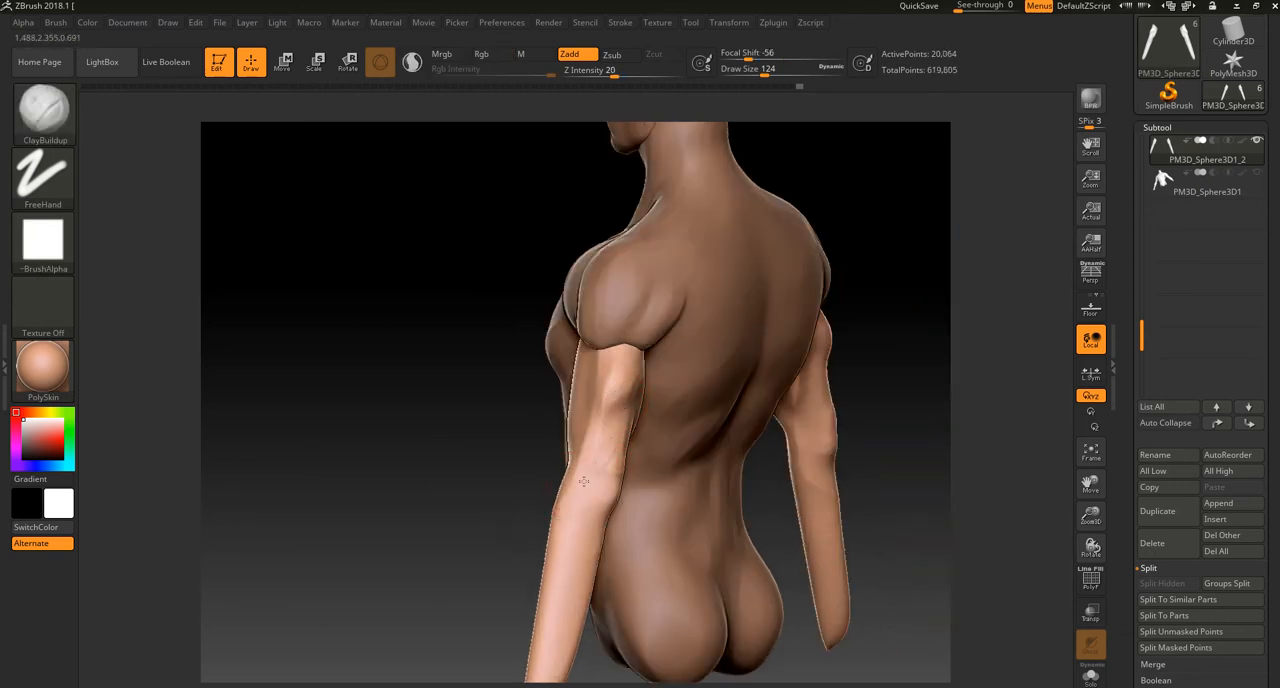
left_click_drag(483, 503, 650, 380, "alt")
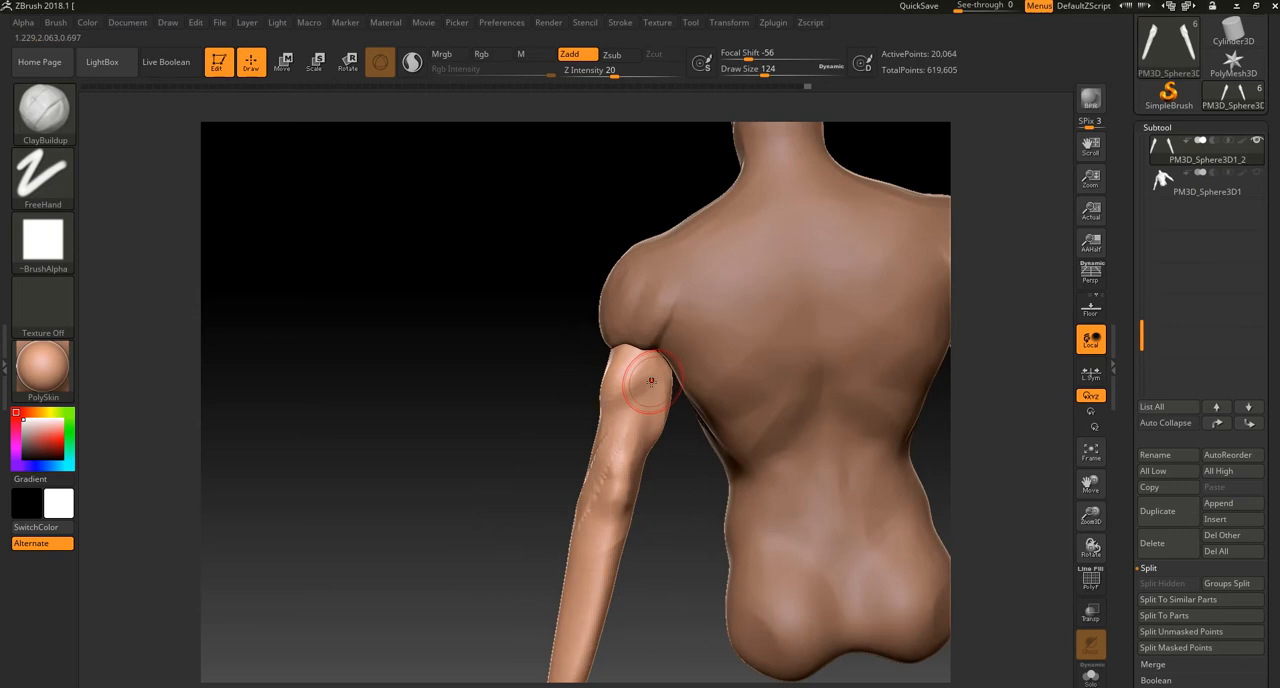
left_click_drag(541, 481, 630, 385)
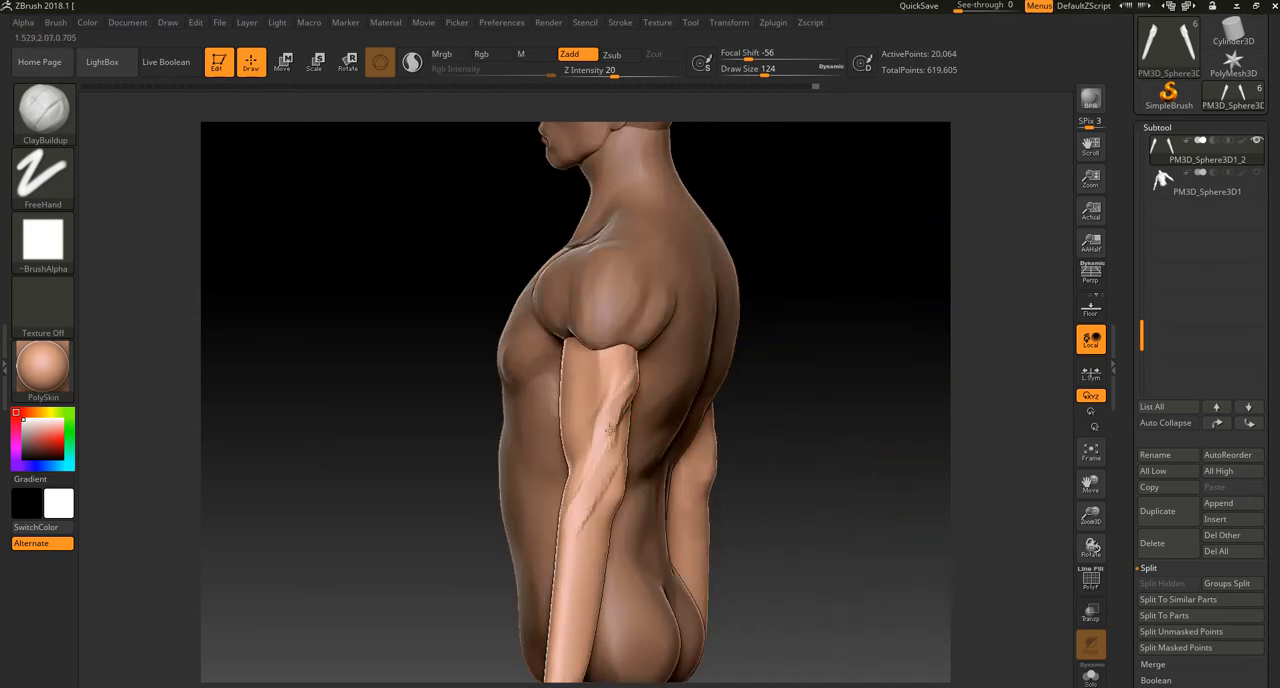
key("shift")
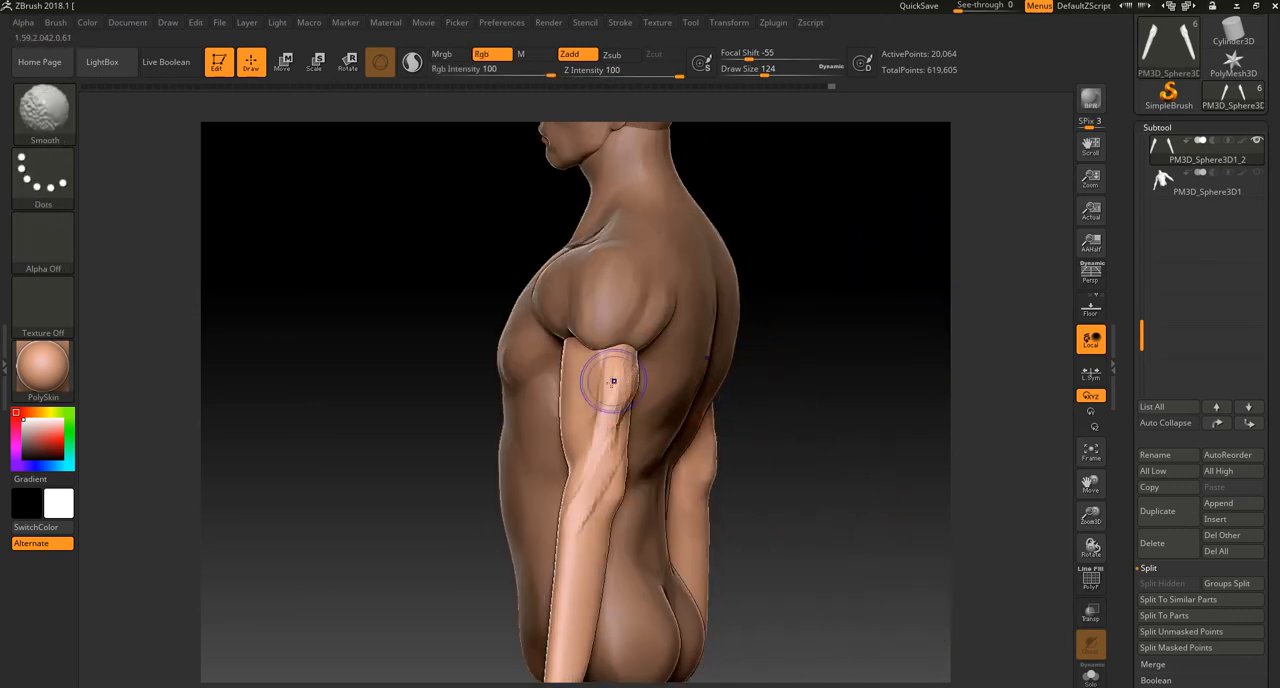
left_click_drag(791, 405, 632, 440)
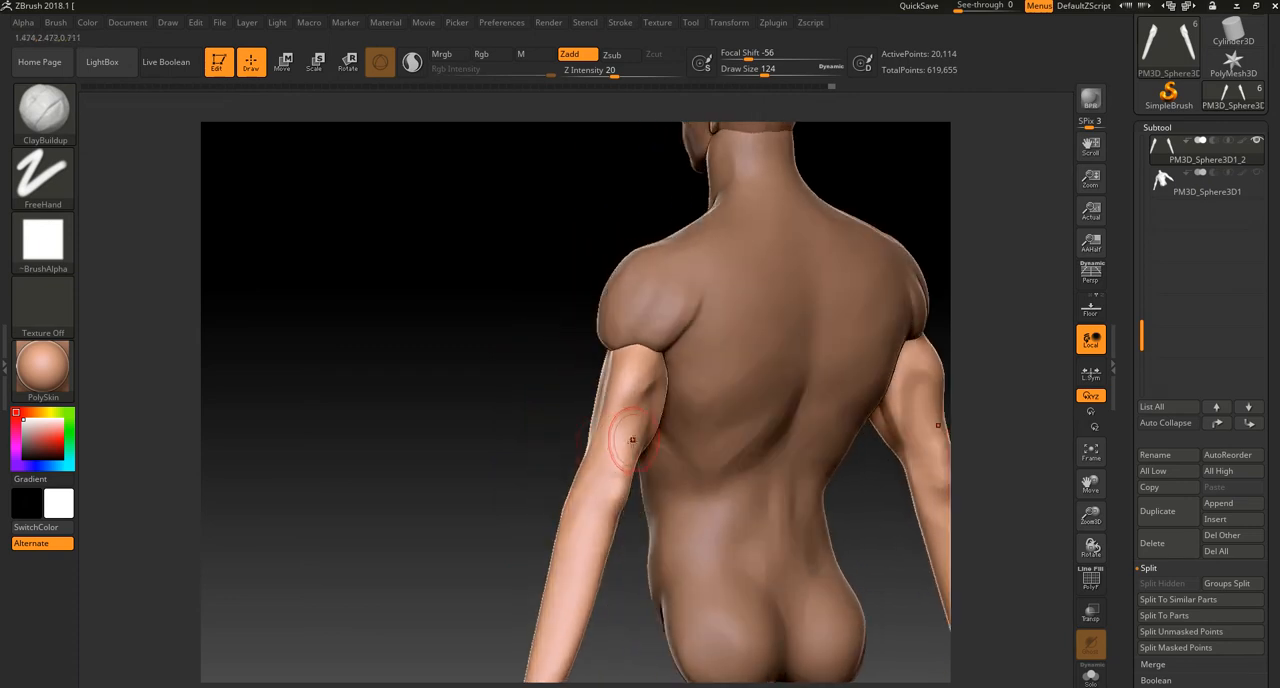
Step: Build up the muscle mass around the elbow and the outer upper forearm with ClayBuildup
left_click_drag(514, 562, 593, 527)
mouse_move(586, 473)
left_mouse_down()
mouse_move(590, 540)
mouse_move(607, 565)
left_mouse_up()
left_click_drag(657, 446, 652, 374, "alt")
left_click_drag(608, 413, 617, 512)
left_click_drag(597, 407, 594, 465)
mouse_move(694, 424)
left_mouse_down()
mouse_move(642, 408)
mouse_move(615, 445)
left_mouse_up()
mouse_move(617, 397)
left_mouse_down()
mouse_move(611, 492)
mouse_move(624, 487)
left_mouse_up()
left_click_drag(704, 458, 644, 424)
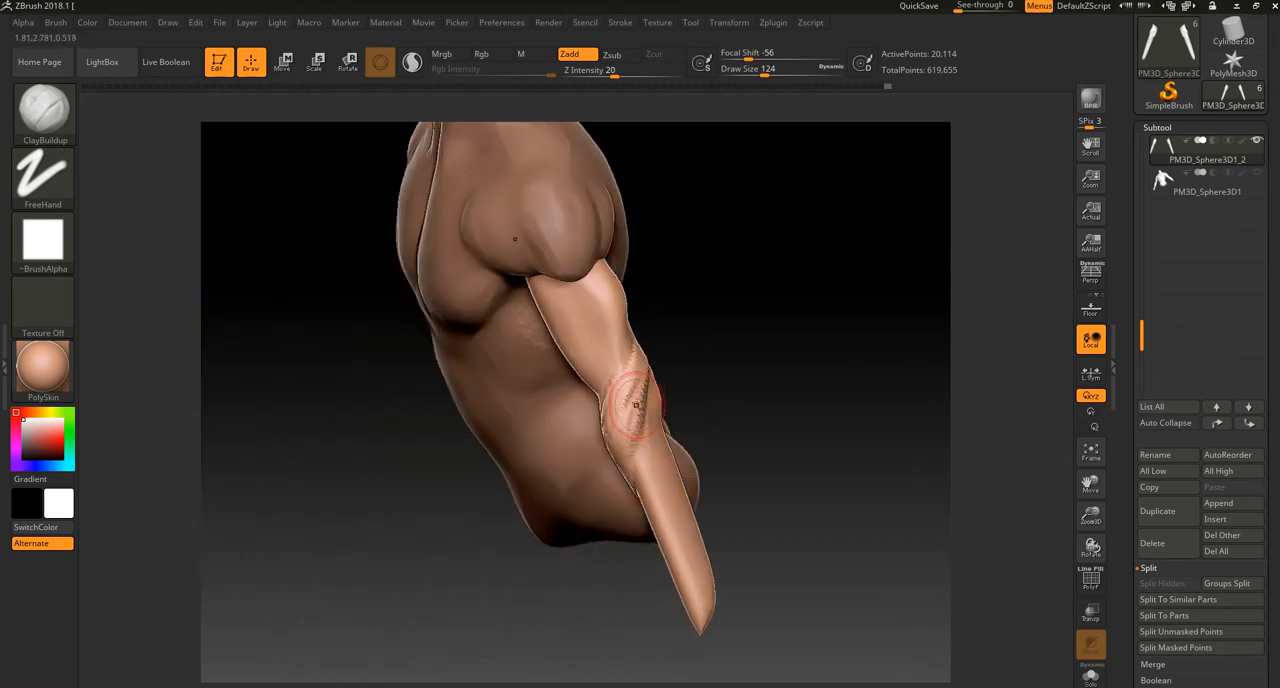
Step: Add volume to the front and outer side of the upper forearm with ClayBuildup strokes running down from the elbow
left_click_drag(645, 365, 635, 458)
left_click_drag(628, 357, 655, 482)
left_click_drag(655, 398, 654, 480)
mouse_move(693, 413)
left_mouse_down()
mouse_move(711, 363)
mouse_move(650, 491)
left_mouse_up()
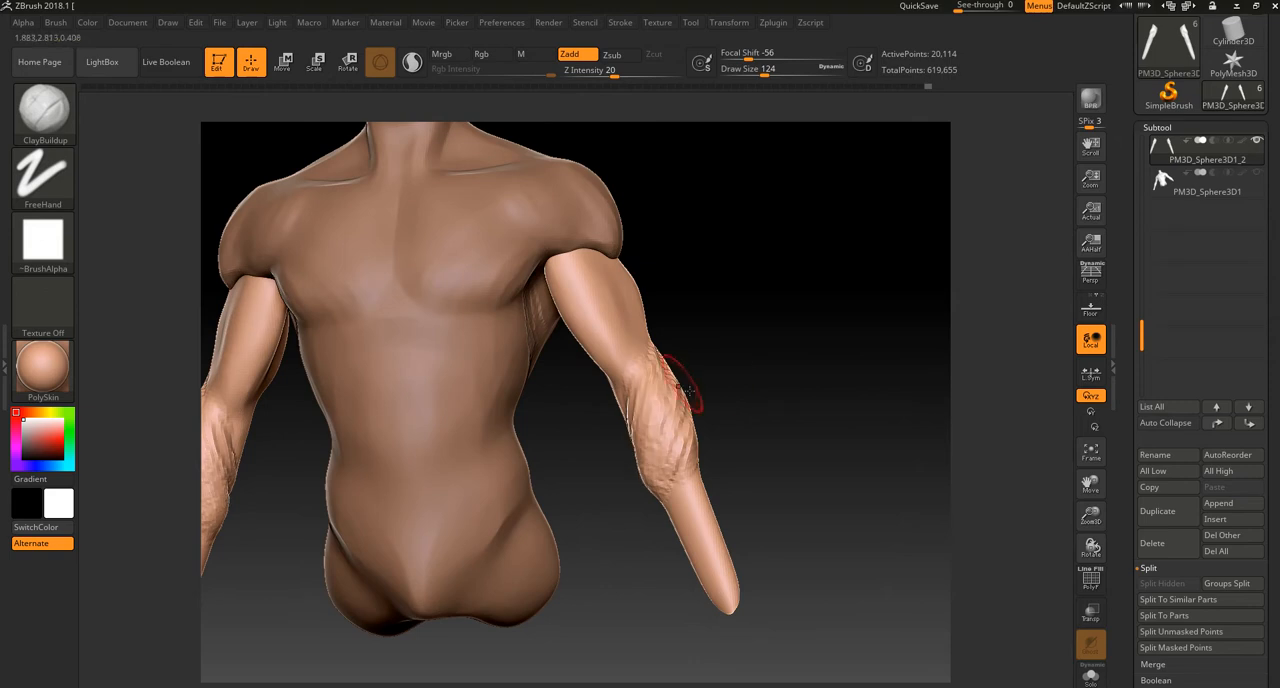
right_click_drag(671, 385, 659, 417)
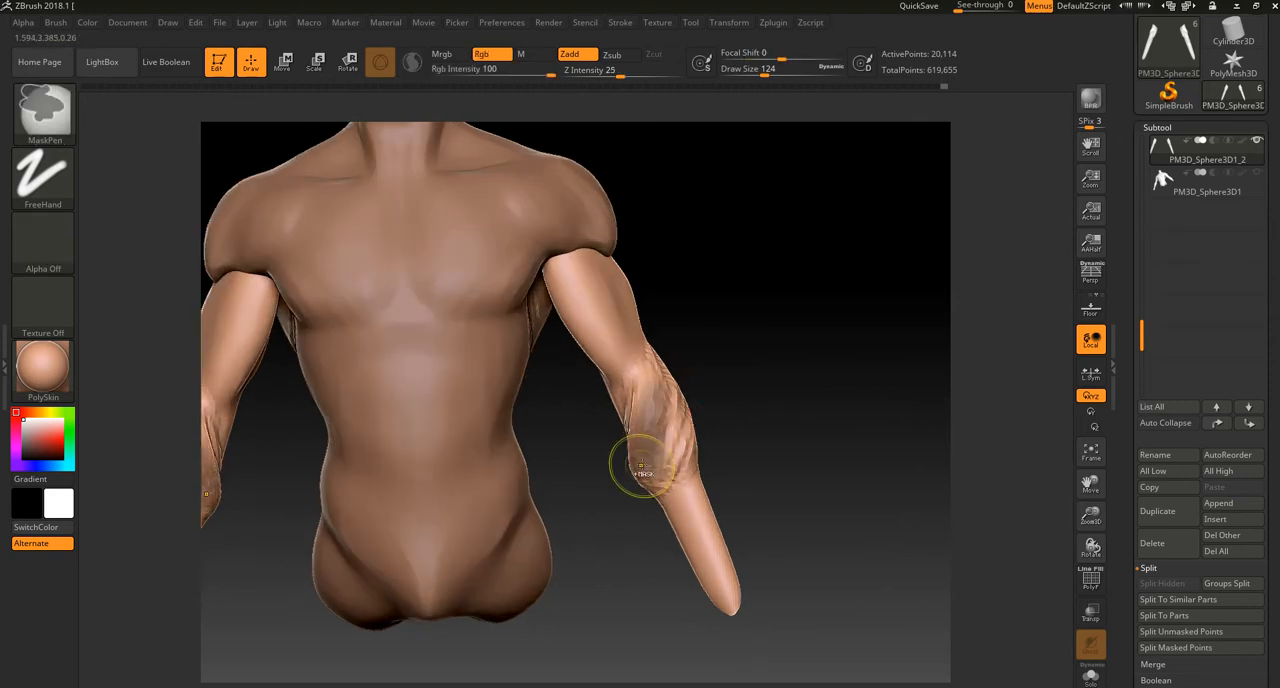
Step: Isolate the arms subtool and refine the clay buildup around the elbow with smoothing and added strokes
left_click_drag(711, 314, 789, 283)
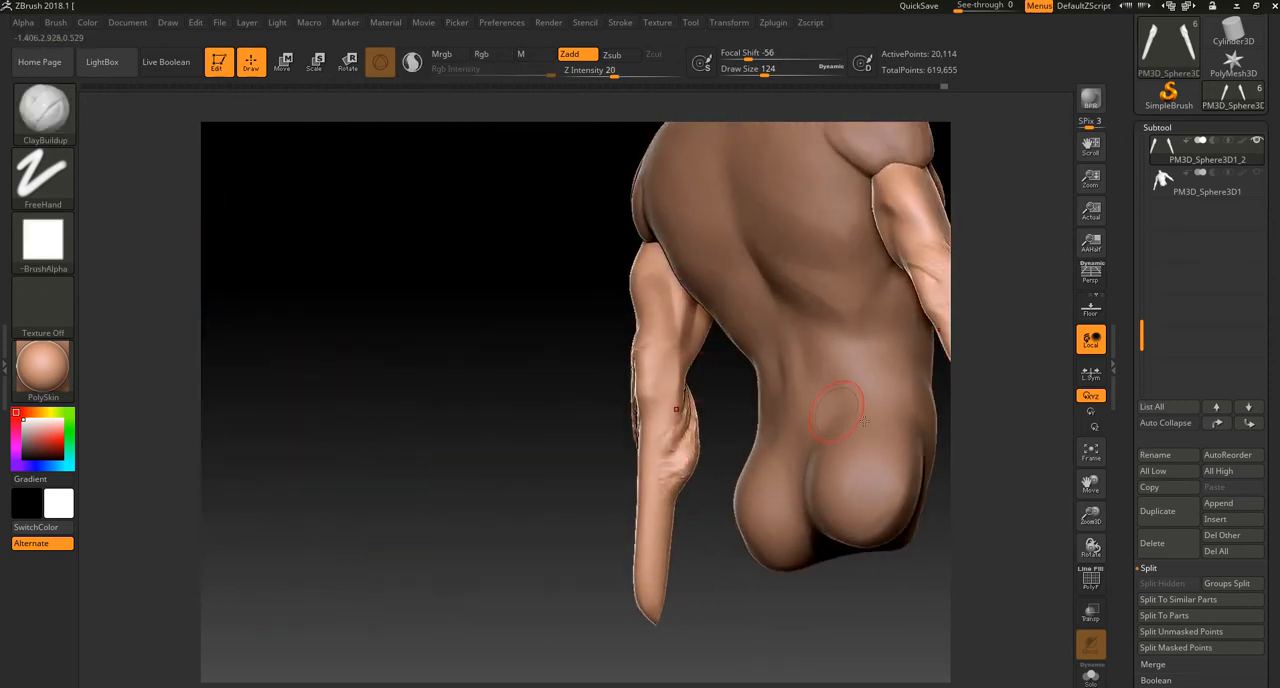
left_click(1091, 675)
left_click_drag(943, 591, 791, 527)
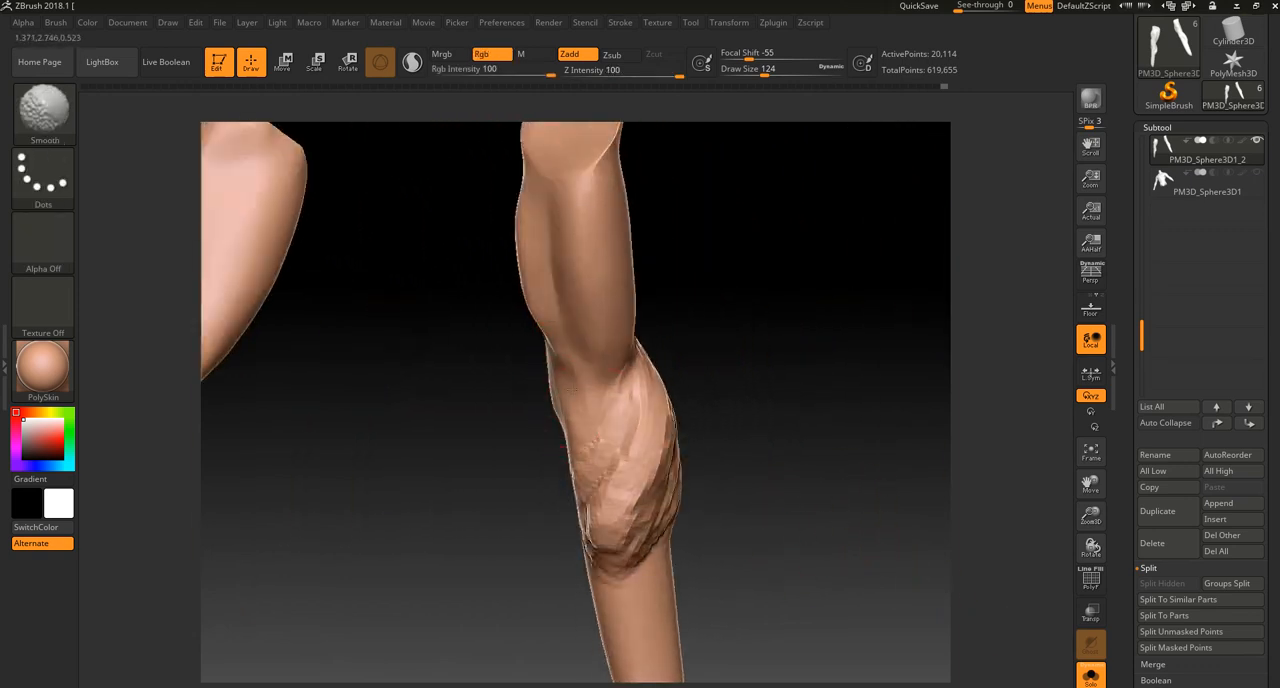
left_click_drag(714, 309, 822, 304)
mouse_move(540, 326)
left_mouse_down()
mouse_move(554, 406)
mouse_move(544, 374)
left_mouse_up()
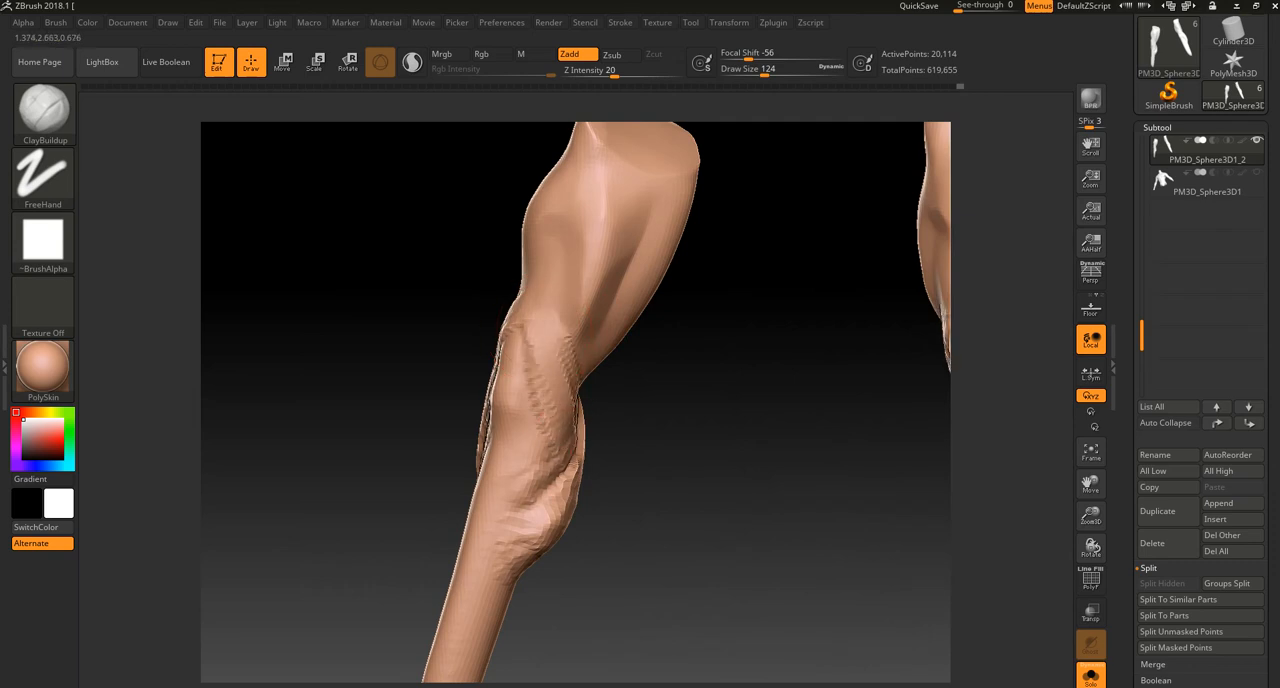
Step: Sculpt muscle bands crossing the elbow crease and forearm with ClayBuildup, remesh, and undo the last stroke on the lower forearm
left_click_drag(632, 484, 510, 446)
left_click_drag(562, 395, 598, 462)
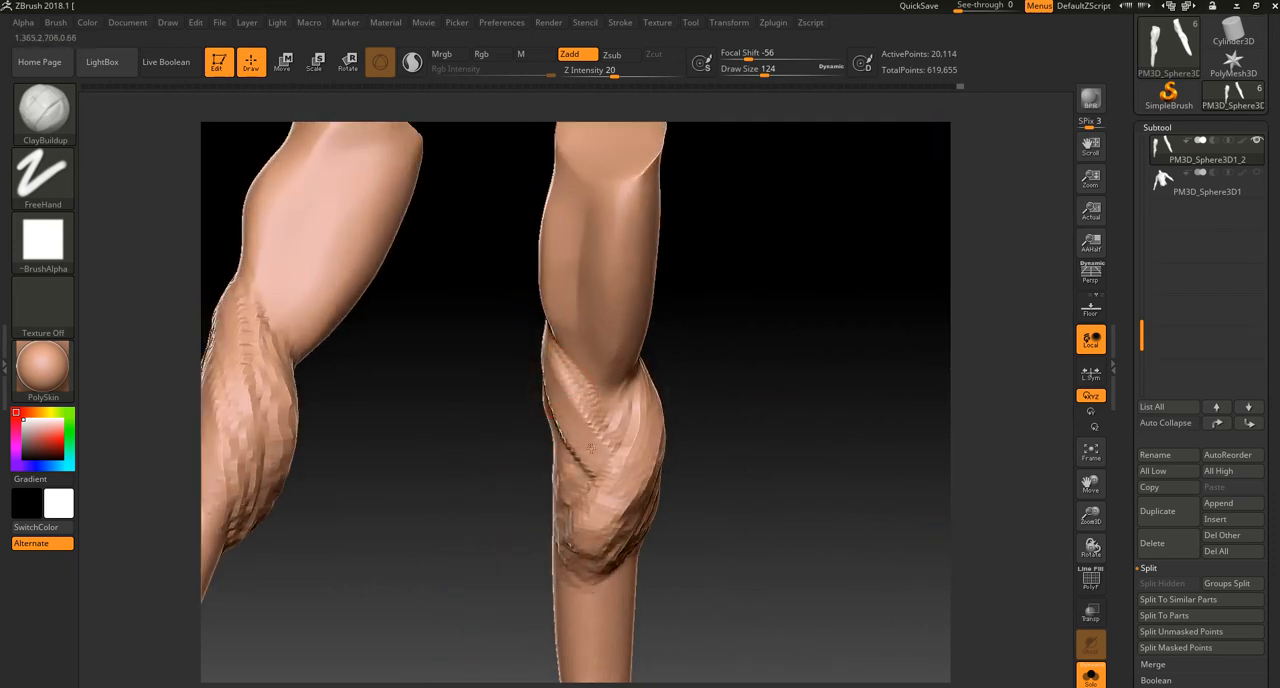
left_click_drag(500, 440, 420, 380)
mouse_move(430, 300)
left_mouse_down()
mouse_move(500, 380)
mouse_move(520, 370)
mouse_move(556, 420)
left_mouse_up()
mouse_move(480, 440)
left_mouse_down()
mouse_move(577, 480)
mouse_move(560, 440)
mouse_move(500, 400)
mouse_move(480, 462)
left_mouse_up()
left_click_drag(620, 480, 535, 436)
left_click_drag(522, 522, 694, 458)
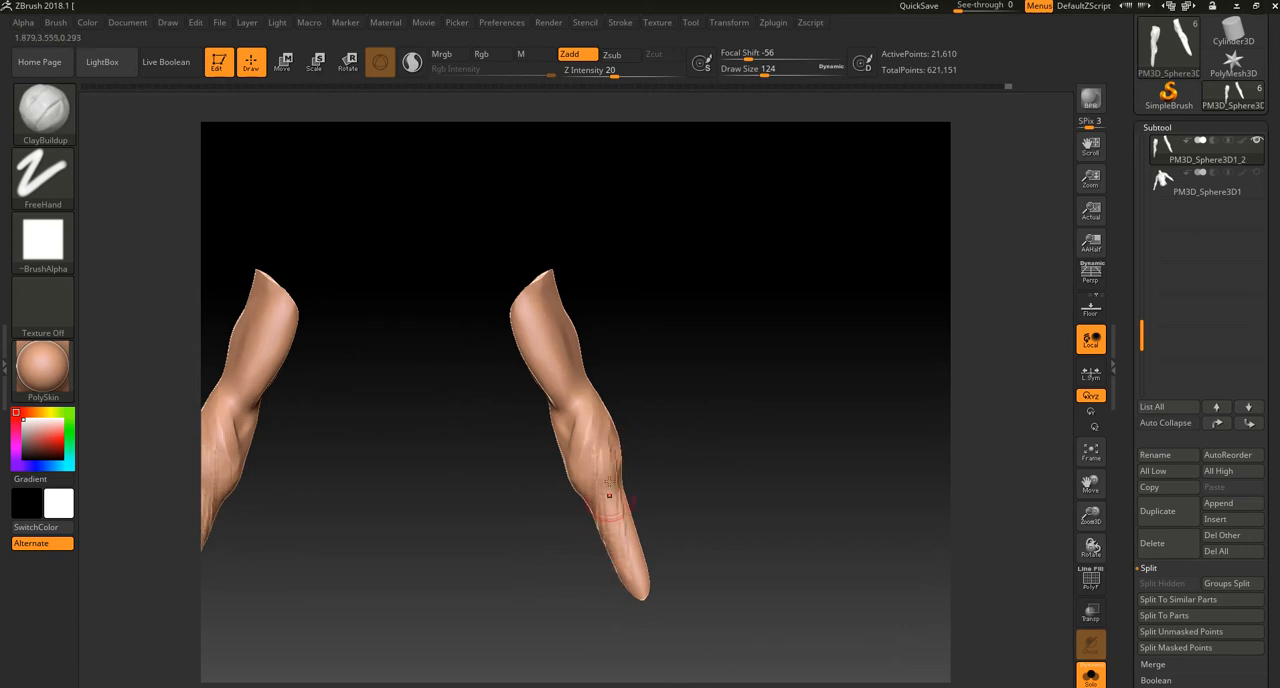
key("ctrl+z")
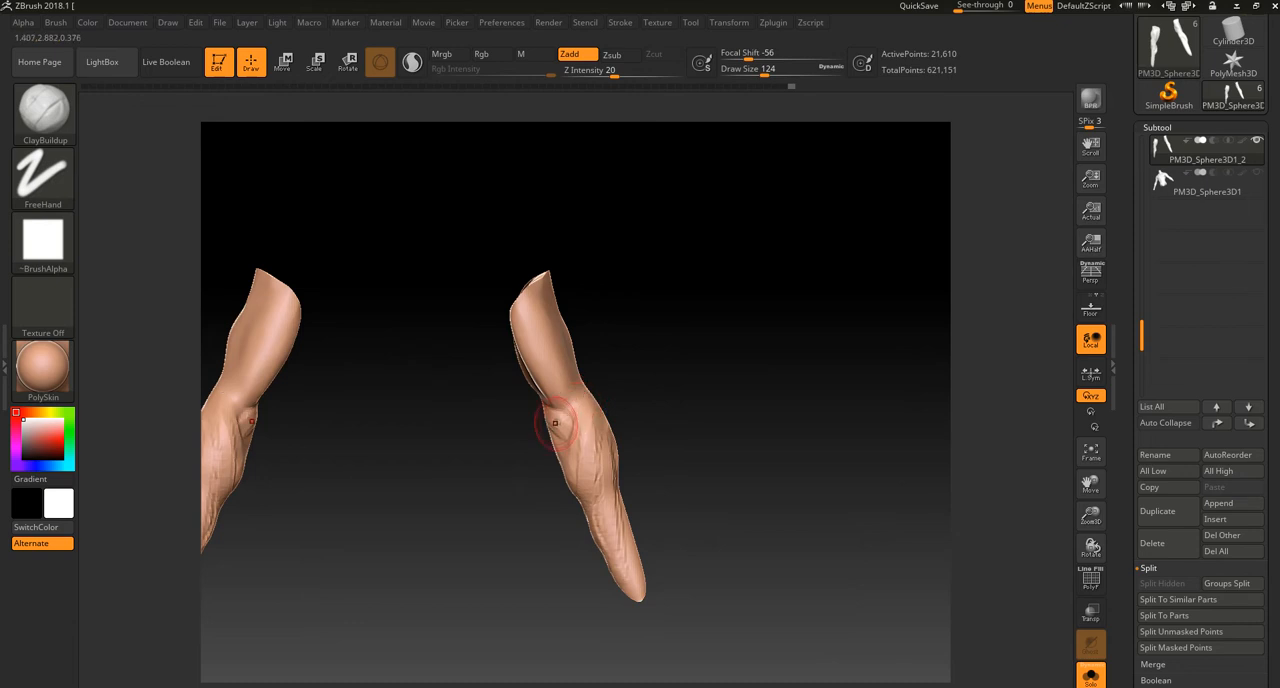
Step: Build up the forearm muscles from the elbow toward the wrist with ClayBuildup, then smooth and remesh the arms
left_click_drag(576, 429, 578, 422)
mouse_move(578, 422)
right_mouse_down()
mouse_move(600, 388)
mouse_move(683, 354)
mouse_move(655, 500)
right_mouse_up()
left_click_drag(586, 393, 567, 500)
left_click_drag(514, 418, 553, 404, "ctrl")
left_click_drag(628, 273, 680, 307, "ctrl")
right_click_drag(683, 414, 620, 303, "ctrl")
left_click_drag(623, 388, 650, 410, "ctrl")
left_click_drag(548, 452, 545, 544, "shift")
Step: Reshape the outer bulge of the upper forearm with Move Topological at draw size 244 and smooth its surface
key("b")
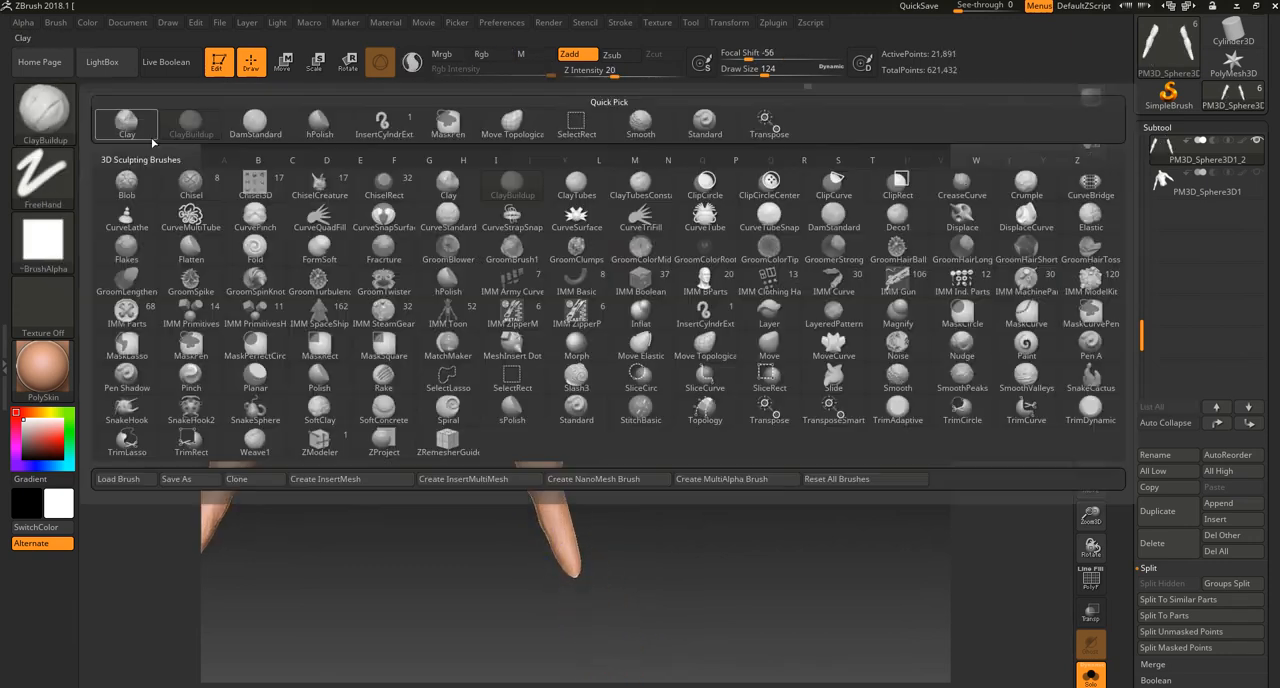
left_click(705, 347)
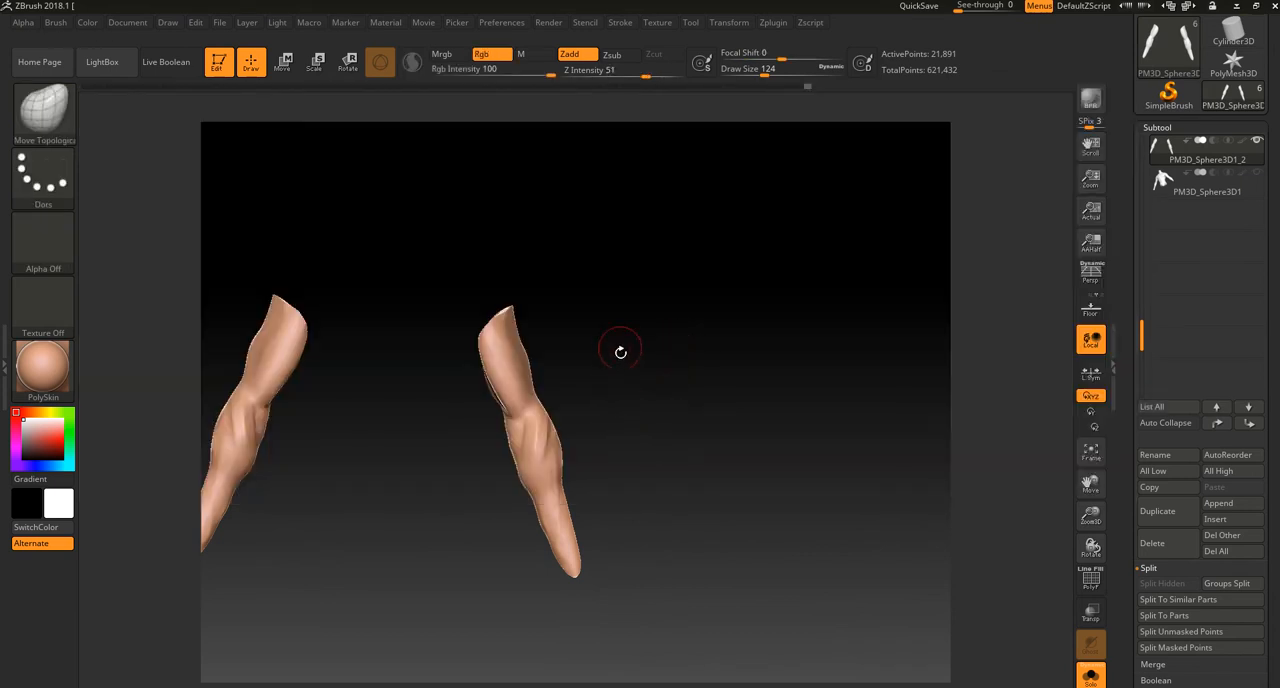
left_click_drag(589, 401, 625, 403)
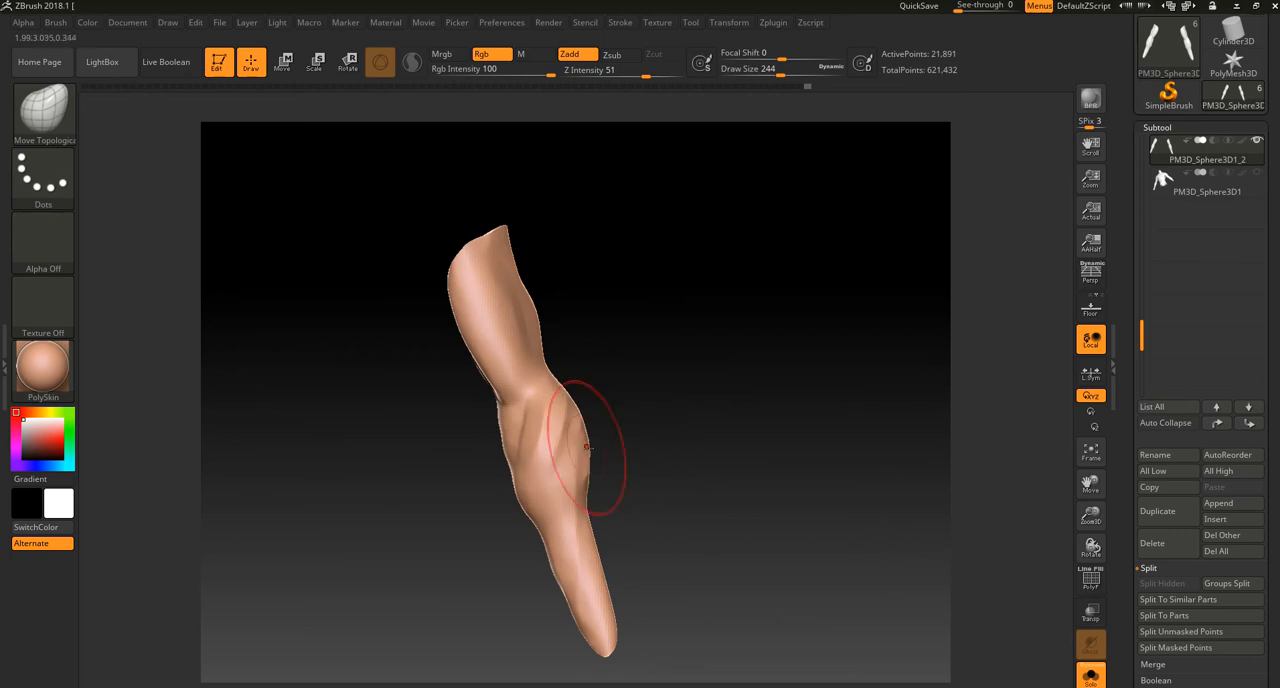
left_click_drag(582, 445, 596, 425)
key("shift")
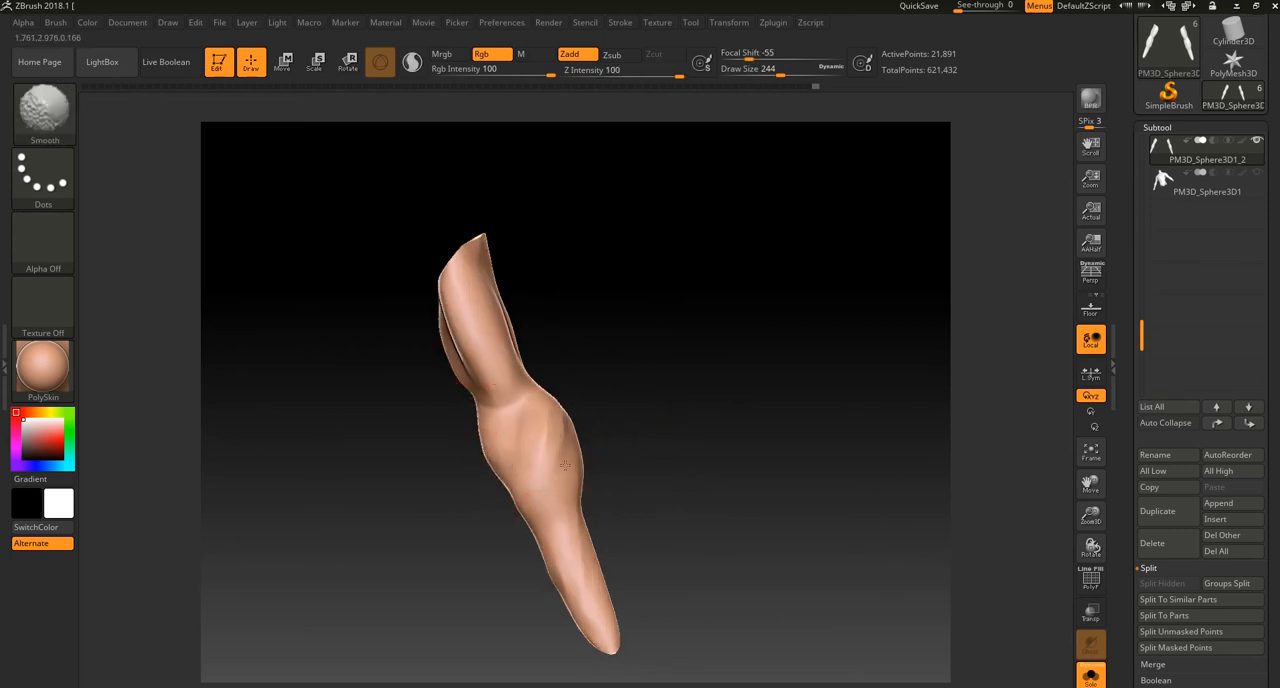
Step: Smooth the forearm and adjust its taper toward the wrist with Move Topological, checking the arms from the side
right_click_drag(568, 499, 581, 437)
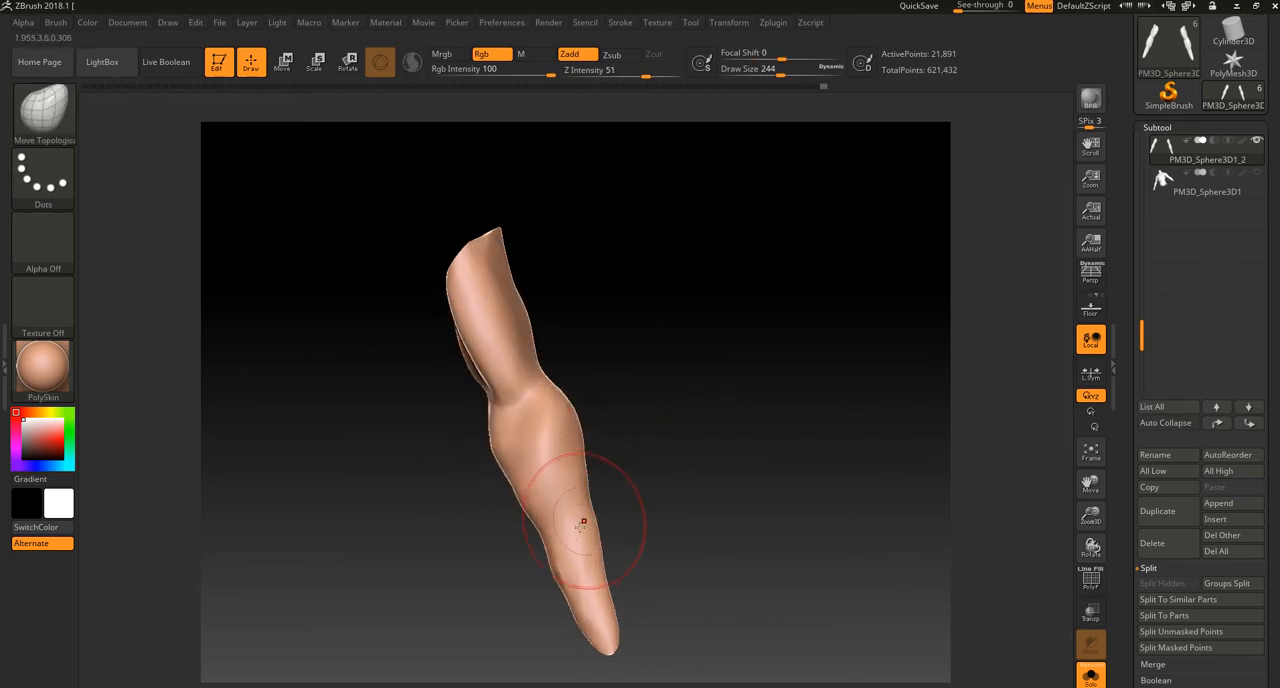
key("shift")
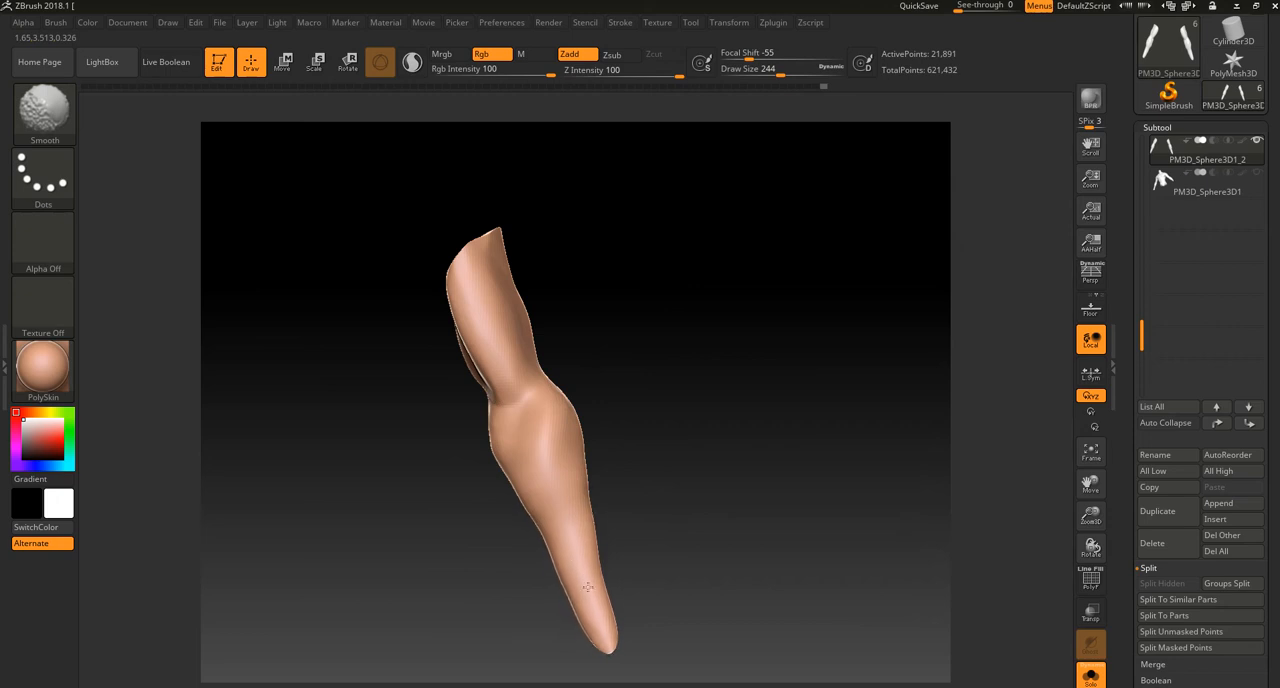
left_click_drag(572, 558, 578, 552, "shift")
left_click_drag(607, 598, 617, 600)
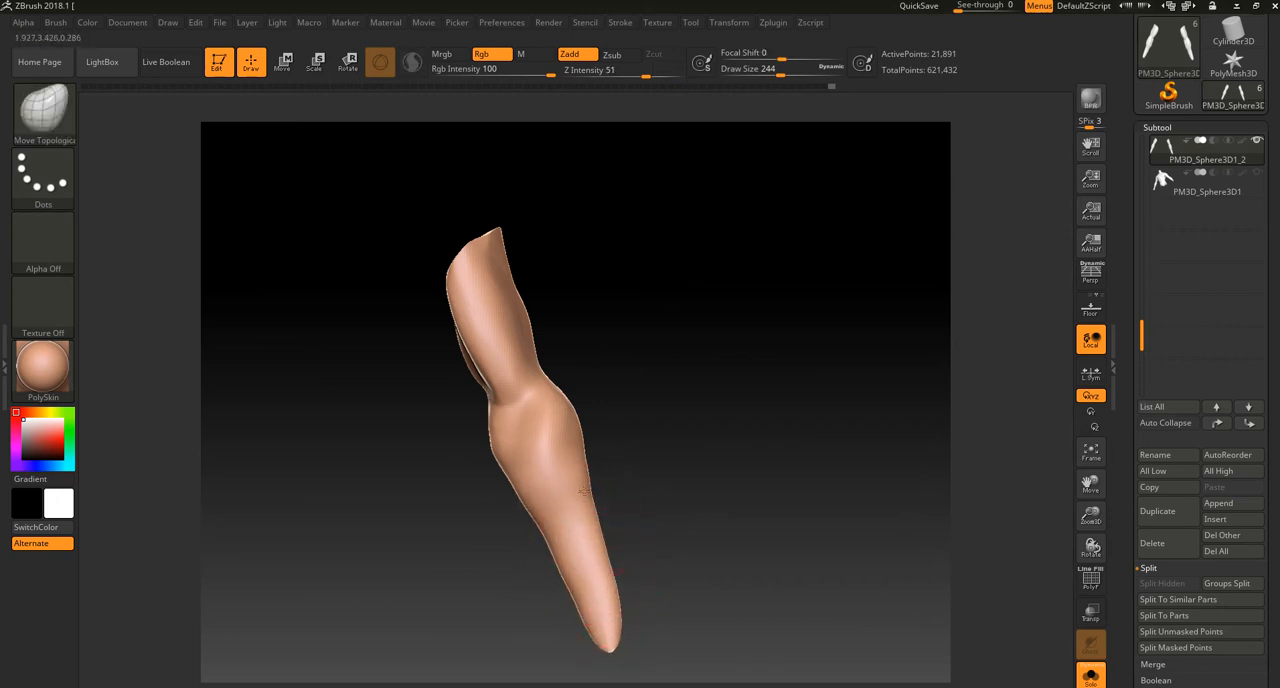
left_click_drag(642, 440, 601, 438)
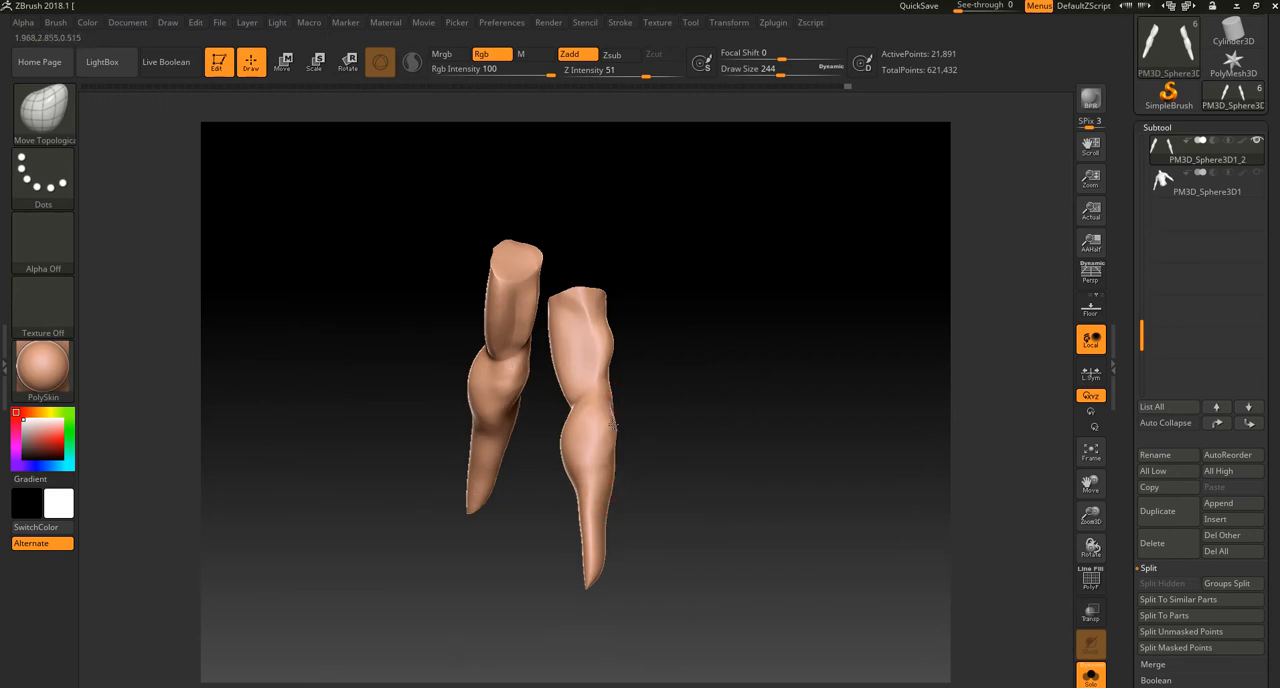
Step: Reshape the elbow and upper forearm contours with Move Topological at draw size 244 and smooth the surface
left_click_drag(647, 436, 612, 462)
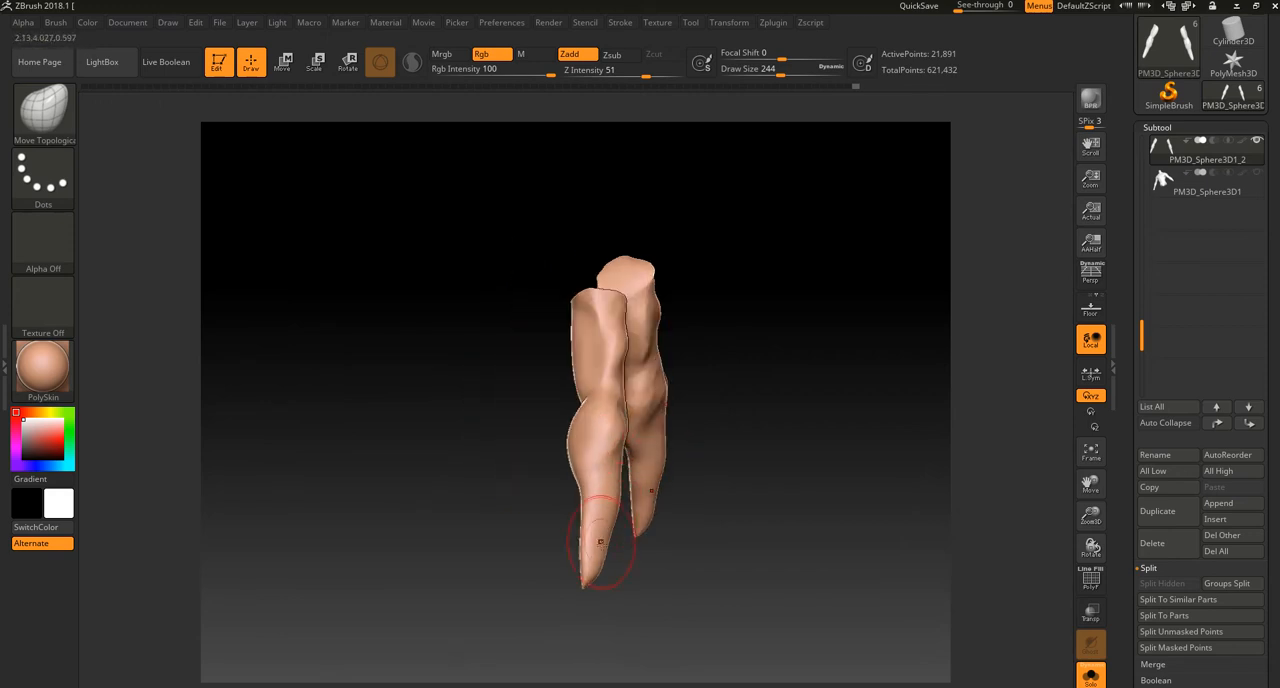
key("shift")
left_click_drag(523, 460, 575, 434)
mouse_move(644, 387)
left_mouse_down()
mouse_move(695, 388)
mouse_move(663, 449)
mouse_move(569, 474)
mouse_move(577, 466)
mouse_move(580, 492)
left_mouse_up()
left_click_drag(712, 400, 640, 411)
left_click_drag(566, 424, 577, 420)
left_click_drag(578, 374, 593, 369)
left_click_drag(699, 325, 657, 356)
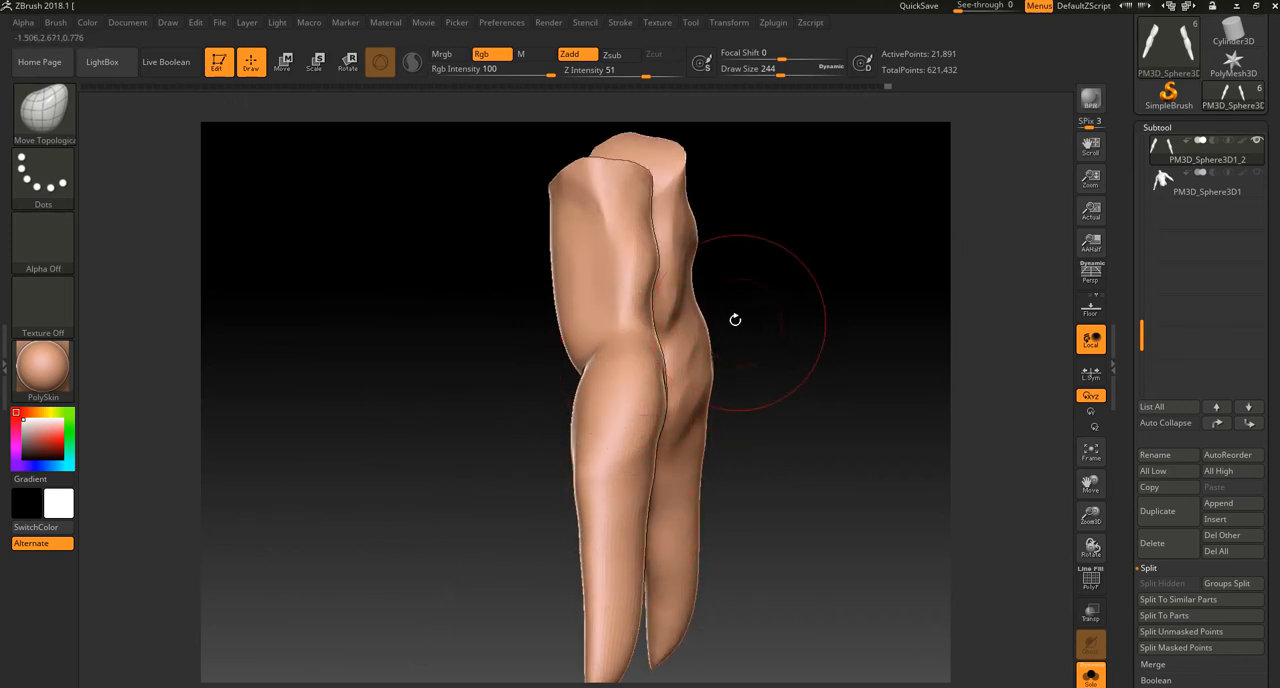
Step: Switch to ClayBuildup, undo the trial strokes over the elbow, and reduce the draw size to 152
key("b")
left_click(212, 338)
mouse_move(330, 353)
left_mouse_down("ctrl")
mouse_move(379, 386)
mouse_move(260, 380)
left_mouse_up("ctrl")
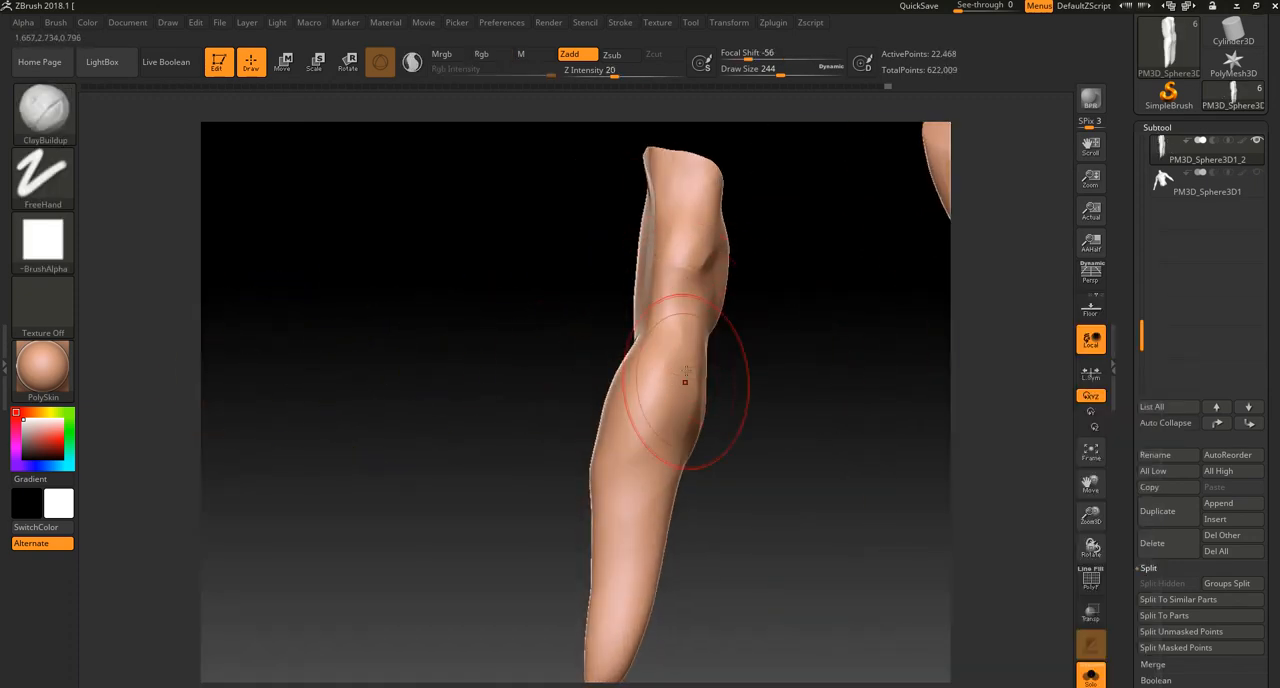
mouse_move(684, 370)
left_mouse_down()
mouse_move(685, 293)
mouse_move(694, 323)
mouse_move(704, 298)
left_mouse_up()
key("ctrl+z")
key("bracketleft")
key("bracketleft")
left_click_drag(832, 288, 790, 291)
key("ctrl+z")
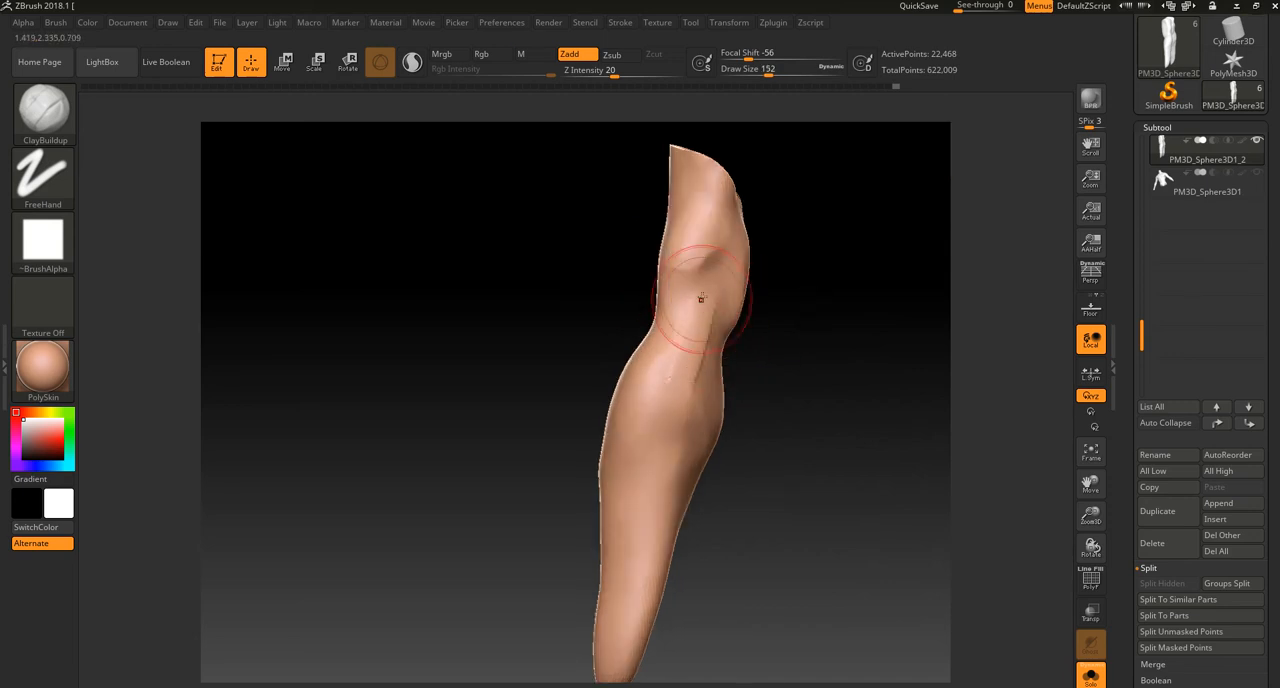
Step: Build up muscle bands from the elbow down the outer forearm toward the wrist with ClayBuildup at draw size 152
mouse_move(691, 343)
left_mouse_down()
mouse_move(731, 328)
mouse_move(620, 411)
mouse_move(664, 331)
mouse_move(791, 357)
mouse_move(765, 368)
left_mouse_up()
key("ctrl+z")
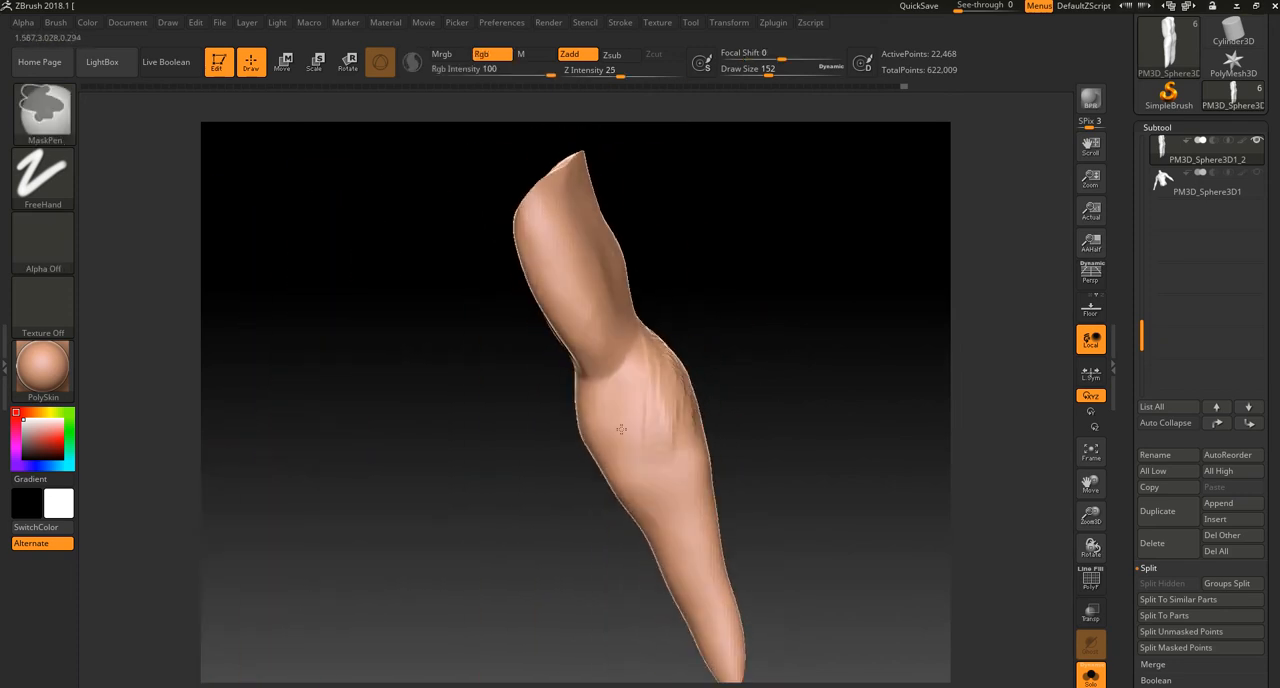
left_click_drag(786, 394, 634, 424)
left_click_drag(738, 370, 685, 328)
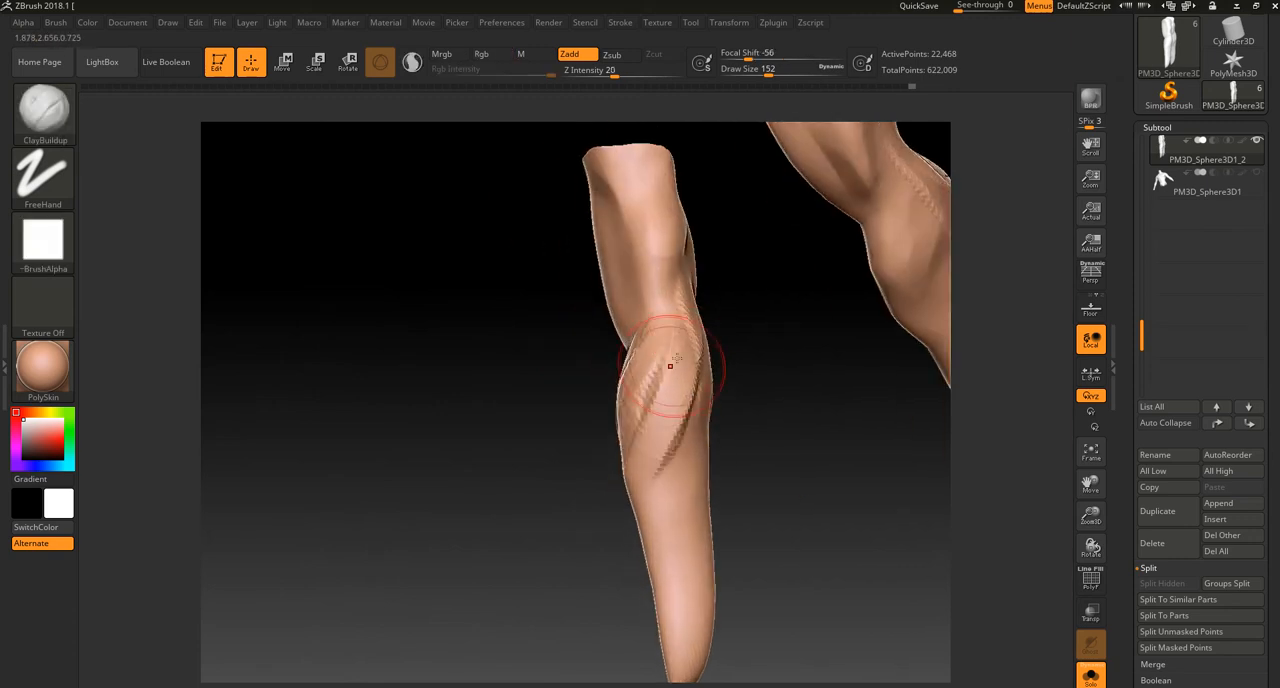
mouse_move(634, 440)
left_mouse_down()
mouse_move(688, 405)
mouse_move(790, 385)
left_mouse_up()
left_click_drag(614, 395, 651, 592)
left_click_drag(636, 466, 655, 592)
left_click_drag(632, 597, 631, 423, "alt")
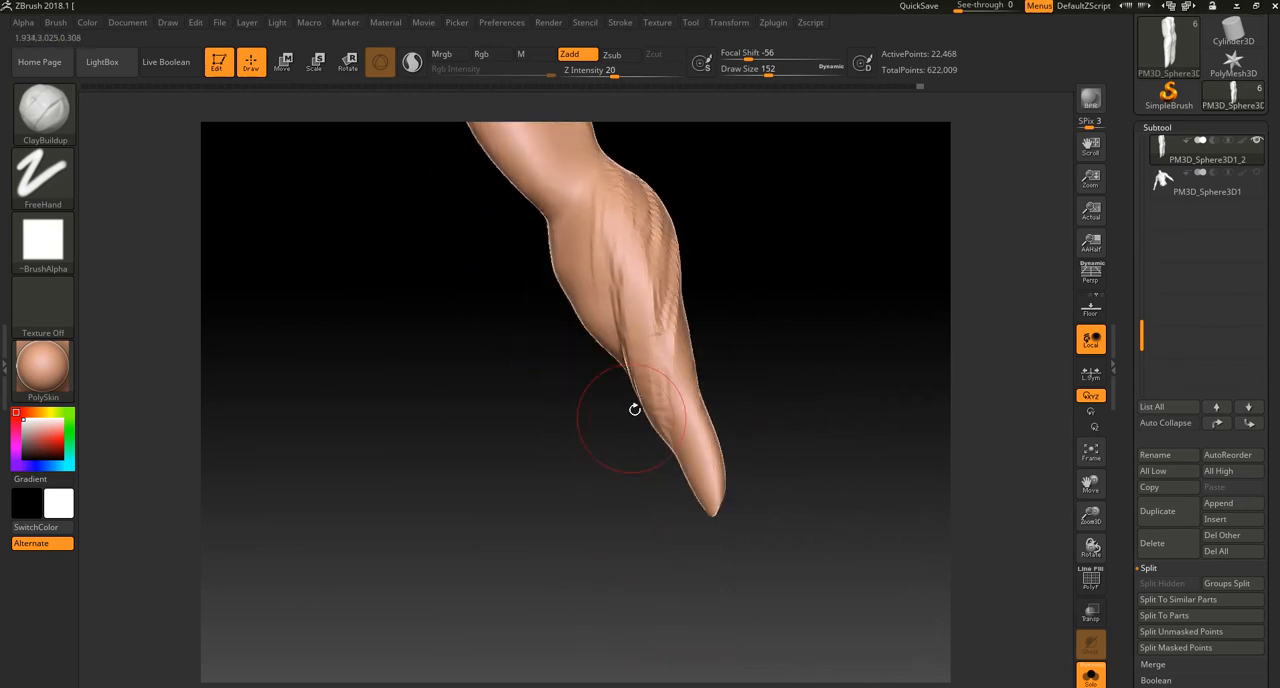
Step: Add overlapping ClayBuildup strokes across the inner forearm below the elbow crease, following the muscles toward the wrist
right_click_drag(613, 291, 640, 355, "alt")
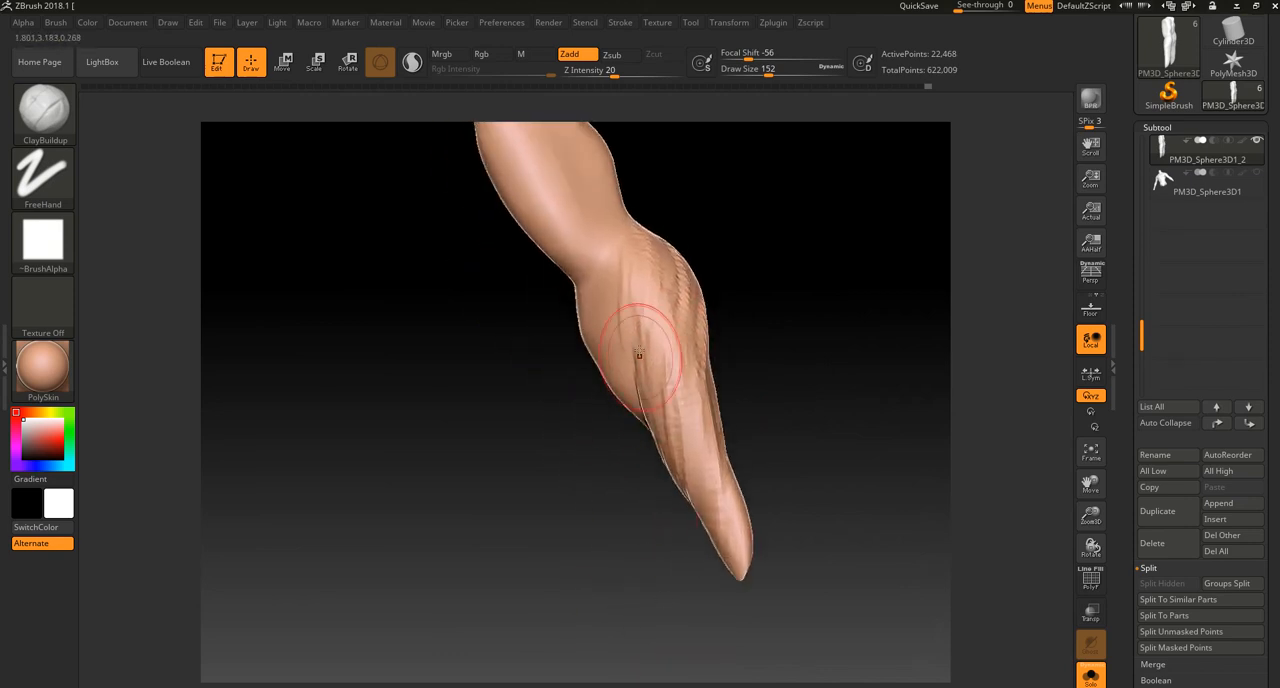
left_click_drag(625, 566, 600, 467)
mouse_move(556, 389)
left_mouse_down()
mouse_move(605, 366)
mouse_move(644, 377)
left_mouse_up()
left_click_drag(566, 392, 612, 390)
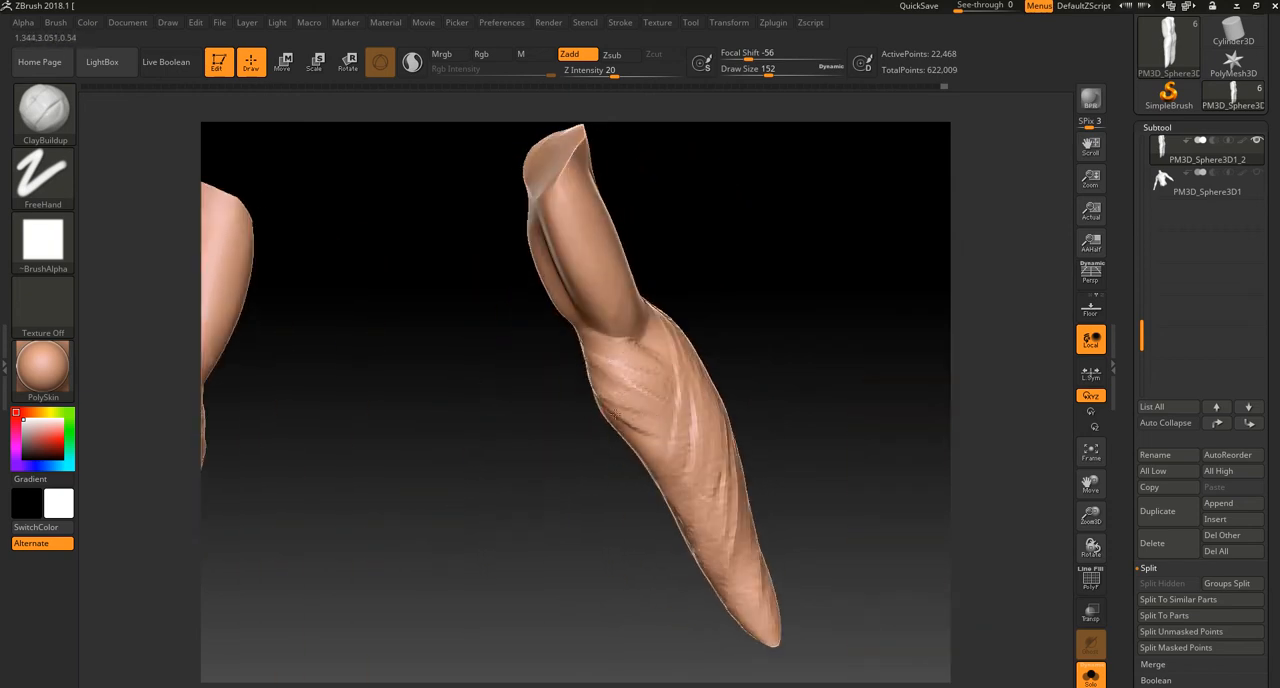
mouse_move(739, 324)
left_mouse_down()
mouse_move(700, 334)
mouse_move(657, 384)
mouse_move(662, 352)
mouse_move(661, 370)
left_mouse_up()
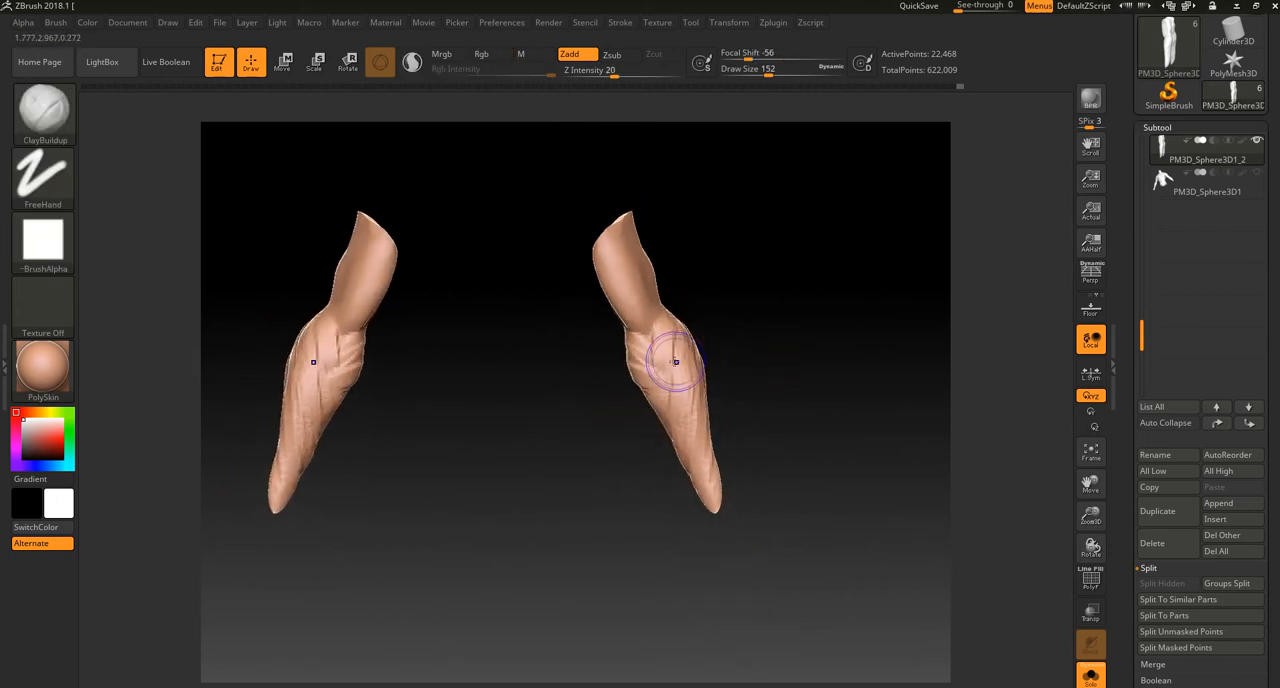
Step: Smooth the built-up forearm muscles and remesh the arms
key("shift")
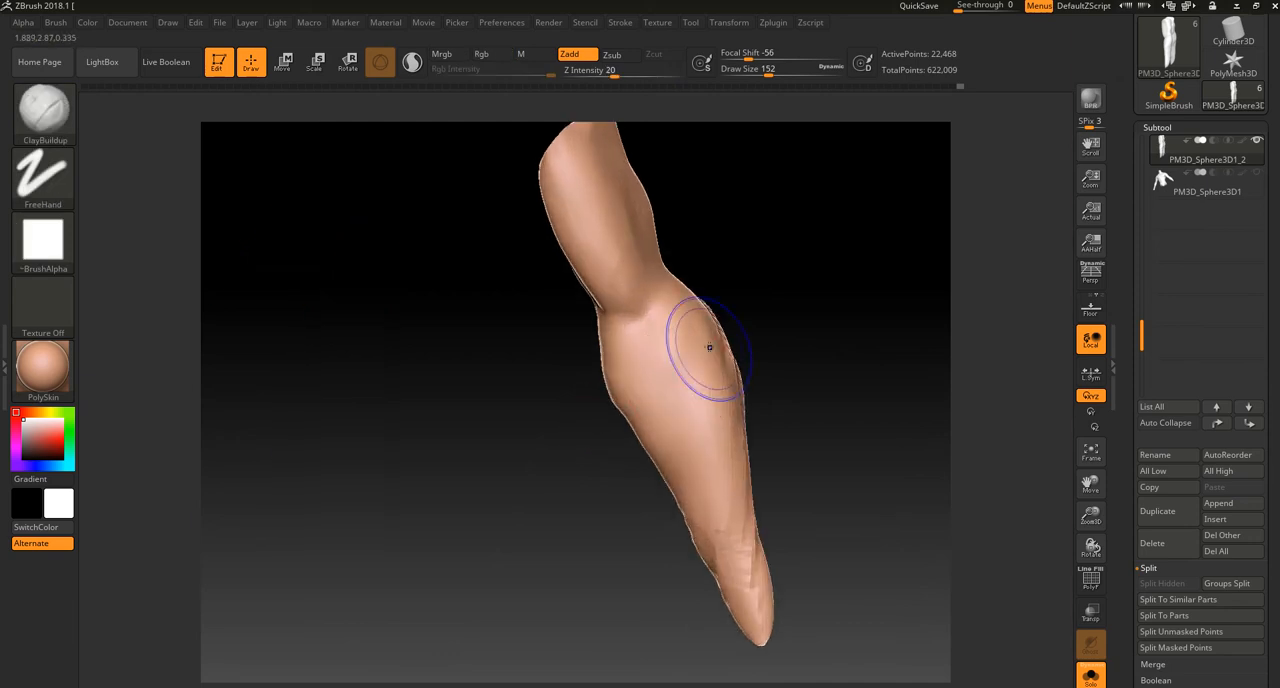
key("shift")
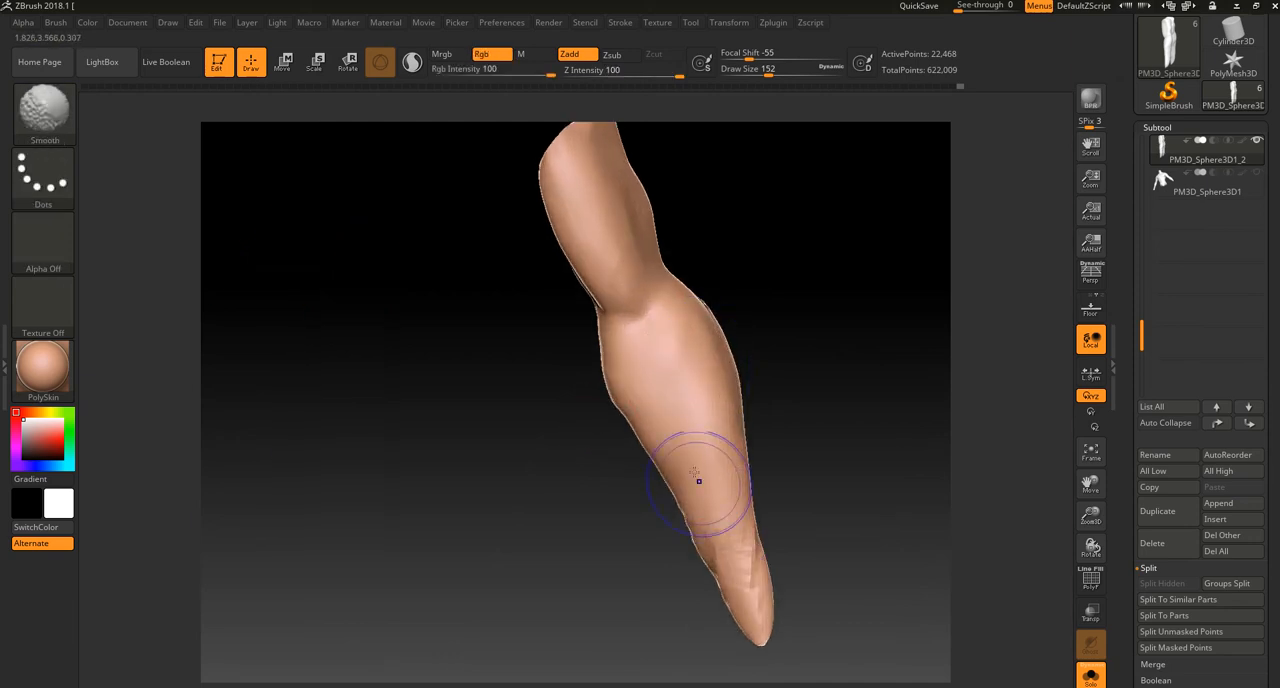
mouse_move(821, 357)
left_mouse_down("ctrl")
mouse_move(823, 426)
mouse_move(784, 425)
left_mouse_up("ctrl")
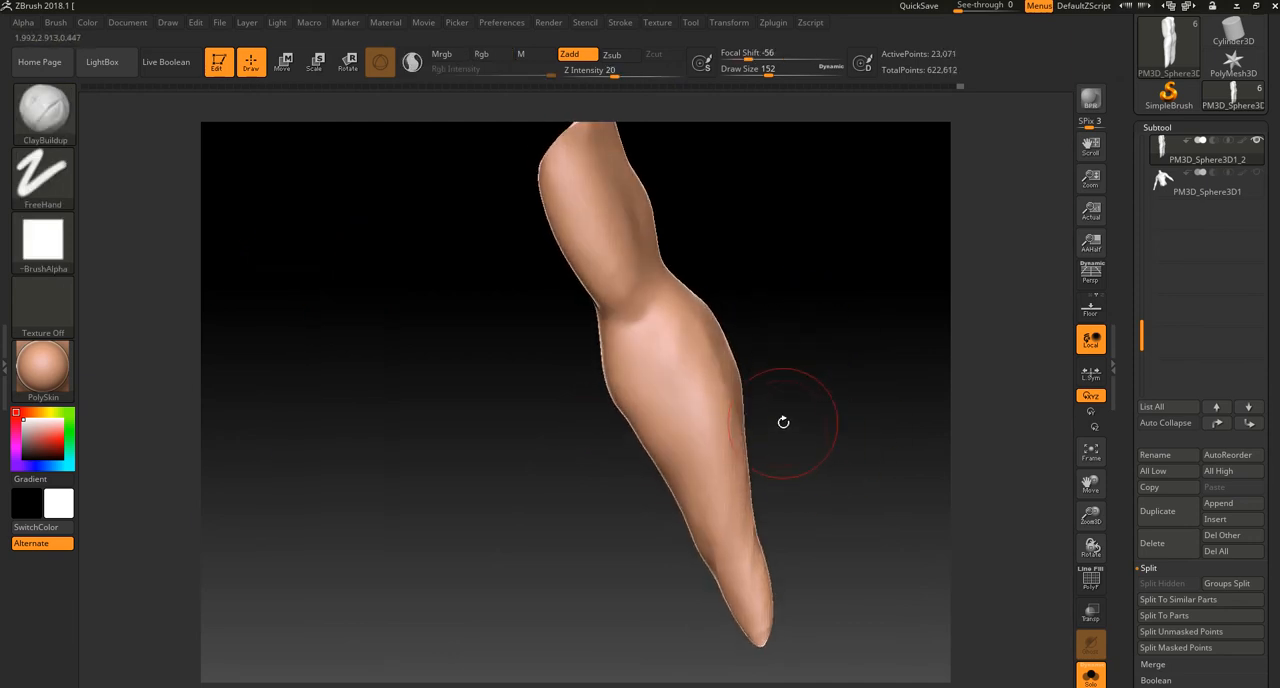
Step: Adjust the outline of the elbow, upper arm and upper forearm with Move Topological, undoing the last move
key("b")
left_click(655, 332)
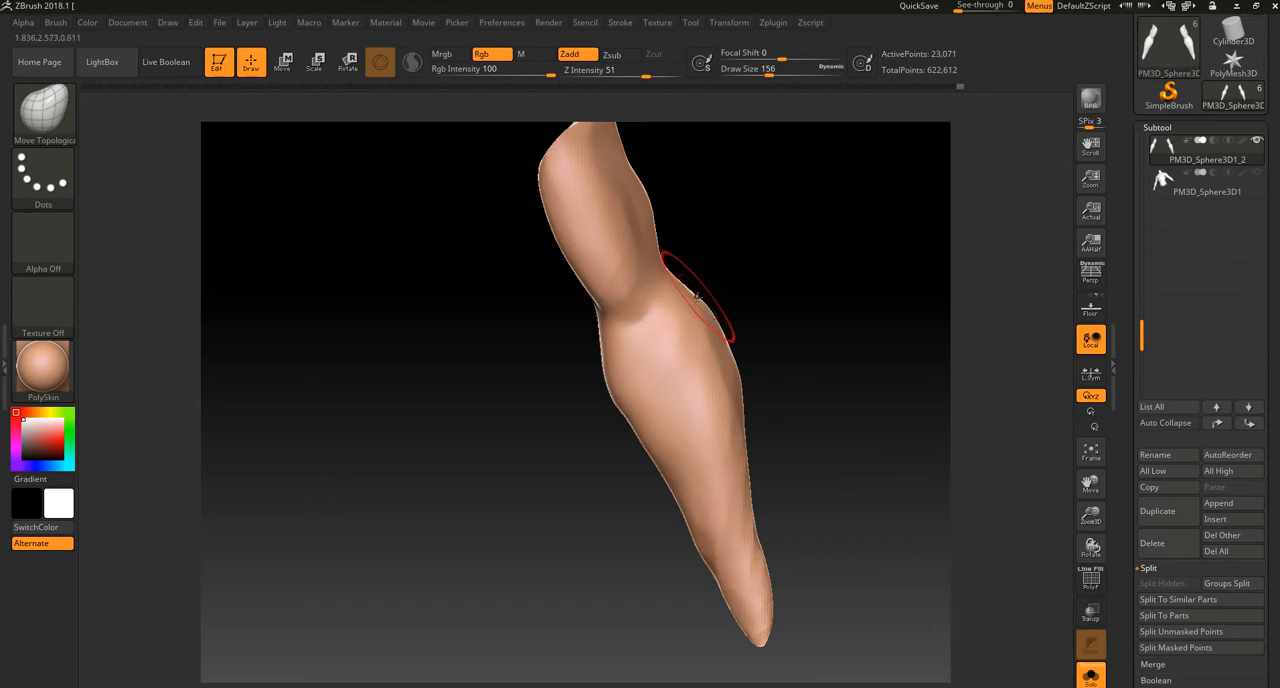
mouse_move(746, 289)
left_mouse_down()
mouse_move(654, 311)
mouse_move(746, 275)
mouse_move(751, 247)
left_mouse_up()
mouse_move(704, 428)
left_mouse_down()
mouse_move(716, 426)
mouse_move(660, 443)
mouse_move(760, 414)
mouse_move(531, 432)
mouse_move(600, 380)
left_mouse_up()
left_click_drag(714, 291, 696, 345, "alt")
mouse_move(578, 356)
left_mouse_down()
mouse_move(549, 352)
mouse_move(556, 342)
left_mouse_up()
left_click_drag(668, 234, 684, 338, "alt")
mouse_move(562, 192)
left_mouse_down("ctrl")
mouse_move(560, 236)
mouse_move(579, 211)
mouse_move(574, 240)
left_mouse_up("ctrl")
key("ctrl+z")
Step: Refine the forearm's silhouette and wrist taper from several sides with Move Topological at draw size 244
left_click_drag(497, 465, 695, 428)
left_click_drag(503, 428, 480, 423)
left_click_drag(593, 514, 584, 520)
left_click_drag(551, 586, 494, 471, "alt")
left_click_drag(571, 474, 542, 446)
left_click_drag(697, 535, 468, 562)
left_click_drag(418, 415, 569, 416)
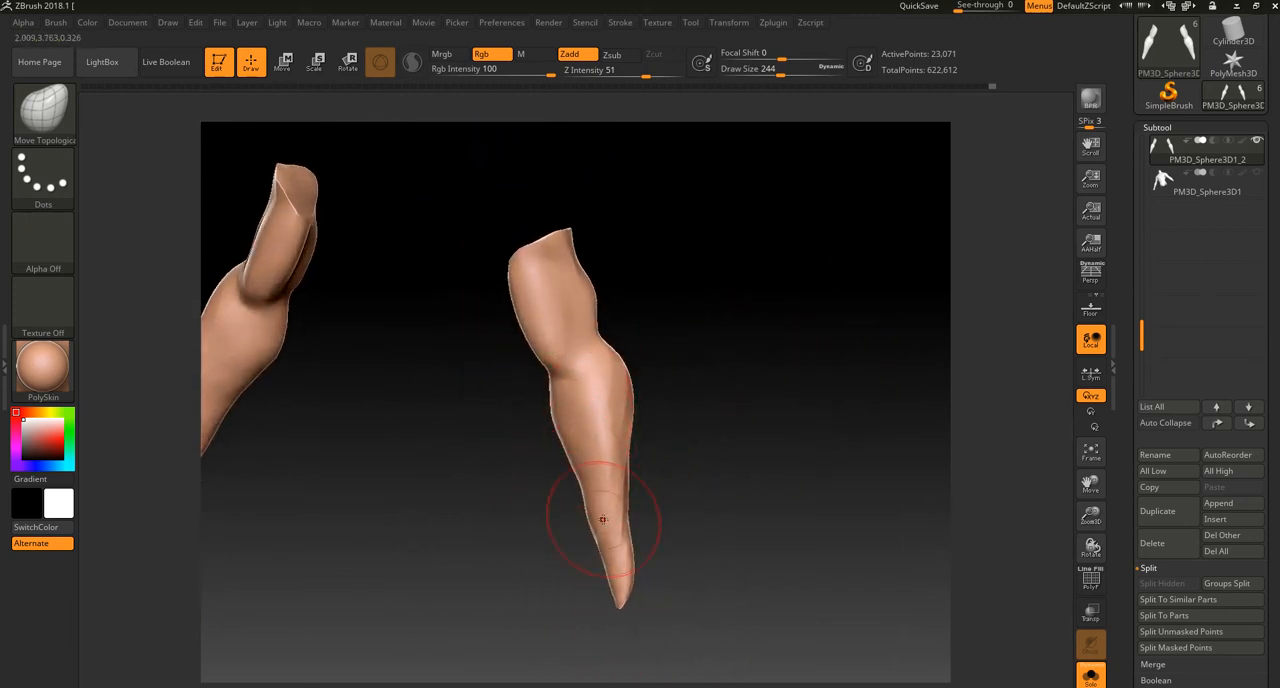
mouse_move(718, 431)
left_mouse_down()
mouse_move(674, 432)
mouse_move(613, 510)
left_mouse_up()
mouse_move(670, 408)
left_mouse_down()
mouse_move(712, 400)
mouse_move(663, 398)
left_mouse_up()
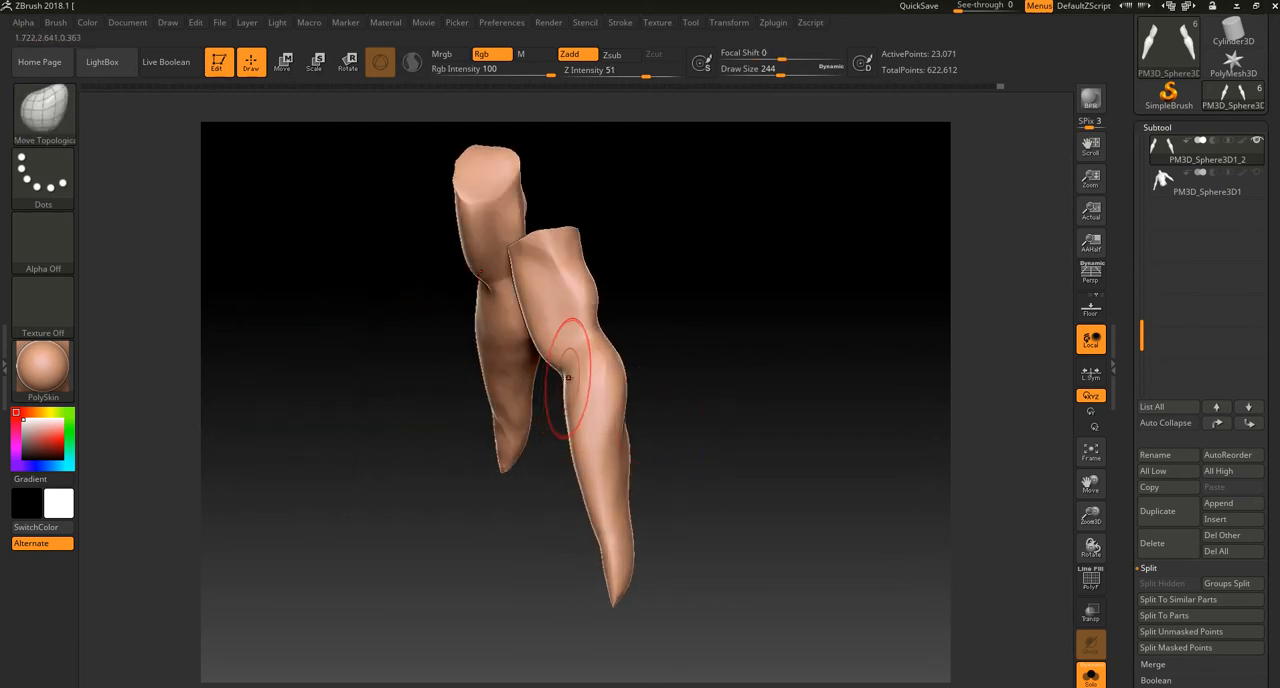
mouse_move(640, 330)
left_mouse_down()
mouse_move(680, 320)
mouse_move(690, 345)
mouse_move(686, 371)
mouse_move(652, 362)
mouse_move(663, 360)
mouse_move(666, 383)
mouse_move(628, 412)
left_mouse_up()
mouse_move(706, 534)
left_mouse_down()
mouse_move(634, 520)
mouse_move(700, 500)
mouse_move(617, 509)
left_mouse_up()
Step: Smooth the elbow, switch to ClayBuildup for strokes on its back, undo the last stroke, and set the draw size to 148
key("shift")
key("b")
key("c")
key("b")
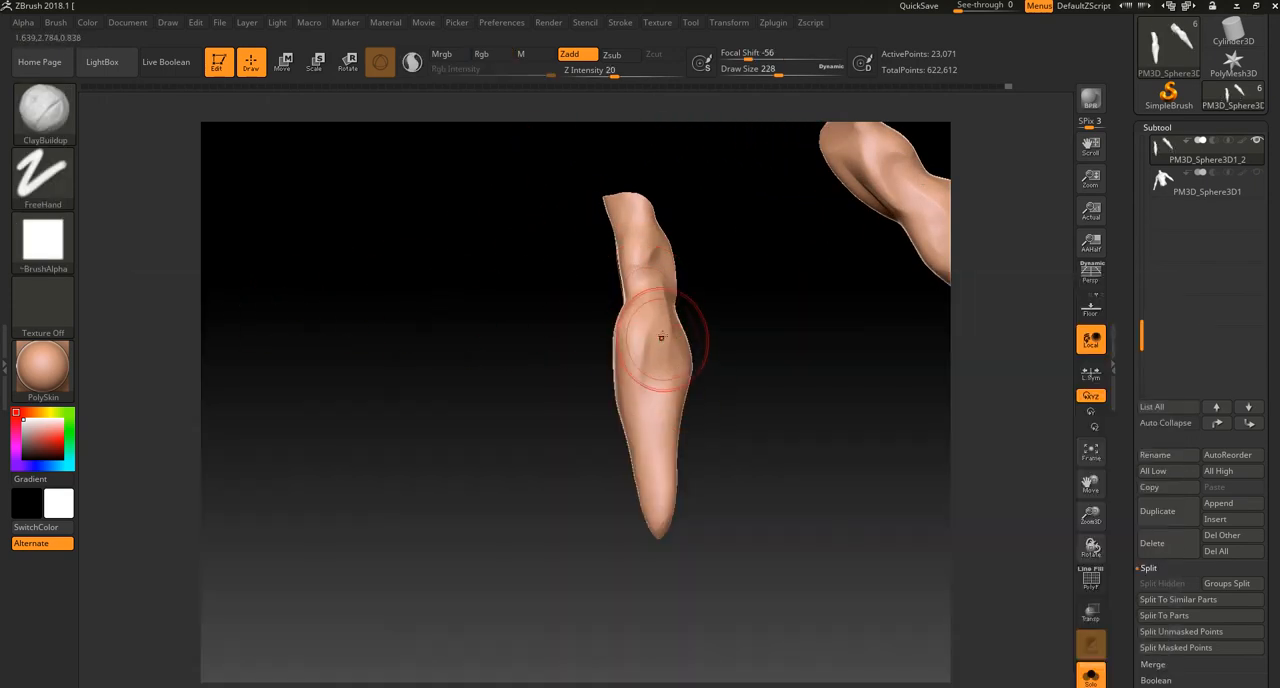
right_click_drag(662, 288, 674, 306)
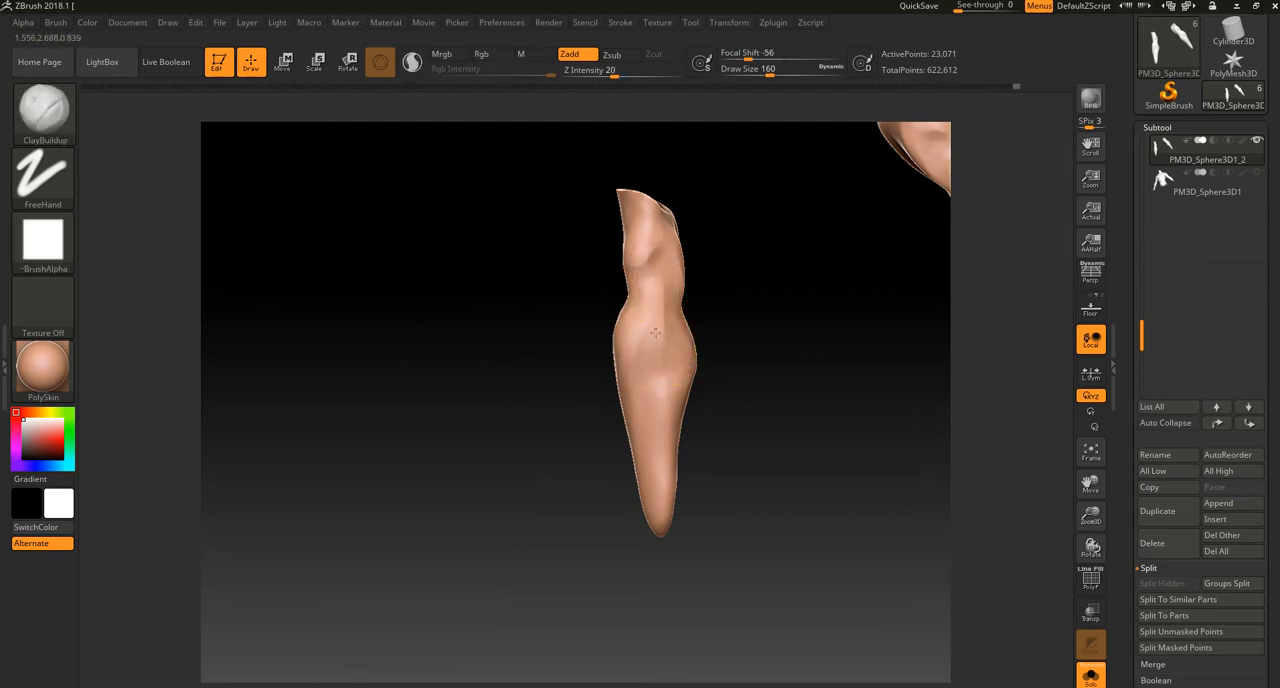
key("ctrl")
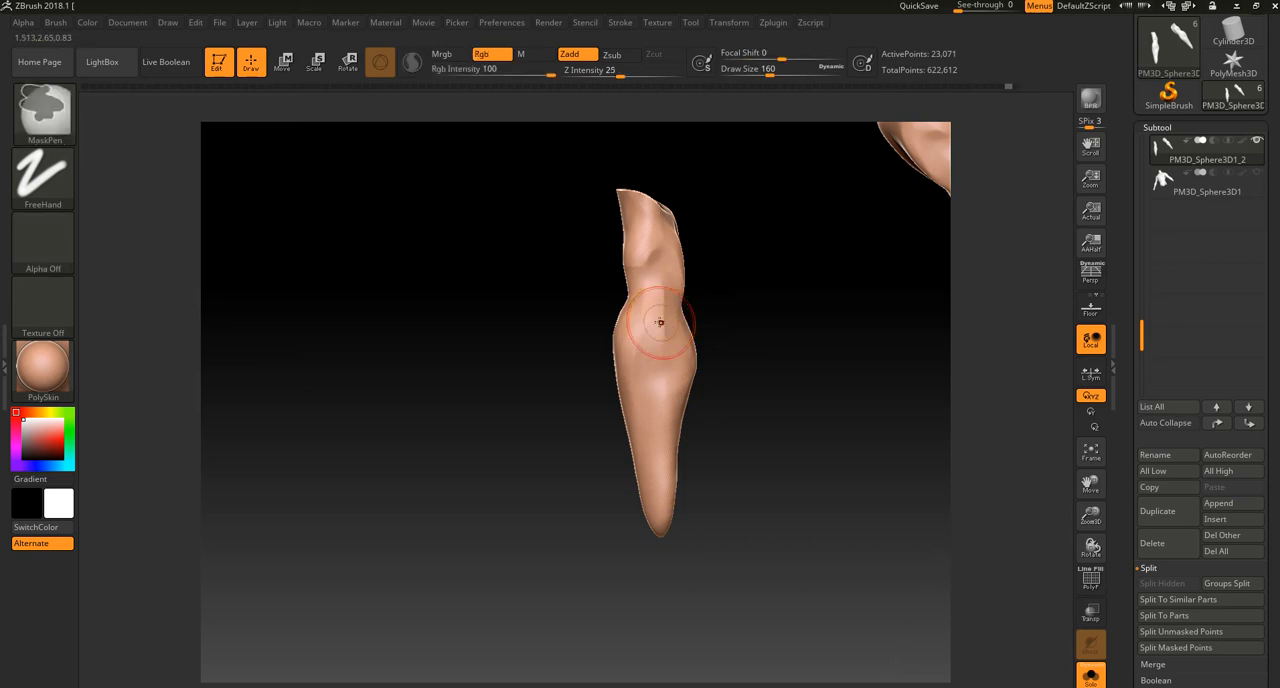
left_click_drag(660, 322, 661, 323)
key("ctrl+z")
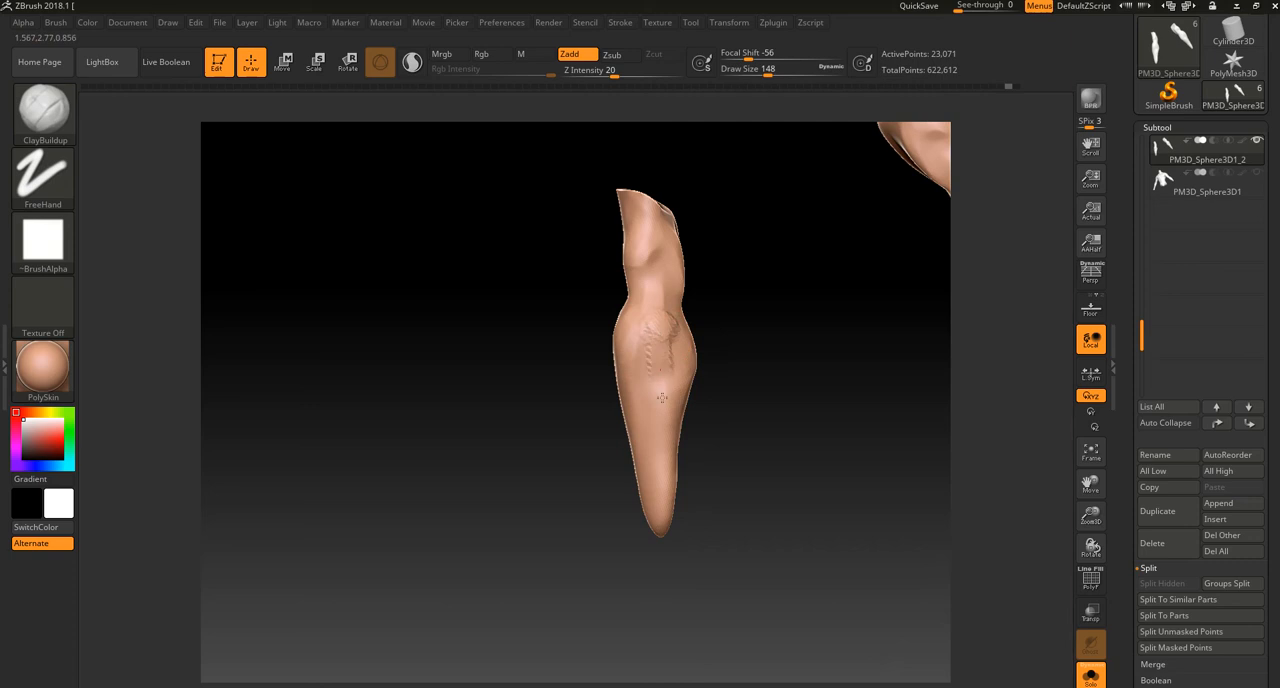
Step: Sculpt a ridge down the back of the forearm and diagonal muscle bands below the elbow with ClayBuildup
left_click_drag(655, 340, 654, 498)
left_click_drag(653, 545, 663, 344)
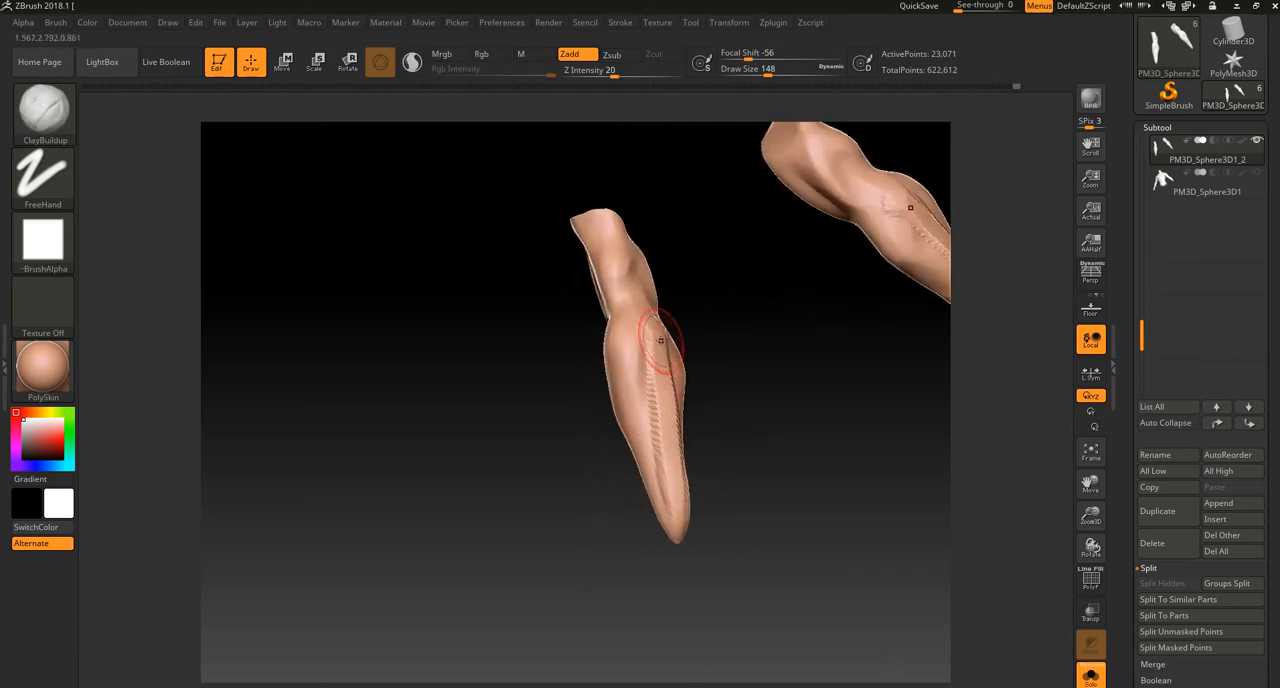
left_click_drag(709, 414, 684, 400)
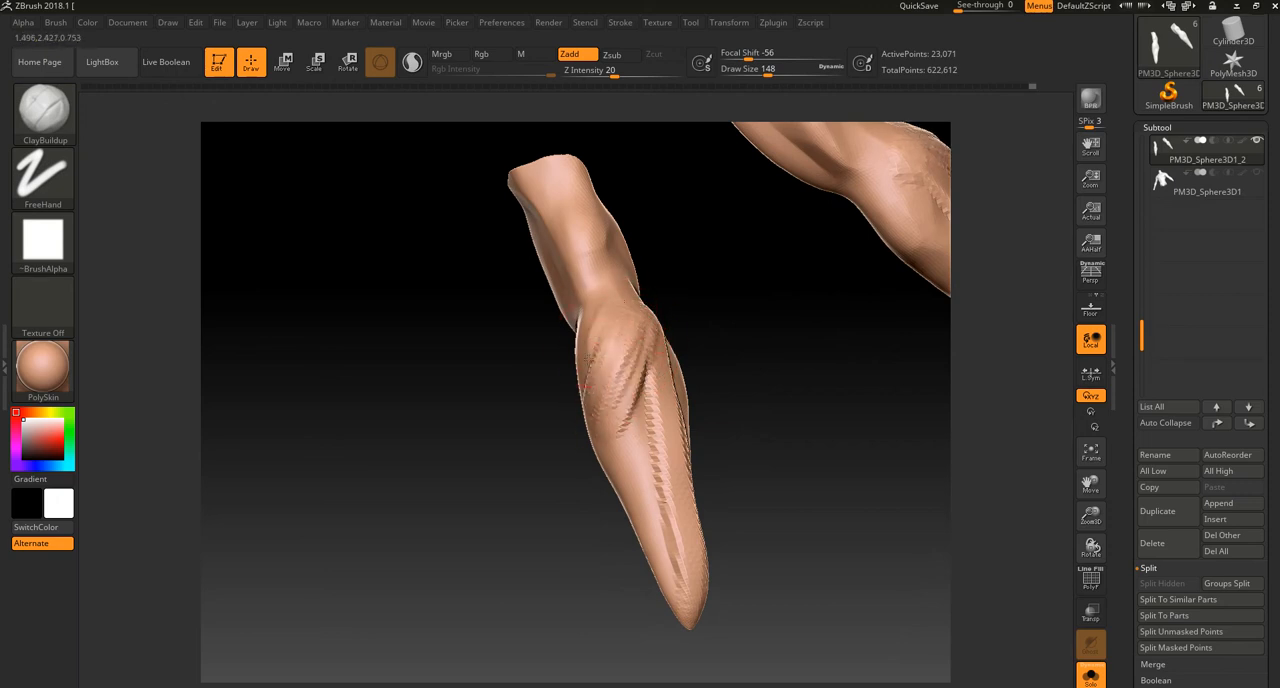
left_click_drag(705, 347, 637, 333)
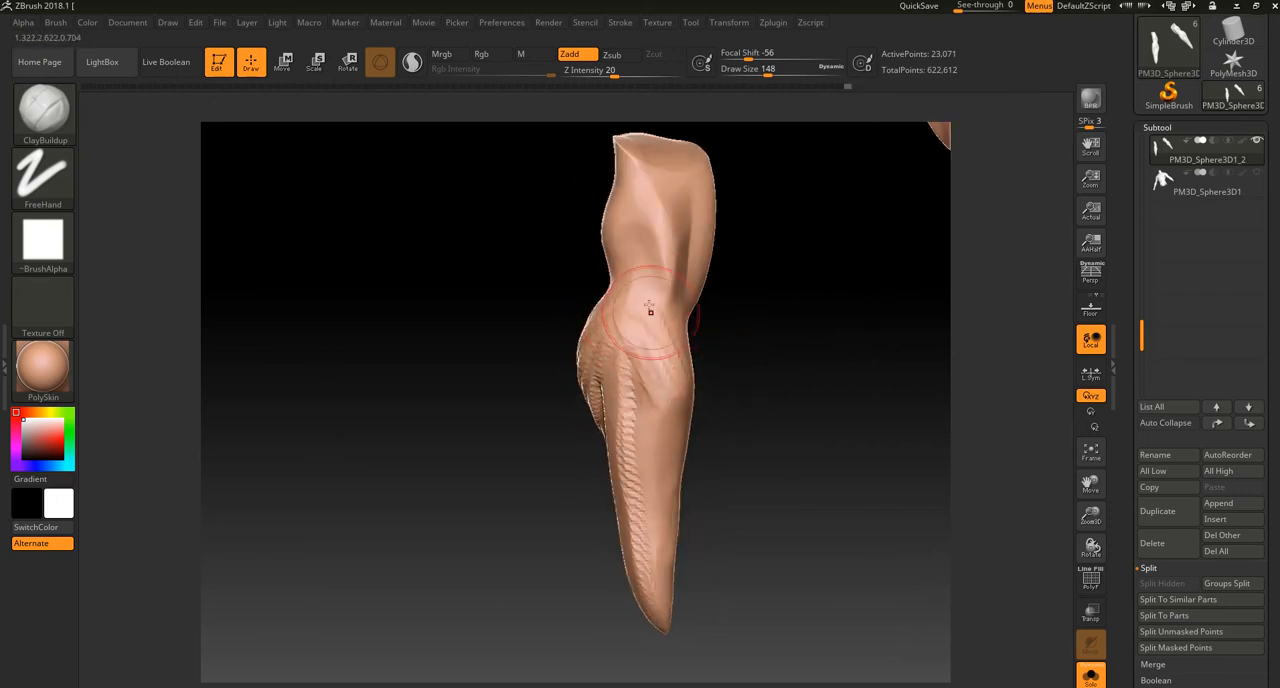
left_click_drag(563, 521, 586, 429)
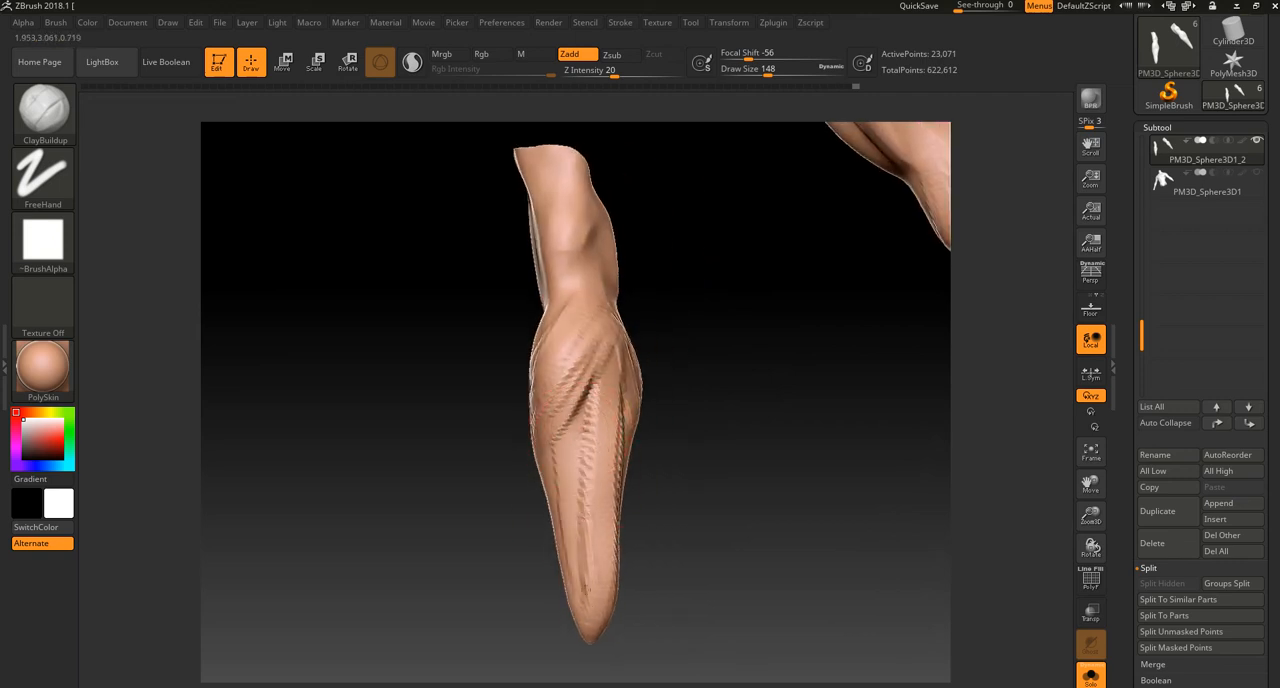
left_click_drag(520, 457, 626, 554)
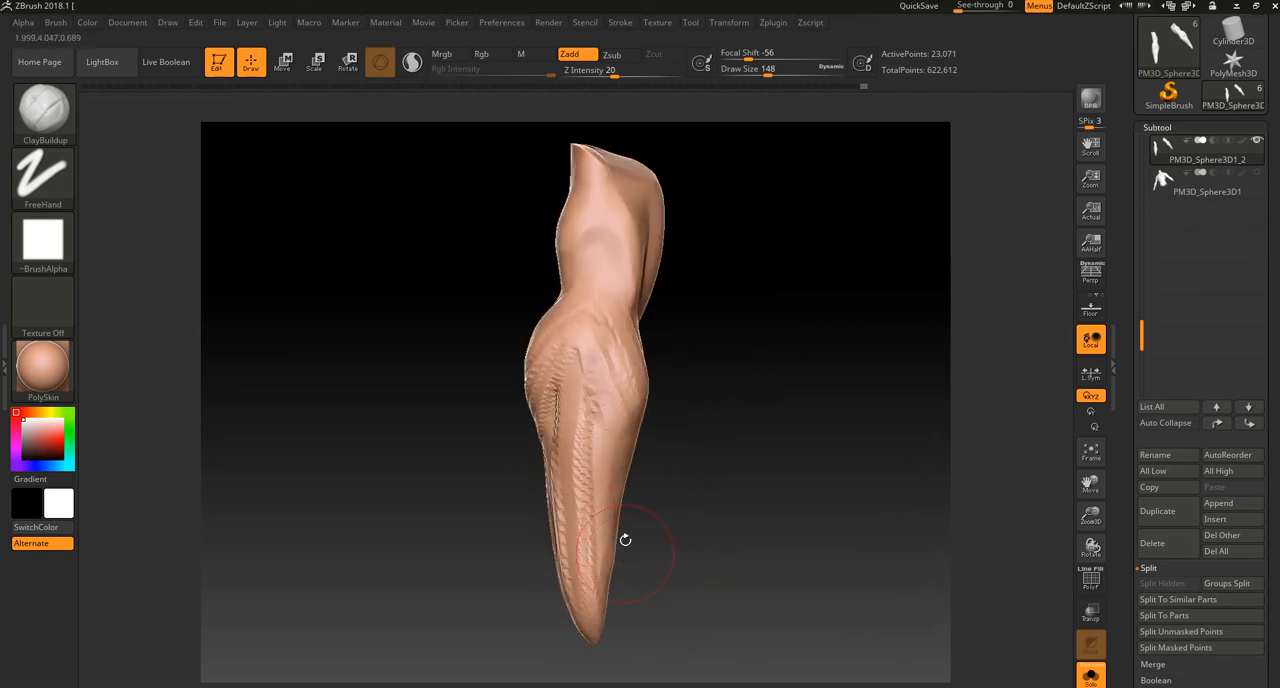
Step: Add long ClayBuildup strokes along the back and side of the forearm, from below the elbow to the wrist
left_click_drag(583, 434, 592, 580)
mouse_move(668, 551)
left_mouse_down("alt")
mouse_move(654, 469)
mouse_move(608, 462)
left_mouse_up("alt")
left_click_drag(609, 371, 618, 532)
left_click_drag(610, 400, 617, 538)
left_click_drag(730, 470, 648, 458)
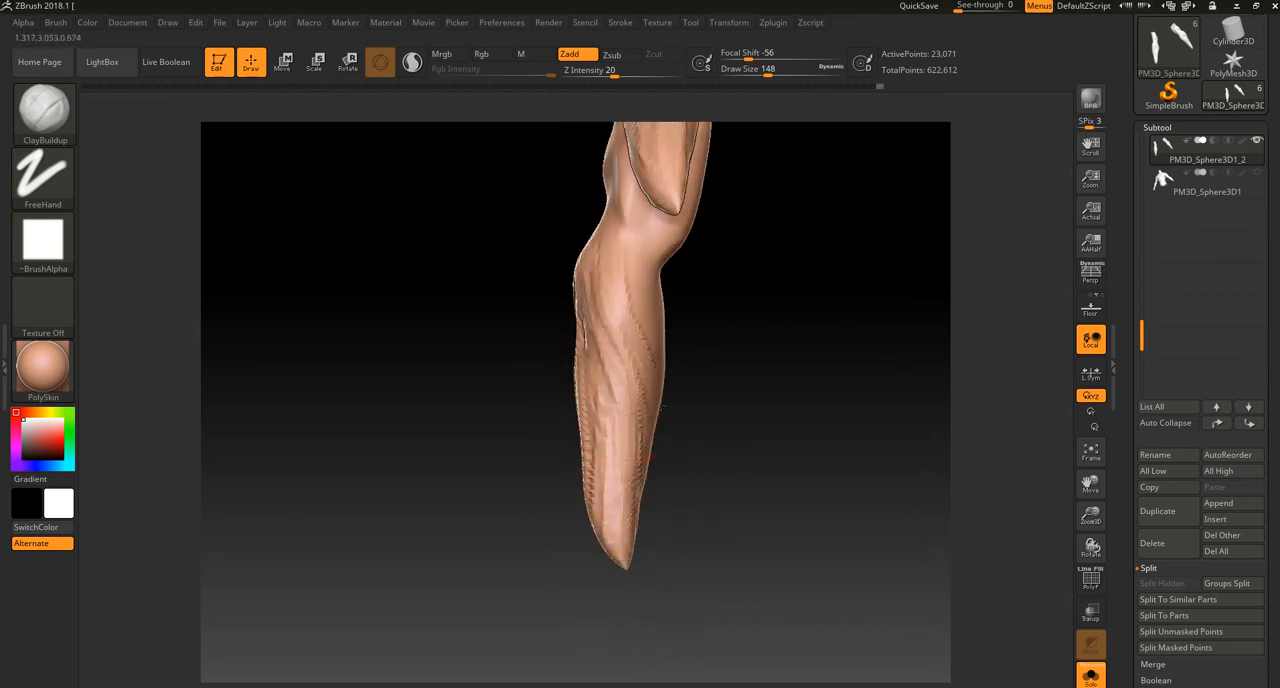
left_click_drag(615, 267, 629, 400, "ctrl")
Step: Rework the lengthwise muscle strokes on the back of the forearm with ClayBuildup, undoing unwanted passes
left_click_drag(510, 506, 588, 492)
mouse_move(589, 280)
left_mouse_down("ctrl")
mouse_move(545, 348)
mouse_move(594, 532)
left_mouse_up("ctrl")
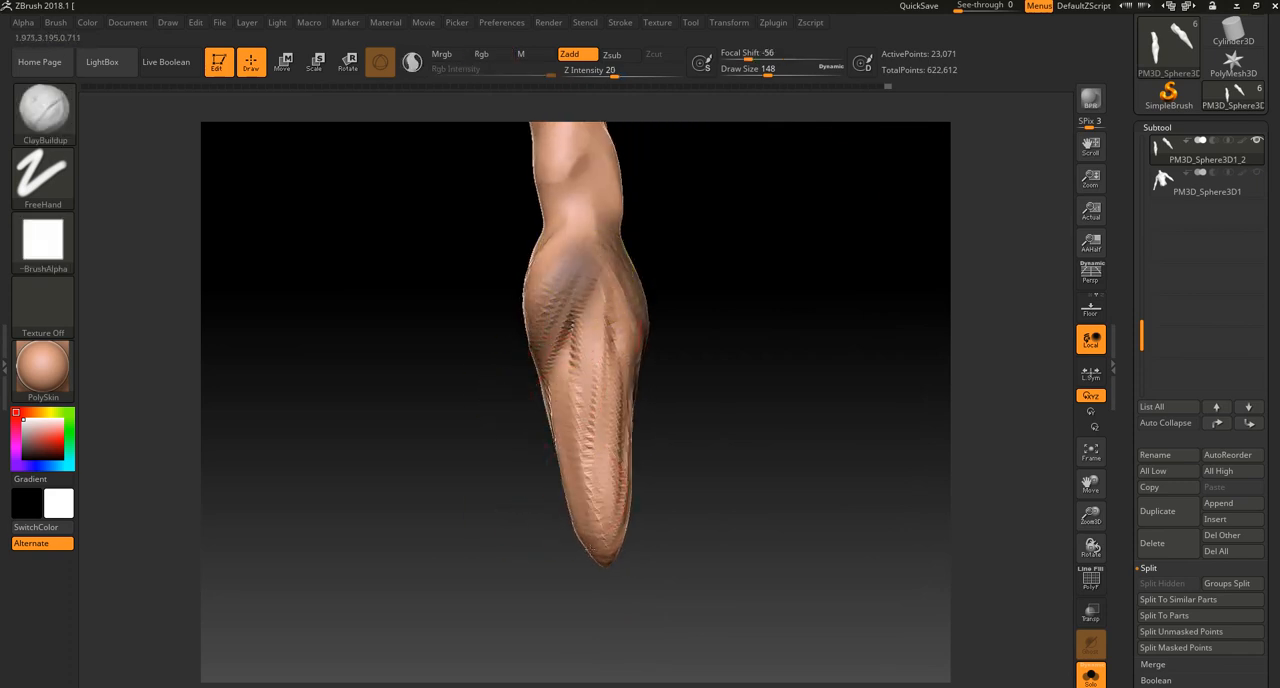
key("ctrl+z")
mouse_move(563, 380)
left_mouse_down()
mouse_move(584, 494)
mouse_move(612, 526)
left_mouse_up()
key("ctrl+z")
mouse_move(571, 408)
left_mouse_down()
mouse_move(570, 463)
mouse_move(602, 538)
left_mouse_up()
Step: Remesh the arms and smooth the forearm's muscle strokes
mouse_move(540, 582)
left_mouse_down()
mouse_move(663, 557)
mouse_move(714, 482)
left_mouse_up()
left_click_drag(651, 454, 687, 487, "ctrl")
left_click_drag(511, 352, 518, 410, "shift")
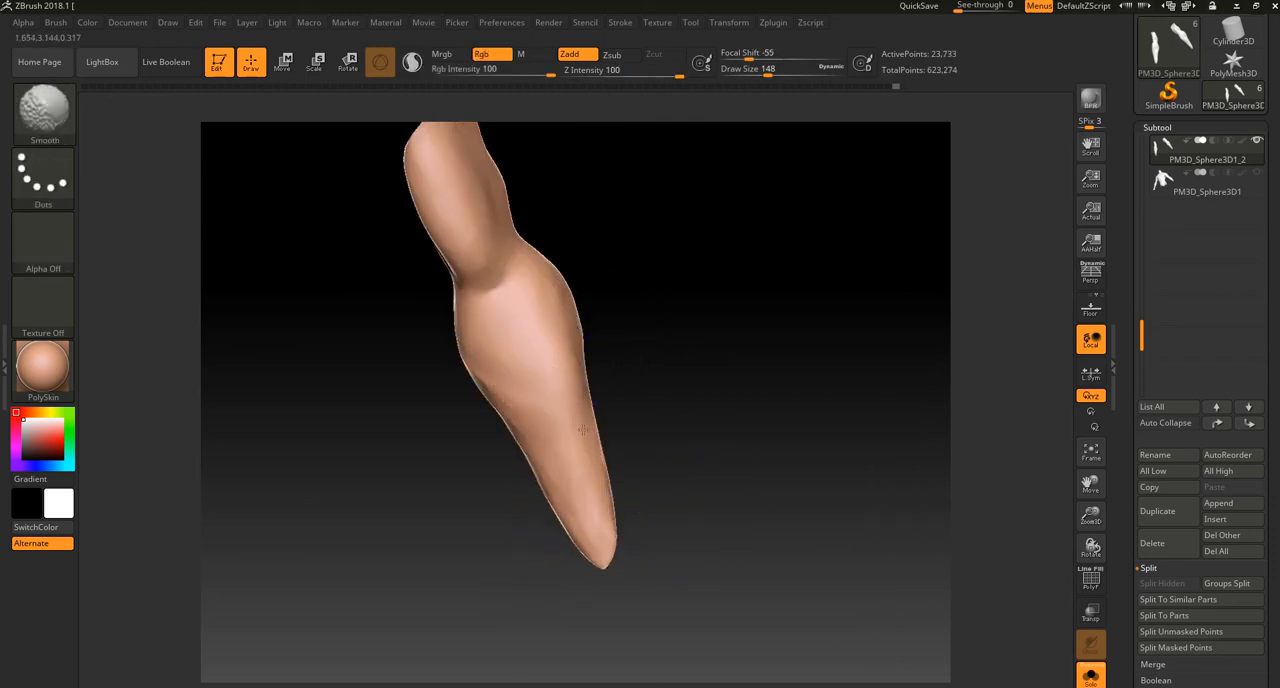
left_click_drag(645, 385, 703, 420, "alt")
Step: Show the torso again and adjust the elbow and forearm shape with Move Topological at draw size 256, smoothing the forearm
left_click(1090, 677)
key("b")
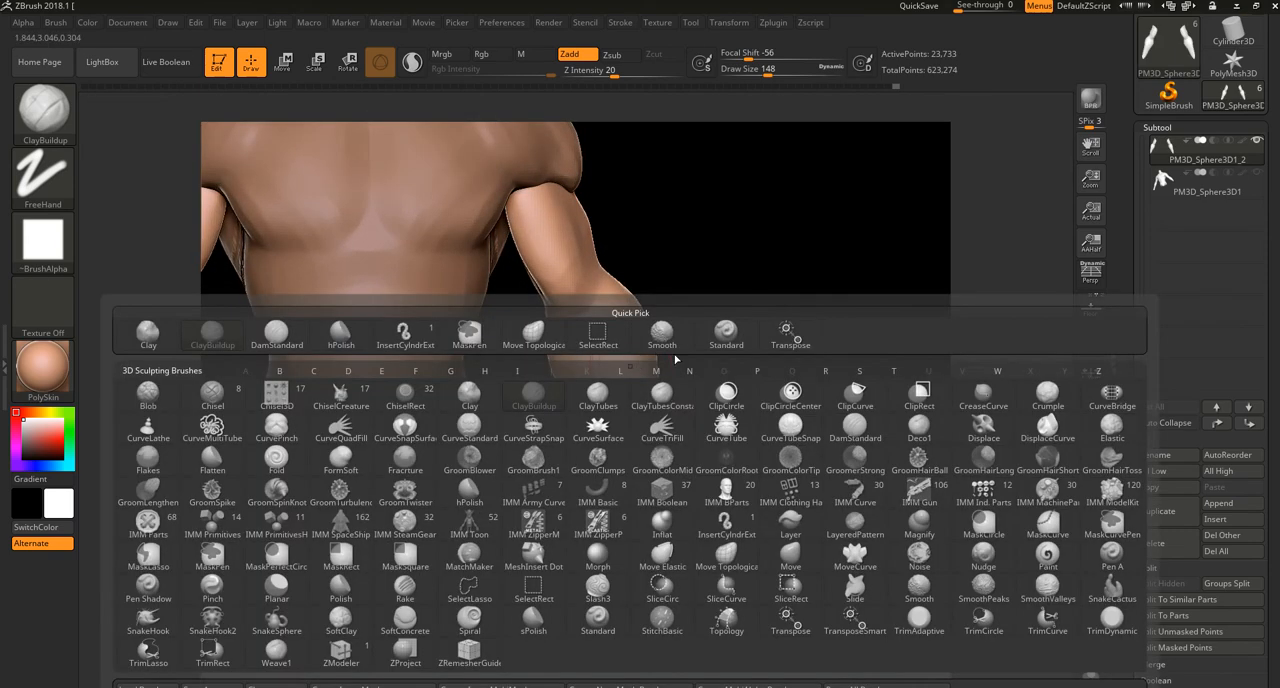
left_click(790, 558)
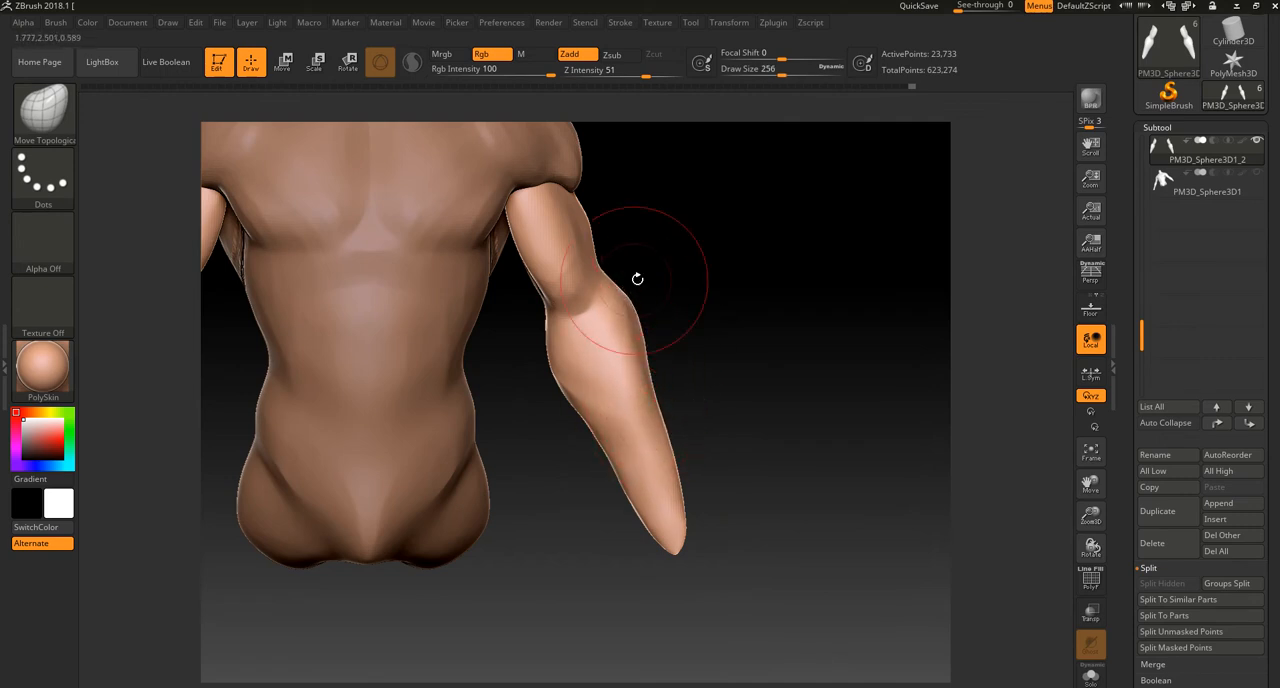
left_click_drag(629, 277, 571, 357)
key("shift")
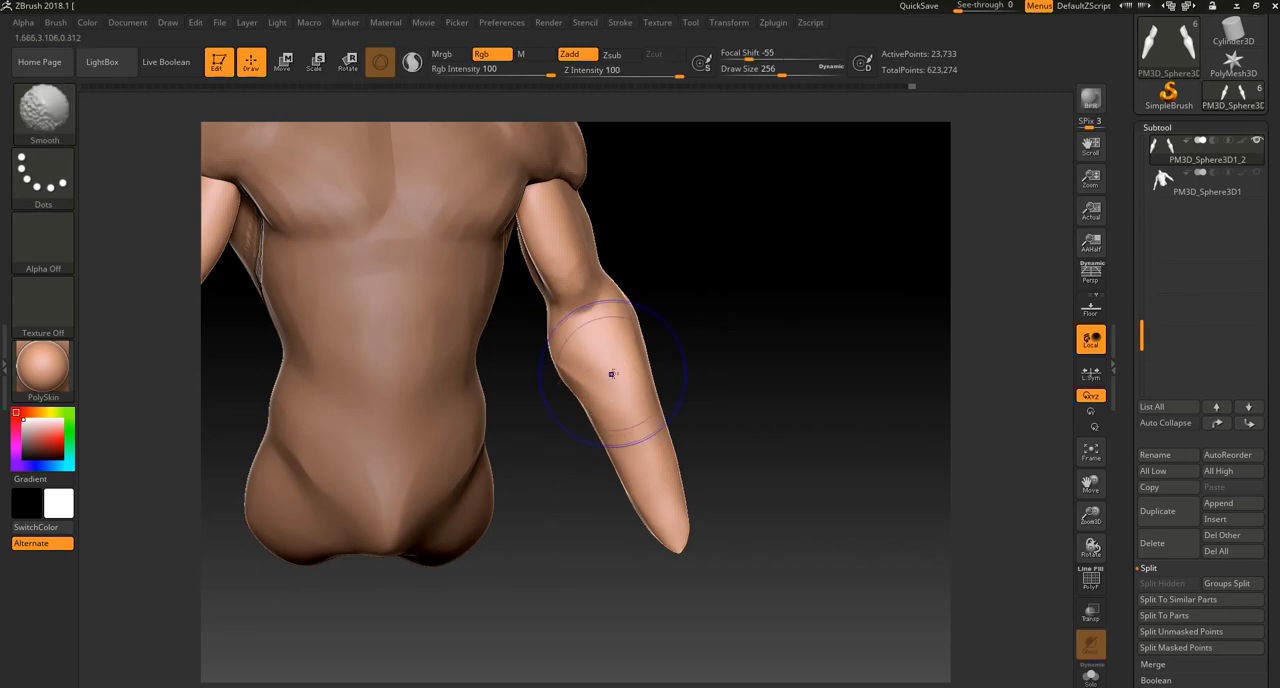
left_click_drag(708, 422, 640, 385)
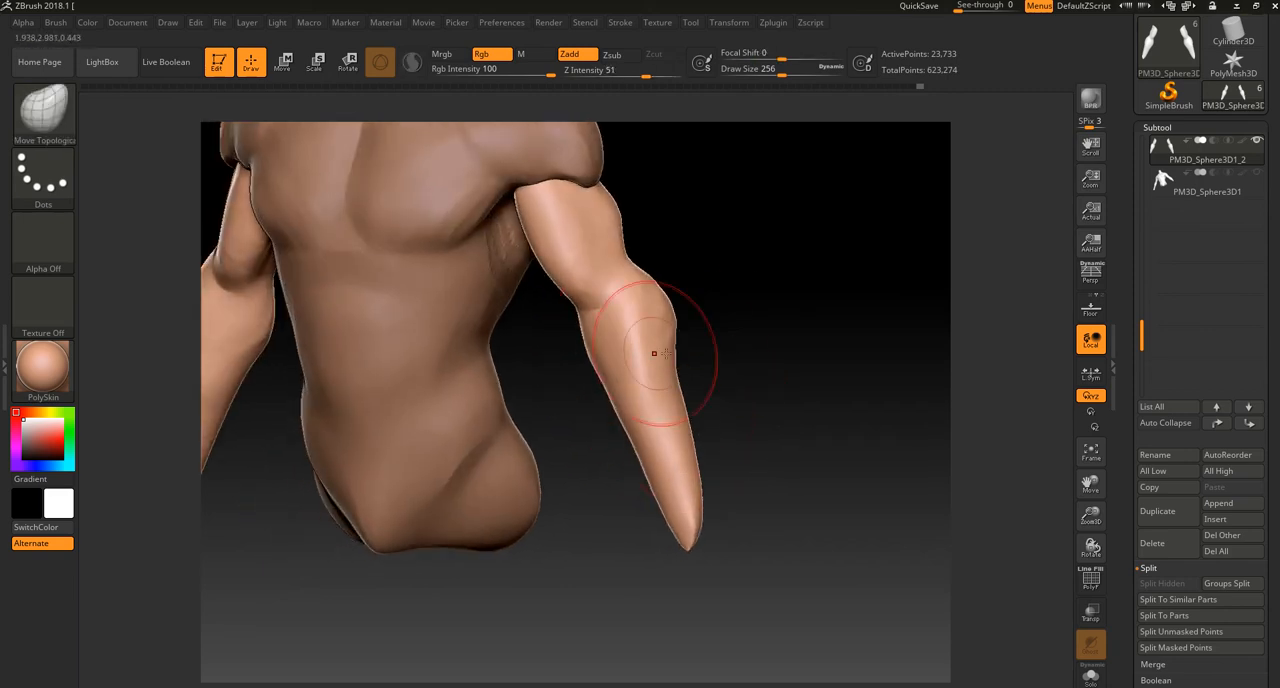
left_click_drag(748, 366, 675, 354)
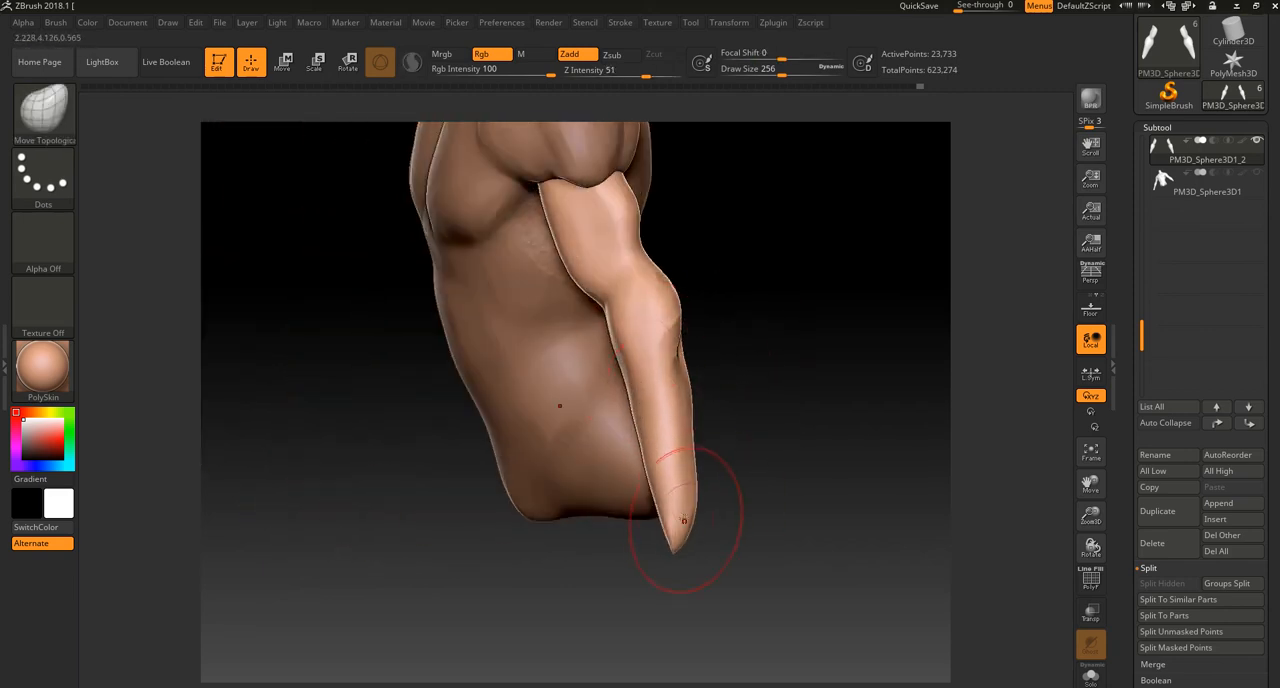
Step: Mask the forearm up to the elbow and invert the mask to protect the upper arm
mouse_move(623, 300)
left_mouse_down("ctrl")
mouse_move(675, 500)
mouse_move(663, 409)
left_mouse_up("ctrl")
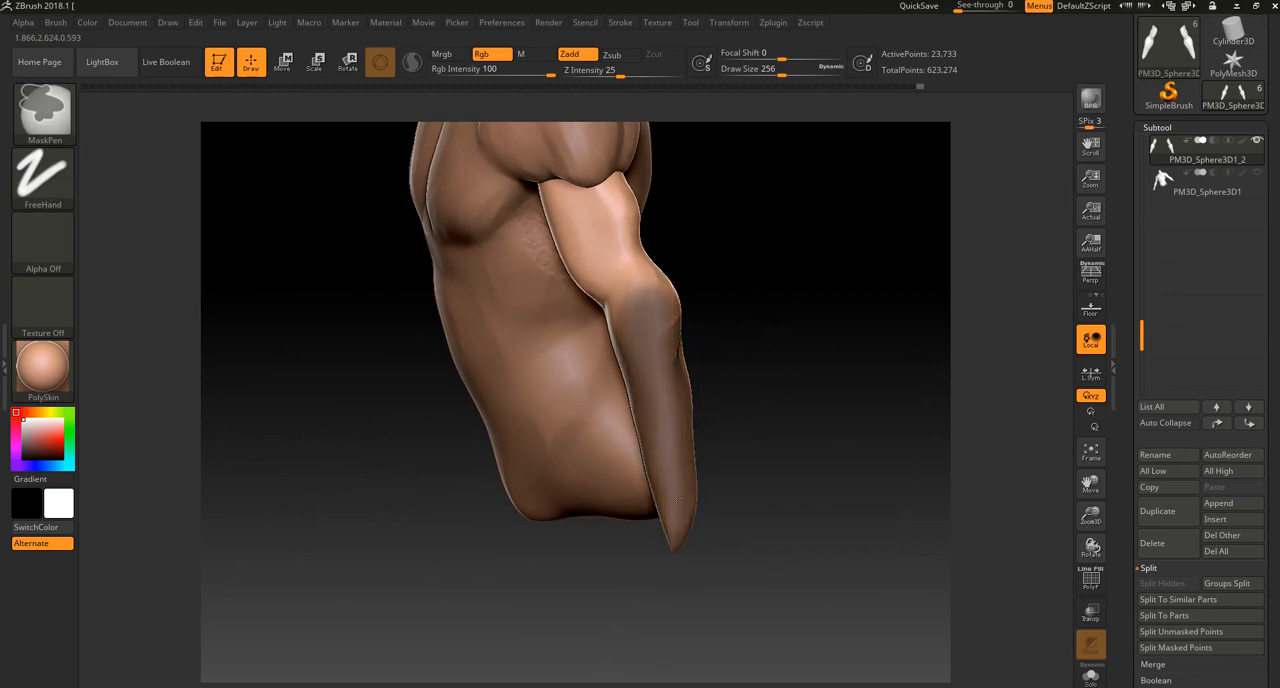
mouse_move(760, 380)
left_mouse_down()
mouse_move(617, 369)
mouse_move(645, 470)
mouse_move(639, 317)
left_mouse_up()
left_click_drag(617, 481, 619, 400)
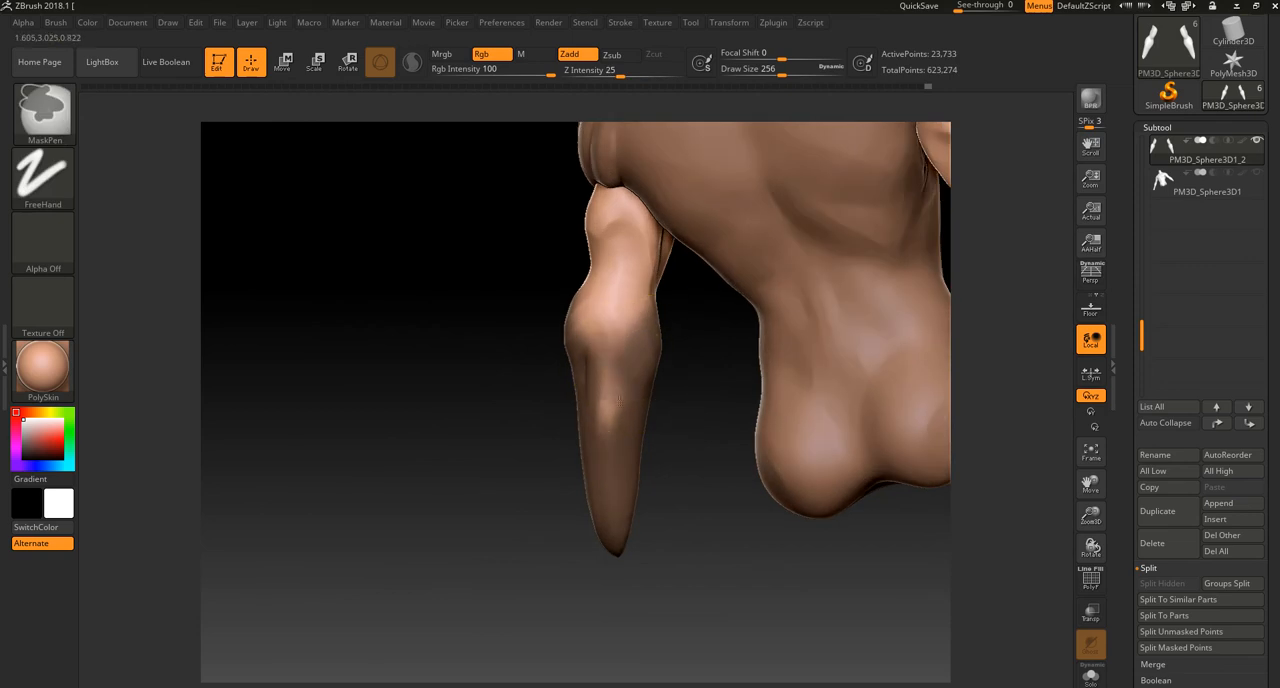
left_click(700, 446, "ctrl")
left_click_drag(681, 588, 800, 515)
Step: Place the transform gizmo at the elbow and reposition and slightly rotate the unmasked forearm in side view
left_click(312, 66)
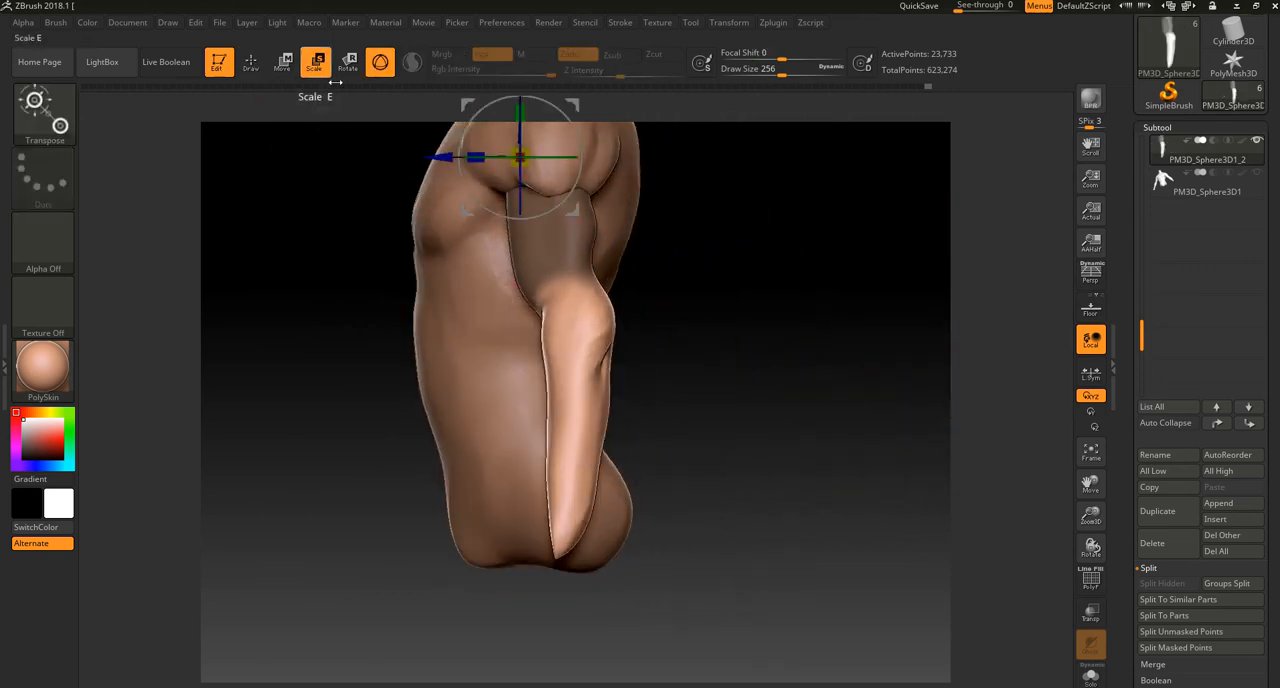
left_click(566, 285, "alt")
left_click(583, 178, "alt")
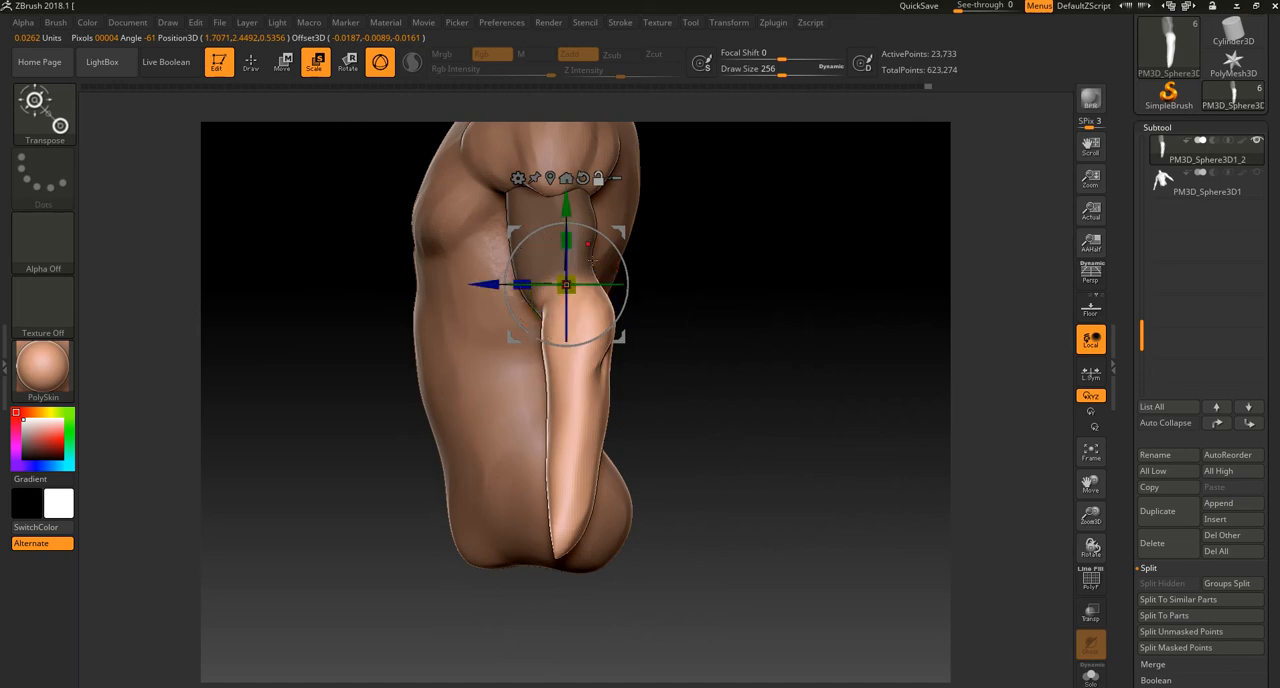
left_click_drag(603, 340, 603, 342)
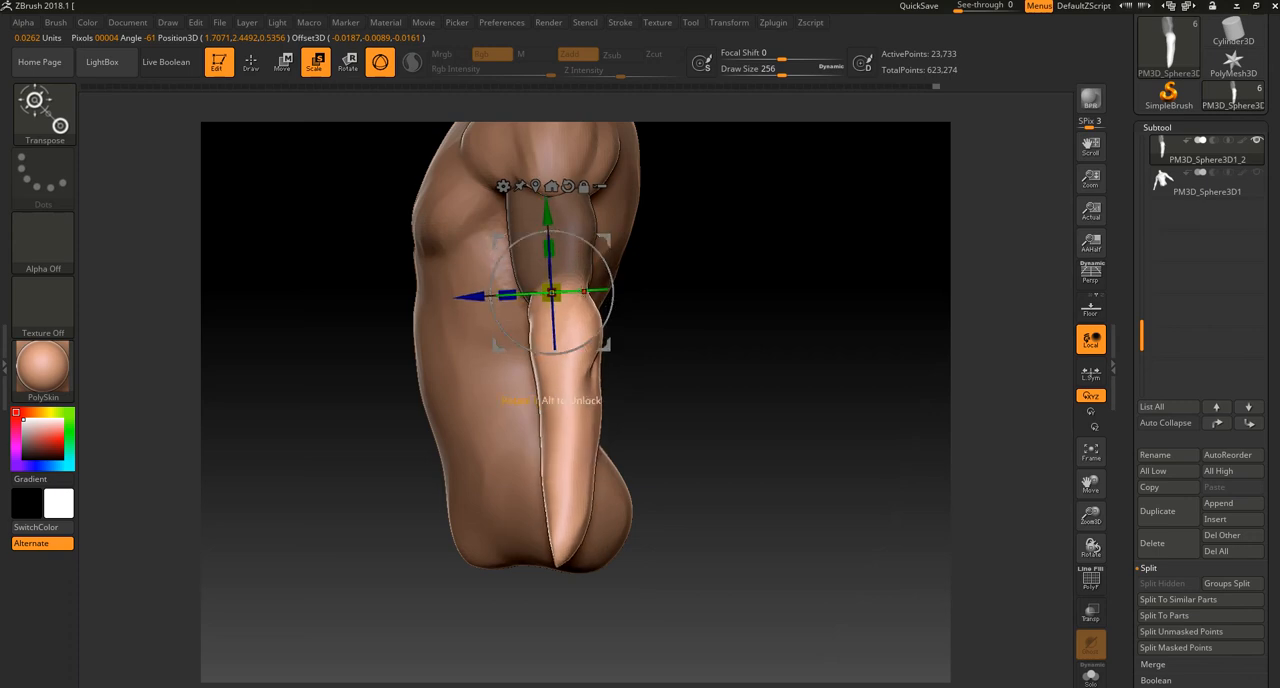
left_click_drag(608, 291, 607, 286)
mouse_move(599, 330)
left_mouse_down()
mouse_move(574, 269)
mouse_move(749, 277)
left_mouse_up()
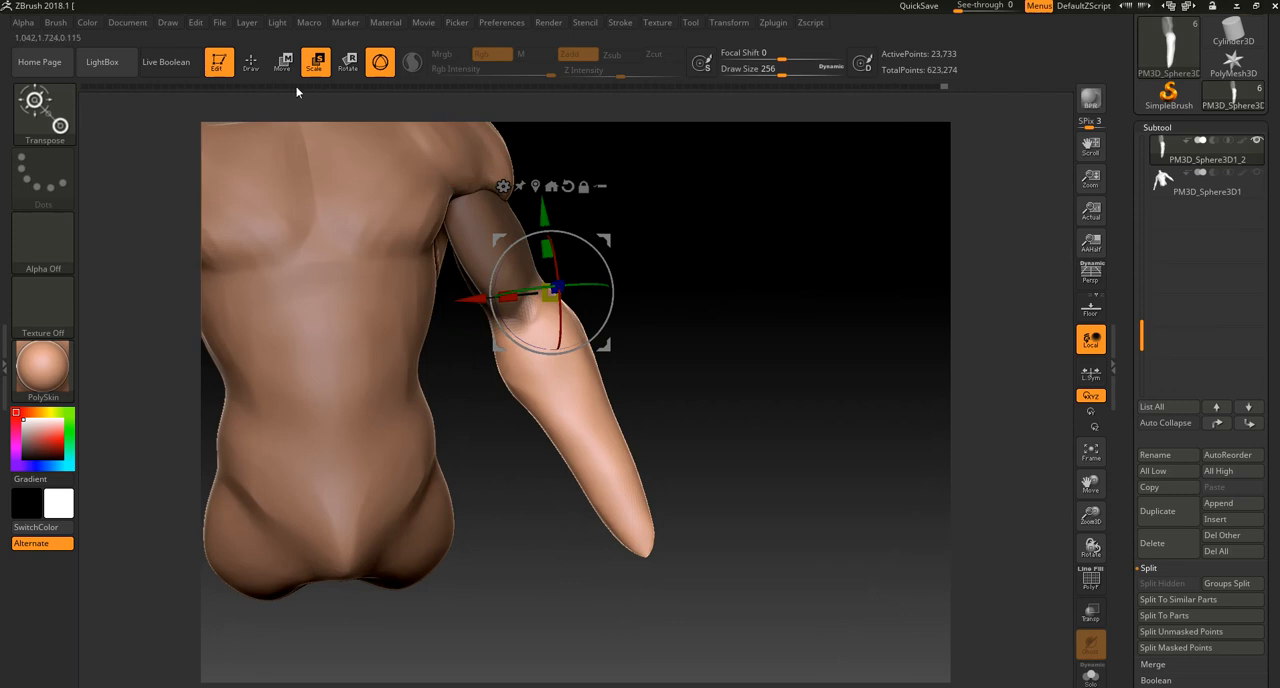
Step: Return to sculpting and flatten the forearm surface below the elbow with hPolish at draw size 256
left_click(251, 62)
key("ctrl")
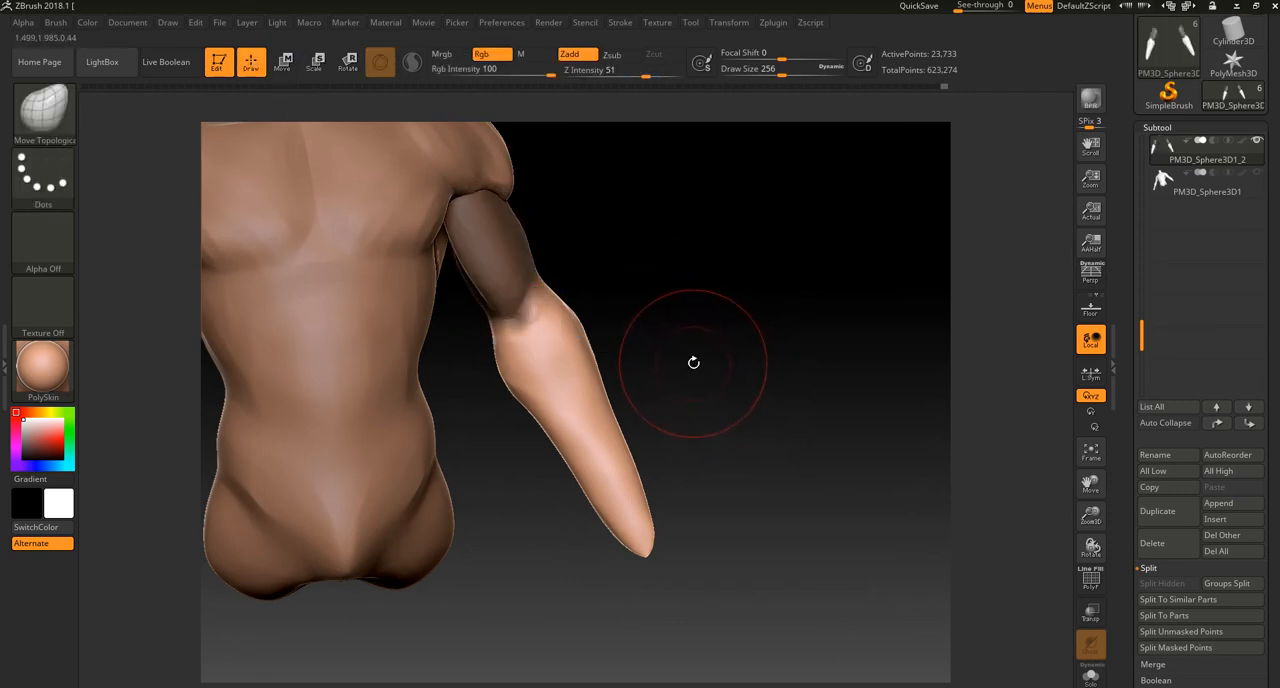
key("b")
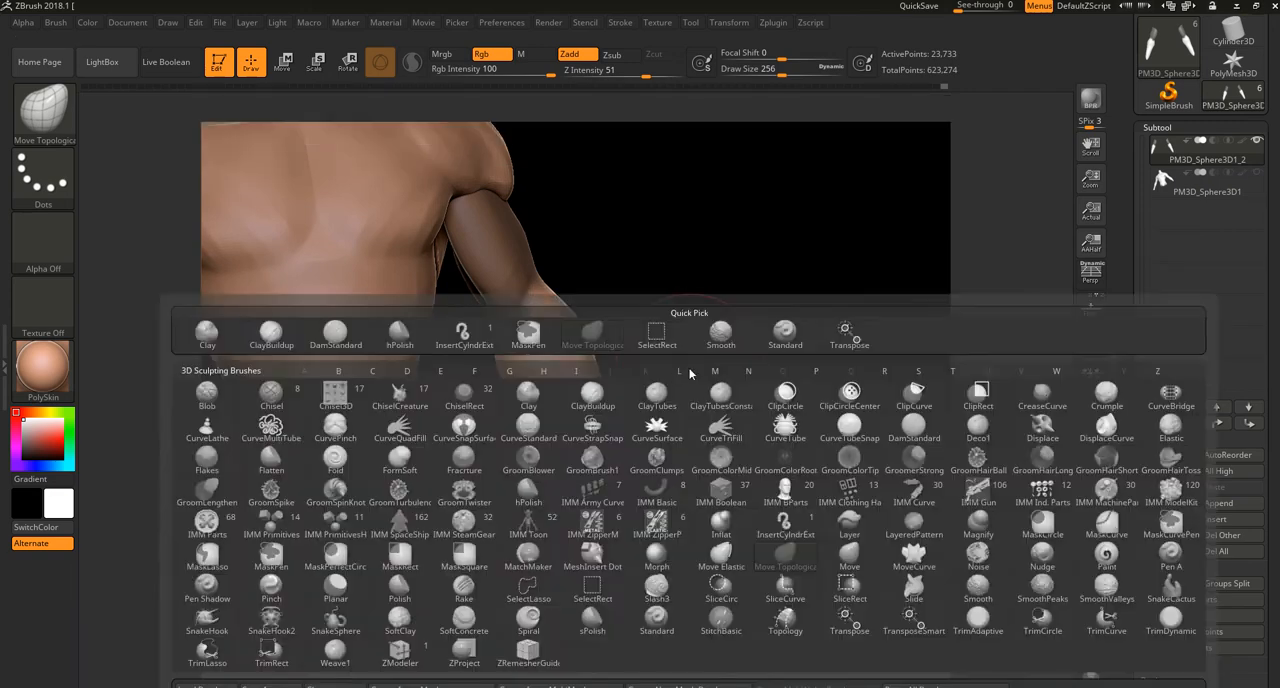
key("h")
key("p")
left_click_drag(679, 350, 536, 338)
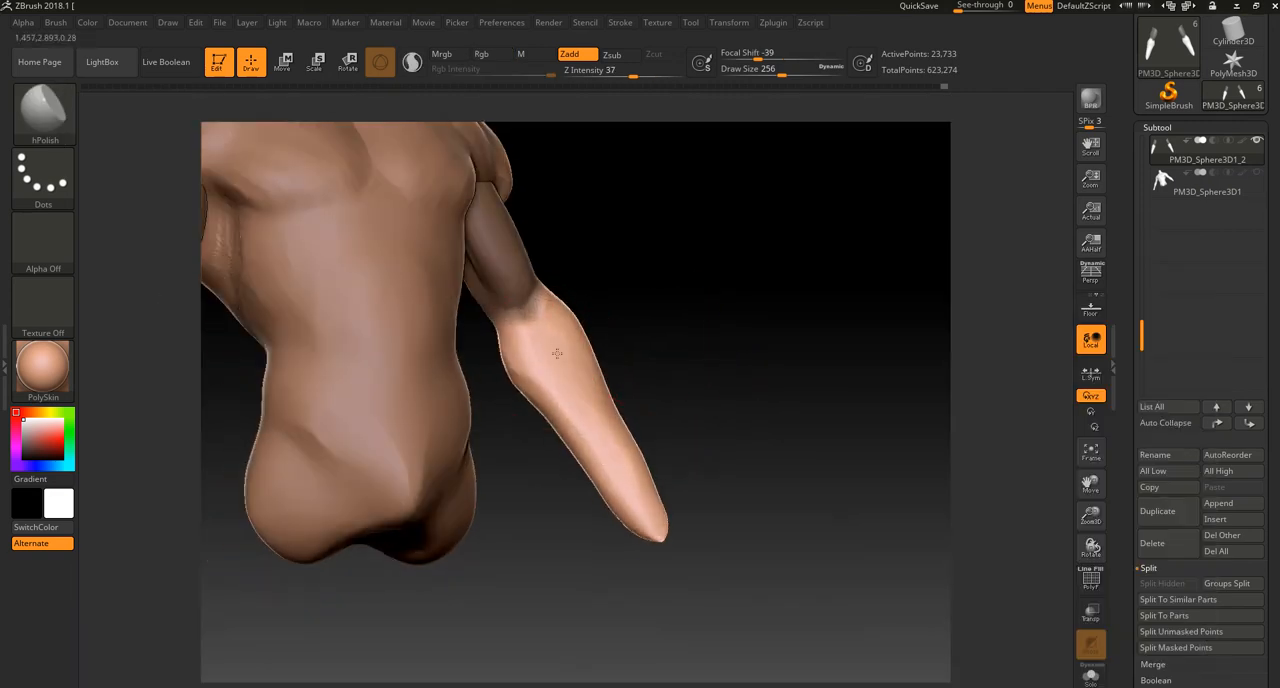
left_click_drag(651, 334, 554, 318)
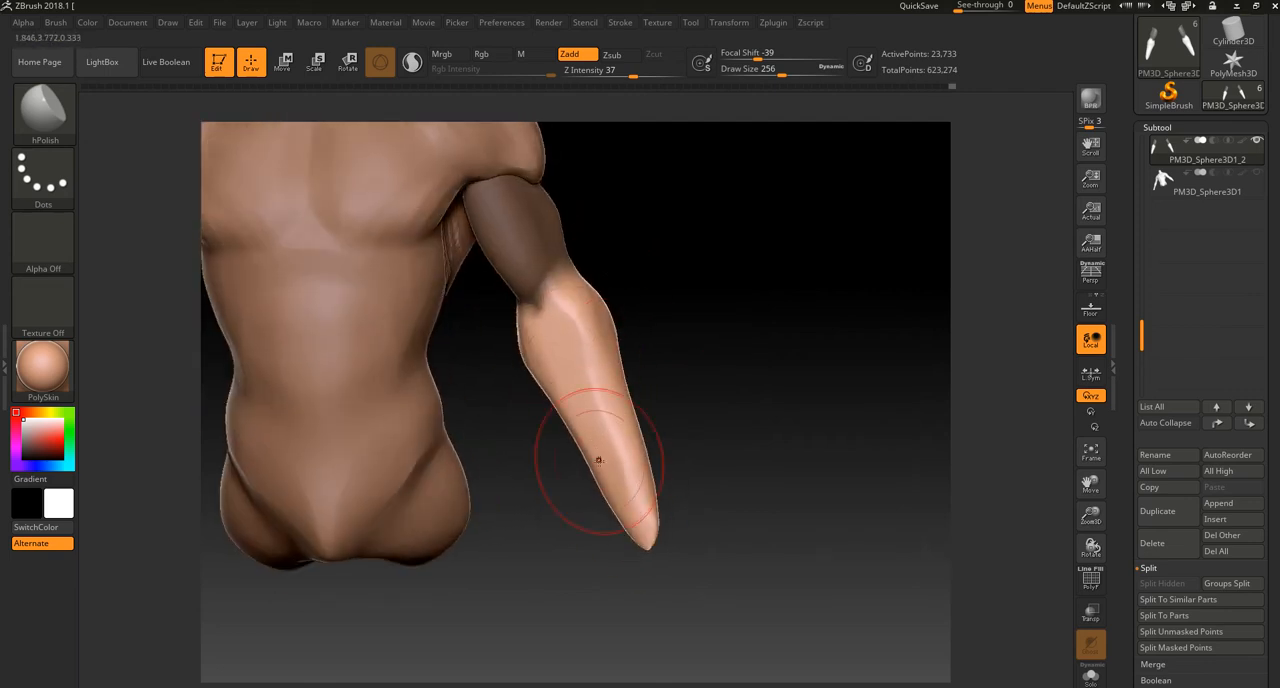
Step: Clear the mask and reshape the forearm and wrist profile in side view with Move Topological
key("b")
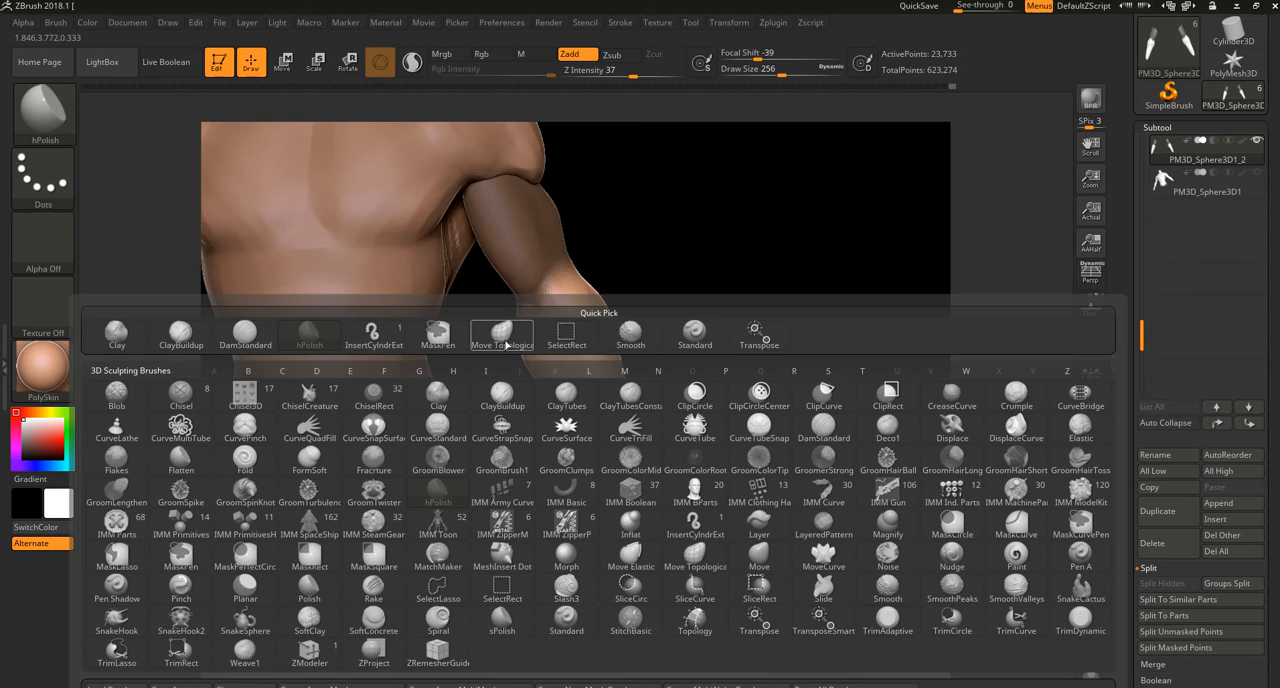
left_click(501, 333)
mouse_move(657, 279)
left_mouse_down("ctrl")
mouse_move(674, 337)
mouse_move(643, 329)
left_mouse_up("ctrl")
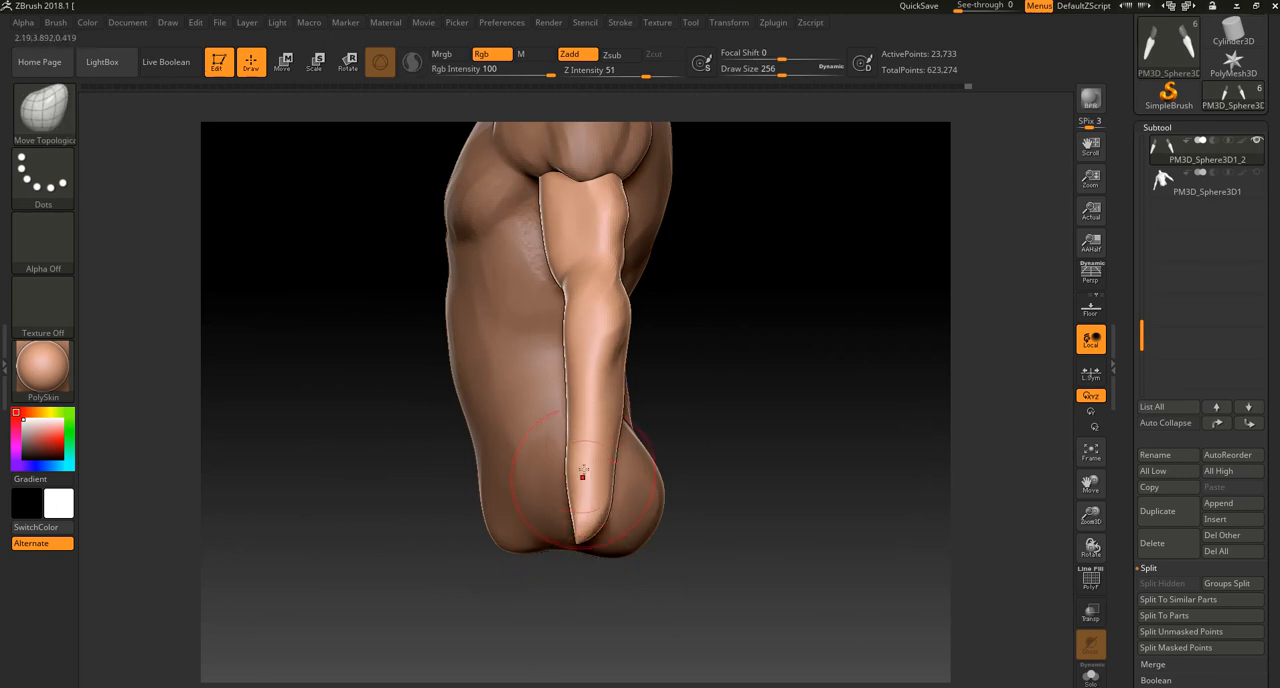
right_click_drag(579, 368, 628, 365)
right_click_drag(523, 405, 459, 443)
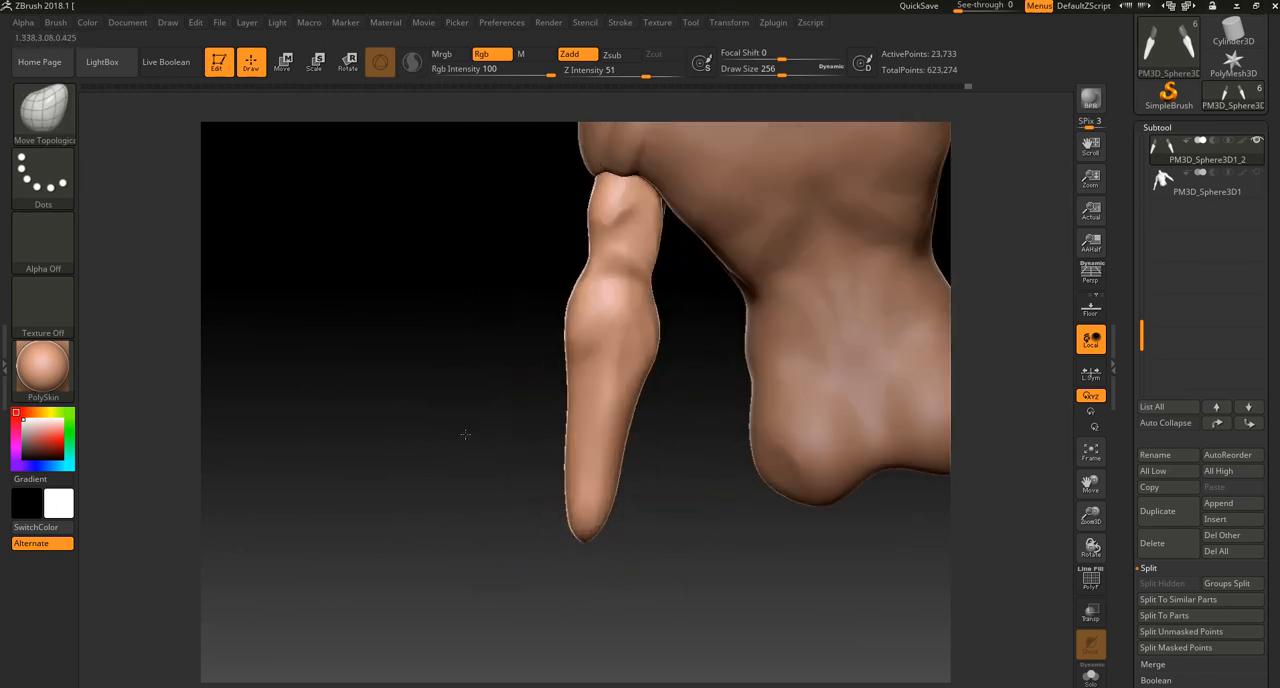
Step: Adjust the back of the elbow and upper arm with Move Topological and remesh the arms
right_click_drag(603, 306, 621, 293)
mouse_move(621, 295)
left_mouse_down("shift")
mouse_move(634, 290)
mouse_move(615, 224)
left_mouse_up("shift")
right_click_drag(674, 316, 673, 378, "alt")
right_click_drag(690, 379, 679, 383)
left_click_drag(679, 383, 692, 396, "ctrl")
right_click_drag(492, 301, 612, 215)
right_click_drag(697, 330, 731, 348, "alt")
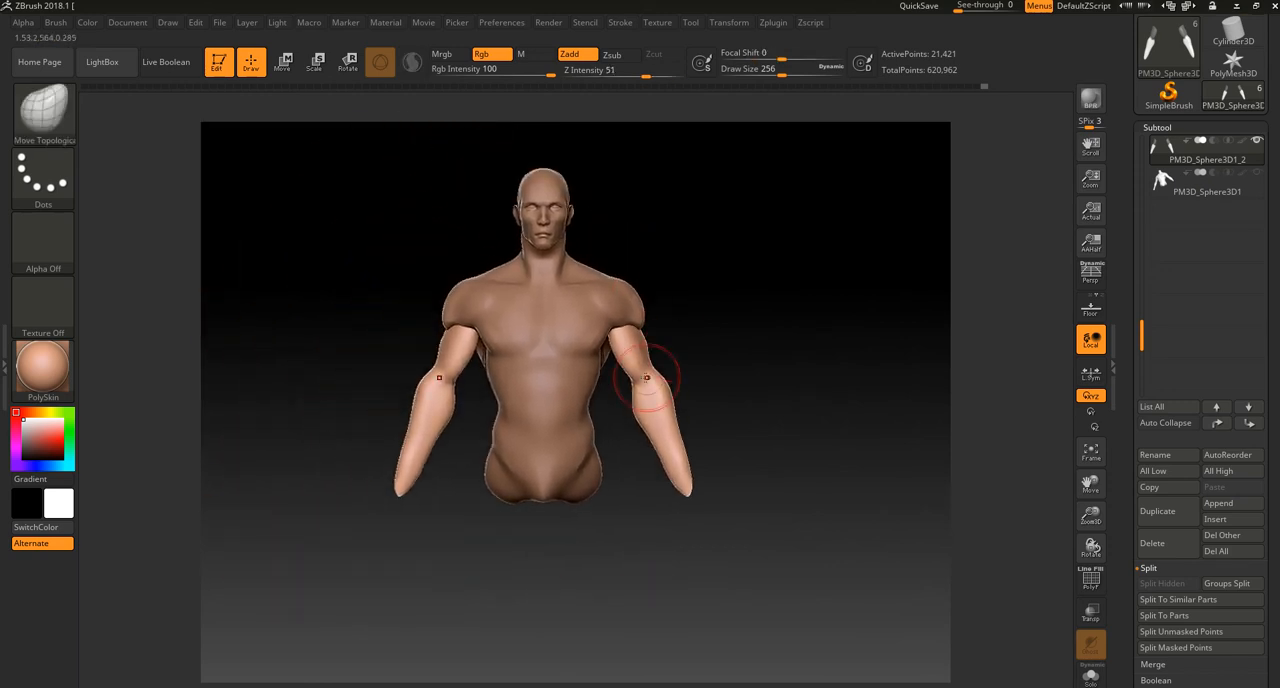
Step: Refine the outlines of the forearm, elbow and outer upper arm with Move Topological at draw size 256
right_click_drag(642, 373, 737, 303, "ctrl")
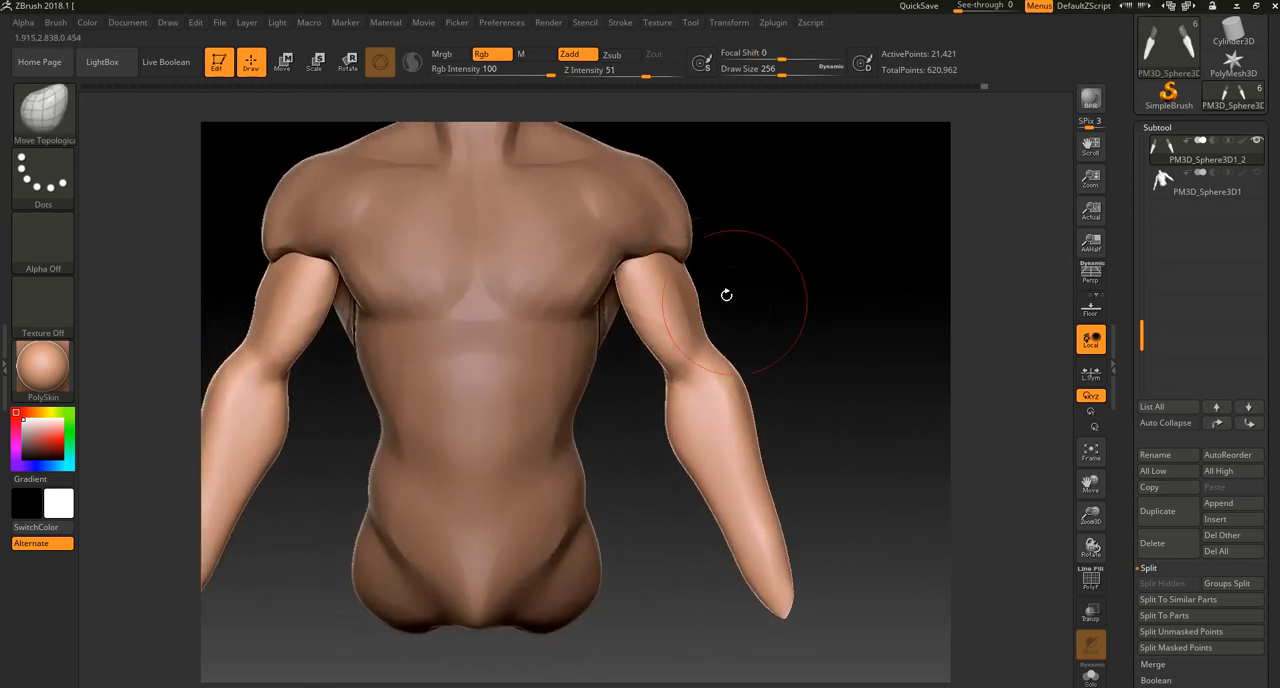
right_click_drag(795, 394, 737, 380)
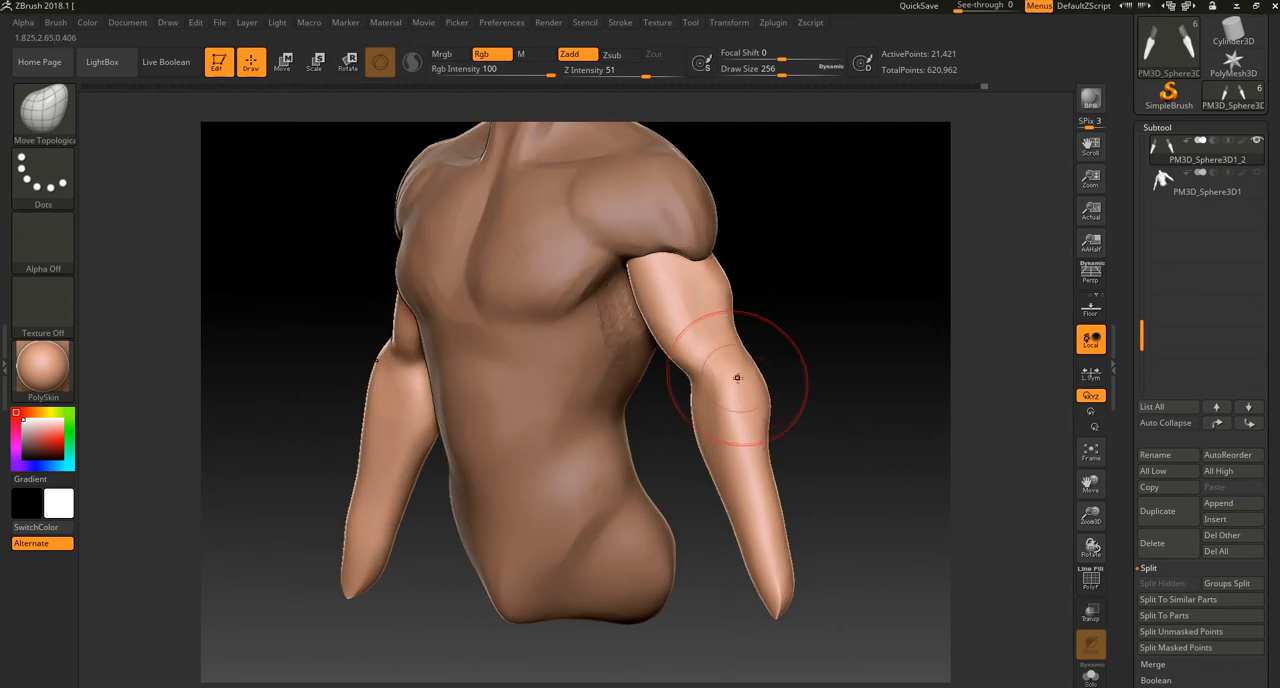
right_click_drag(791, 468, 762, 446)
right_click_drag(766, 508, 828, 492)
key("b")
key("m")
key("t")
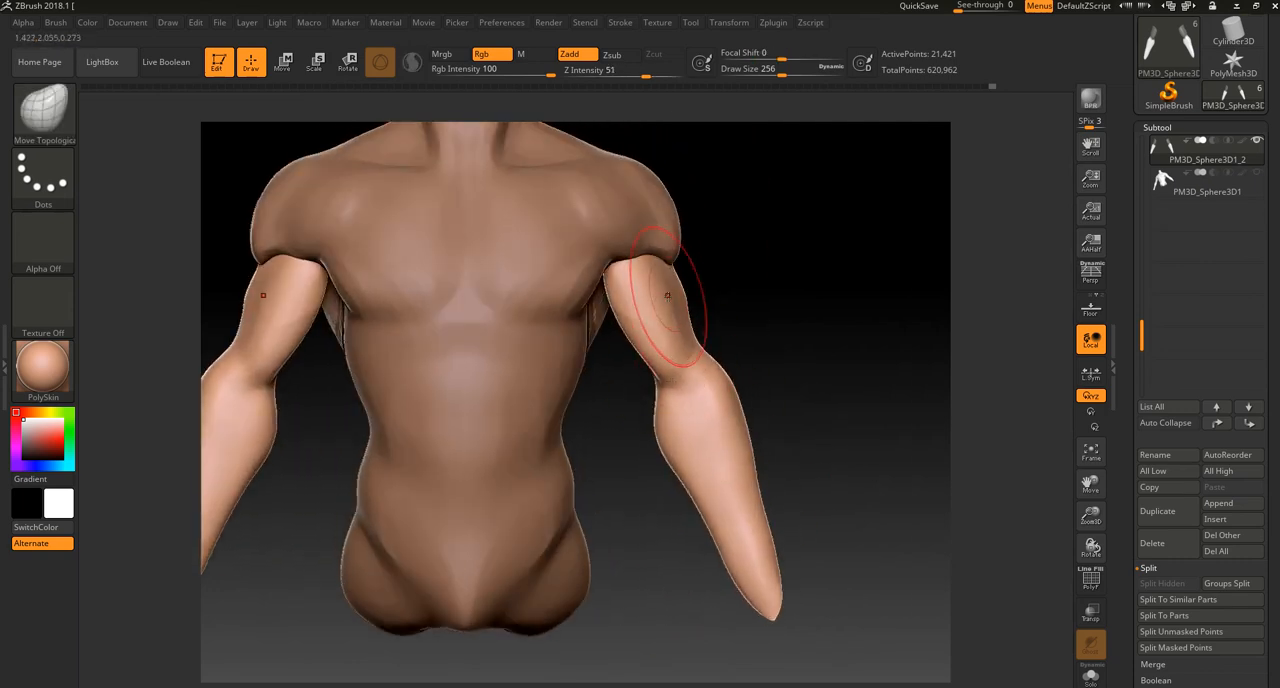
left_click_drag(683, 273, 670, 276)
left_click_drag(792, 272, 735, 270)
left_click_drag(654, 274, 686, 277)
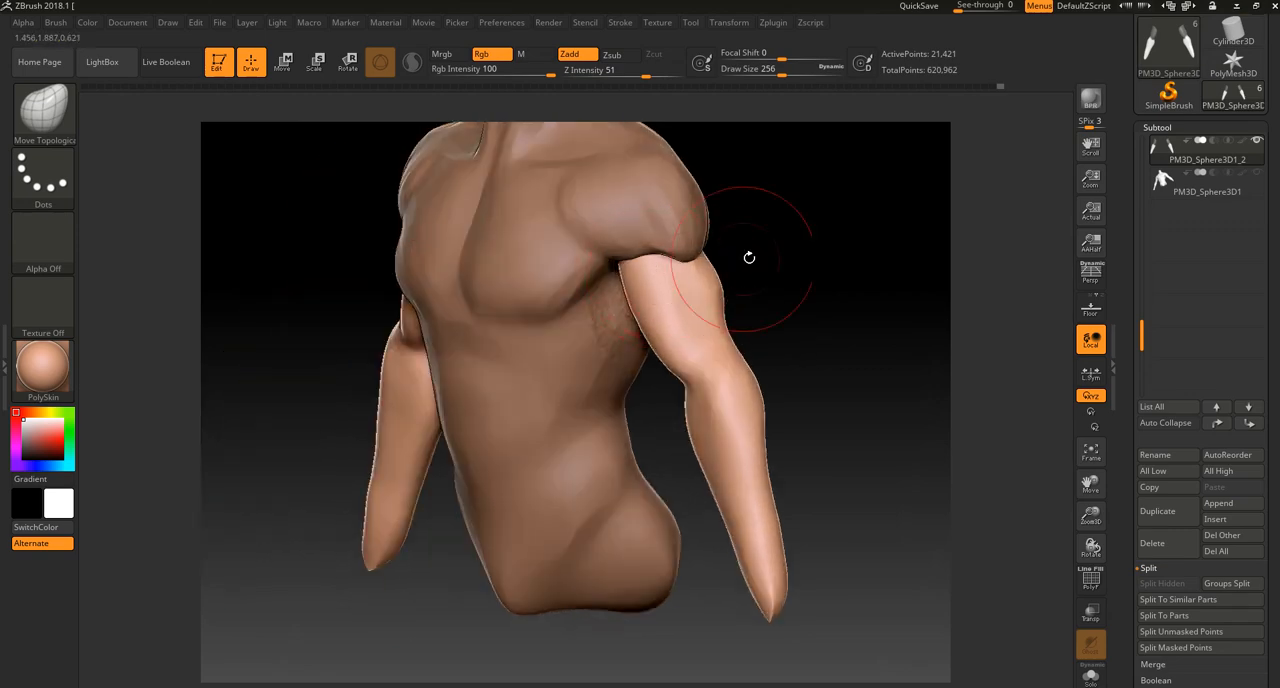
left_click_drag(756, 256, 812, 248)
Step: Carve the groove along the biceps toward the elbow with DamStandard at draw size 112, undoing the first stroke
key("b")
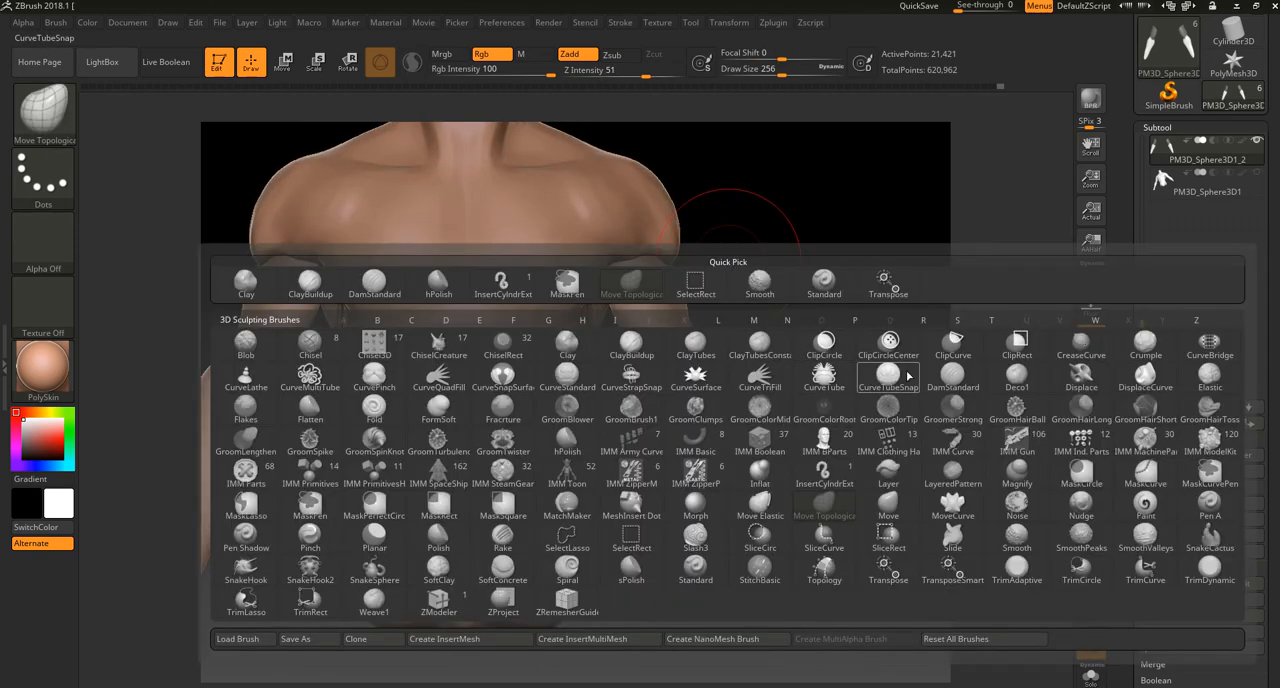
key("d")
key("s")
key("bracketleft")
key("bracketleft")
key("bracketleft")
key("bracketleft")
key("bracketleft")
key("bracketleft")
key("bracketleft")
key("bracketleft")
key("bracketleft")
key("bracketleft")
key("bracketleft")
key("bracketleft")
key("bracketleft")
key("bracketleft")
left_click_drag(655, 264, 672, 317)
key("ctrl+z")
mouse_move(742, 260)
left_mouse_down()
mouse_move(685, 308)
mouse_move(691, 345)
left_mouse_up()
mouse_move(688, 340)
left_mouse_down("shift")
mouse_move(680, 320)
mouse_move(692, 357)
left_mouse_up("shift")
Step: Carve the crease at the inside of the elbow where the biceps meets the forearm
left_click_drag(650, 415, 712, 400)
left_click_drag(668, 362, 689, 379)
mouse_move(747, 319)
left_mouse_down()
mouse_move(758, 248)
mouse_move(741, 297)
left_mouse_up()
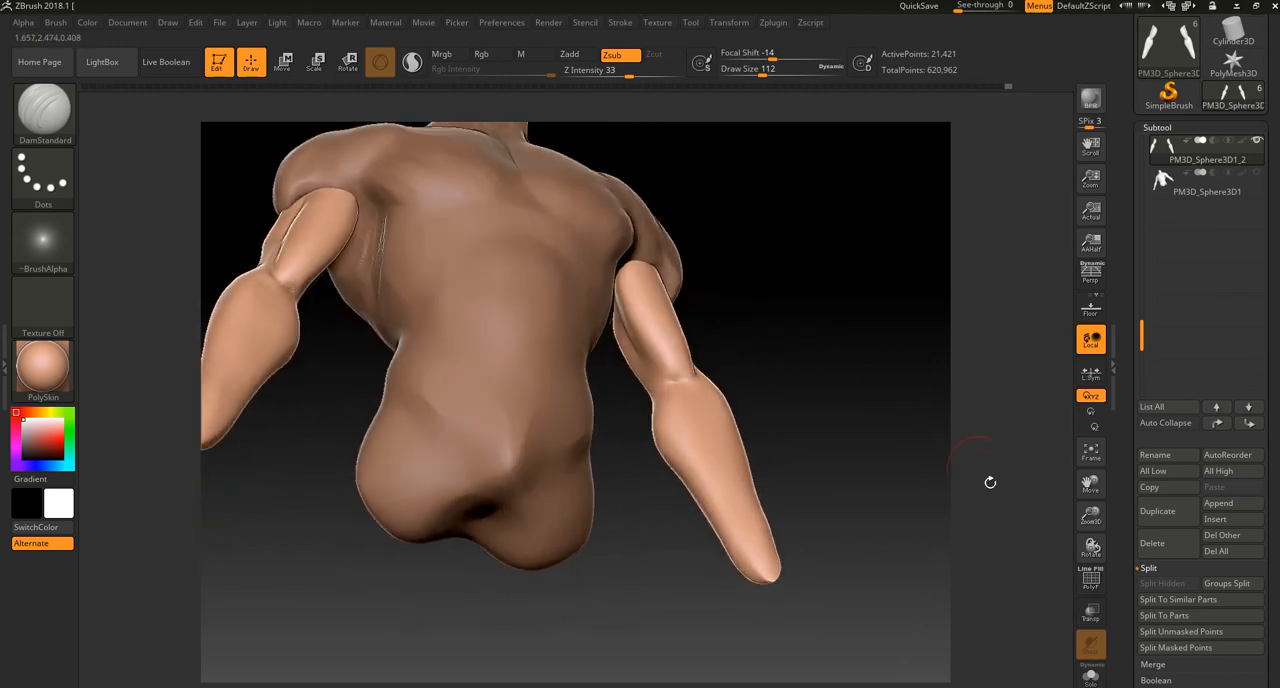
Step: Isolate the arms and carve the inner upper-arm groove down to the elbow with DamStandard
left_click(1098, 677)
left_click_drag(891, 457, 819, 415)
left_click_drag(599, 297, 638, 372)
left_click_drag(745, 357, 815, 364)
mouse_move(709, 348)
left_mouse_down()
mouse_move(757, 394)
mouse_move(686, 434)
mouse_move(720, 348)
mouse_move(673, 404)
left_mouse_up()
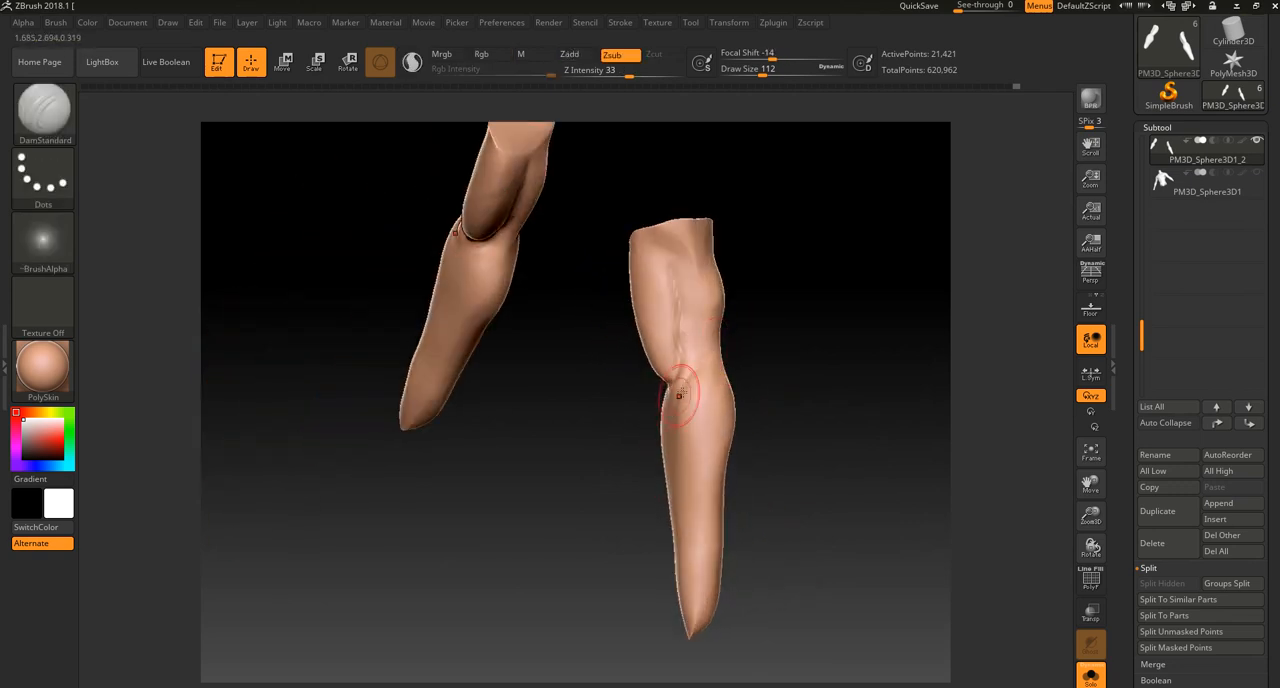
Step: Carve a groove down the forearm from the elbow, deepen the elbow crease and remesh the arms
mouse_move(634, 479)
left_mouse_down()
mouse_move(655, 448)
mouse_move(663, 474)
left_mouse_up()
left_click_drag(673, 428, 672, 490)
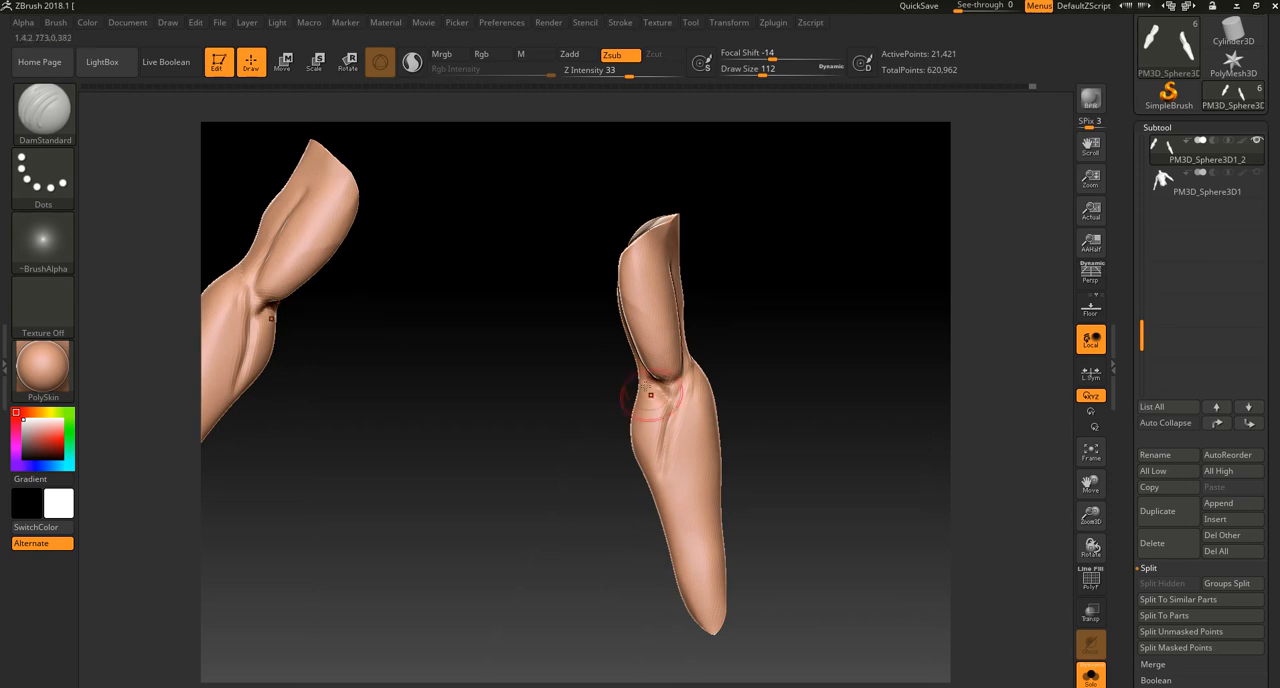
left_click_drag(660, 406, 646, 377)
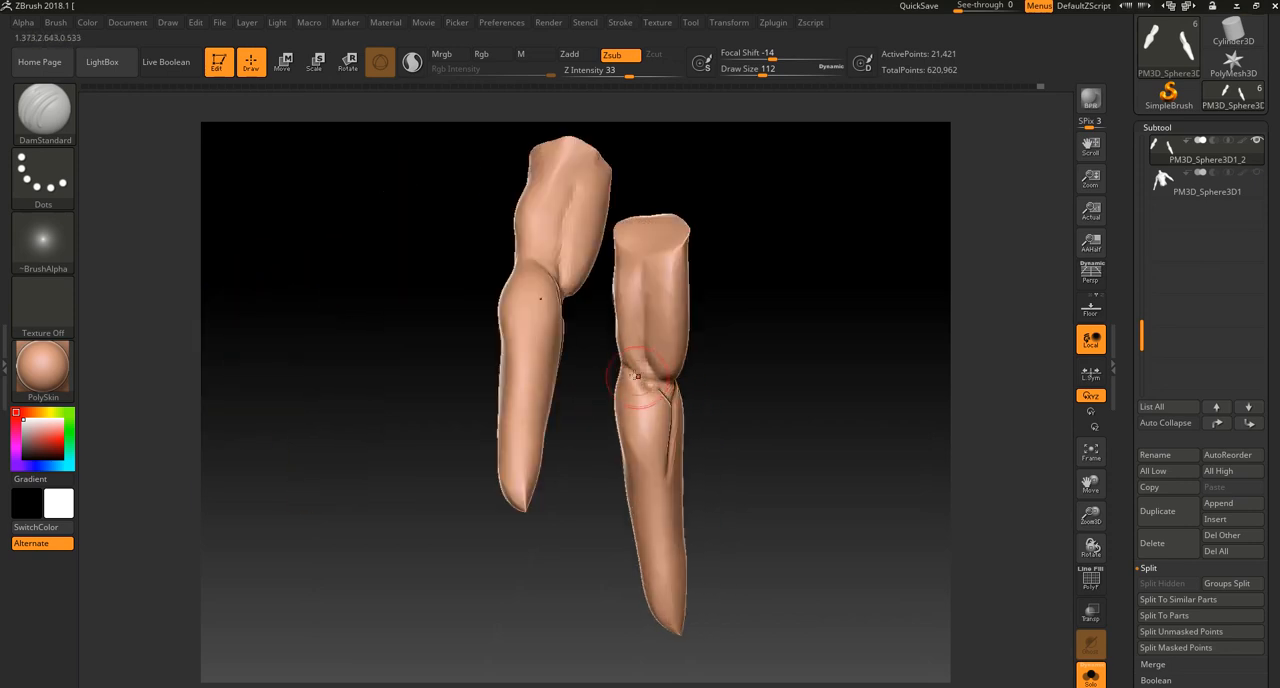
left_click_drag(628, 372, 648, 392, "shift")
left_click_drag(771, 449, 702, 433)
left_click_drag(751, 360, 727, 371, "ctrl")
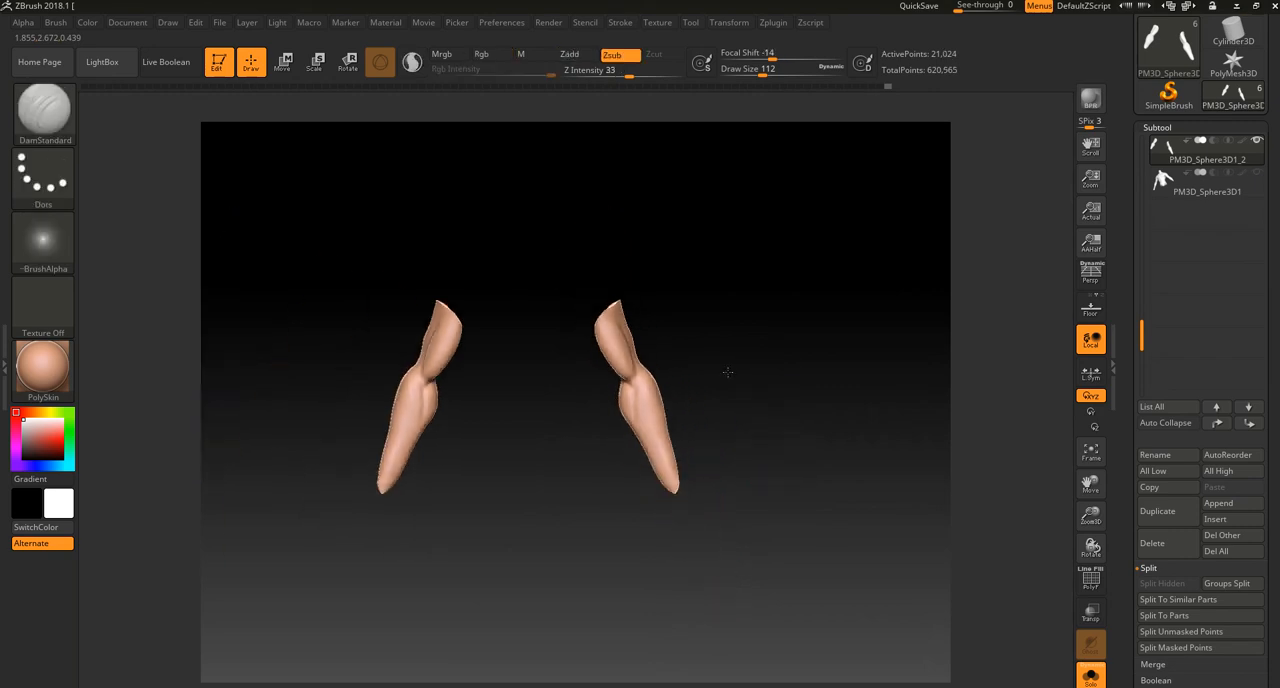
Step: Show the torso again and refine the forearm and biceps outlines from the front with Move Topological at draw size 280
left_click(1091, 675)
left_click_drag(980, 608, 810, 425, "alt")
key("b")
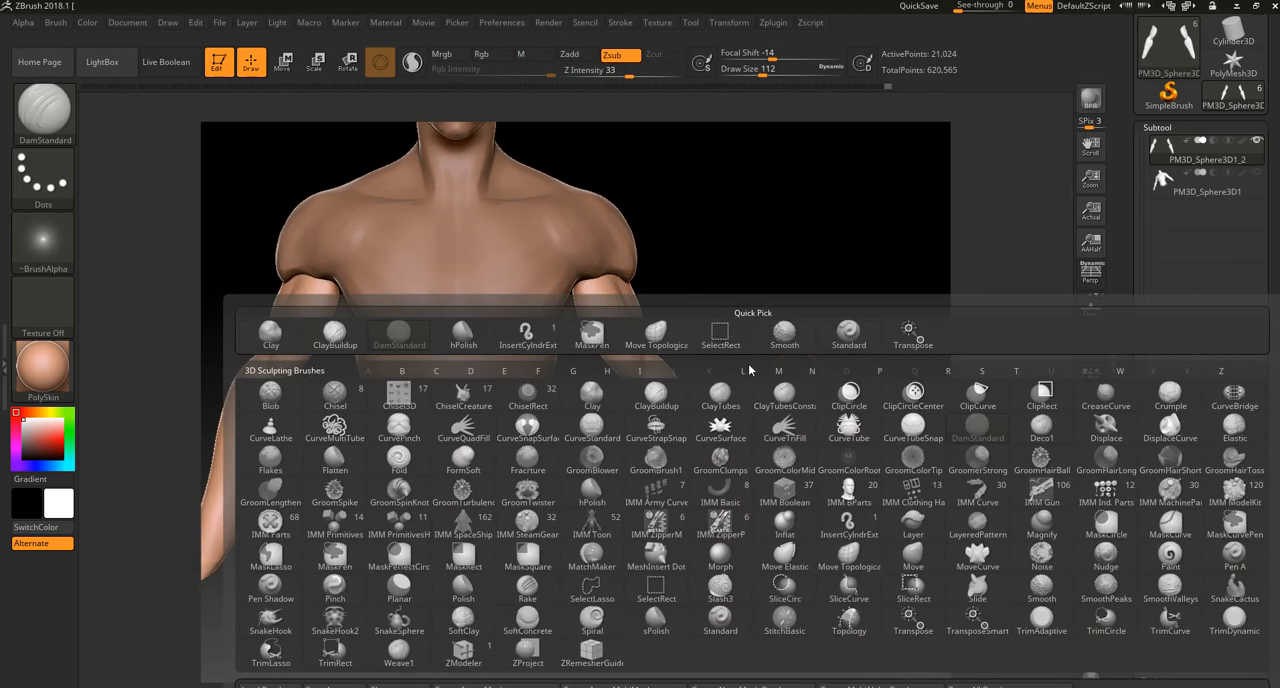
left_click(648, 330)
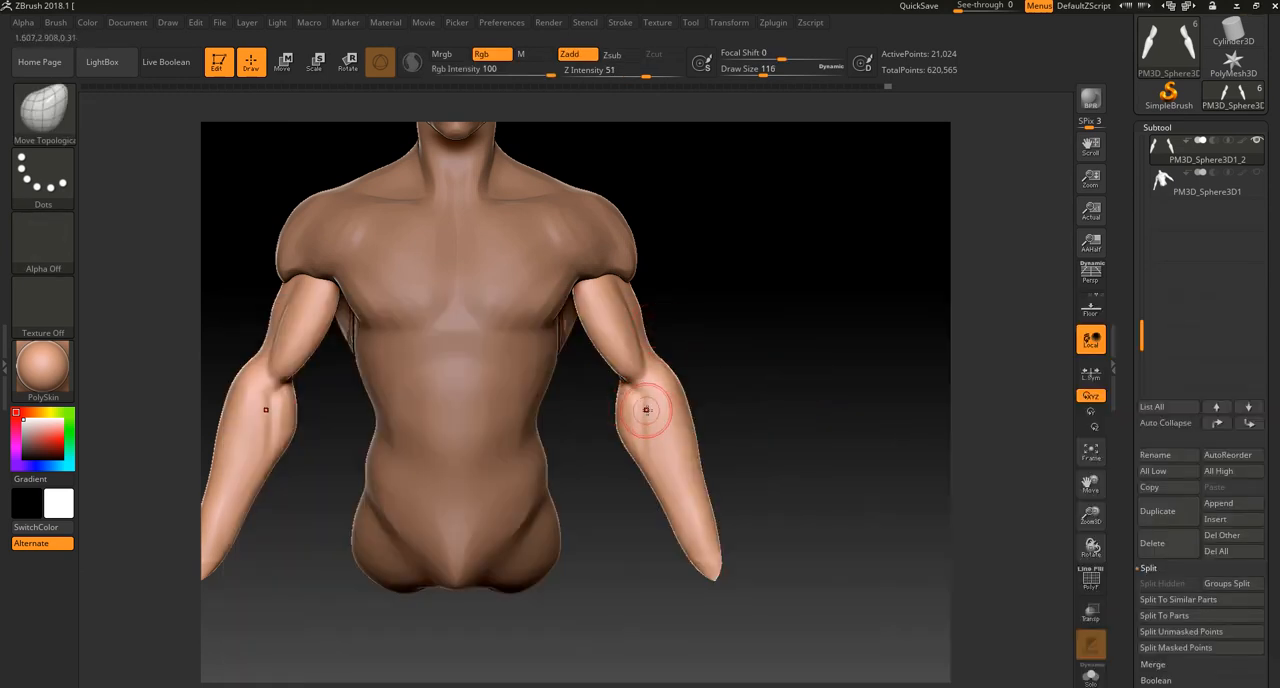
key("bracketright")
key("bracketright")
key("bracketright")
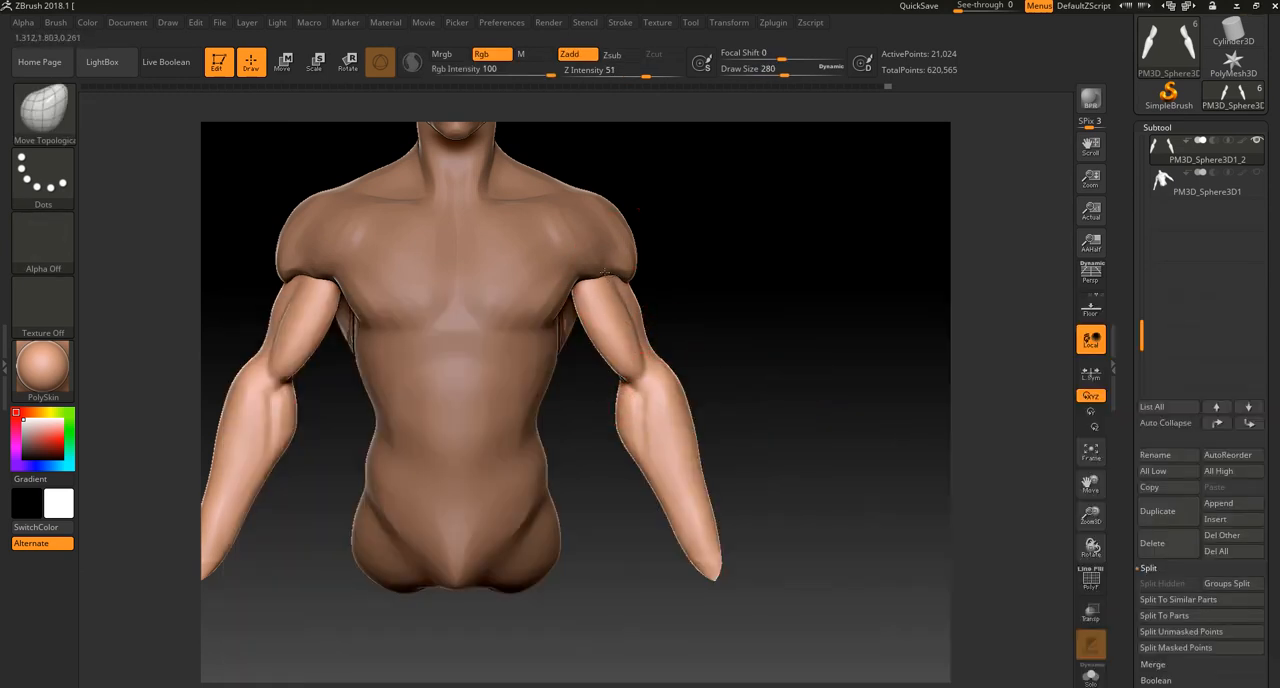
mouse_move(596, 420)
left_mouse_down()
mouse_move(615, 414)
mouse_move(650, 478)
left_mouse_up()
mouse_move(682, 522)
left_mouse_down()
mouse_move(689, 536)
mouse_move(737, 434)
mouse_move(680, 457)
left_mouse_up()
mouse_move(736, 300)
left_mouse_down("alt")
mouse_move(754, 446)
mouse_move(740, 448)
left_mouse_up("alt")
left_click_drag(634, 463, 630, 457)
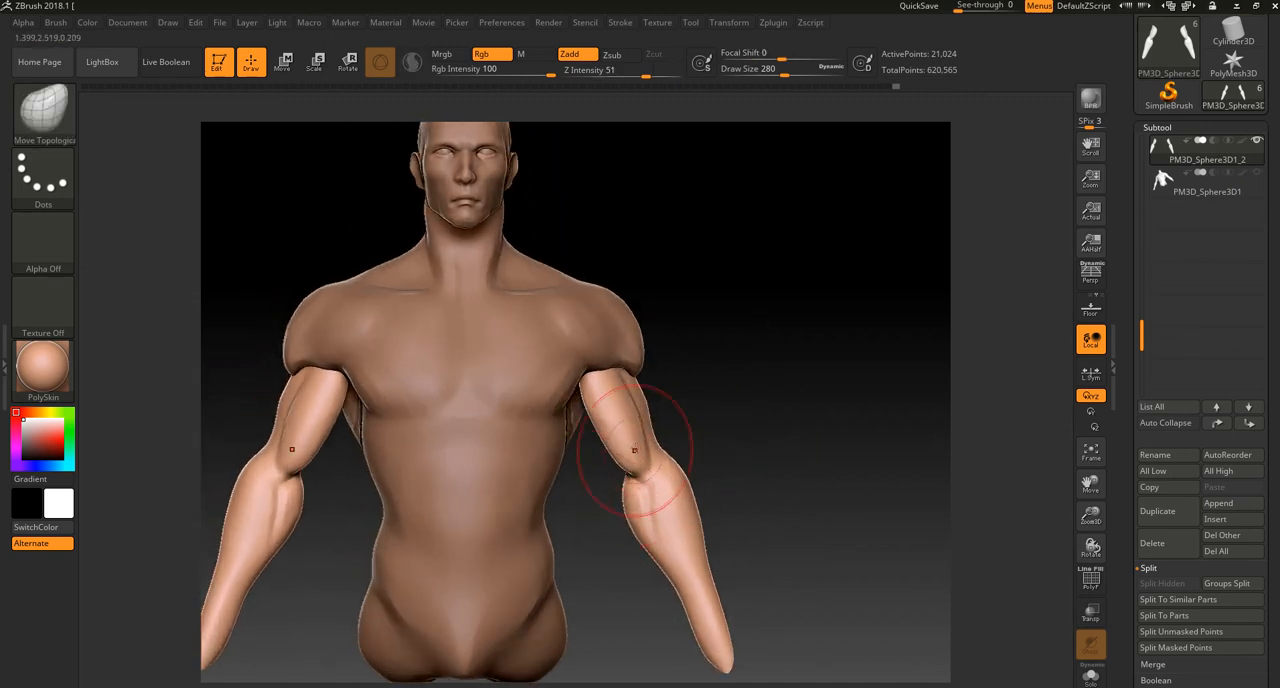
Step: Reshape the triceps and the back of the forearm in rear and side views, undoing one unwanted upper-arm change
mouse_move(680, 402)
left_mouse_down()
mouse_move(640, 425)
mouse_move(594, 434)
mouse_move(580, 423)
mouse_move(630, 397)
mouse_move(569, 440)
mouse_move(711, 448)
mouse_move(688, 425)
left_mouse_up()
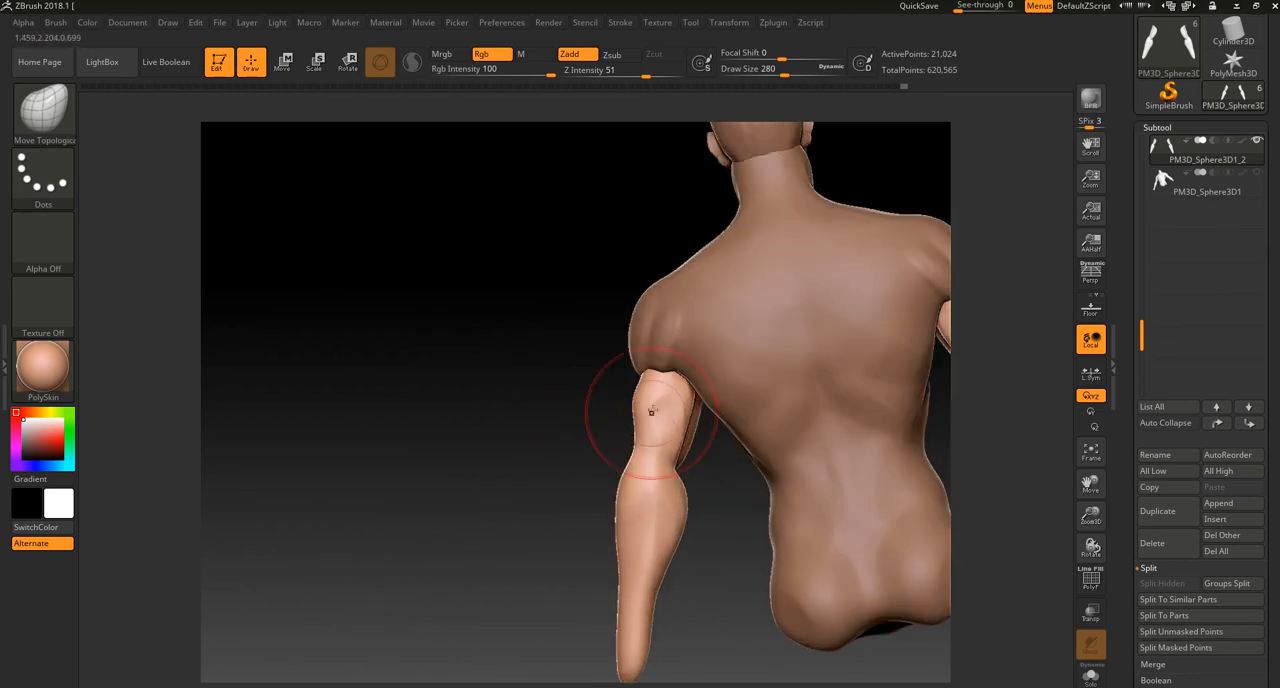
left_click_drag(651, 387, 672, 383)
right_click_drag(663, 381, 708, 408)
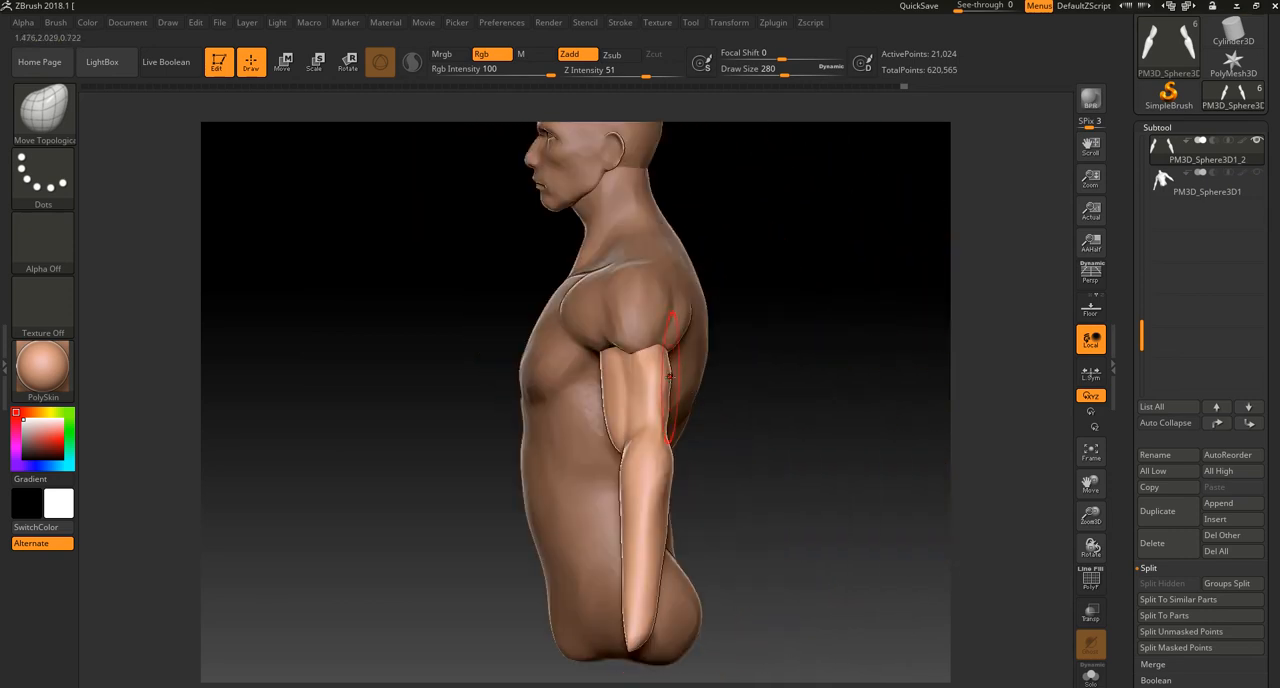
key("ctrl+z")
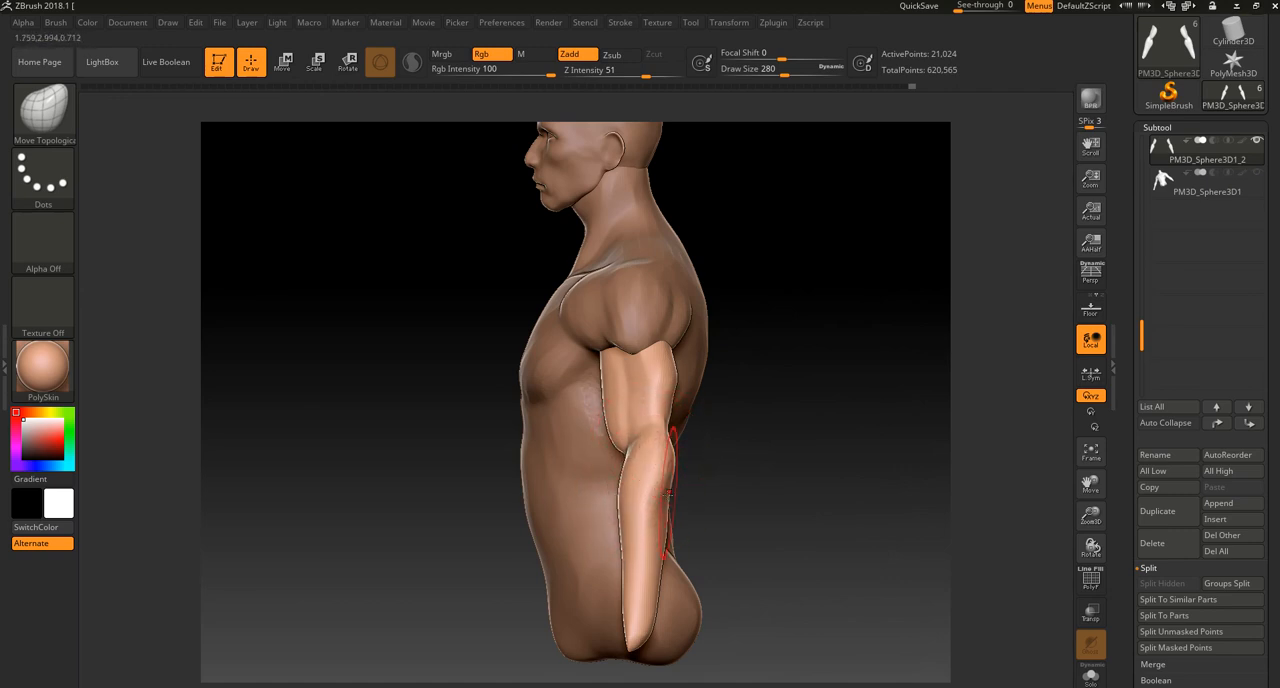
right_click_drag(666, 510, 698, 477, "alt")
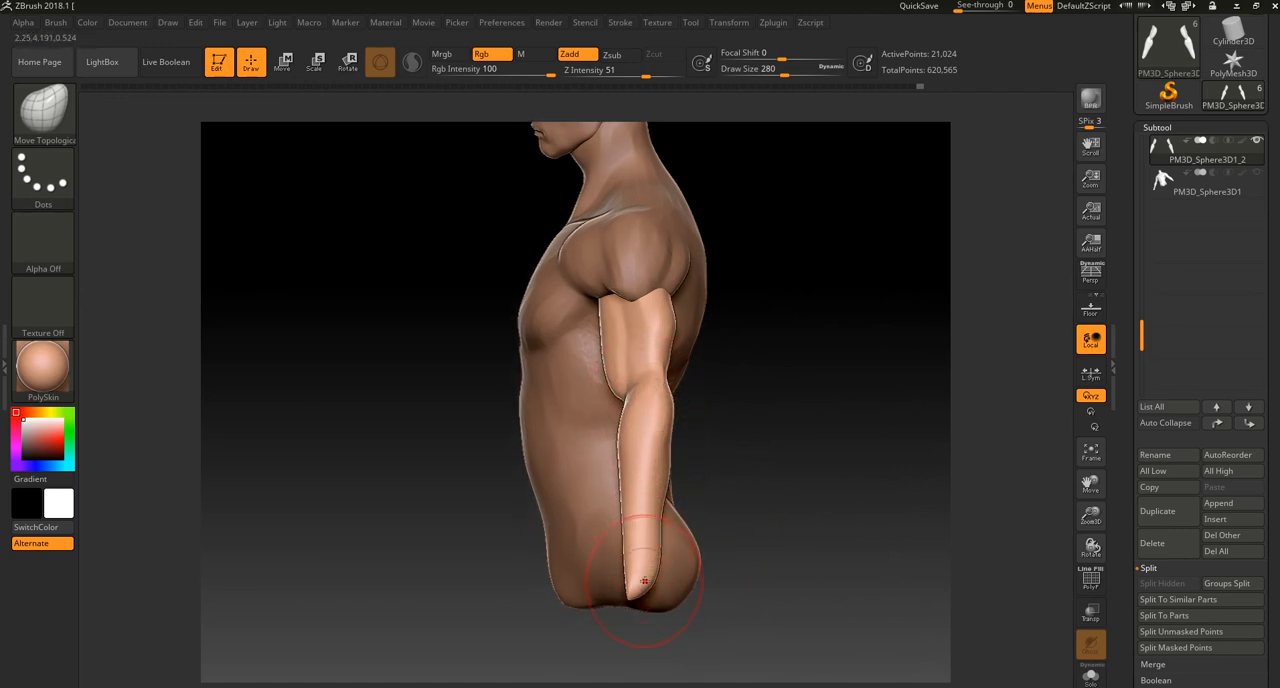
left_click_drag(698, 569, 698, 569, "ctrl+shift")
Step: Smooth the inner forearm muscles below the elbow and adjust the upper arm from the front
left_click_drag(712, 450, 795, 449, "shift")
left_click_drag(590, 426, 613, 447, "shift")
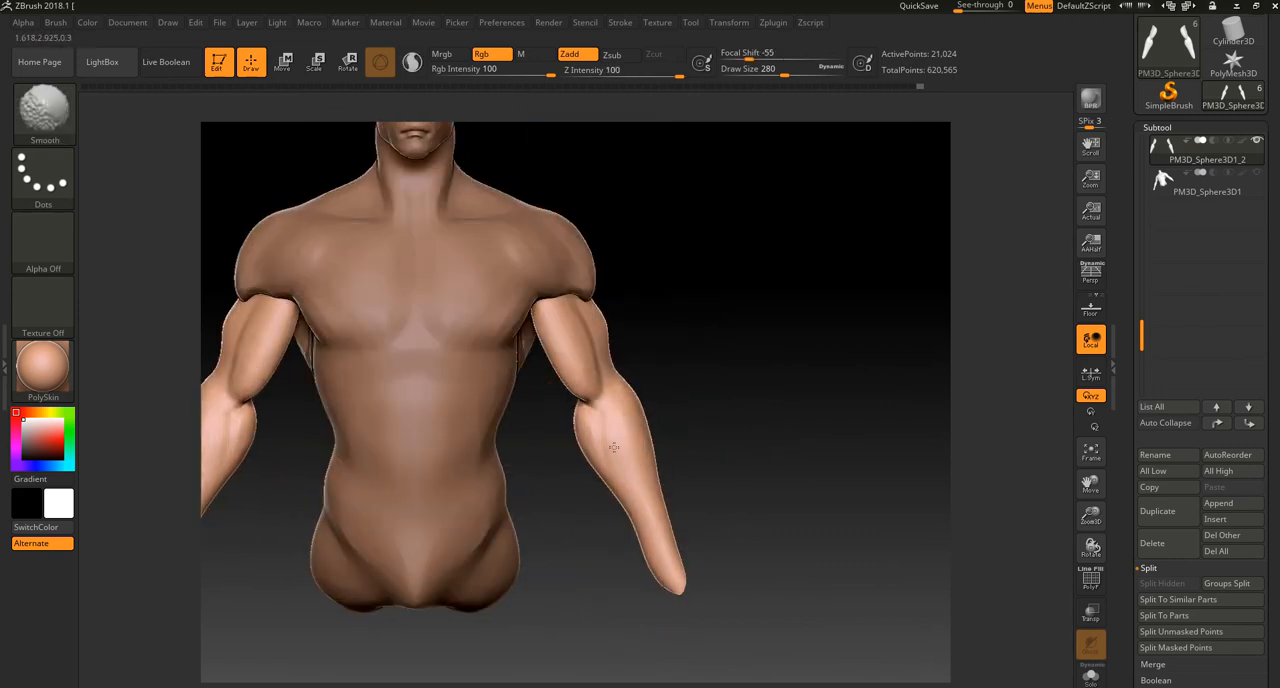
left_click_drag(626, 337, 601, 335)
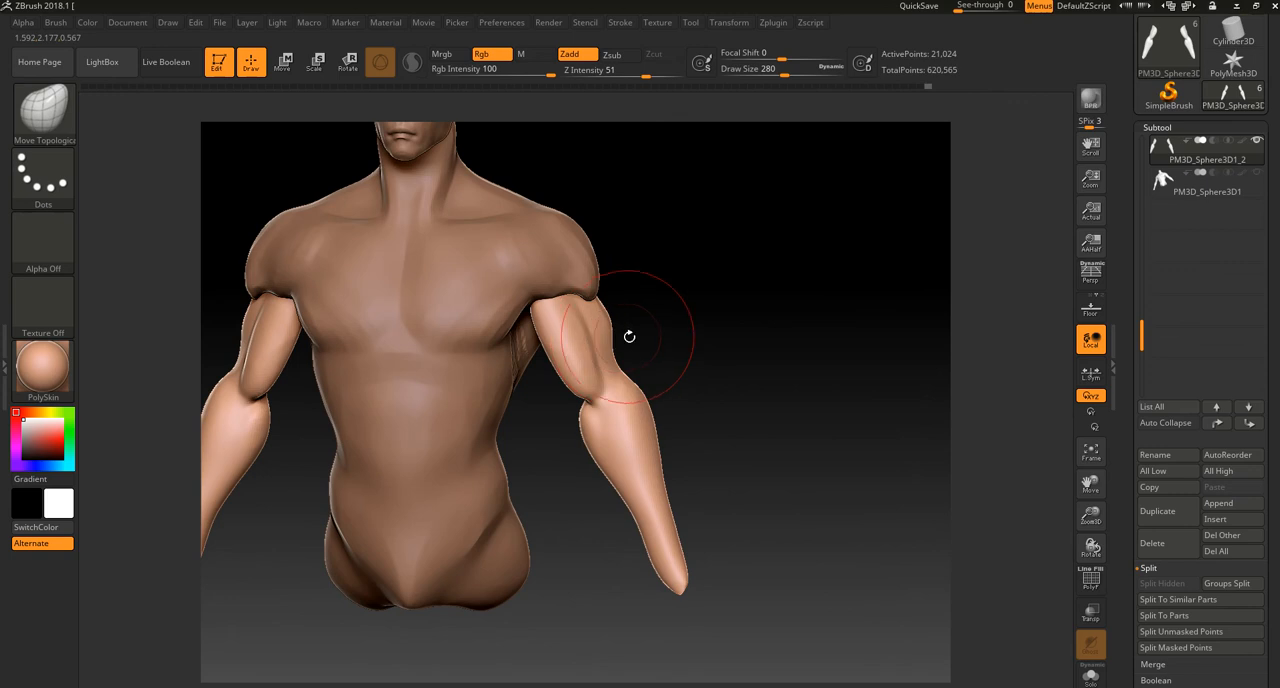
left_click_drag(700, 312, 622, 316)
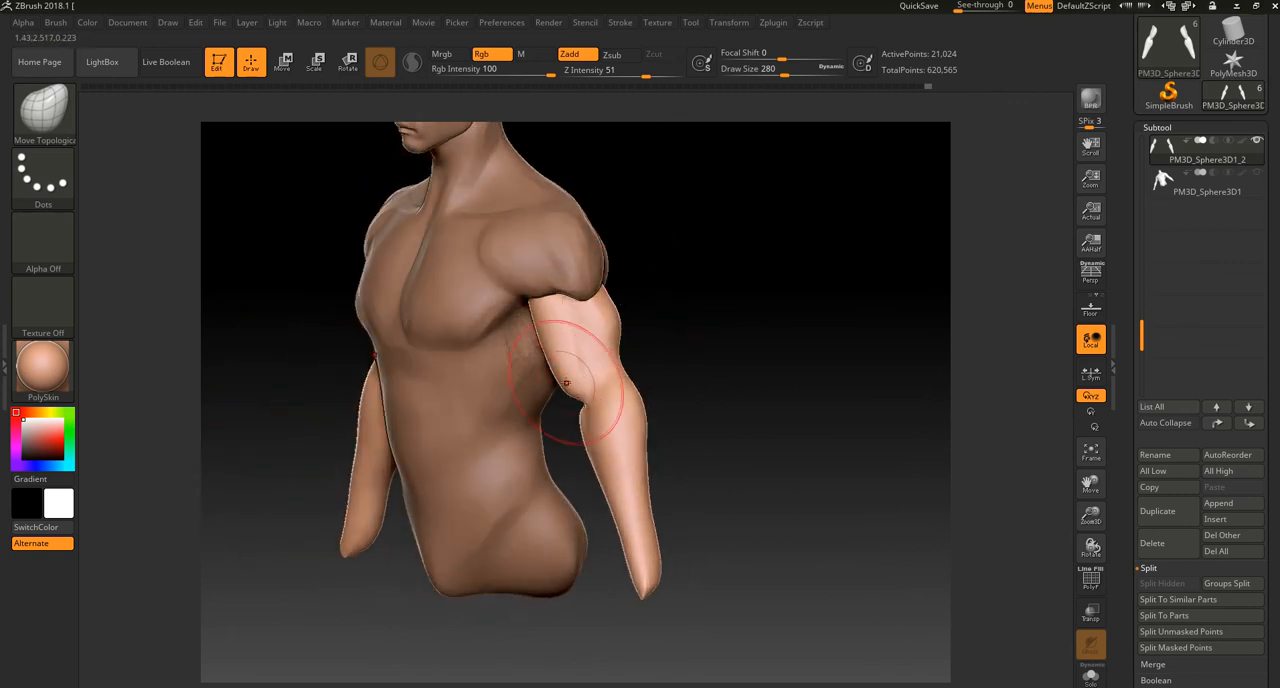
Step: Refine the upper arm and elbow outlines with Move Topological in side and three-quarter rear views, undoing one unwanted change
left_click_drag(673, 364, 680, 368)
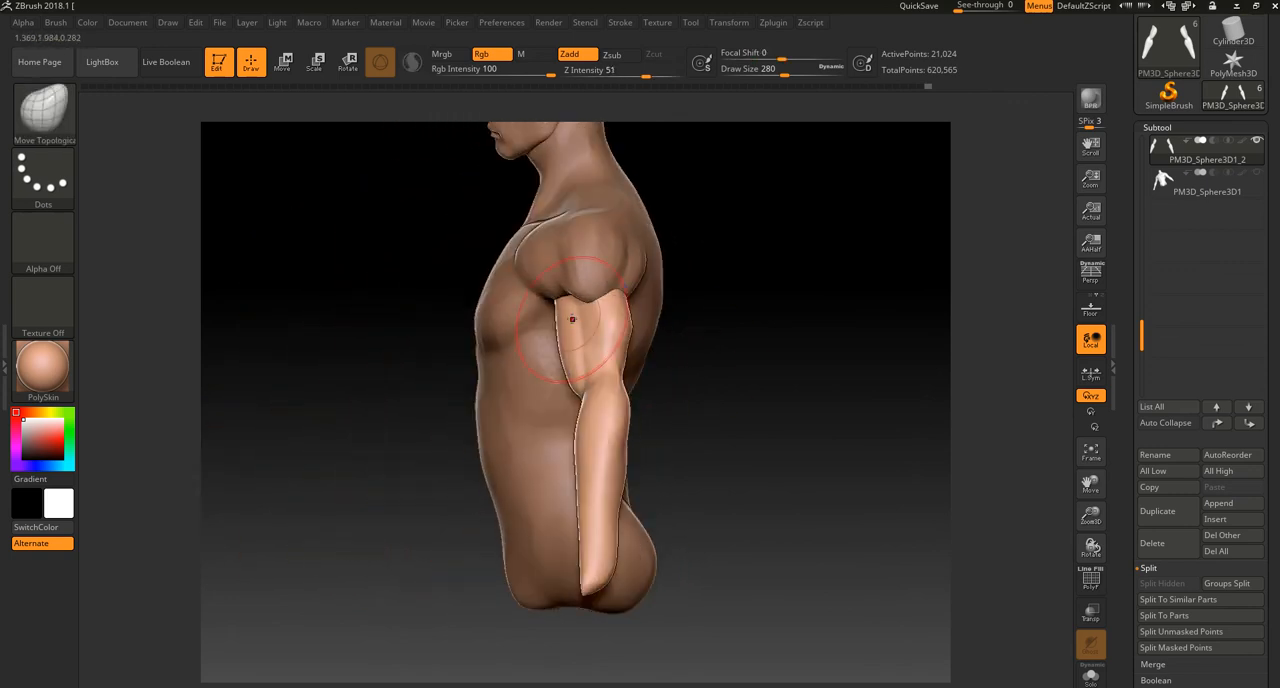
left_click_drag(568, 325, 560, 318)
mouse_move(730, 302)
left_mouse_down()
mouse_move(726, 320)
mouse_move(682, 322)
left_mouse_up()
left_click_drag(611, 366, 606, 370)
key("ctrl+z")
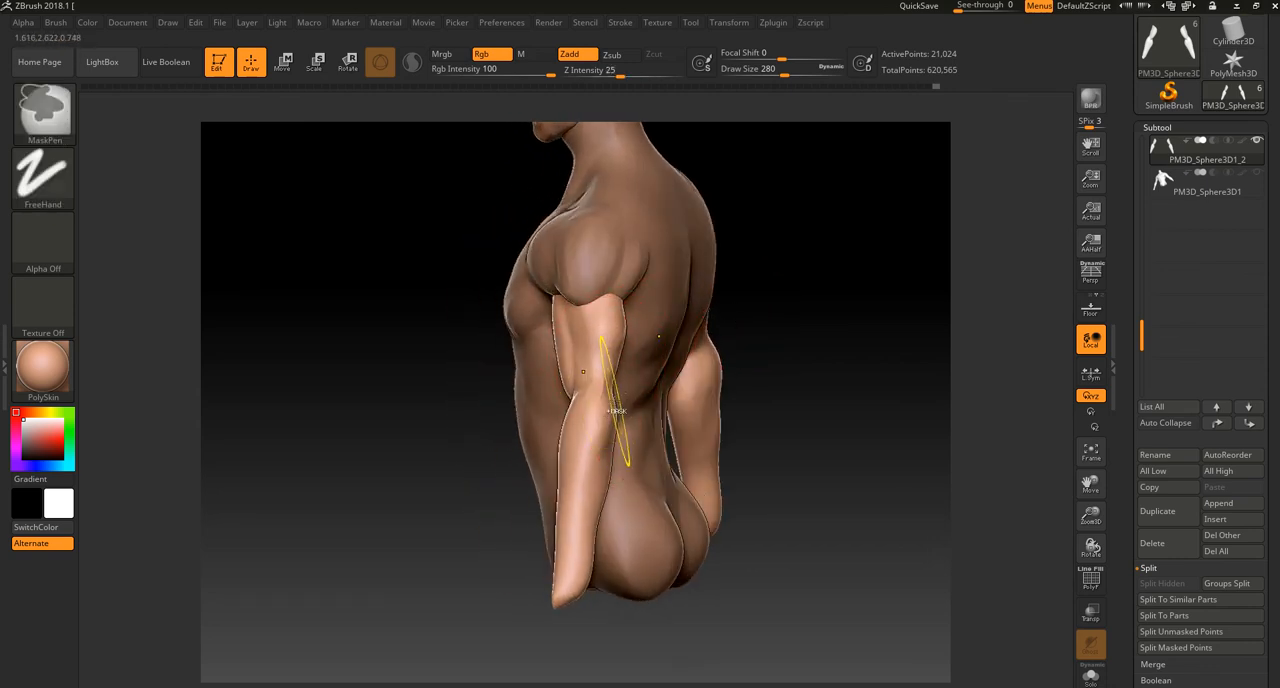
left_click_drag(604, 440, 611, 437)
left_click_drag(769, 289, 805, 292)
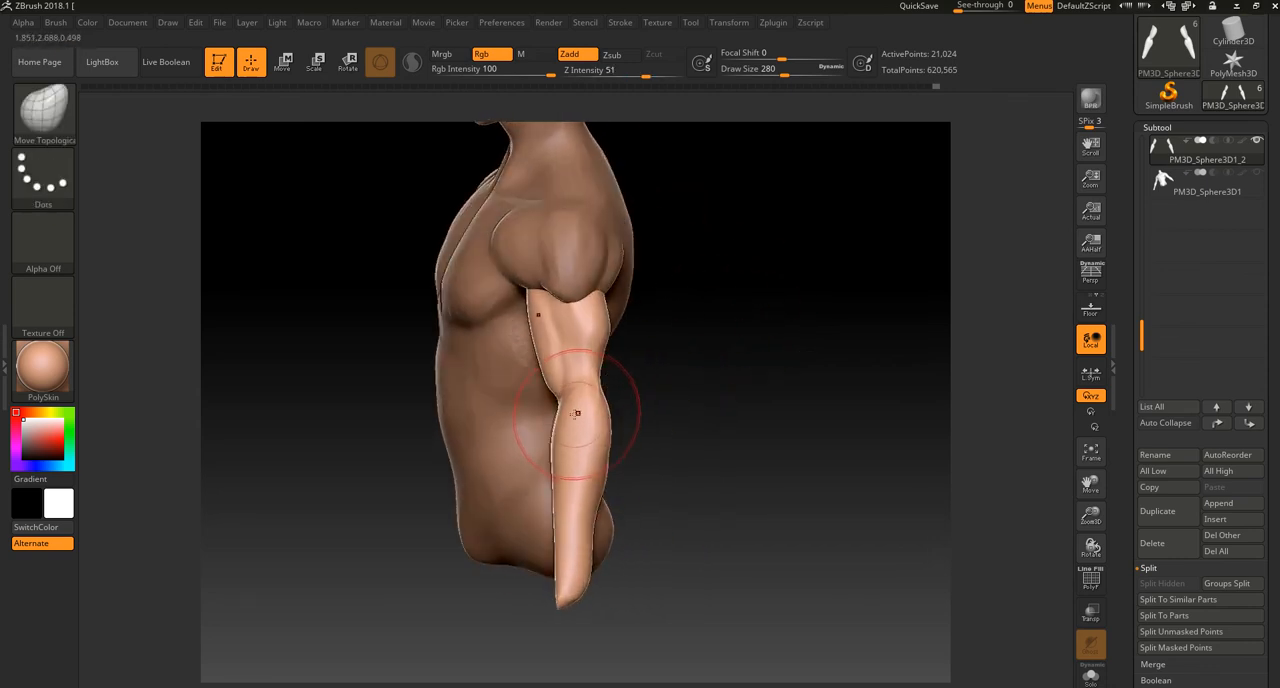
left_click_drag(651, 373, 445, 466)
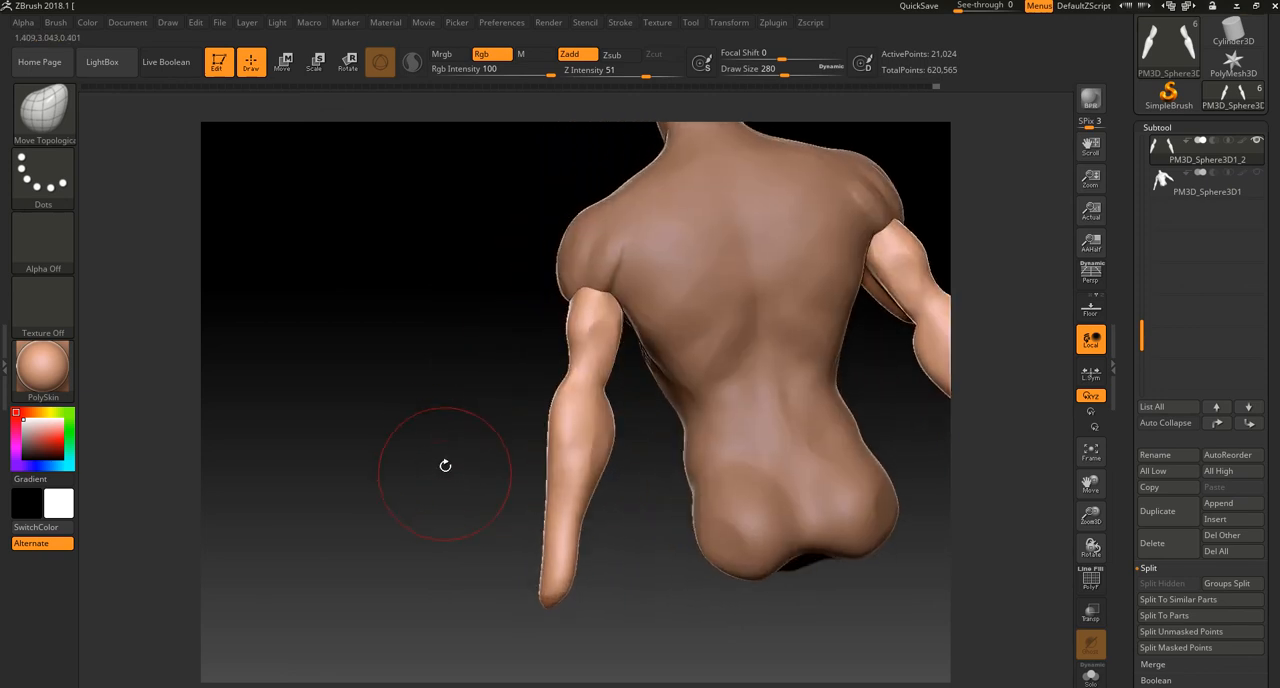
Step: Build up the lower triceps, elbow and back of the forearm with ClayBuildup at draw size 104
key("b")
left_click(125, 331)
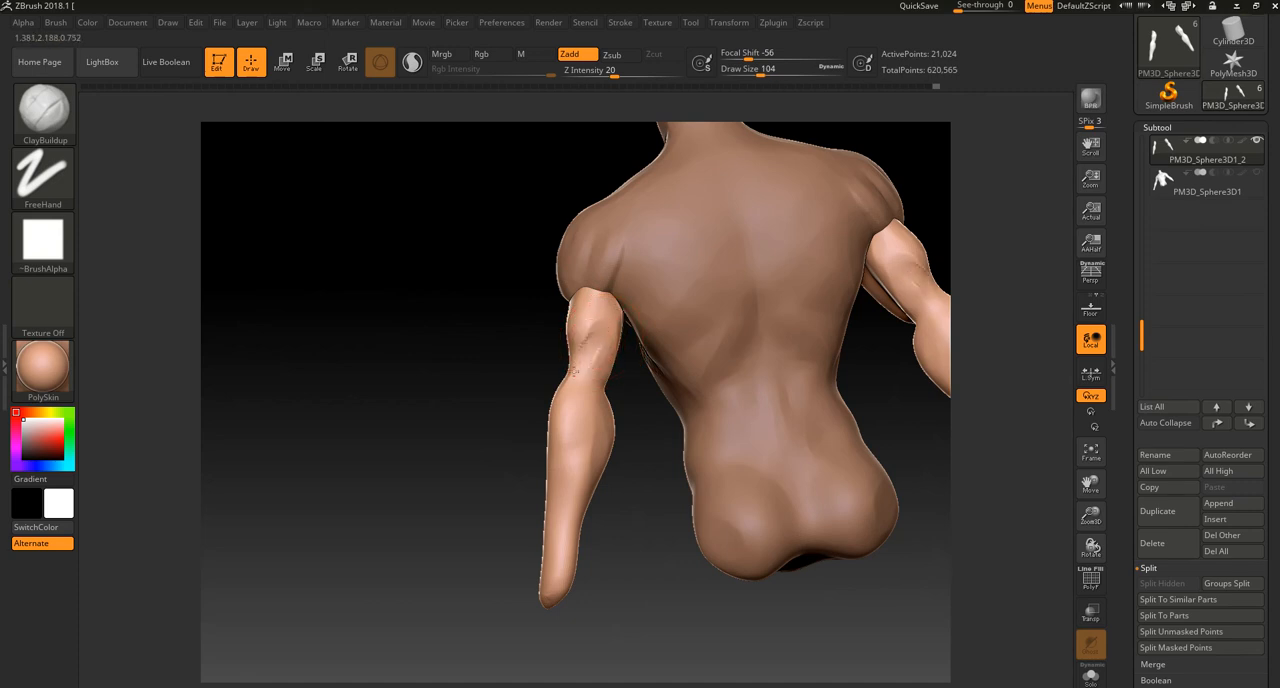
mouse_move(591, 367)
left_mouse_down()
mouse_move(575, 438)
mouse_move(584, 420)
left_mouse_up()
mouse_move(513, 477)
left_mouse_down()
mouse_move(584, 391)
mouse_move(510, 445)
left_mouse_up()
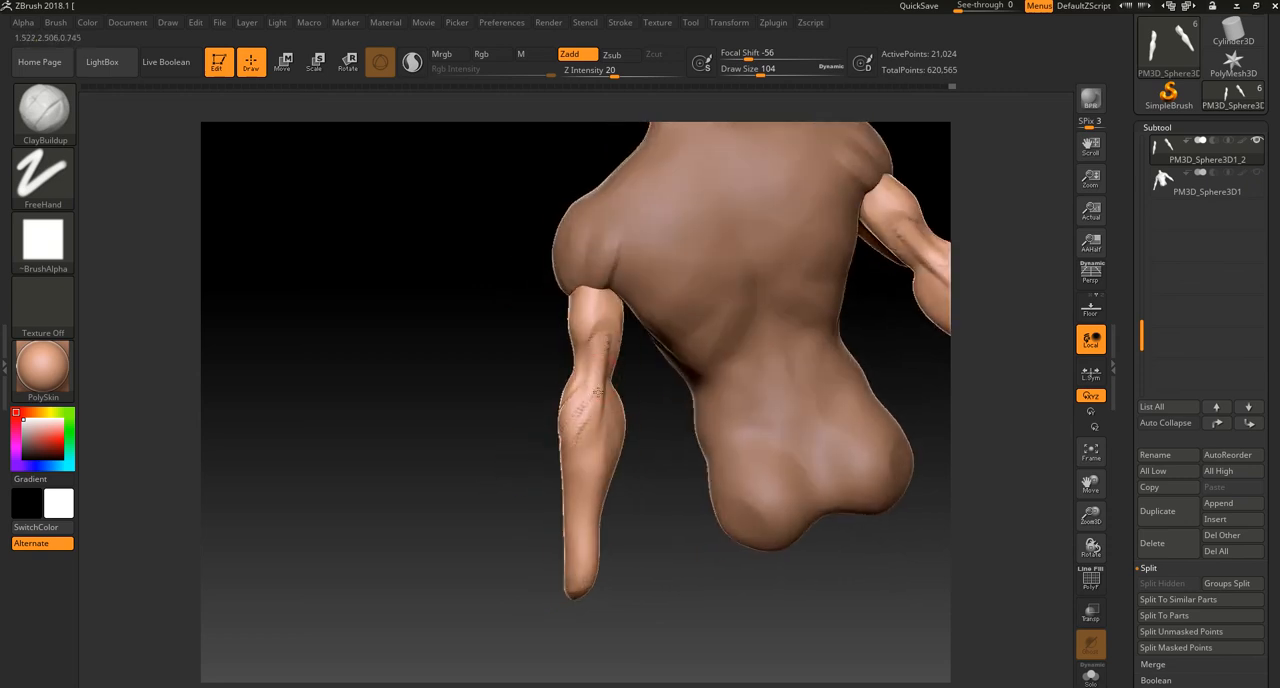
mouse_move(629, 388)
left_mouse_down()
mouse_move(645, 382)
mouse_move(578, 446)
mouse_move(596, 555)
left_mouse_up()
left_click_drag(543, 577, 680, 600)
mouse_move(586, 440)
left_mouse_down()
mouse_move(581, 492)
mouse_move(577, 402)
left_mouse_up()
key("shift")
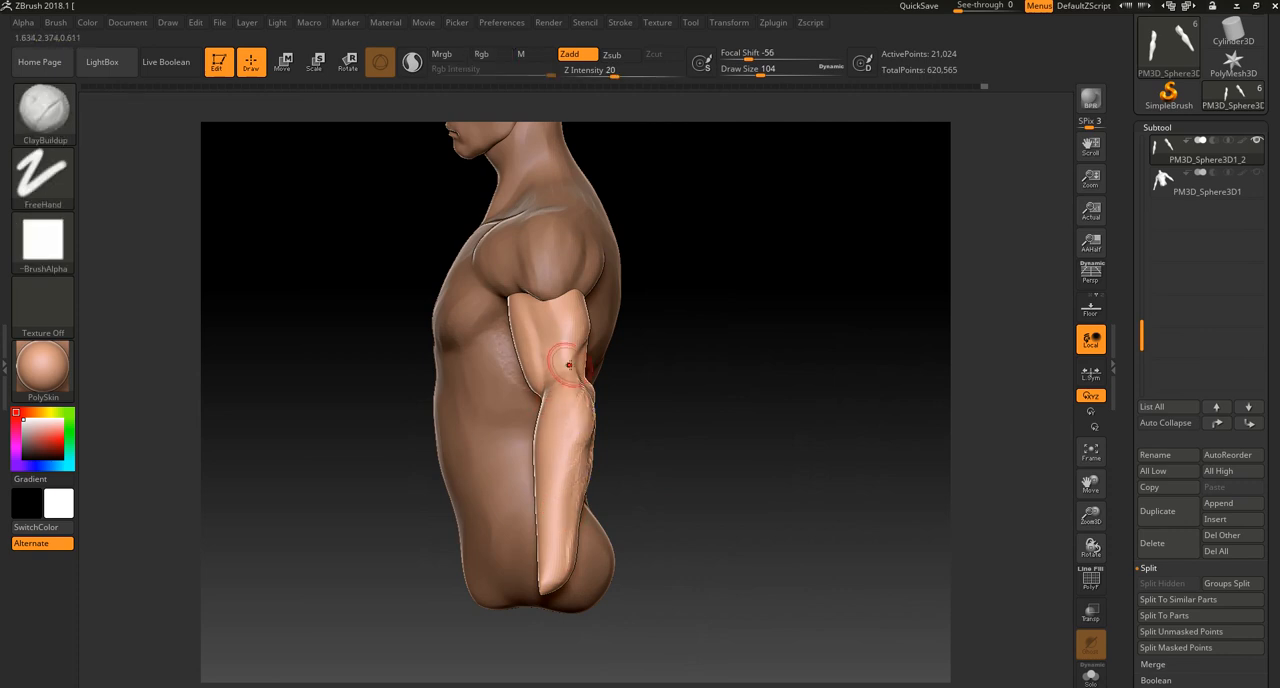
Step: Add clay along the outer forearm muscle from the elbow downwards and smooth the strokes into the surface
left_click_drag(633, 355, 566, 383)
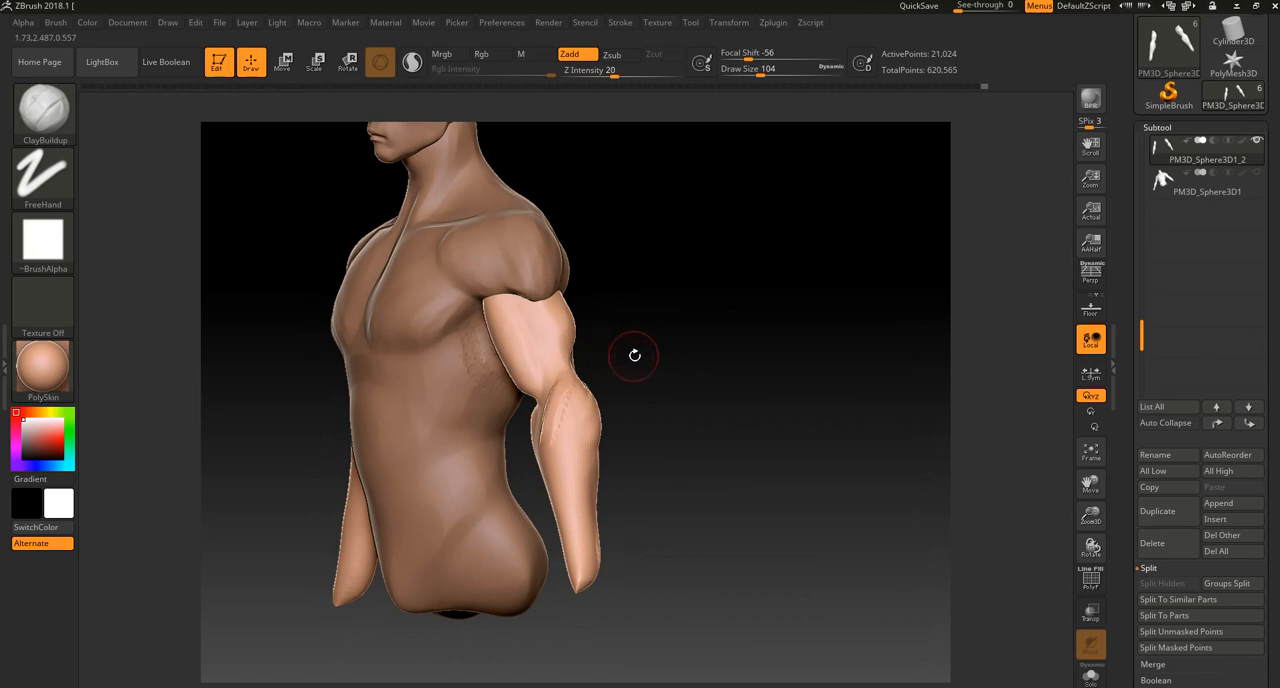
left_click_drag(633, 353, 566, 388)
key("shift")
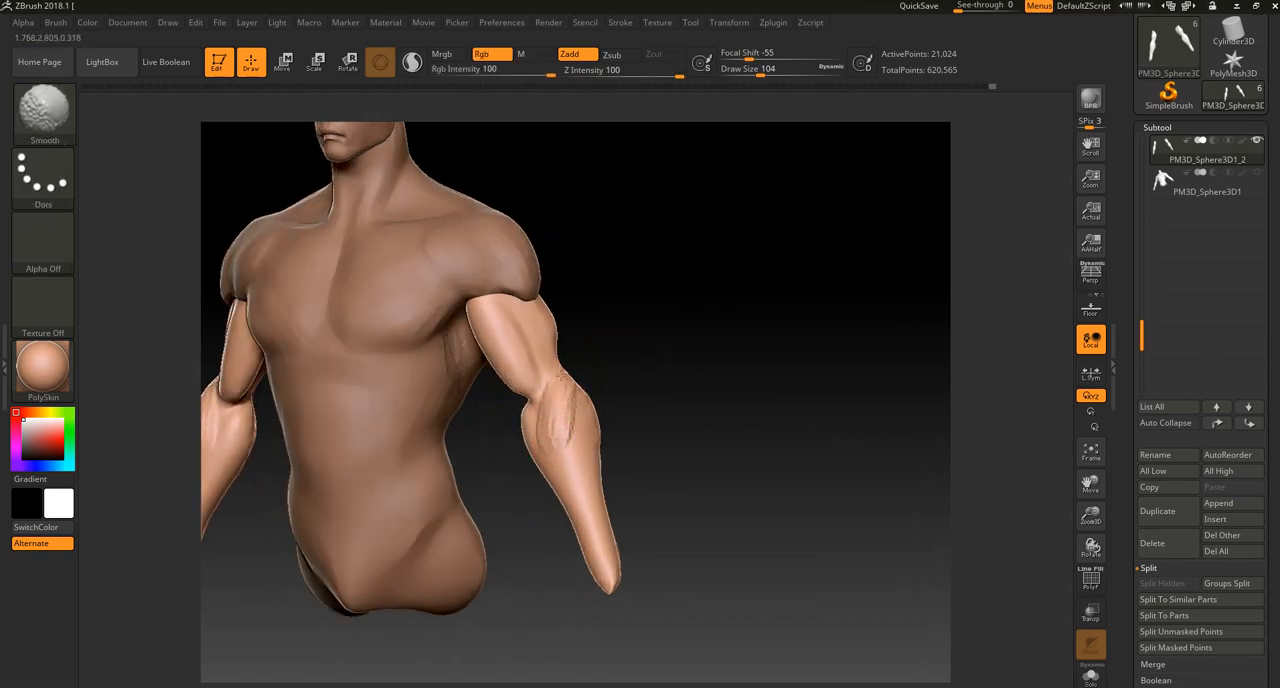
left_click_drag(600, 354, 555, 444, "shift")
mouse_move(564, 389)
left_mouse_down()
mouse_move(631, 394)
mouse_move(663, 414)
mouse_move(616, 443)
mouse_move(520, 466)
mouse_move(500, 540)
left_mouse_up()
left_click_drag(560, 440, 557, 543)
left_click_drag(480, 480, 500, 465)
Step: Build up the triceps heads on the back and outer side of the upper arm with ClayBuildup strokes
mouse_move(606, 340)
left_mouse_down()
mouse_move(598, 302)
mouse_move(622, 285)
left_mouse_up()
left_click_drag(675, 415, 687, 402)
left_click_drag(591, 257, 585, 325, "shift")
left_click_drag(607, 252, 614, 352)
left_click_drag(666, 397, 682, 388)
mouse_move(626, 348)
left_mouse_down()
mouse_move(612, 275)
mouse_move(594, 290)
mouse_move(560, 272)
mouse_move(526, 300)
left_mouse_up()
left_click_drag(475, 381, 586, 214)
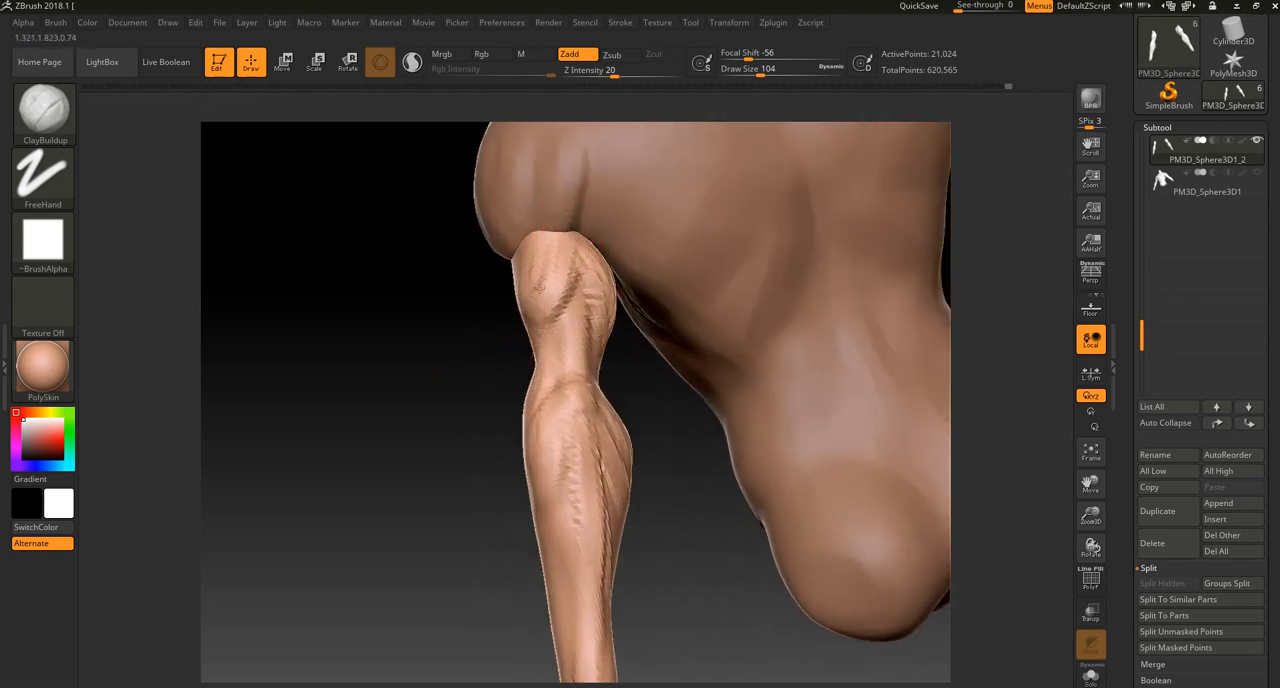
left_click_drag(480, 430, 528, 271)
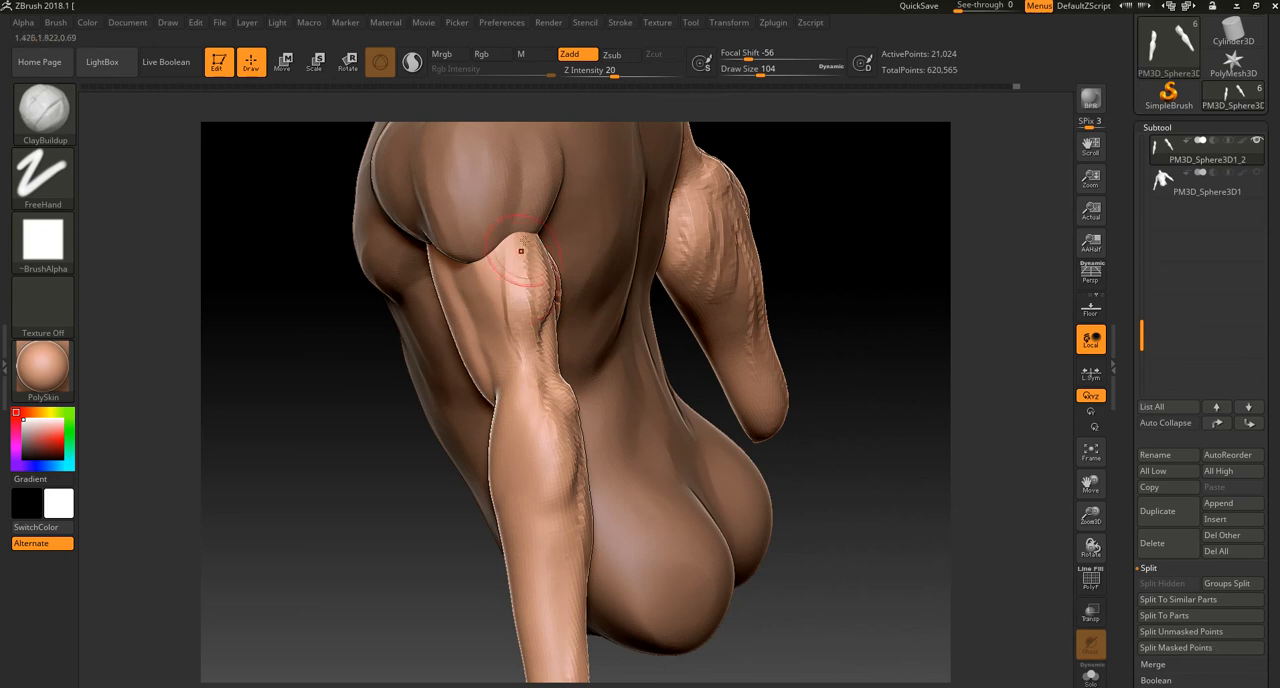
left_click_drag(427, 498, 455, 350)
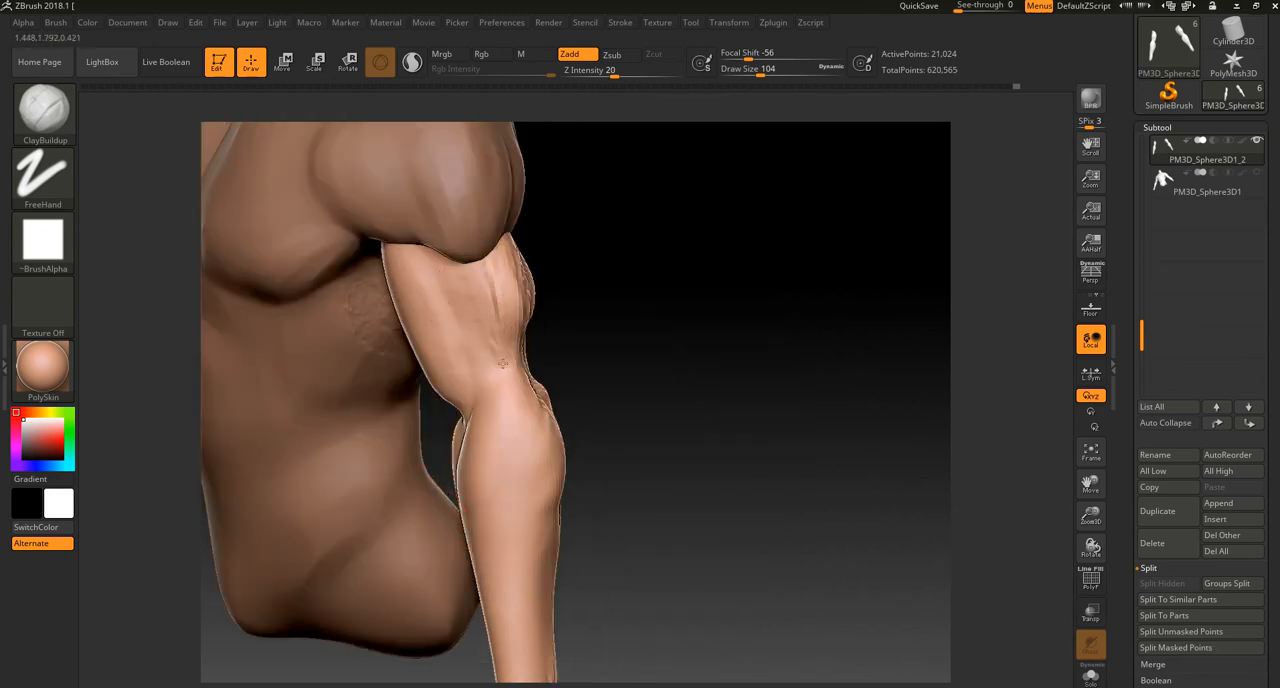
Step: Remesh the arms and reshape the triceps, elbow and biceps outlines with Move Topological at draw size 160
key("b")
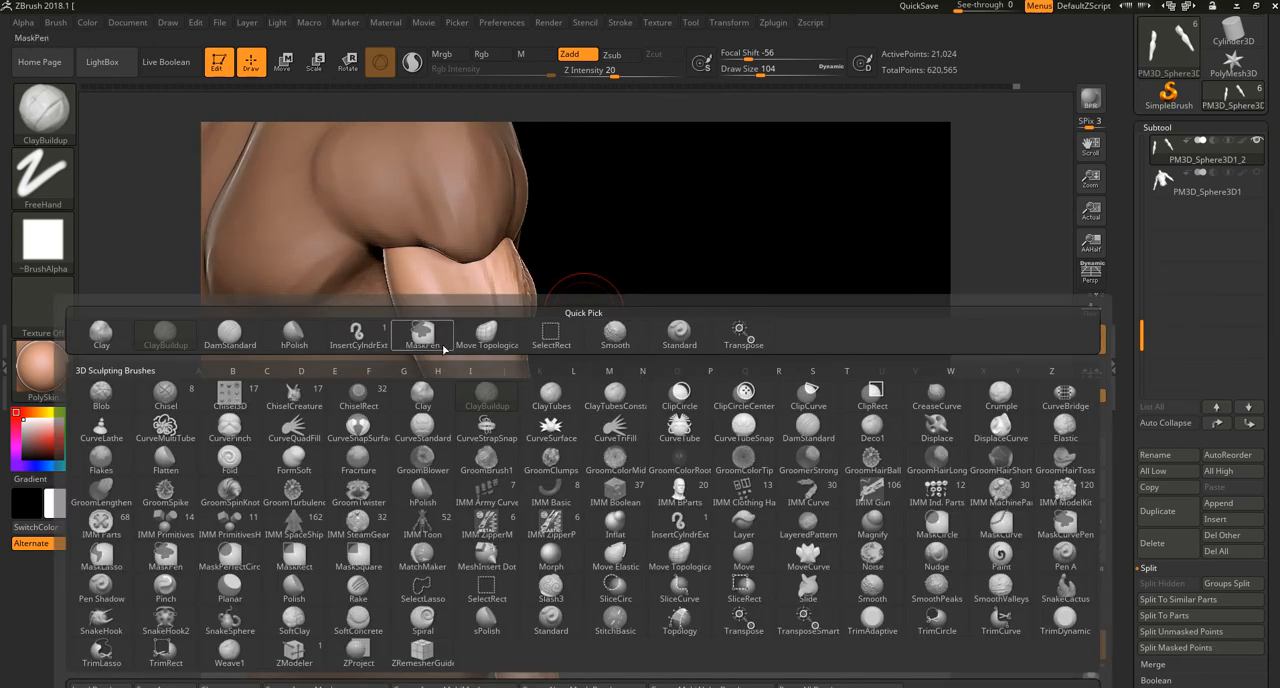
left_click(486, 333)
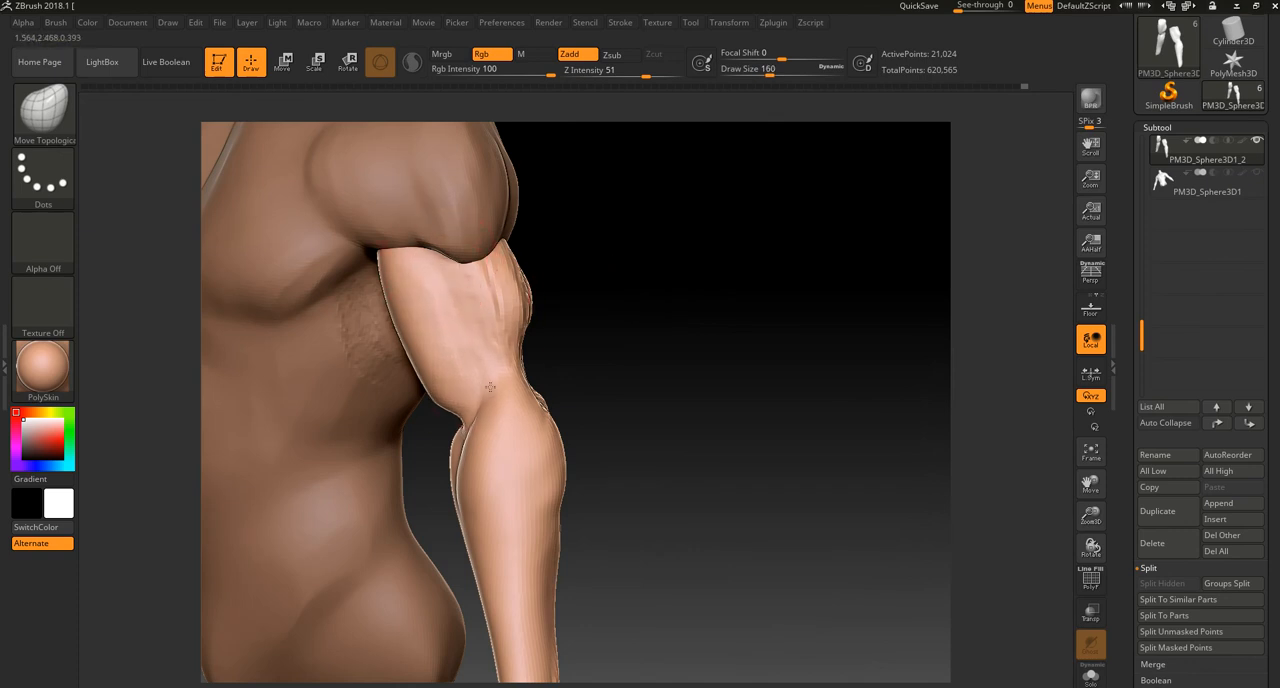
left_click_drag(634, 389, 537, 388)
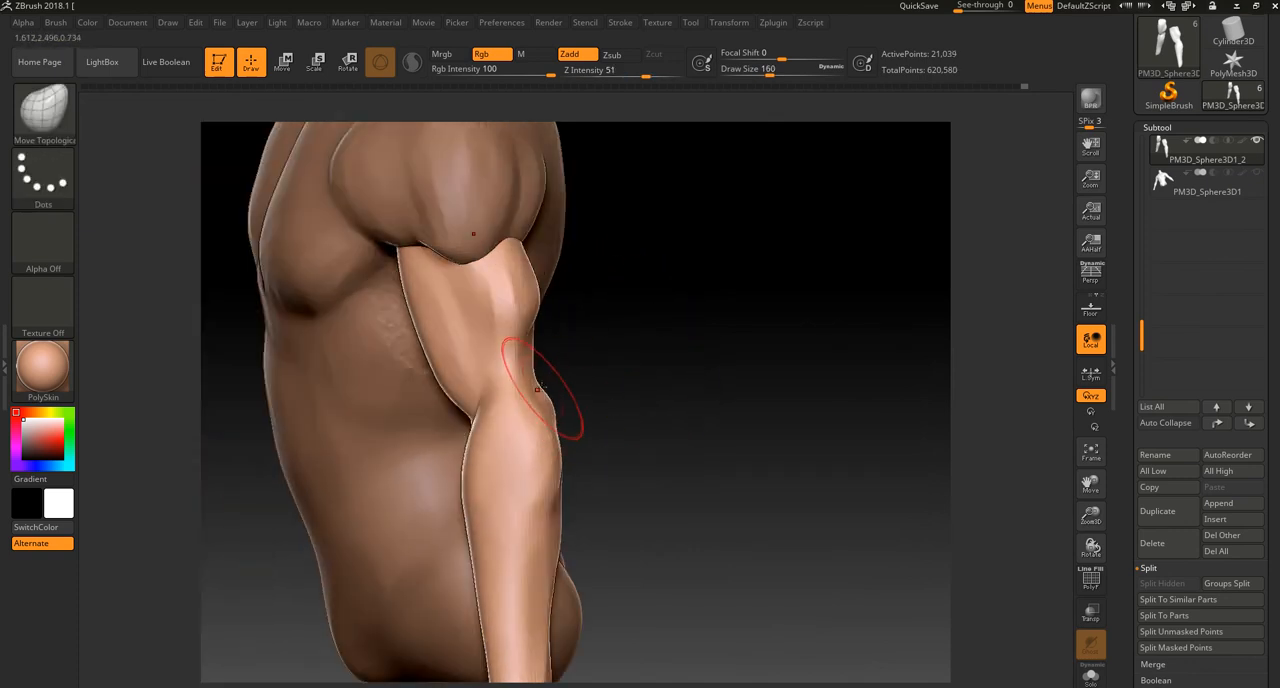
left_click_drag(598, 355, 503, 400)
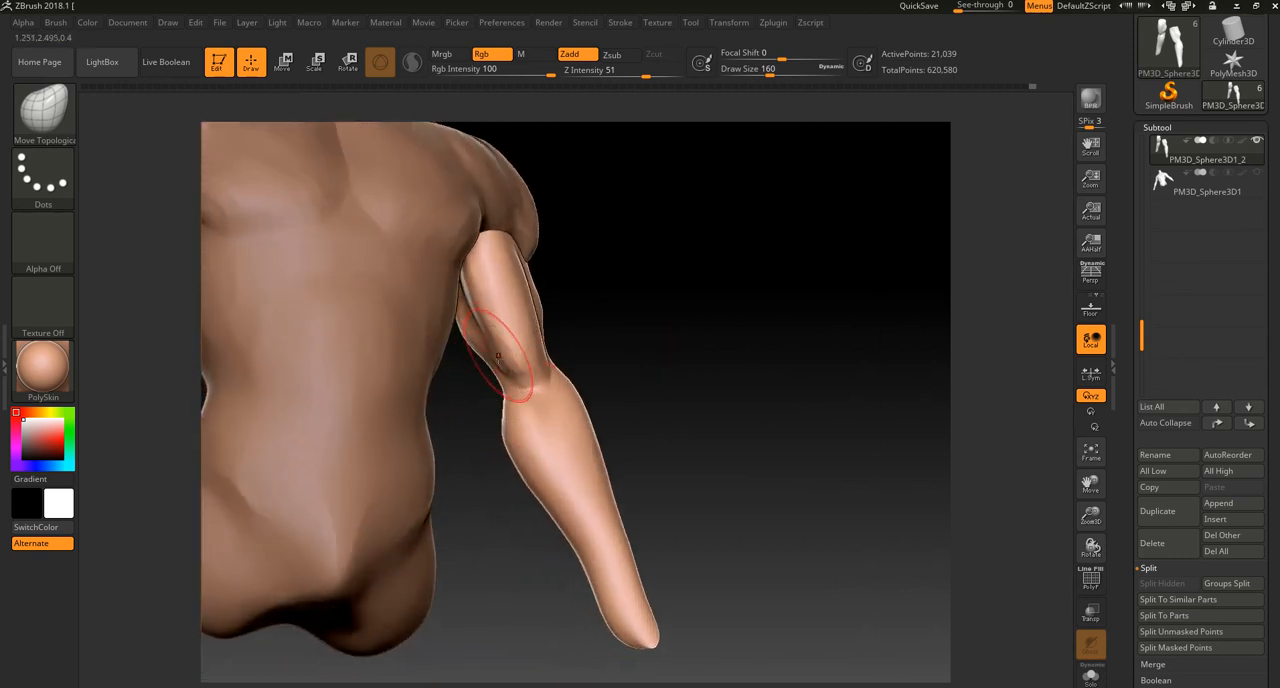
left_click_drag(597, 335, 517, 356)
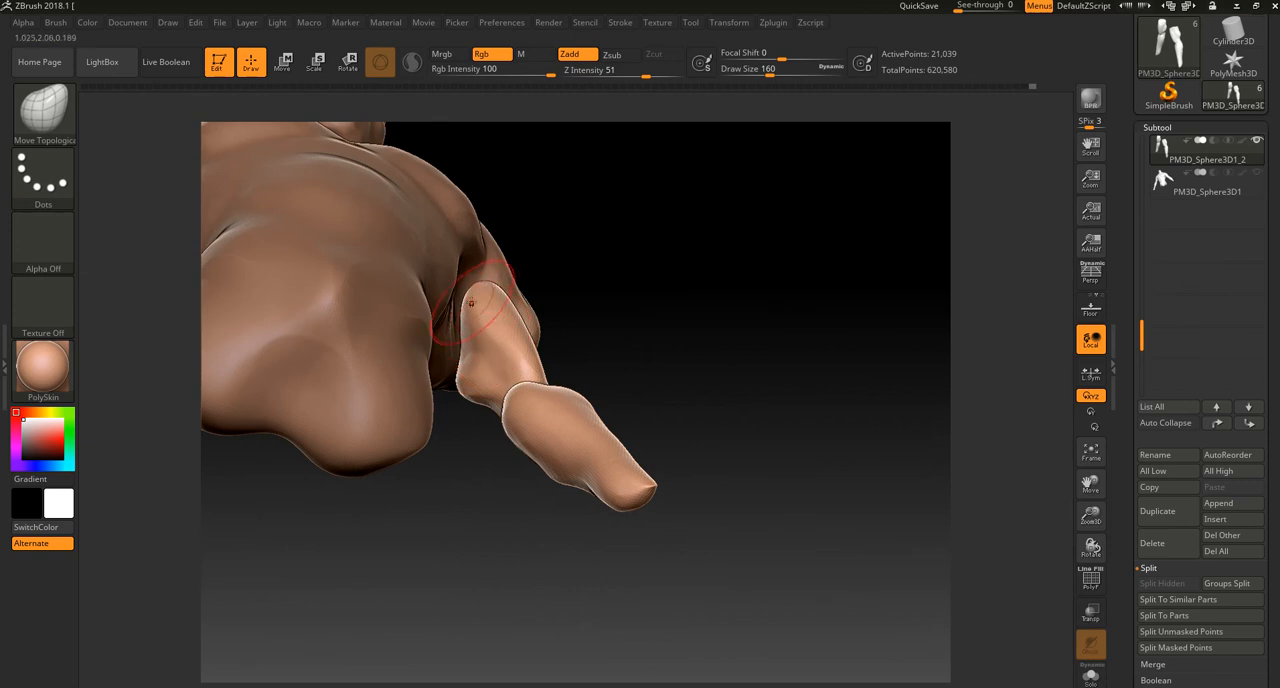
Step: Reshape the inner upper arm and biceps where they meet the torso, working from below
left_click_drag(472, 508, 462, 418)
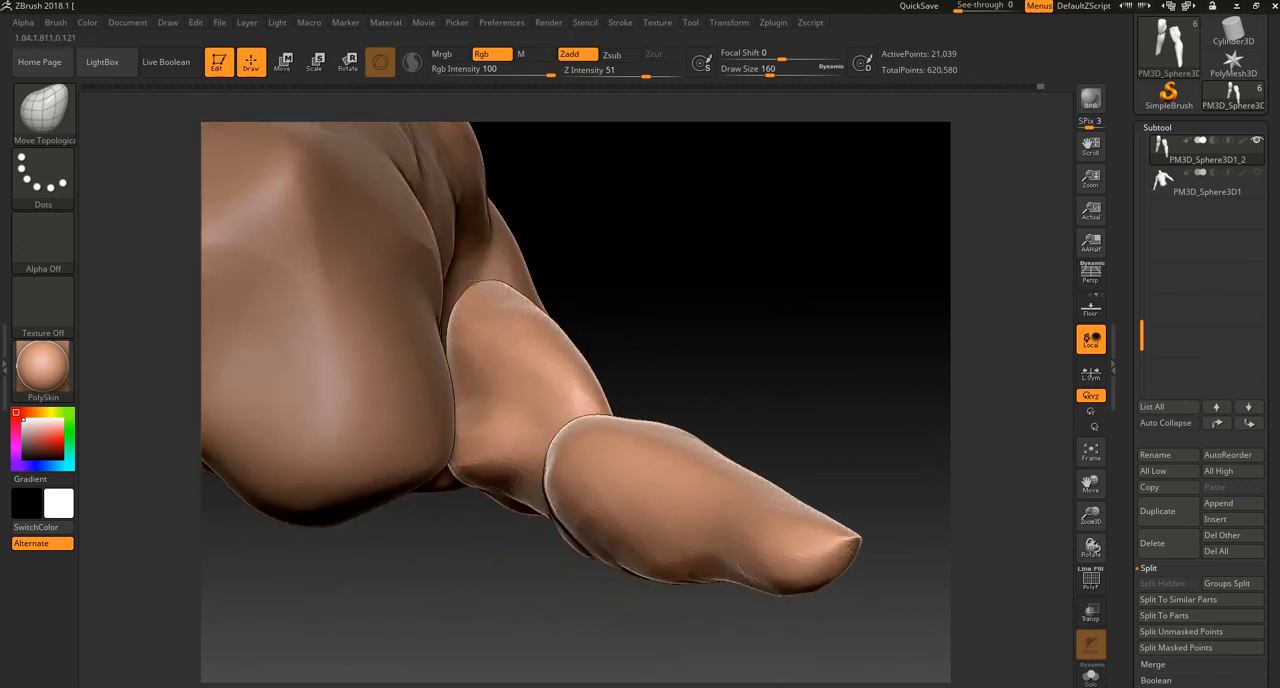
mouse_move(468, 292)
left_mouse_down()
mouse_move(600, 343)
mouse_move(640, 306)
mouse_move(603, 289)
mouse_move(626, 332)
mouse_move(530, 287)
left_mouse_up()
mouse_move(671, 278)
right_mouse_down()
mouse_move(646, 278)
mouse_move(670, 279)
right_mouse_up()
left_click_drag(484, 316, 503, 304, "shift")
mouse_move(527, 480)
right_mouse_down("ctrl")
mouse_move(520, 451)
mouse_move(540, 480)
mouse_move(597, 423)
right_mouse_up("ctrl")
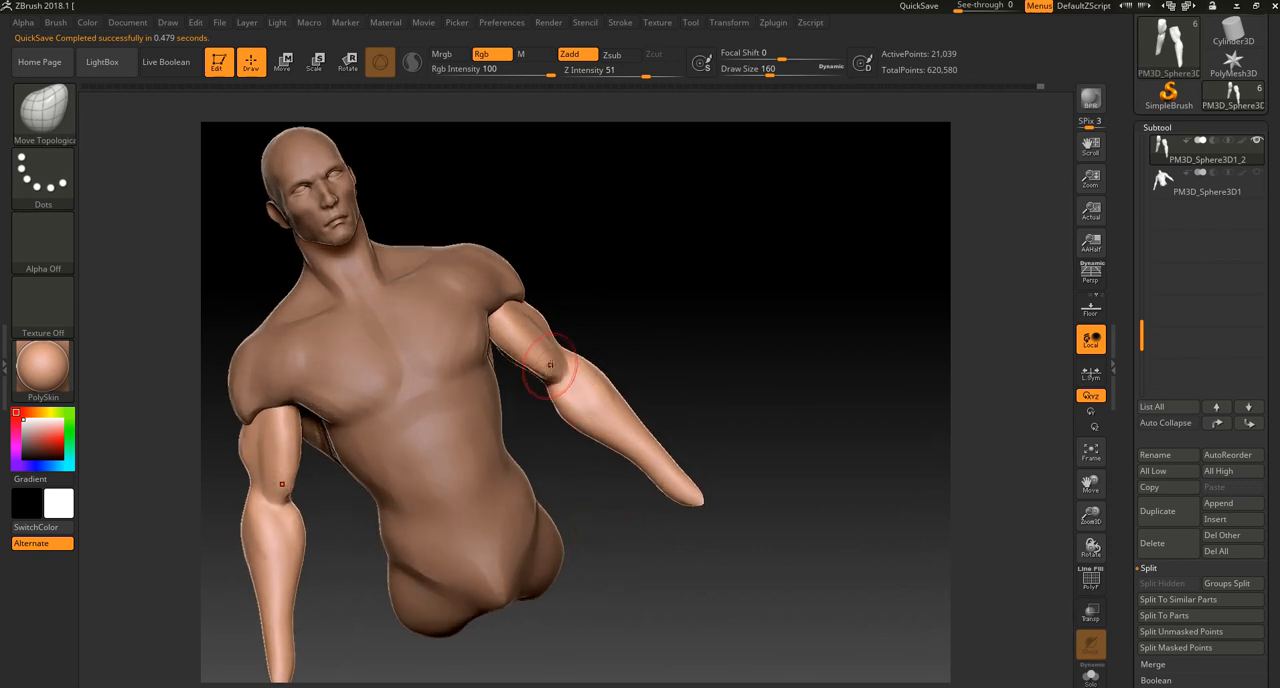
Step: Adjust the biceps outline from the front and the top of the arm beneath the deltoid from the side
right_click_drag(618, 299, 690, 440, "ctrl")
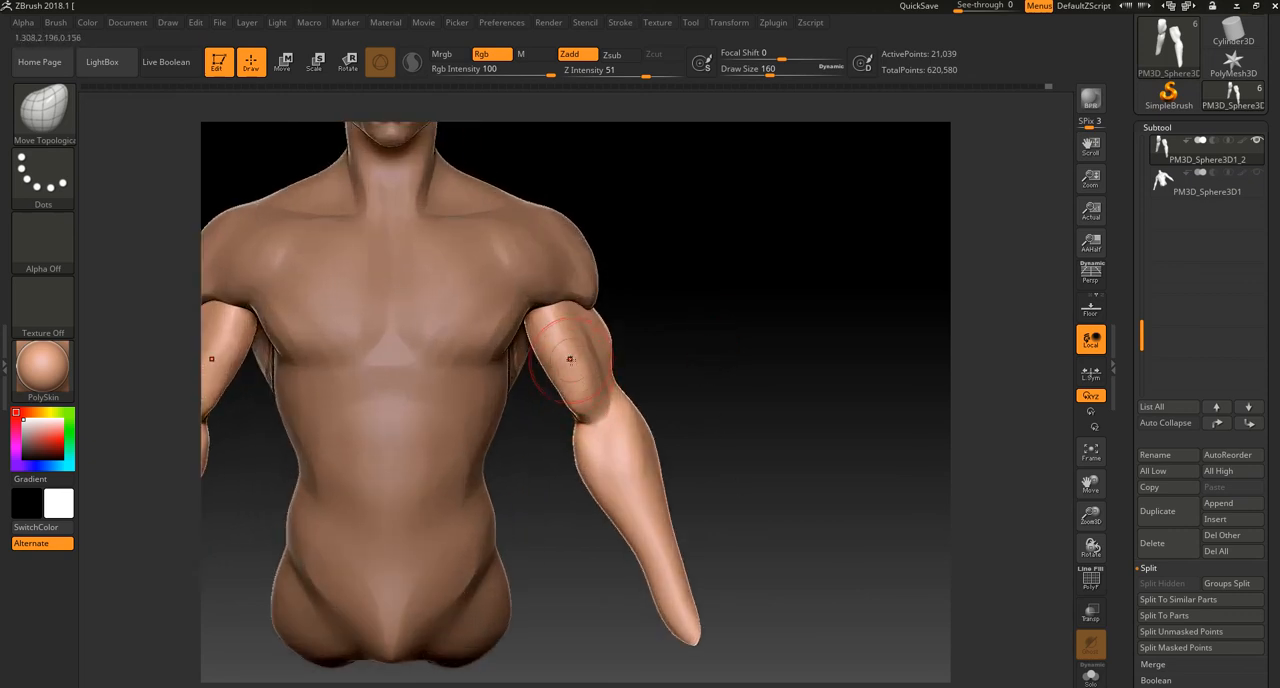
left_click_drag(565, 371, 555, 376)
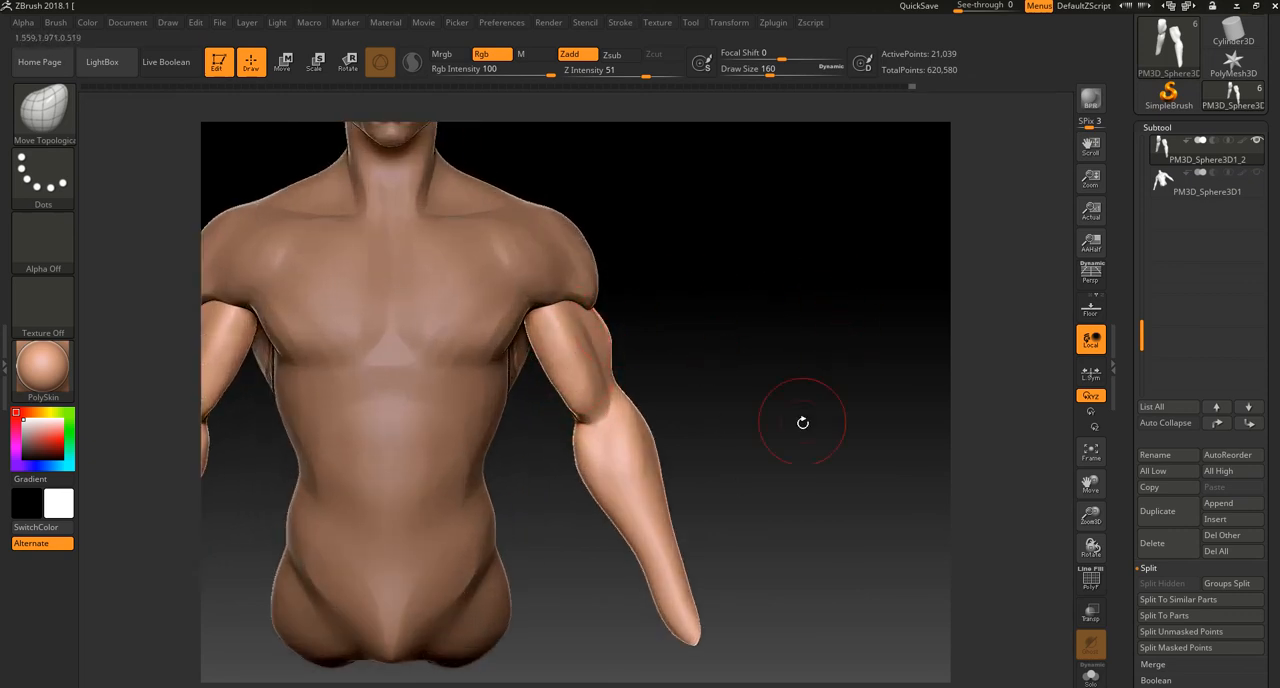
right_click_drag(803, 423, 560, 330, "ctrl")
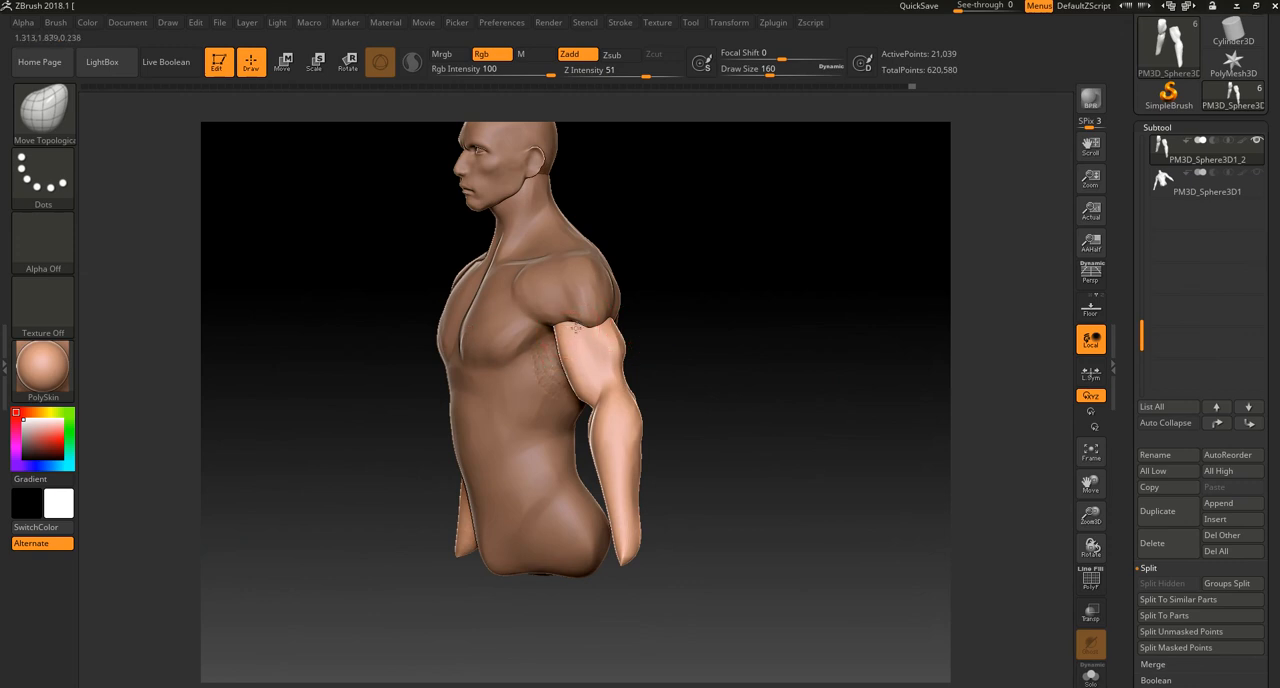
left_click_drag(685, 413, 664, 416)
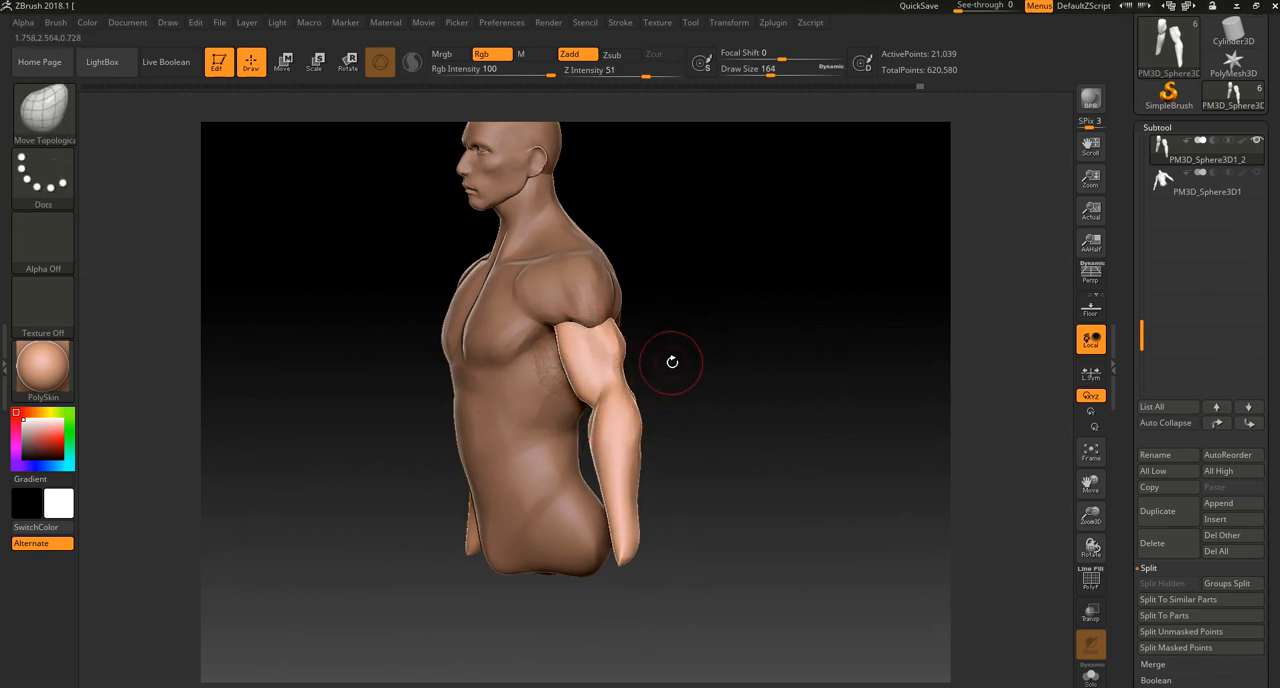
Step: Reshape the forearm and widen its wrist end with Move Topological at draw size 236, then remesh the arms
mouse_move(677, 363)
left_mouse_down()
mouse_move(757, 379)
mouse_move(746, 380)
mouse_move(743, 466)
mouse_move(729, 366)
mouse_move(529, 414)
left_mouse_up()
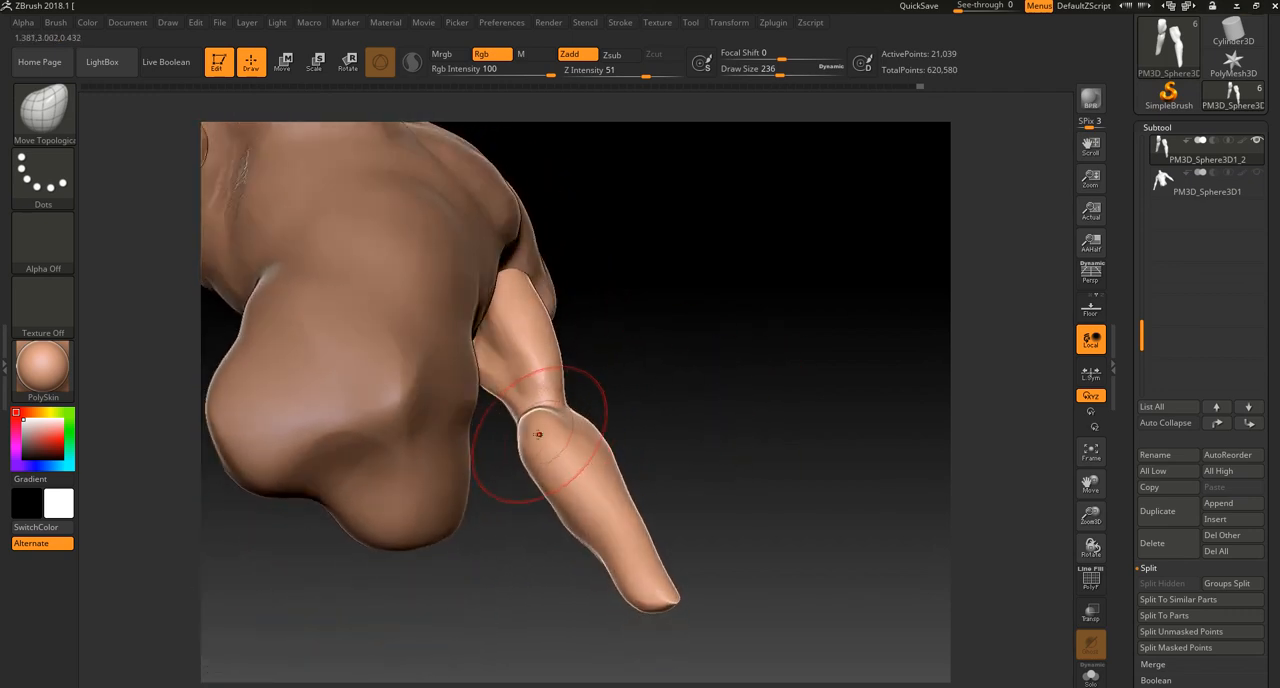
left_click_drag(662, 412, 643, 457)
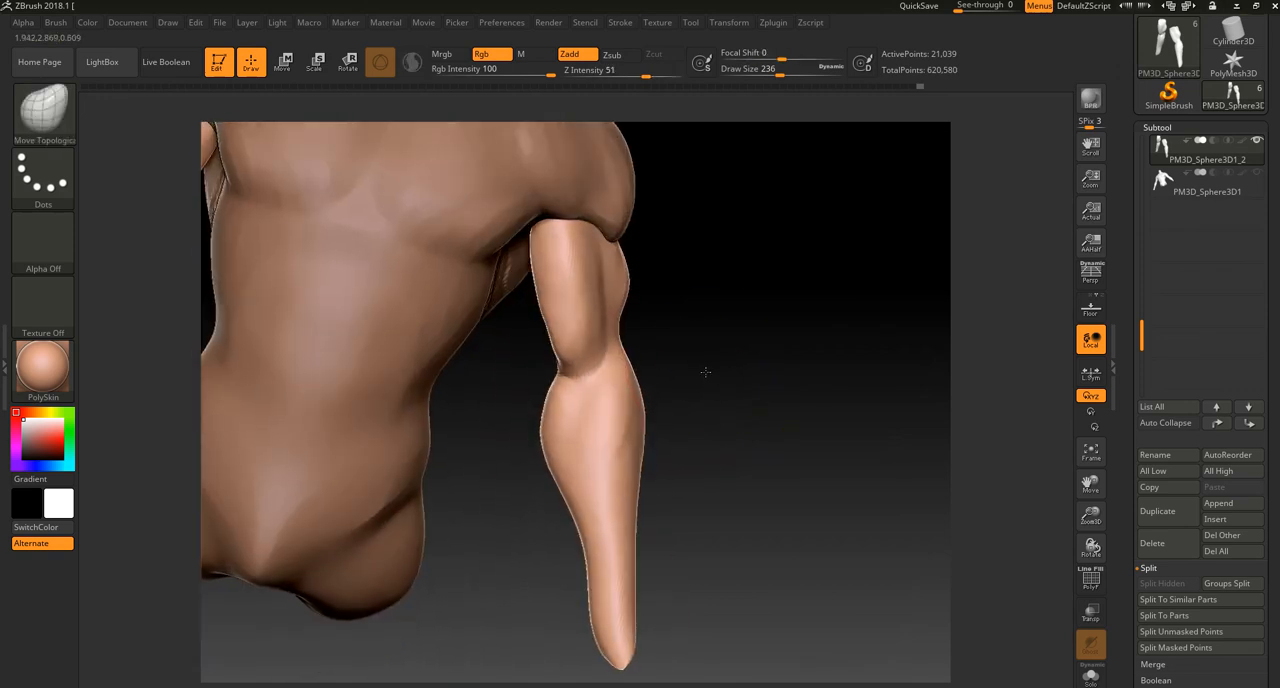
left_click_drag(691, 366, 508, 471)
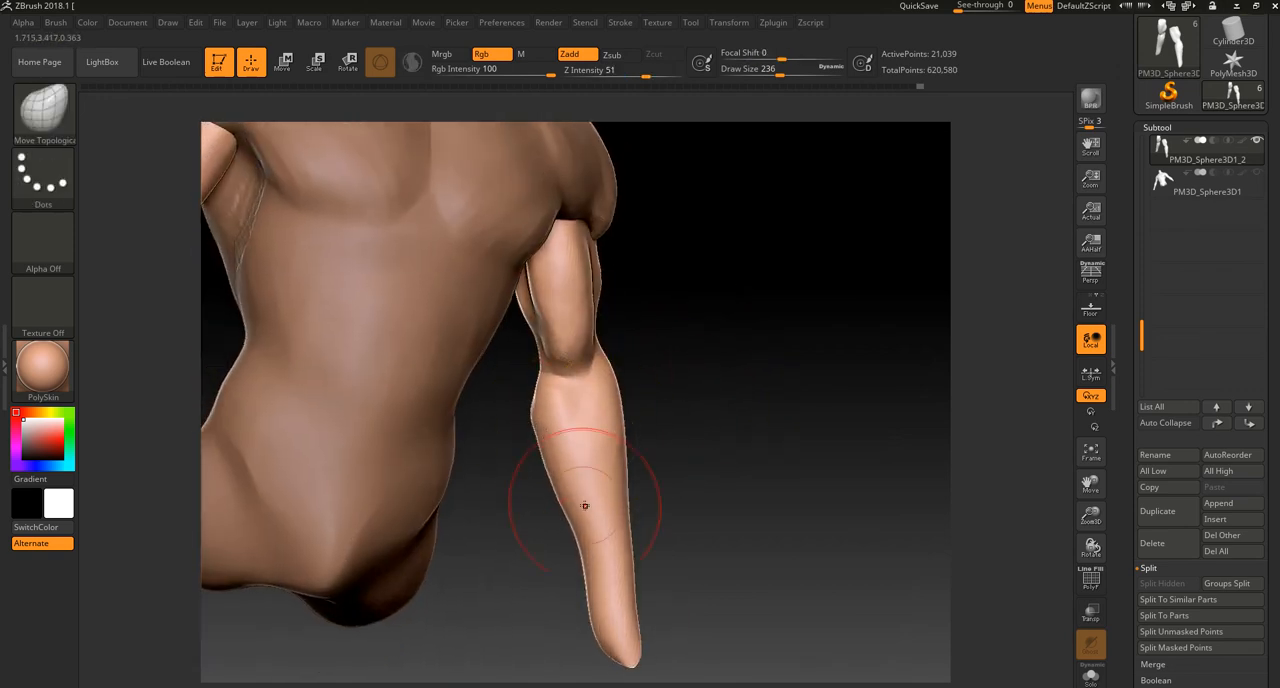
left_click_drag(598, 607, 586, 613)
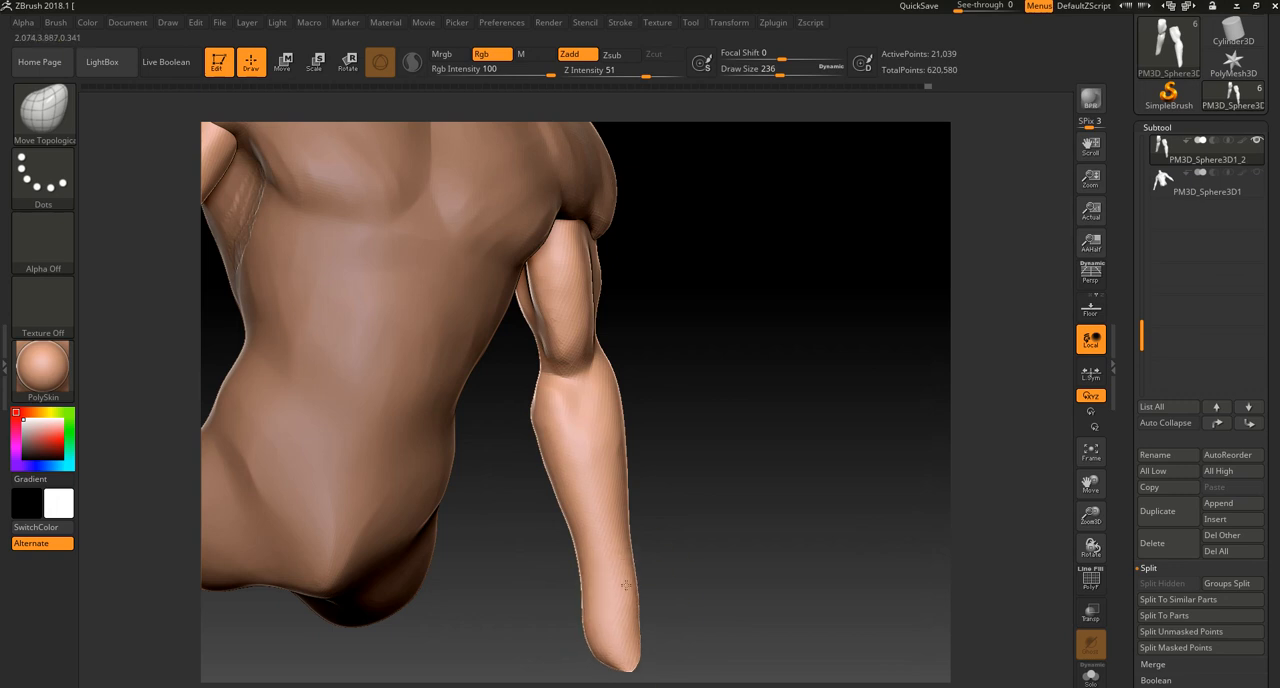
left_click_drag(700, 392, 685, 530)
left_click_drag(621, 592, 632, 609)
left_click_drag(675, 482, 648, 531)
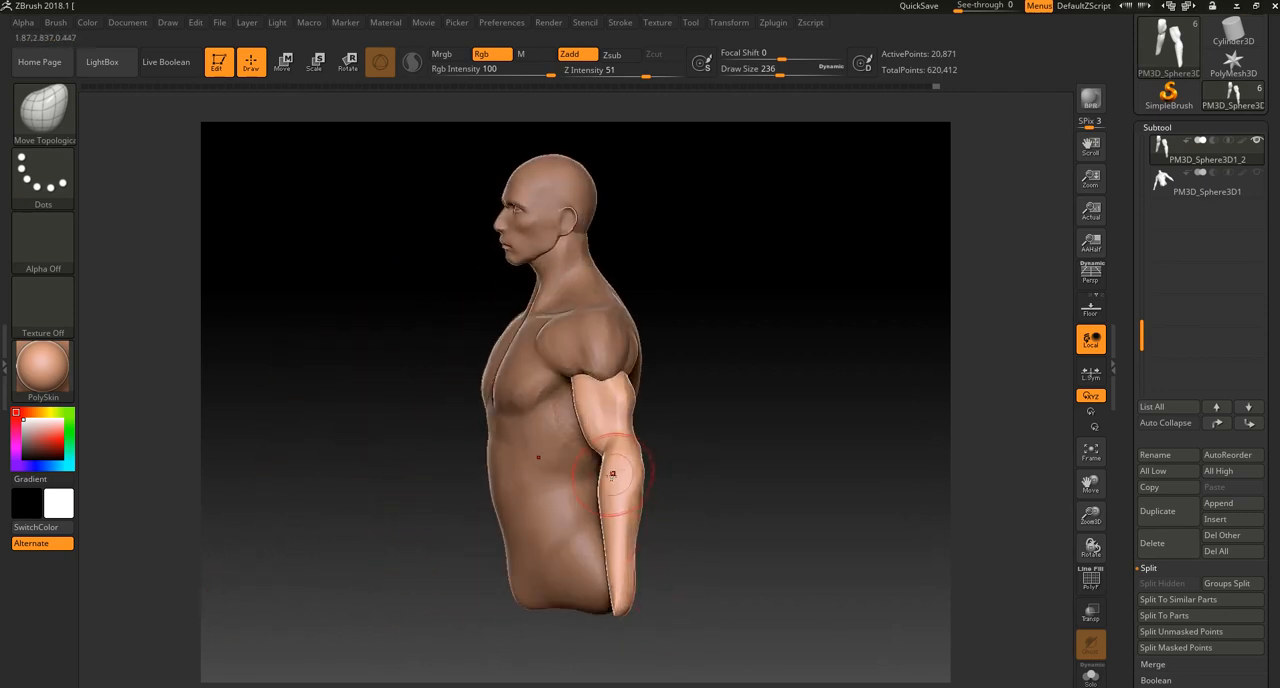
Step: Adjust the forearm outline from the side and shape the elbow from a three-quarter rear view
left_click_drag(609, 490, 647, 460)
mouse_move(623, 464)
right_mouse_down()
mouse_move(549, 514)
mouse_move(510, 500)
right_mouse_up()
left_click_drag(674, 460, 661, 455)
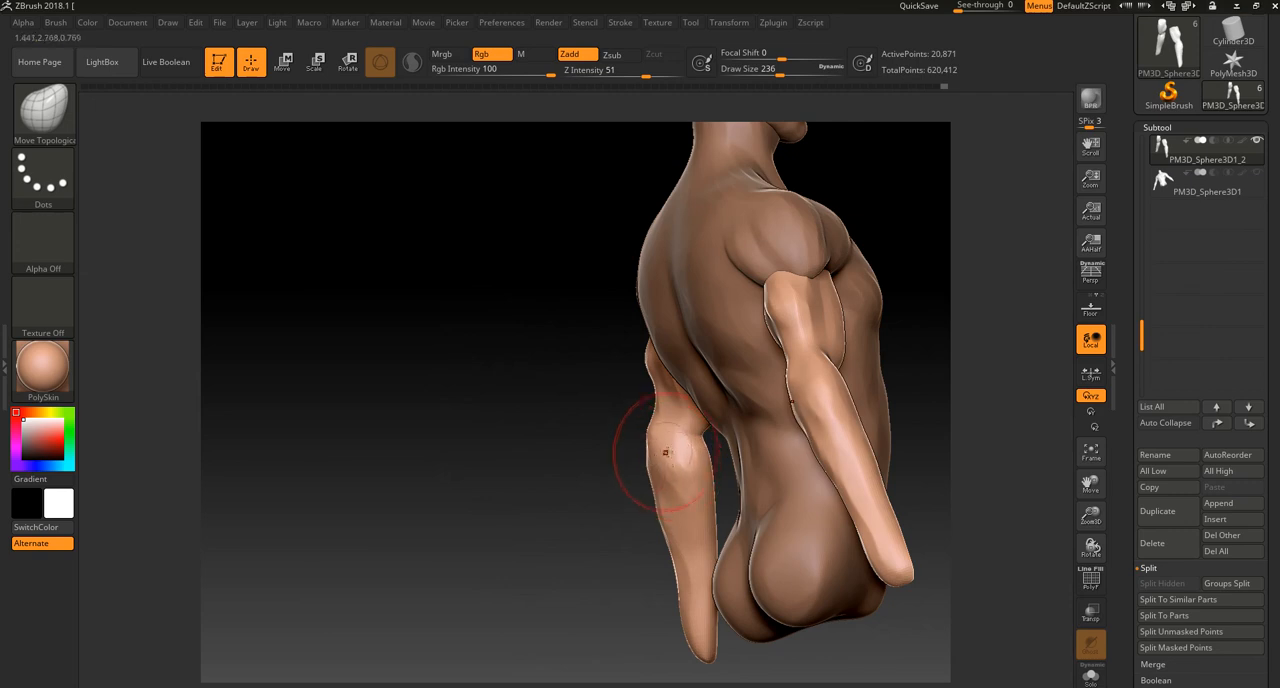
left_click_drag(682, 505, 686, 499)
left_click_drag(673, 452, 665, 448)
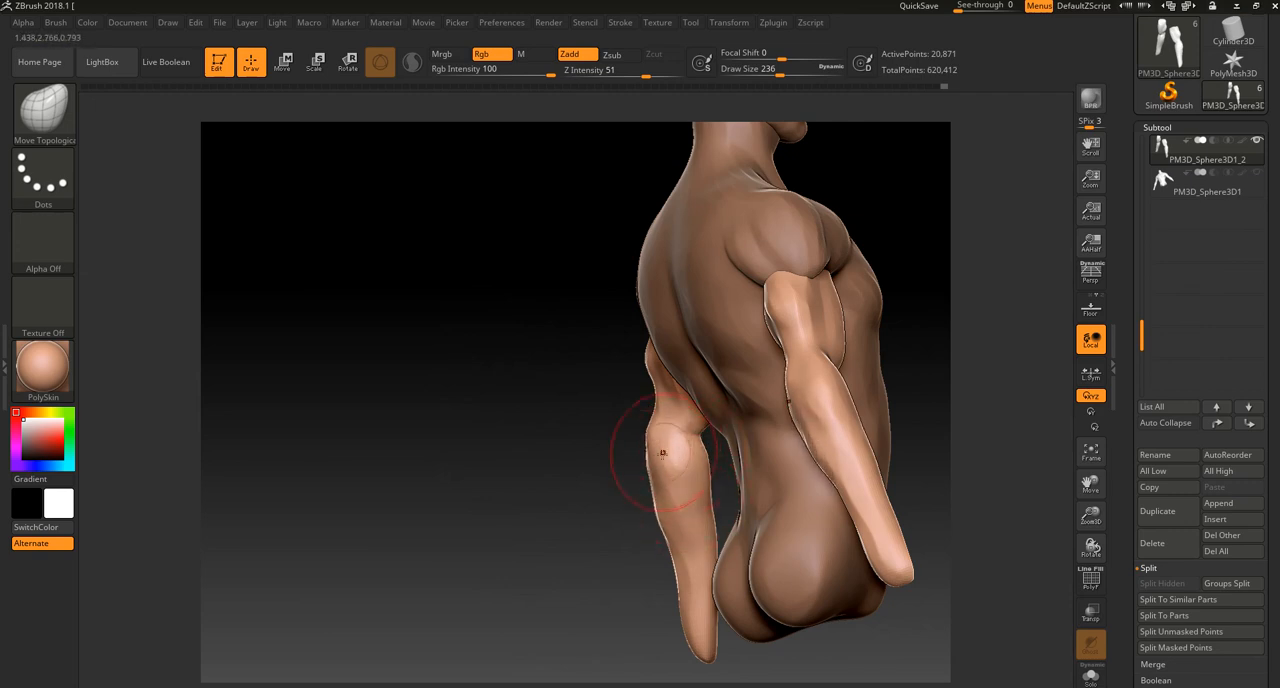
Step: Refine the elbow and inner forearm from below and behind, and correct the front edge of the forearm
right_click_drag(581, 488, 608, 440)
mouse_move(676, 395)
right_mouse_down()
mouse_move(663, 443)
mouse_move(734, 419)
mouse_move(707, 392)
right_mouse_up()
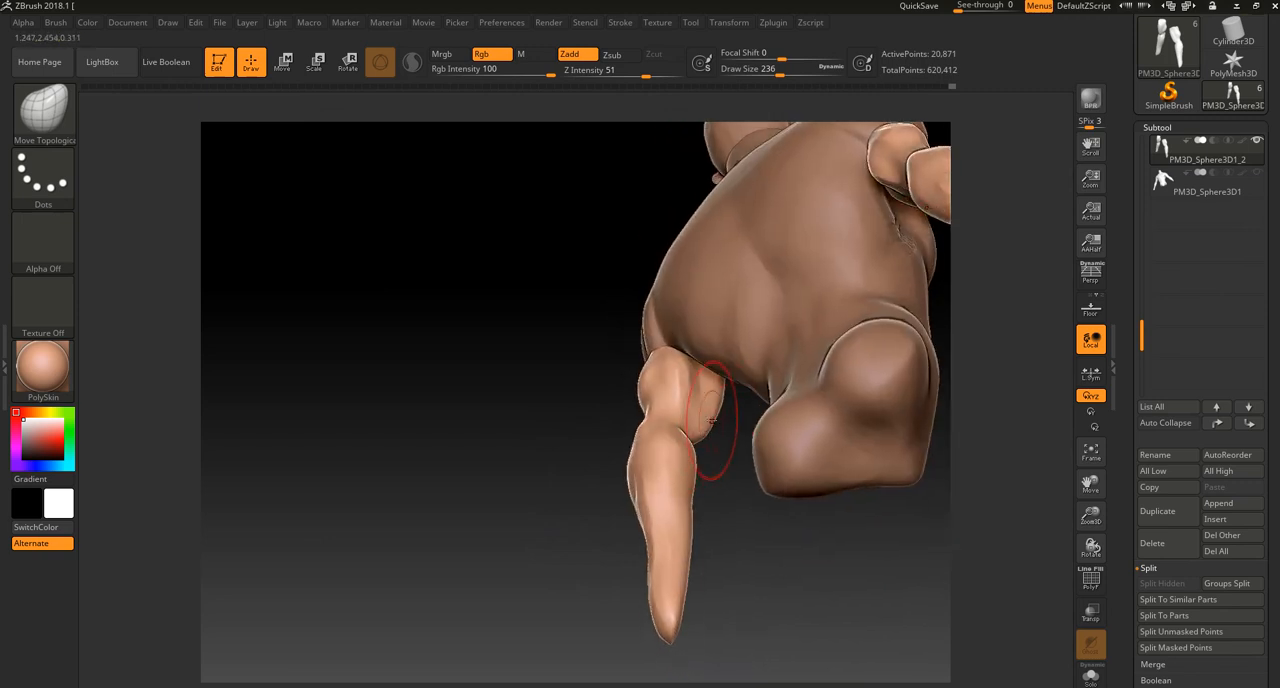
right_click_drag(550, 474, 672, 443)
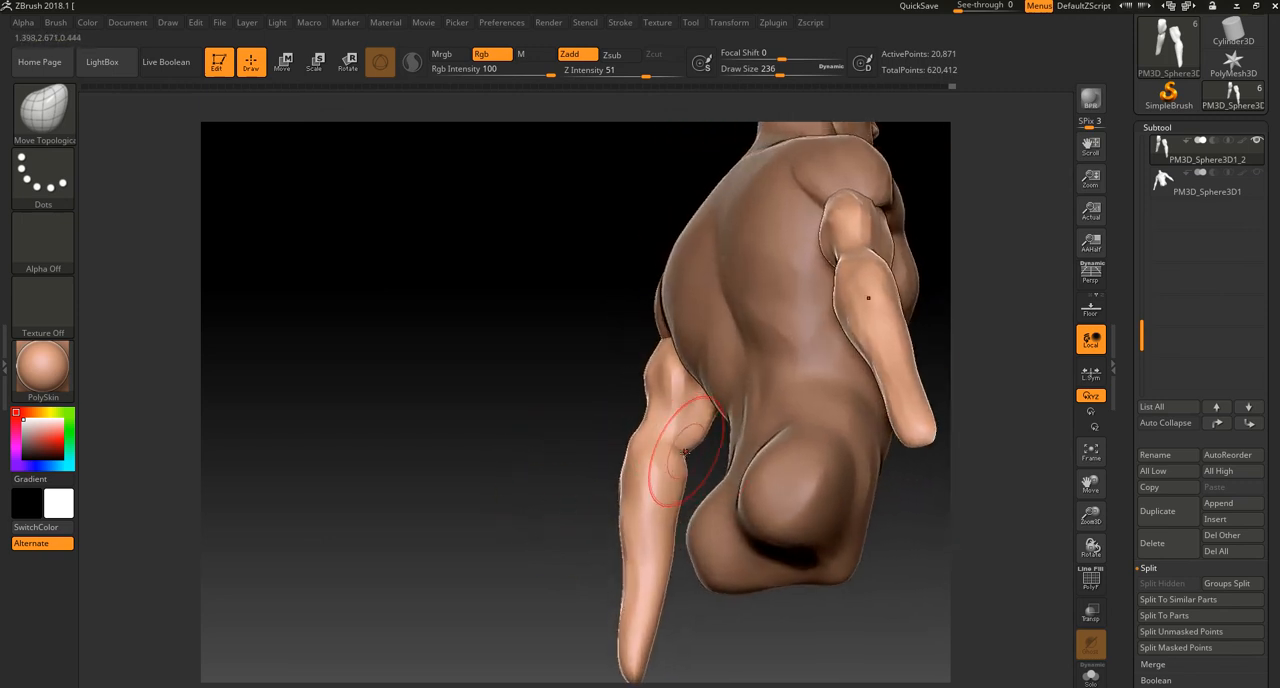
mouse_move(545, 474)
right_mouse_down()
mouse_move(671, 471)
mouse_move(740, 444)
mouse_move(712, 500)
mouse_move(752, 510)
mouse_move(750, 461)
right_mouse_up()
left_click_drag(757, 494, 766, 497)
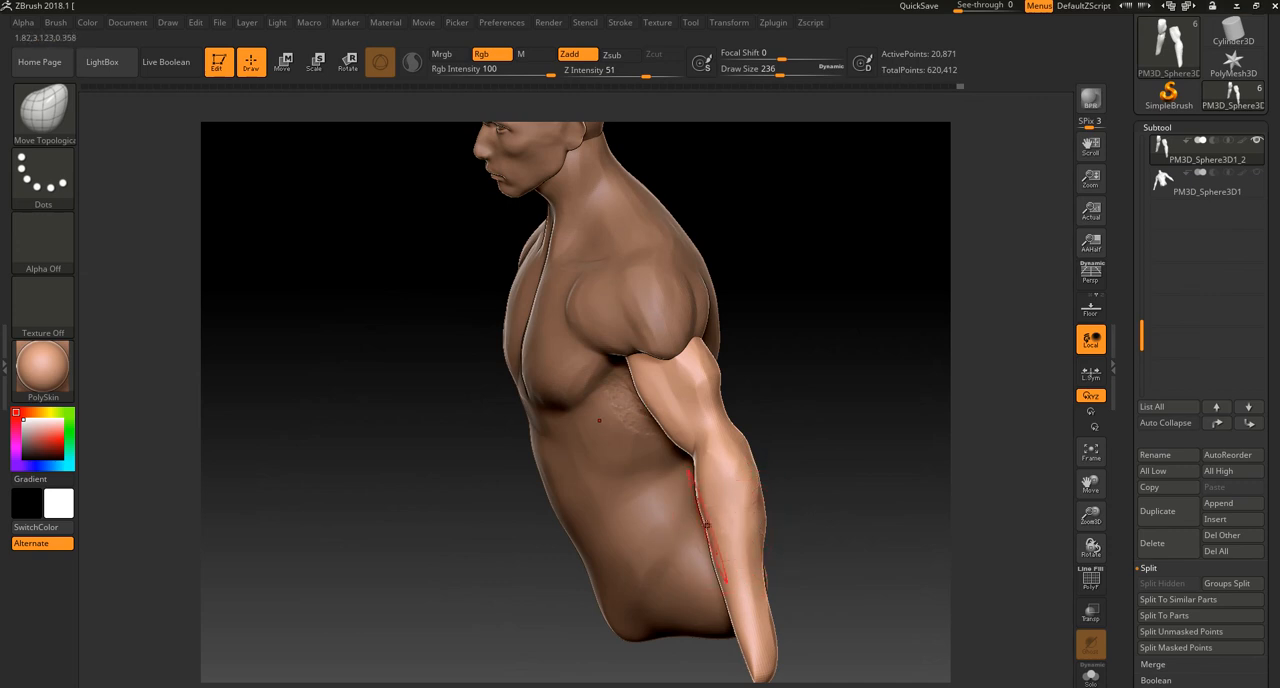
Step: Adjust the lower forearms and wrist ends, checking the arms' proportions against the whole figure from the front
right_click_drag(820, 463, 797, 365, "ctrl")
right_click_drag(797, 365, 831, 331)
mouse_move(785, 415)
right_mouse_down("ctrl")
mouse_move(768, 350)
mouse_move(710, 476)
right_mouse_up("ctrl")
mouse_move(794, 565)
right_mouse_down("ctrl")
mouse_move(794, 483)
mouse_move(763, 427)
right_mouse_up("ctrl")
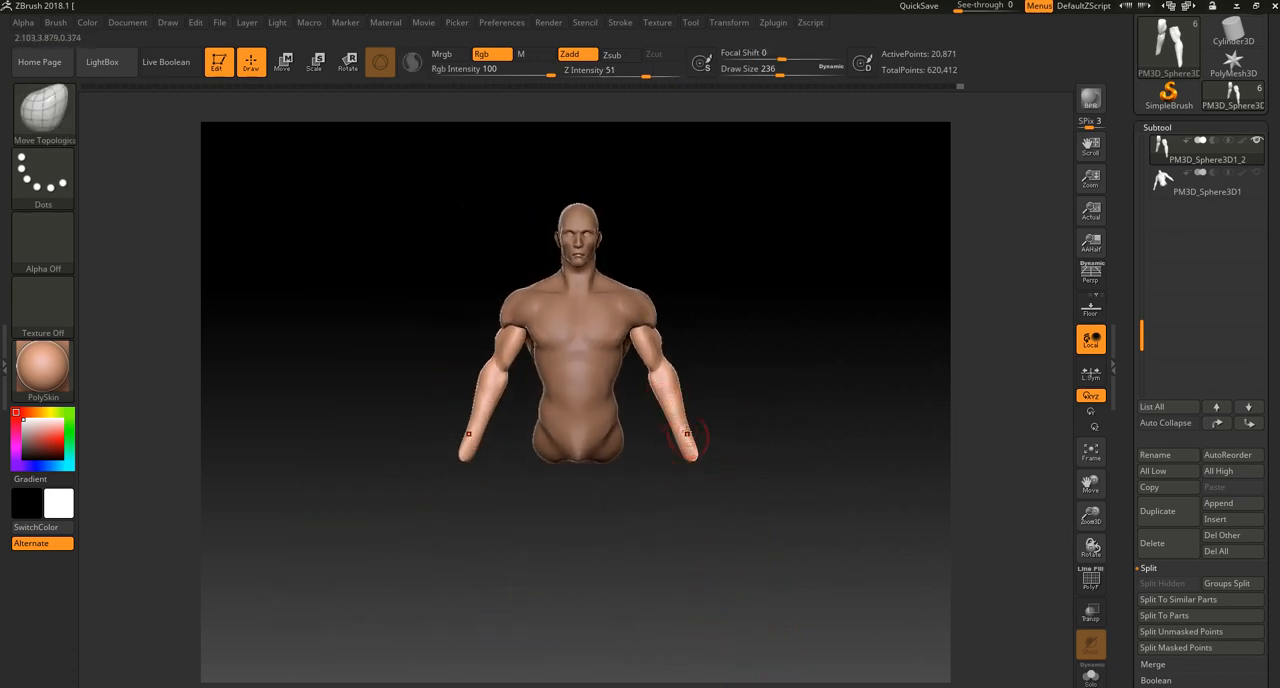
right_click_drag(743, 438, 829, 402)
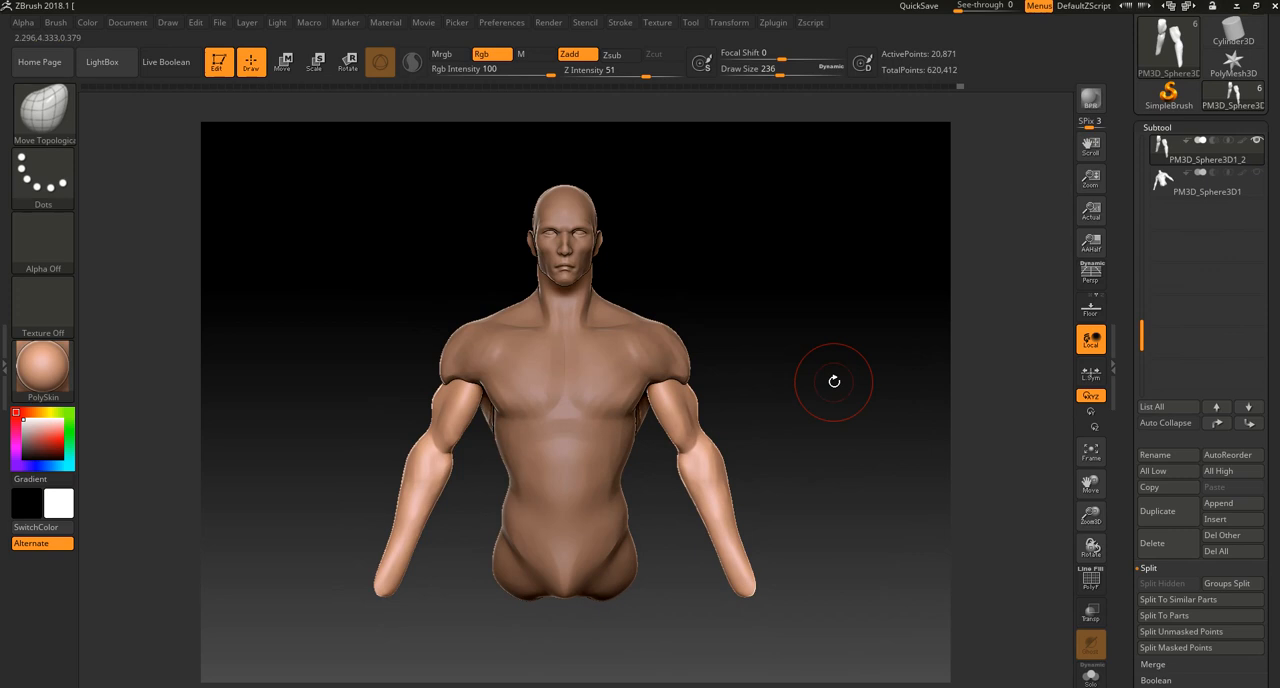
right_click_drag(834, 381, 835, 386, "ctrl")
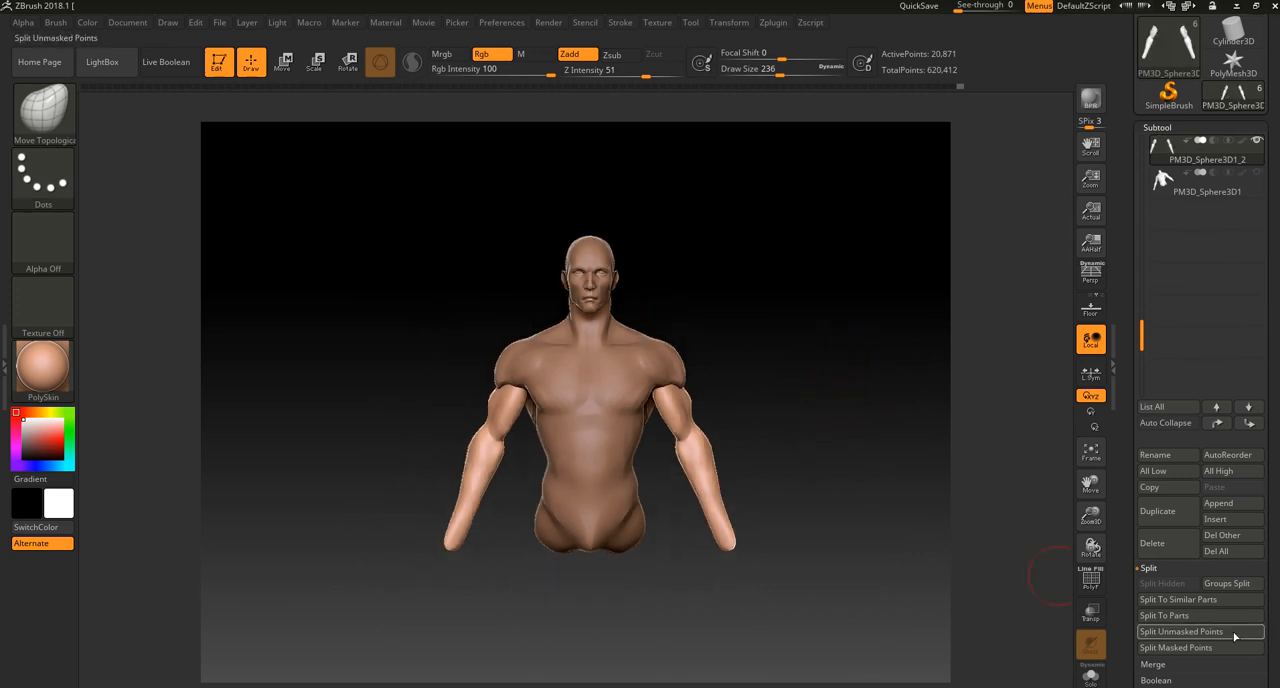